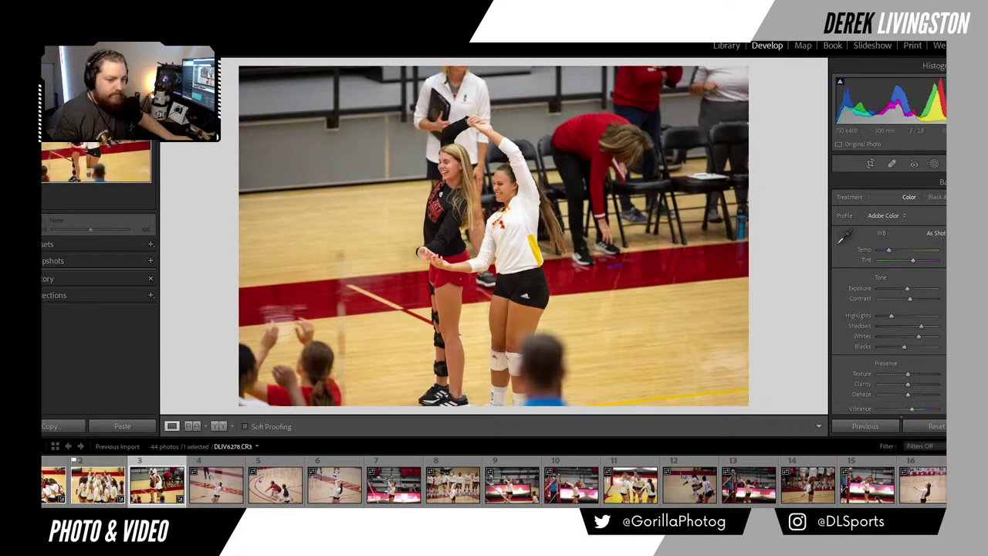
Step: Crop the celebrating-players photo tighter by bringing the top edge down
click(870, 163)
drag(643, 73, 643, 123)
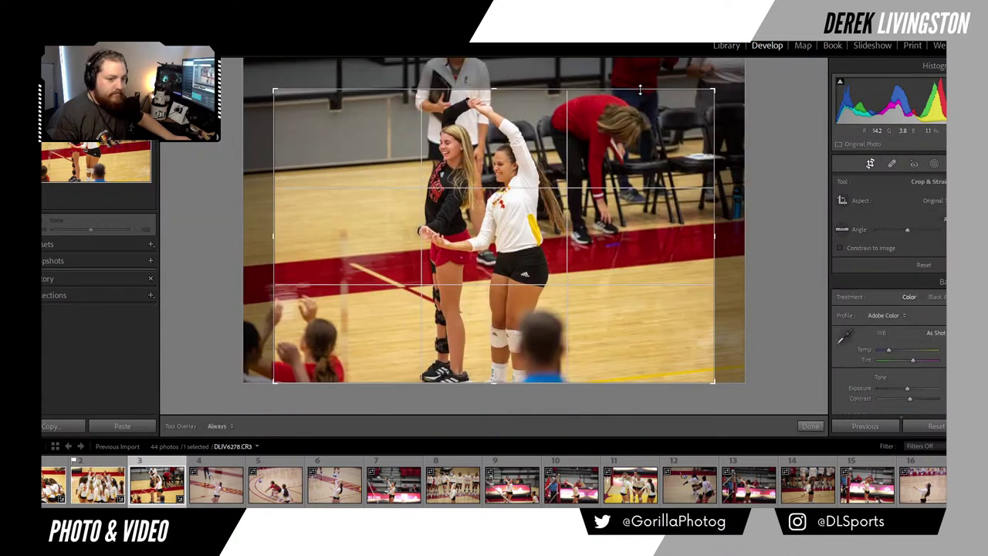
key(Return)
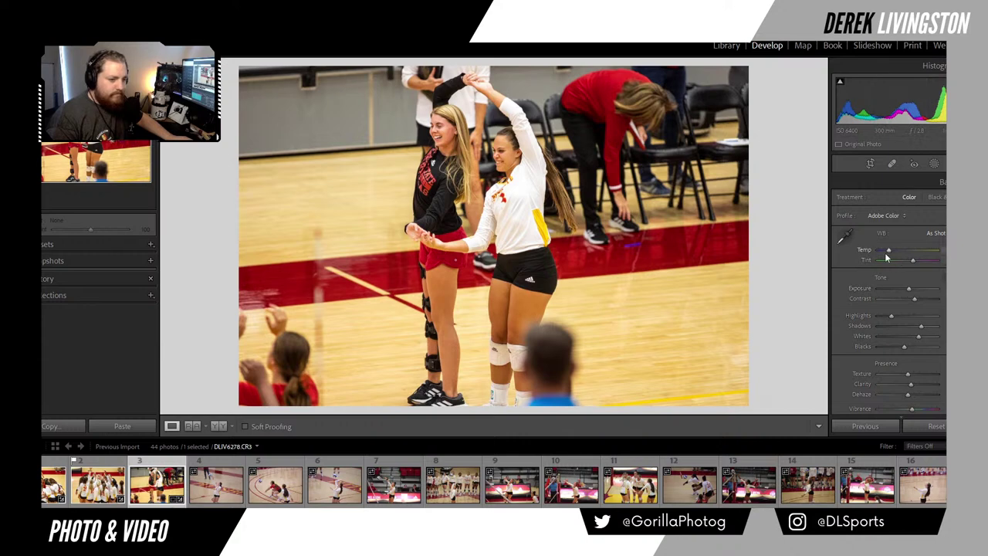
Step: Set white balance from a neutral floor patch, then move to the serving photo
click(847, 233)
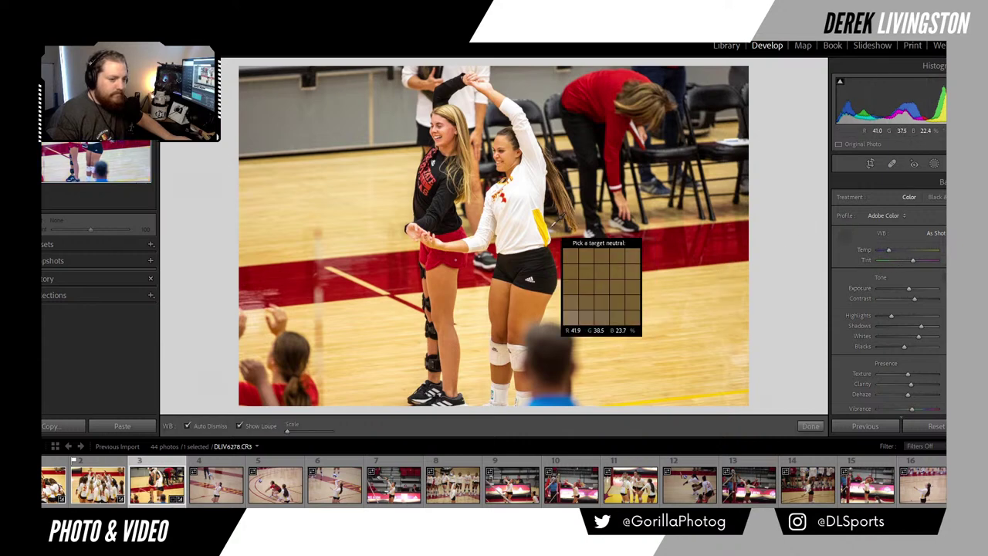
click(549, 305)
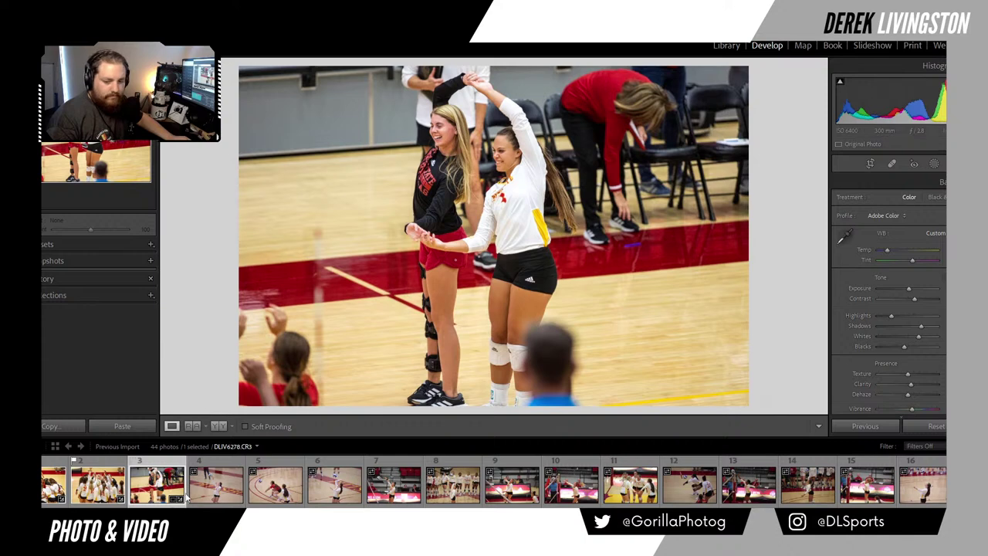
key(Right)
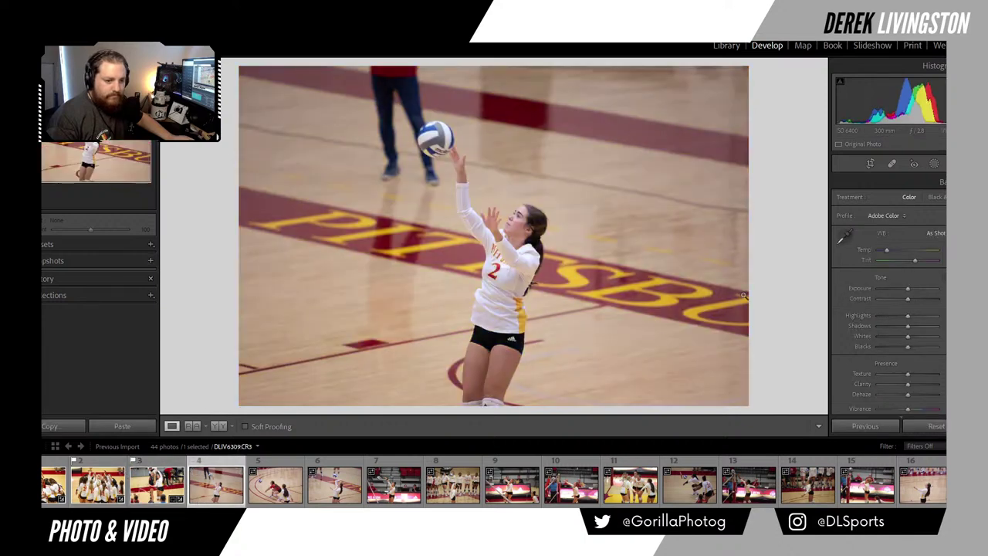
Step: Crop the serving photo in toward the player and reposition it within the frame
click(869, 163)
drag(748, 67, 730, 92)
drag(589, 137, 582, 147)
key(Return)
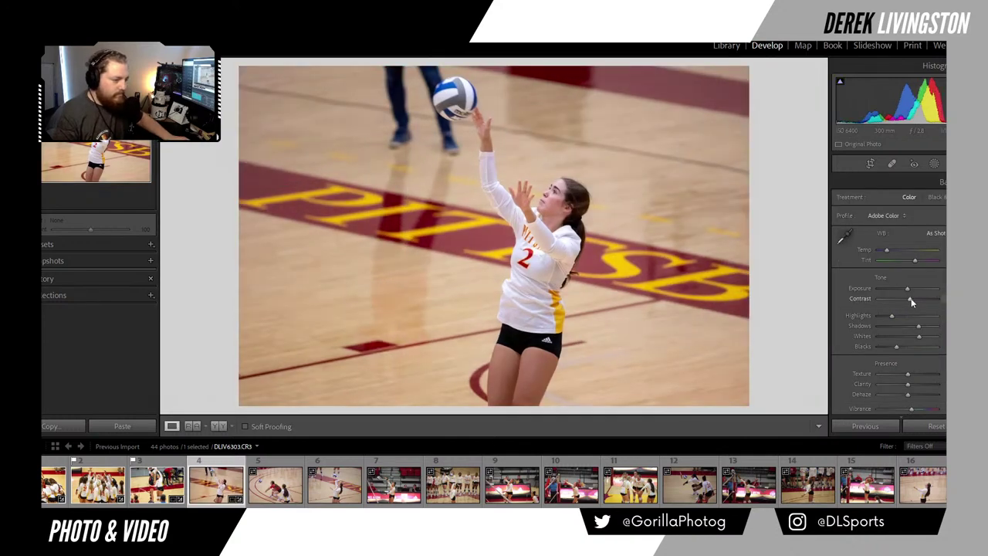
Step: Add a little contrast and clarity, then zoom in to check the player's face
drag(910, 300, 914, 300)
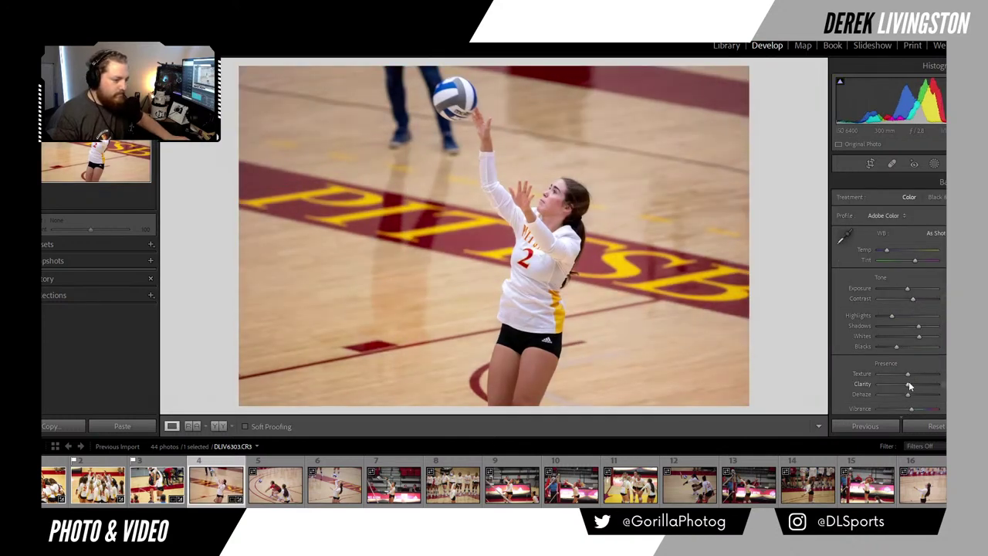
drag(909, 384, 912, 384)
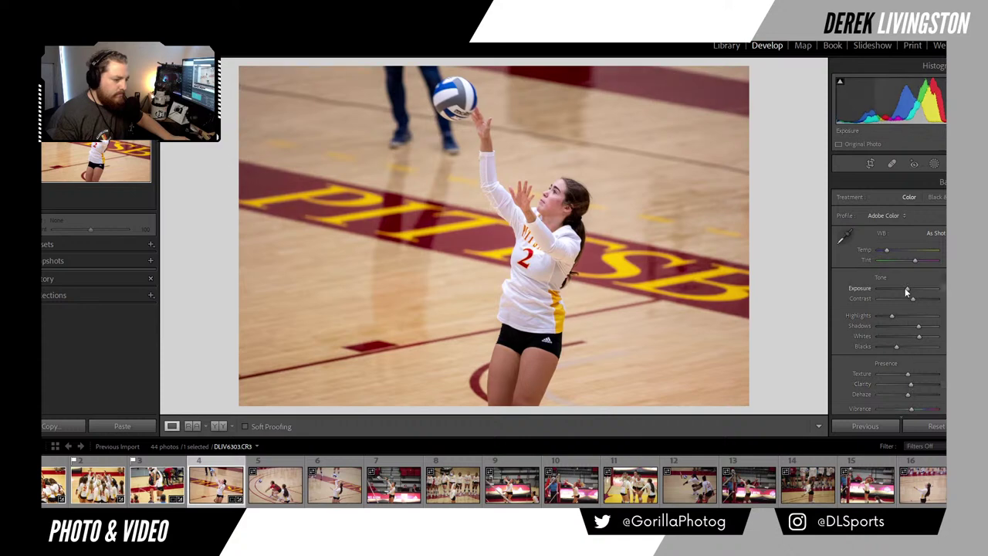
click(562, 196)
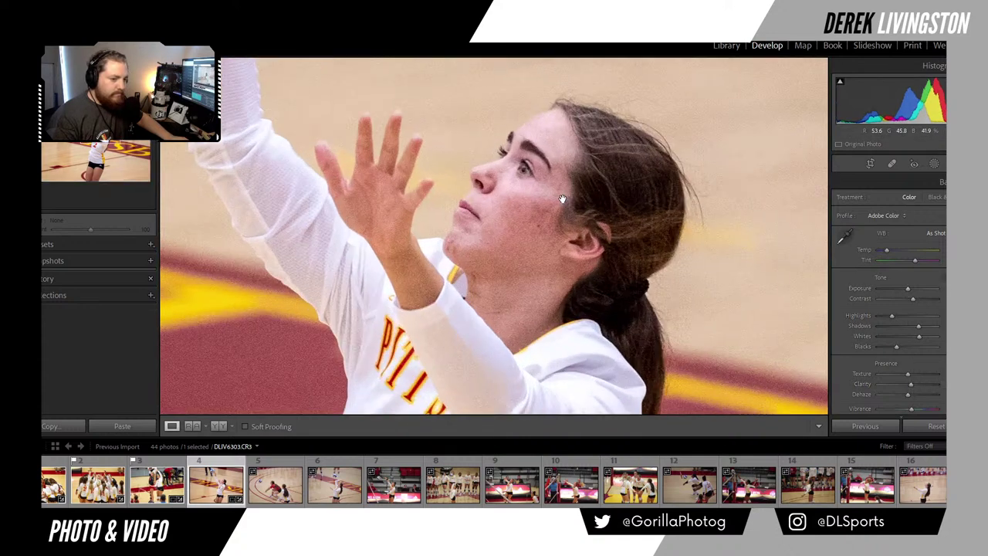
click(562, 199)
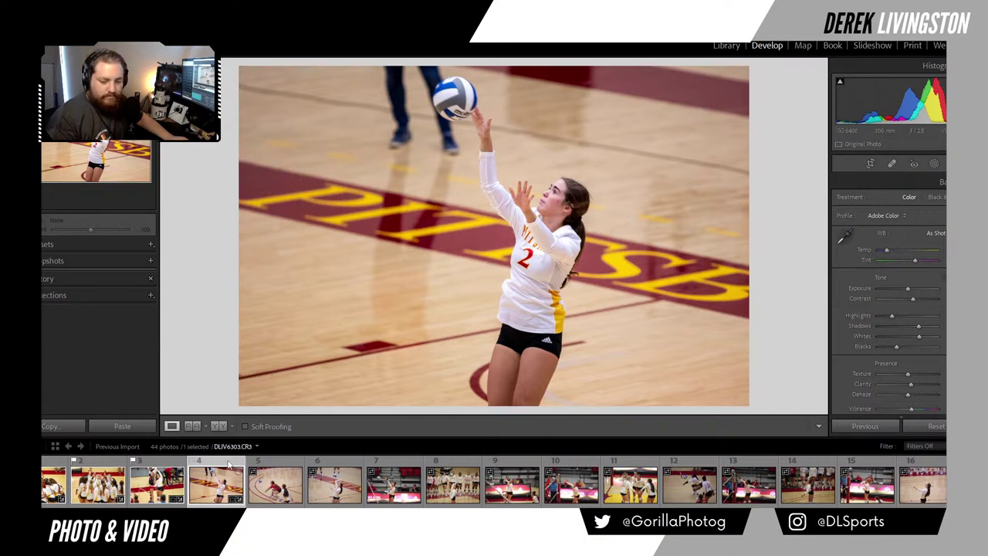
Step: Open the dig photo and crop it in toward the players
click(275, 498)
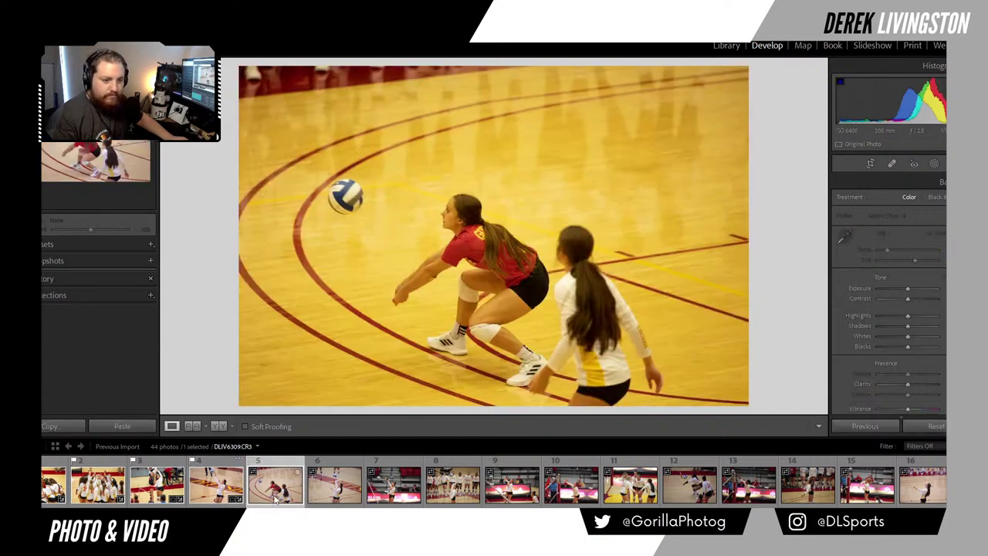
click(870, 164)
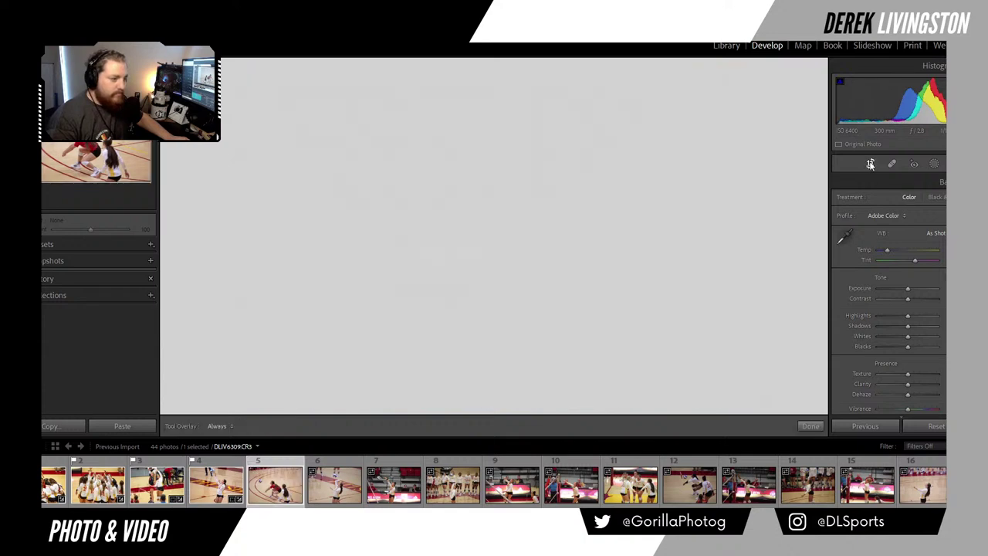
drag(743, 68, 726, 100)
drag(598, 185, 594, 180)
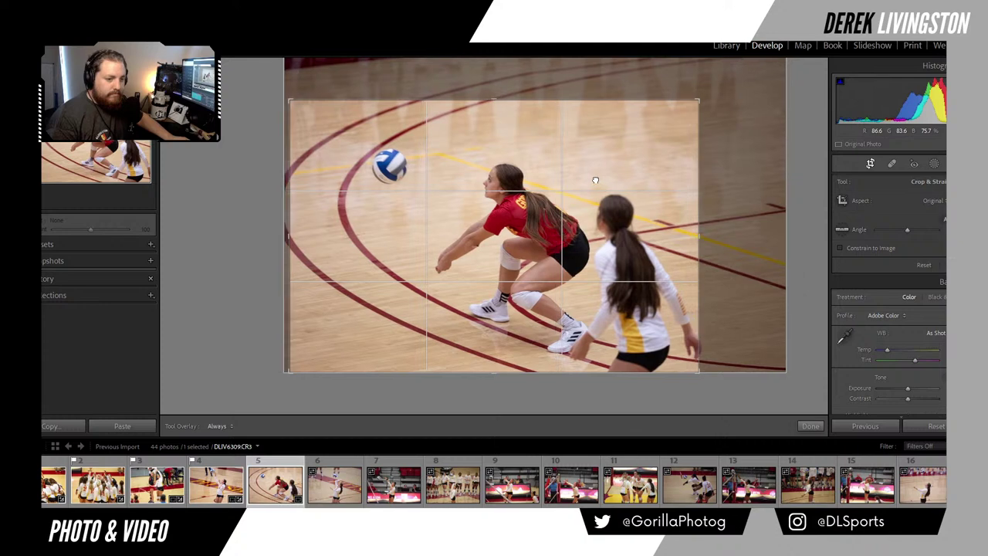
key(Return)
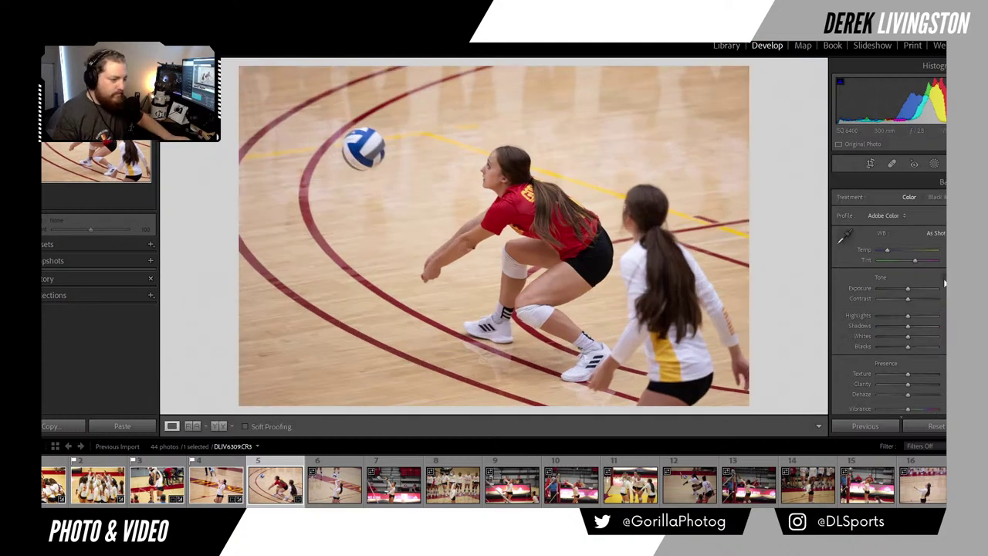
Step: Apply Auto tone with extra contrast, check the red-jersey player, then open the next serve photo
click(937, 281)
drag(912, 301, 914, 309)
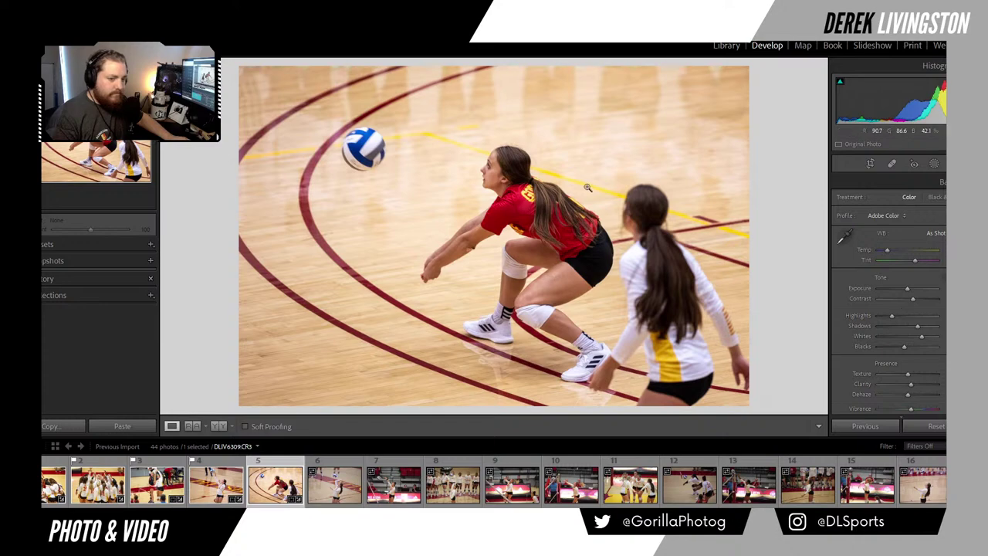
click(489, 266)
click(489, 265)
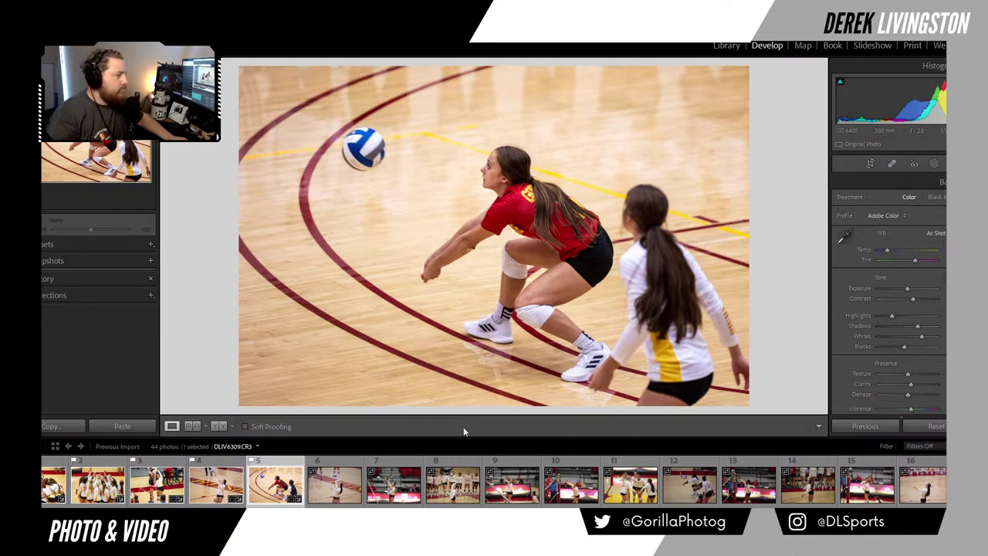
click(322, 500)
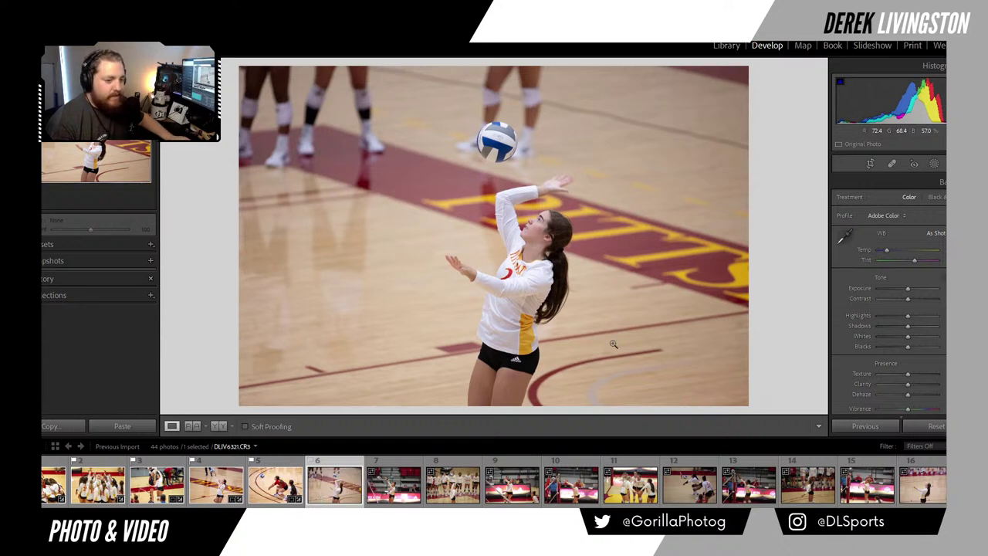
Step: Crop the serve-toss photo by bringing the top edge down
click(870, 164)
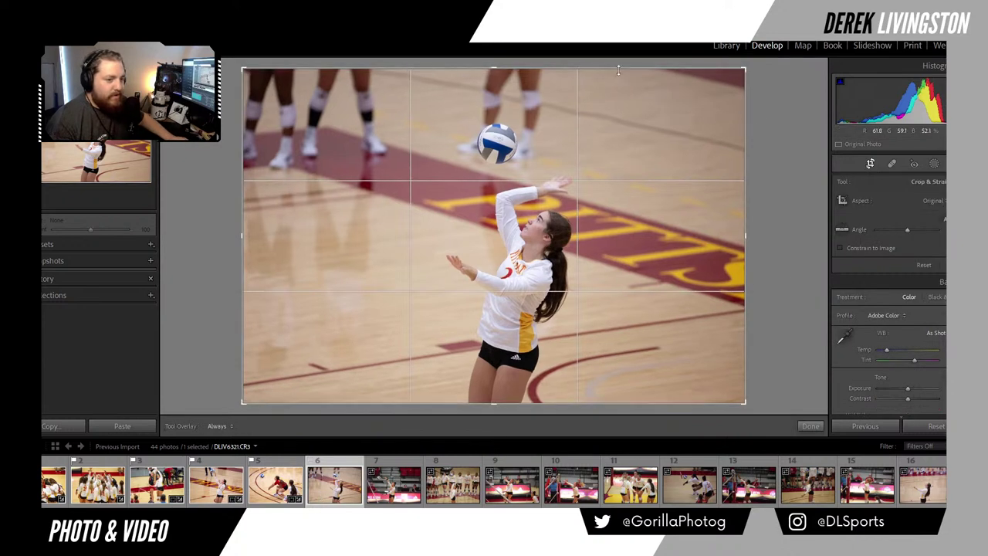
drag(618, 67, 539, 93)
click(870, 164)
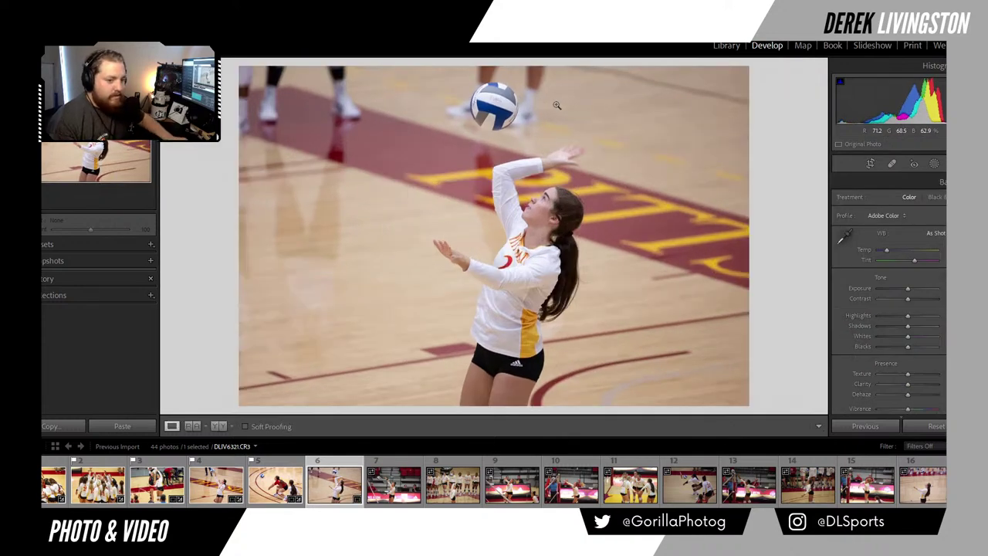
Step: Apply Auto tone, then nudge Exposure, Contrast and Saturation up one step each
click(948, 277)
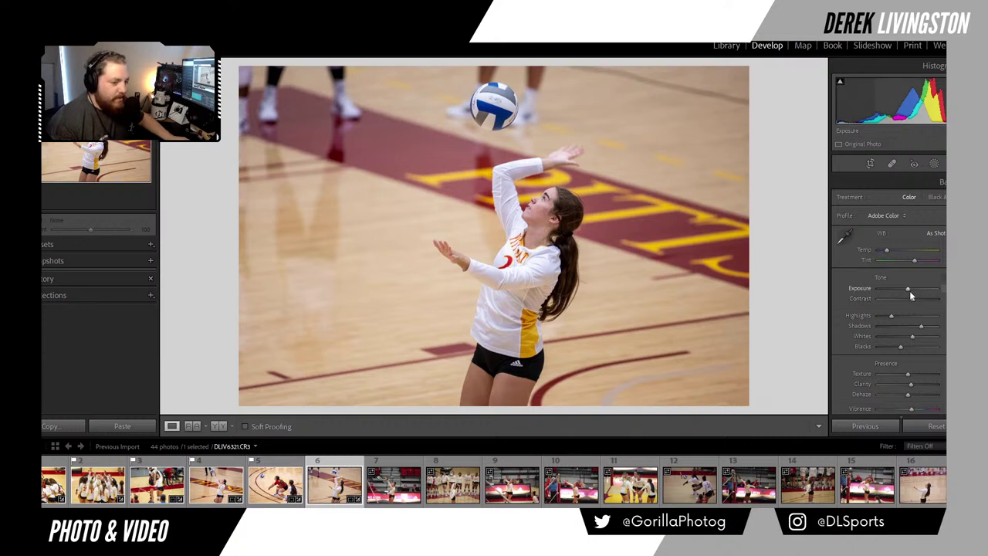
key(Up)
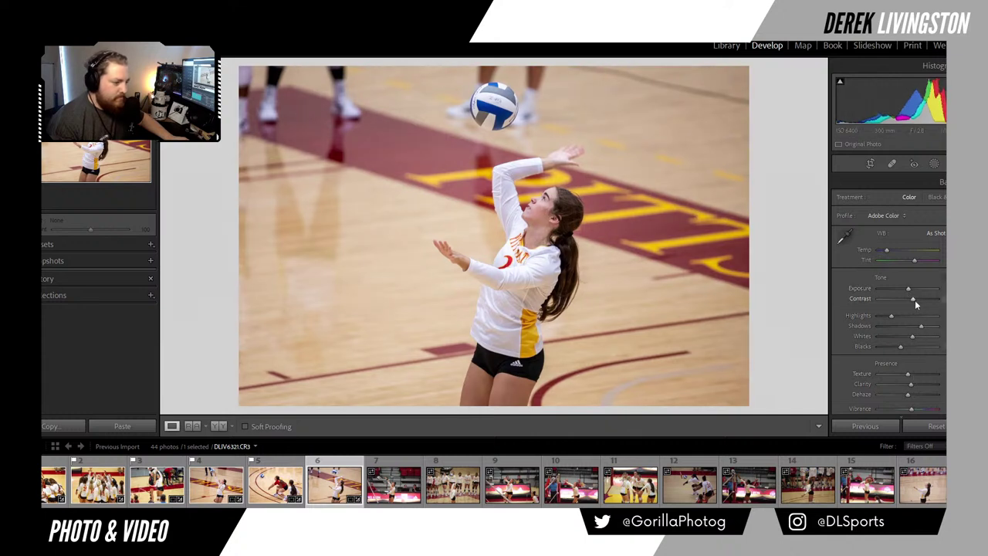
key(Up)
key(Up)
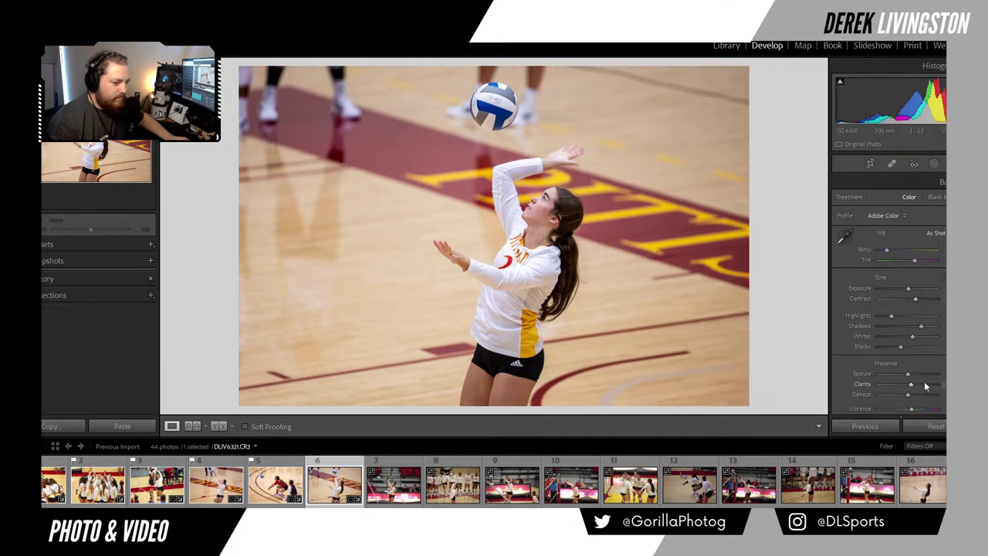
scroll(942, 336, down, 2)
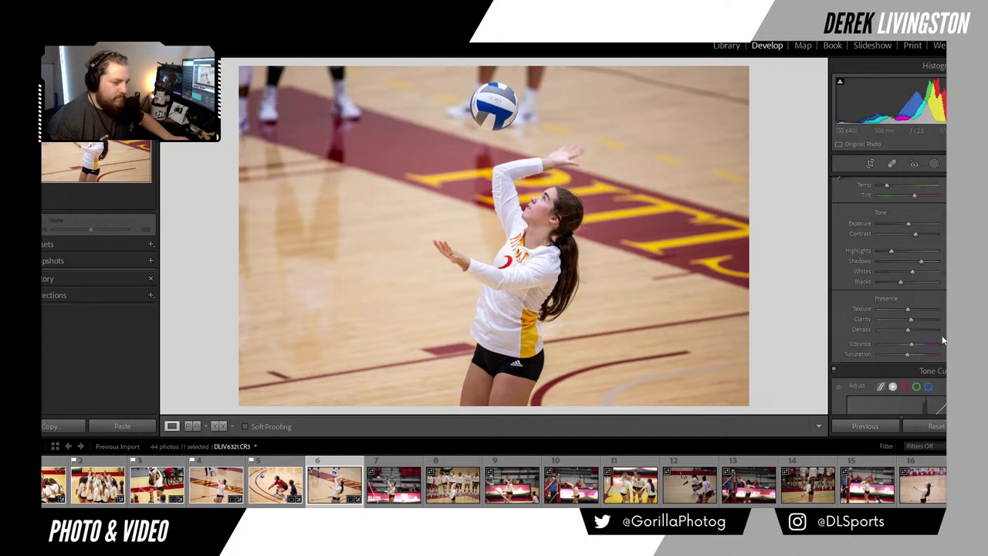
key(Up)
key(Up)
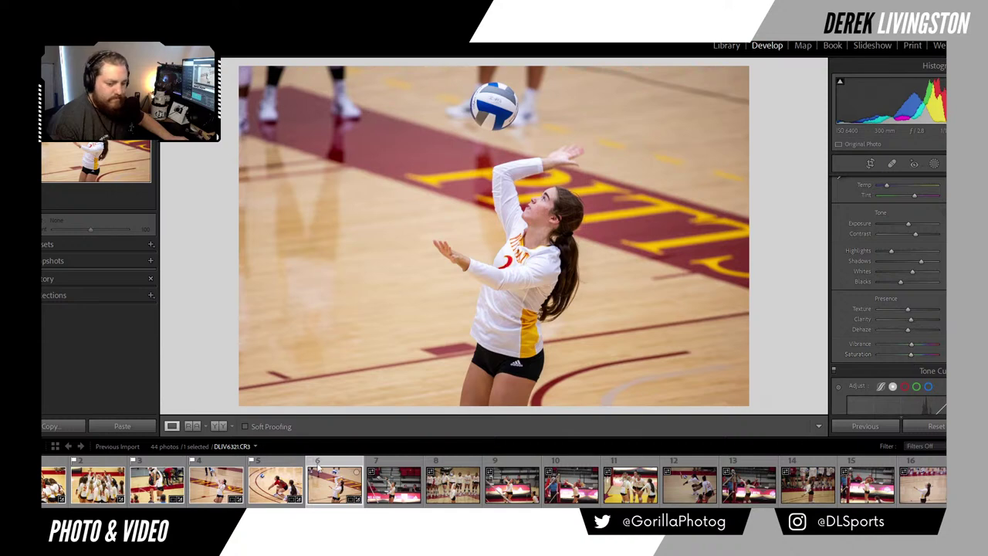
Step: Open the arena spike photo and crop it in toward the hitter
click(394, 483)
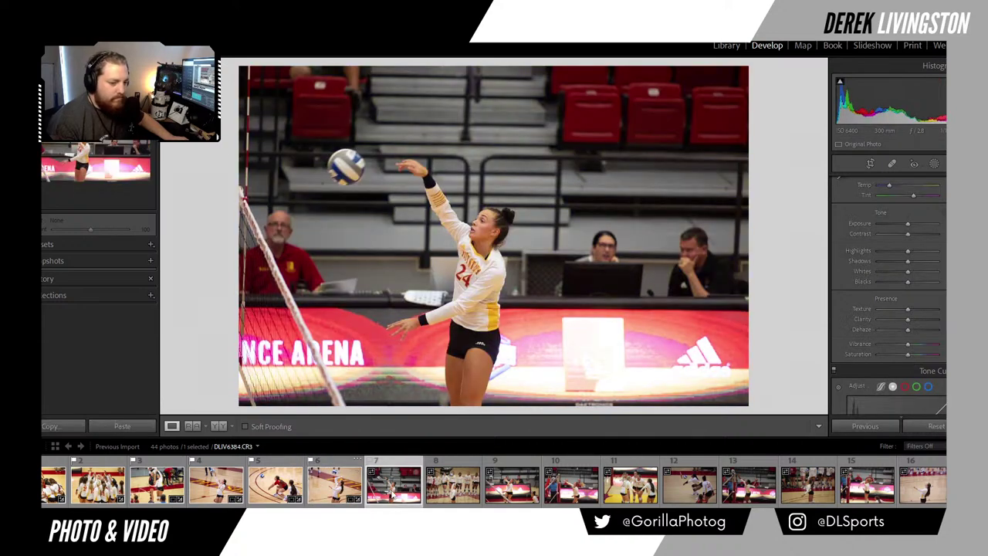
click(870, 164)
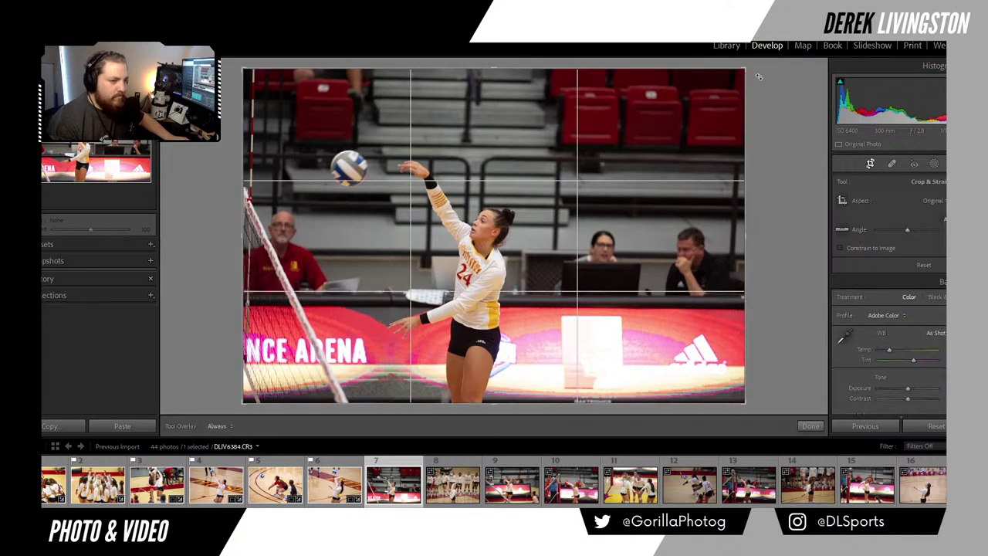
drag(747, 67, 696, 108)
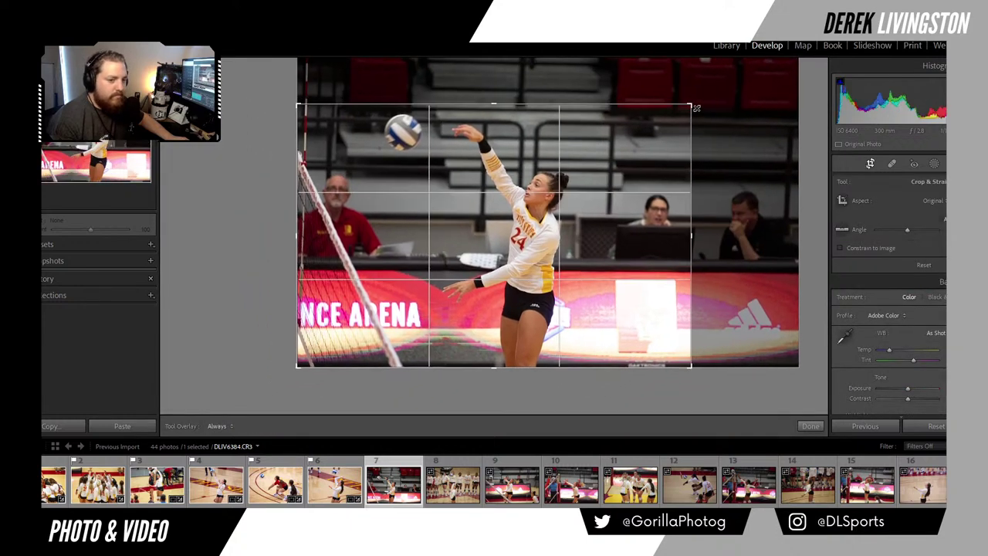
key(Return)
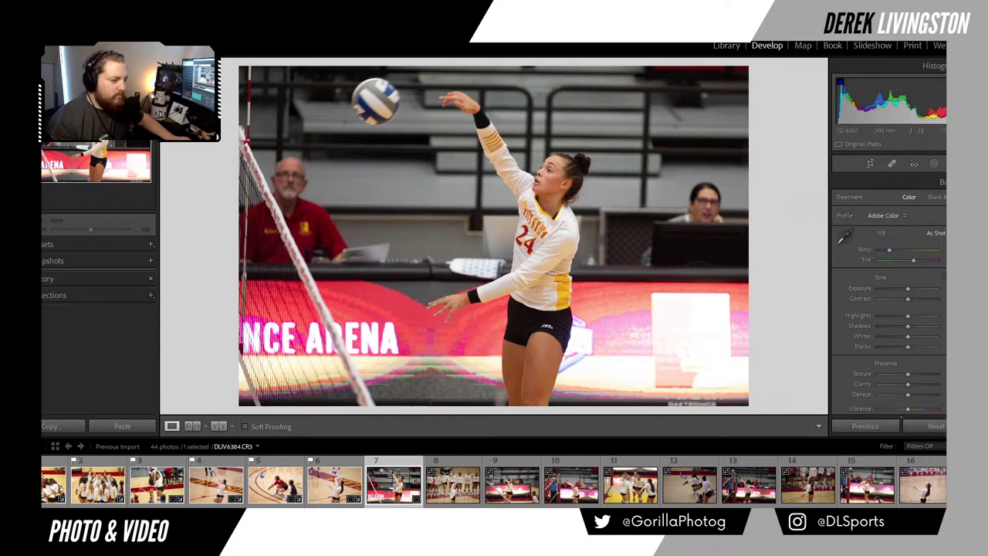
Step: Auto-tone the spike photo, brighten exposure, and set white balance from a neutral area, warming Temp slightly
key(ctrl+u)
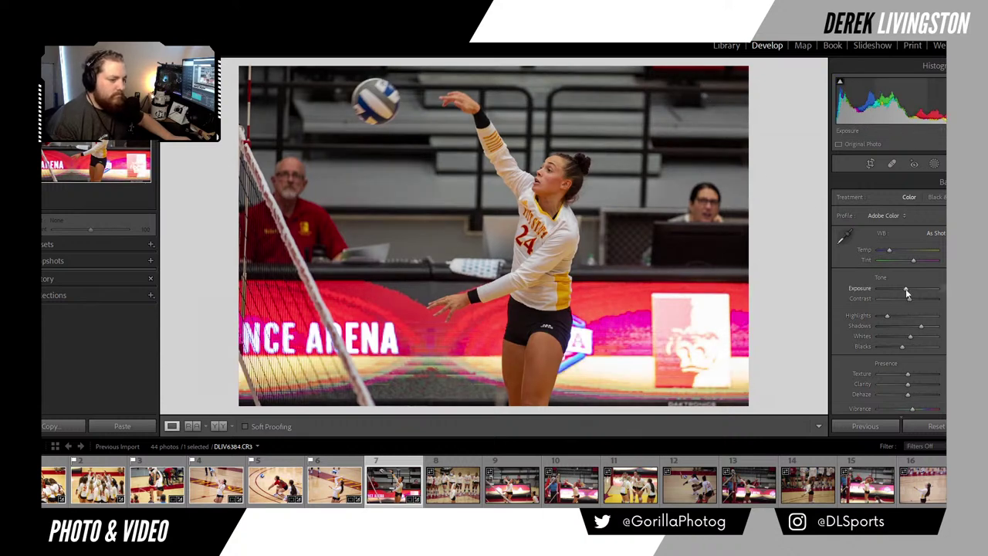
drag(905, 290, 908, 291)
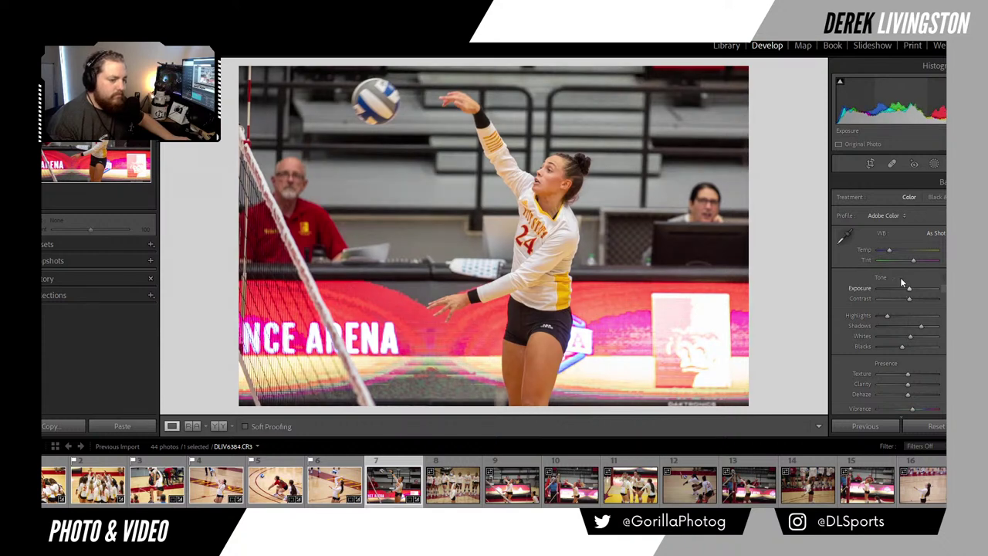
click(843, 235)
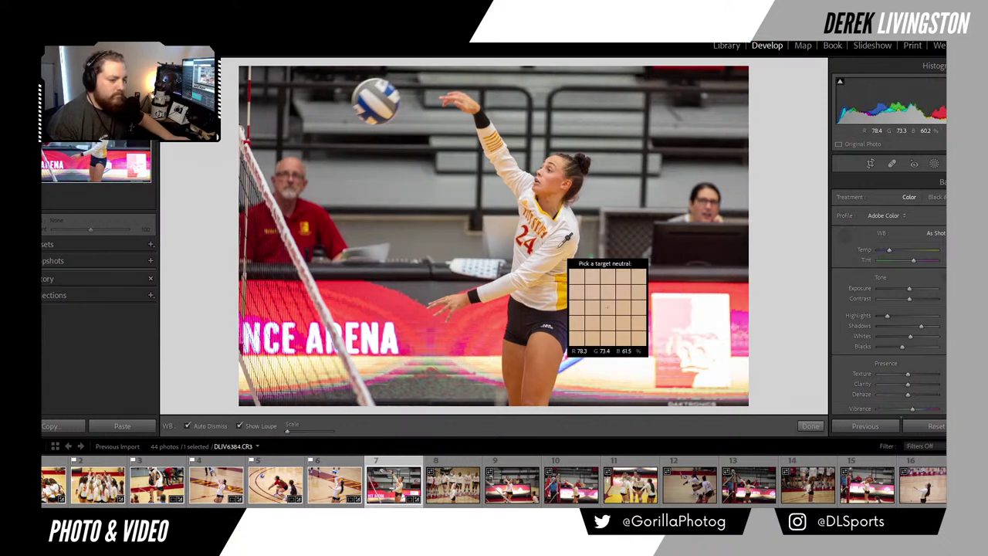
click(558, 246)
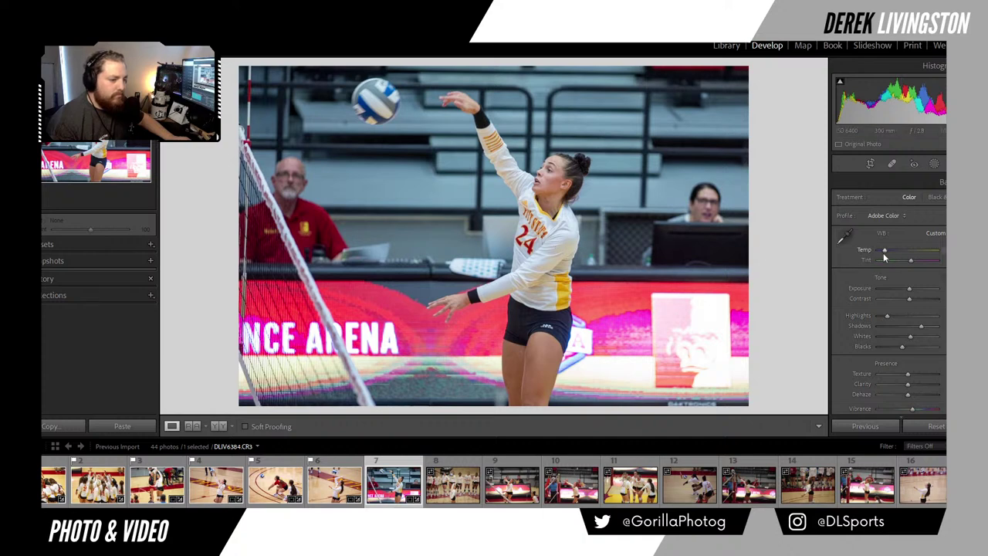
drag(883, 253, 909, 262)
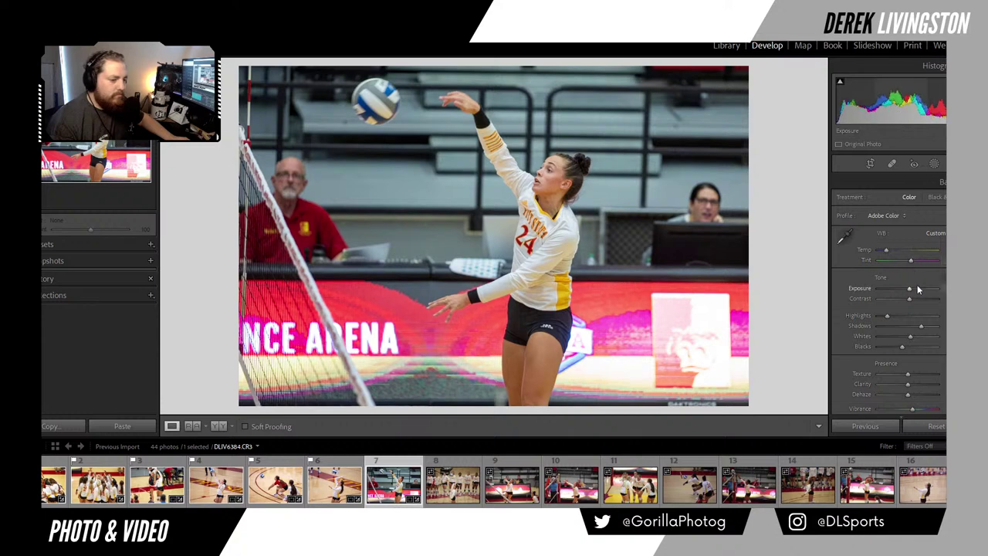
Step: Raise highlights and clarity slightly after checking the face, then open the serving player photo
drag(887, 316, 889, 315)
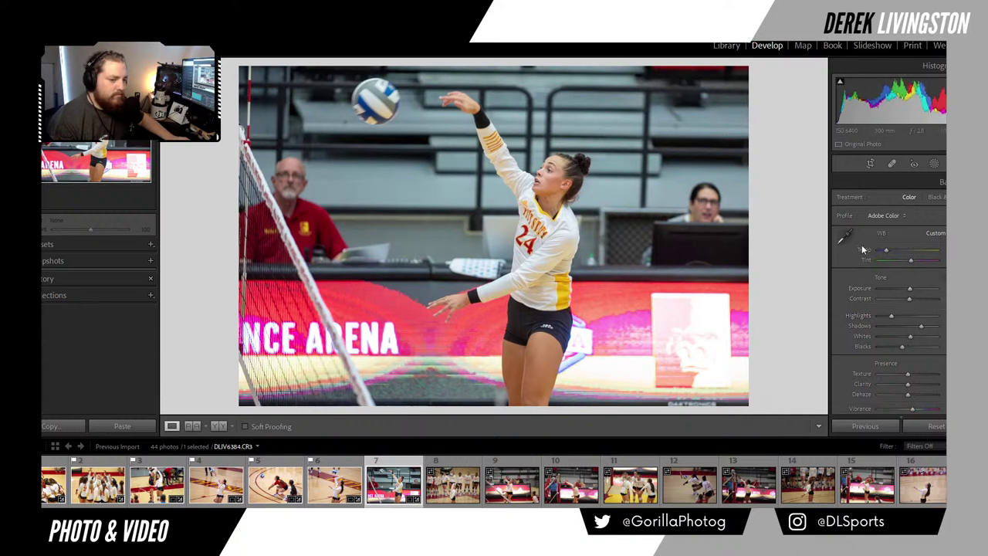
click(551, 176)
click(552, 176)
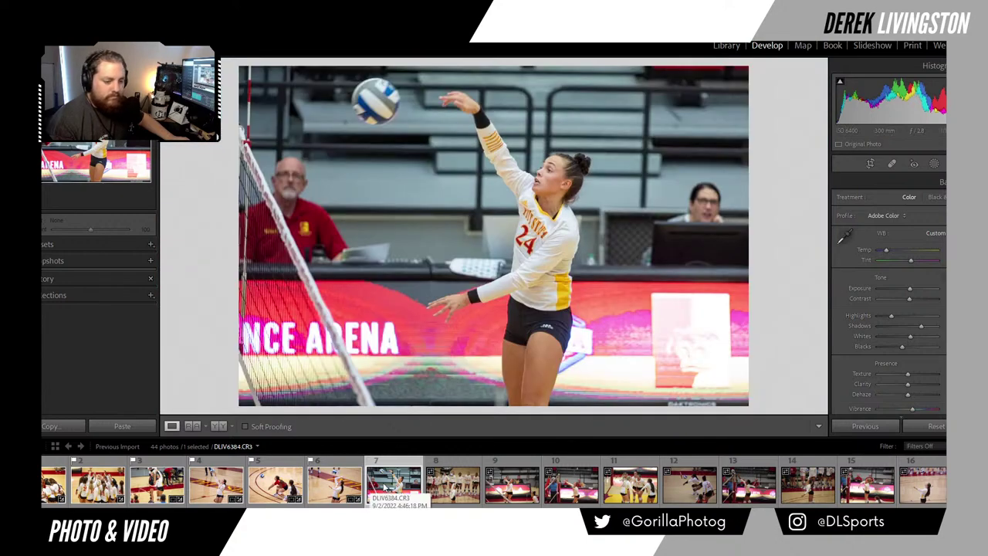
drag(908, 386, 909, 386)
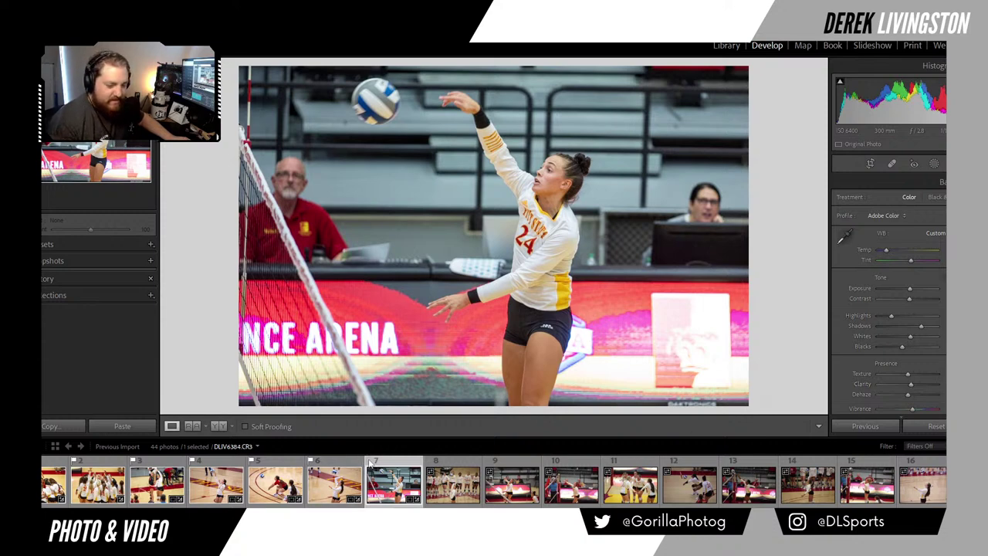
click(466, 491)
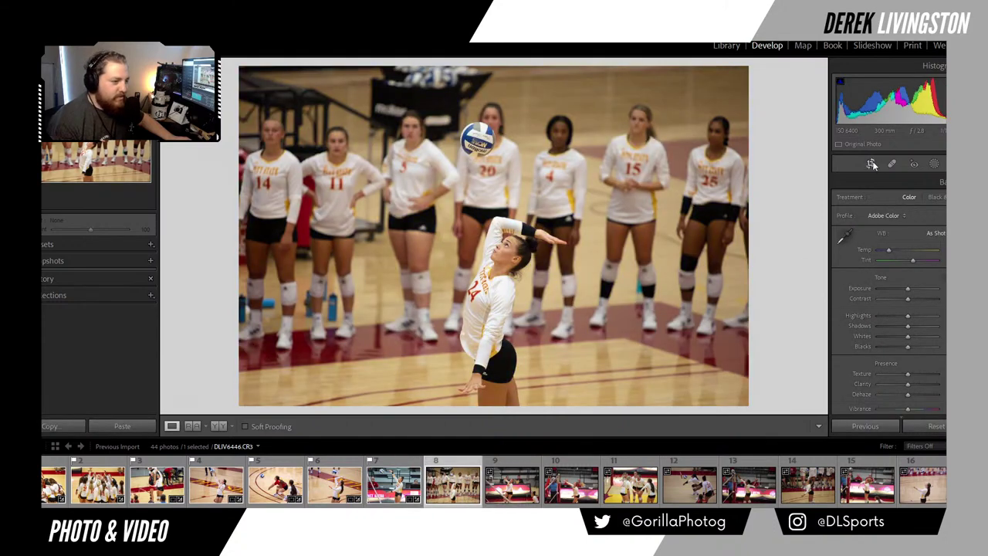
Step: Crop the serving player photo tighter from the top-right corner
click(872, 164)
drag(746, 67, 713, 90)
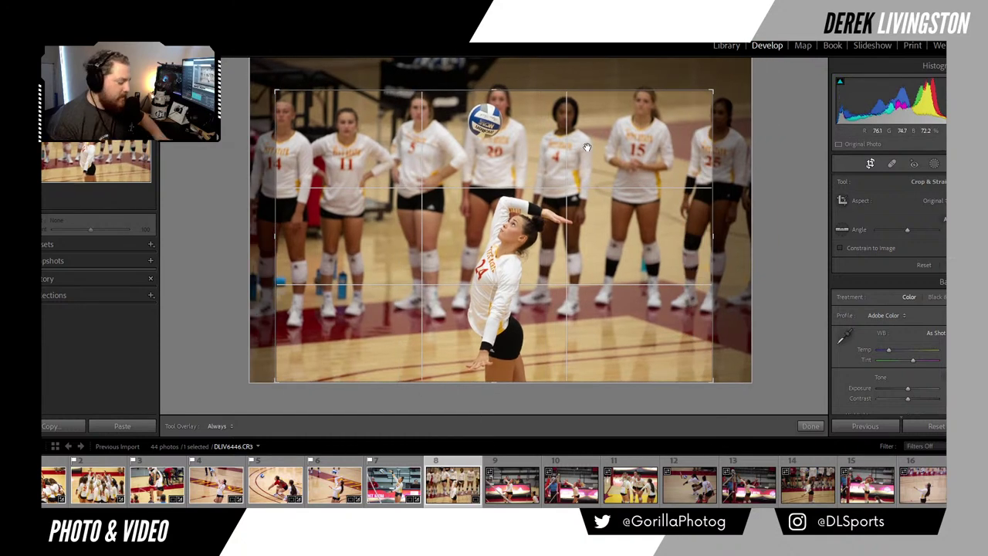
key(Return)
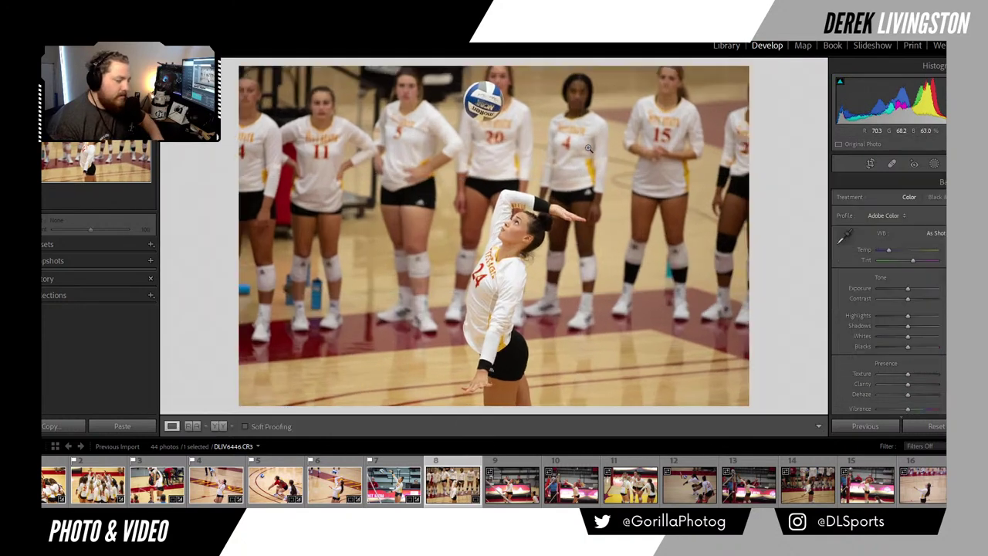
Step: Apply Auto tone, brighten exposure, cool Temp and add clarity, comparing against the spike photo
click(943, 277)
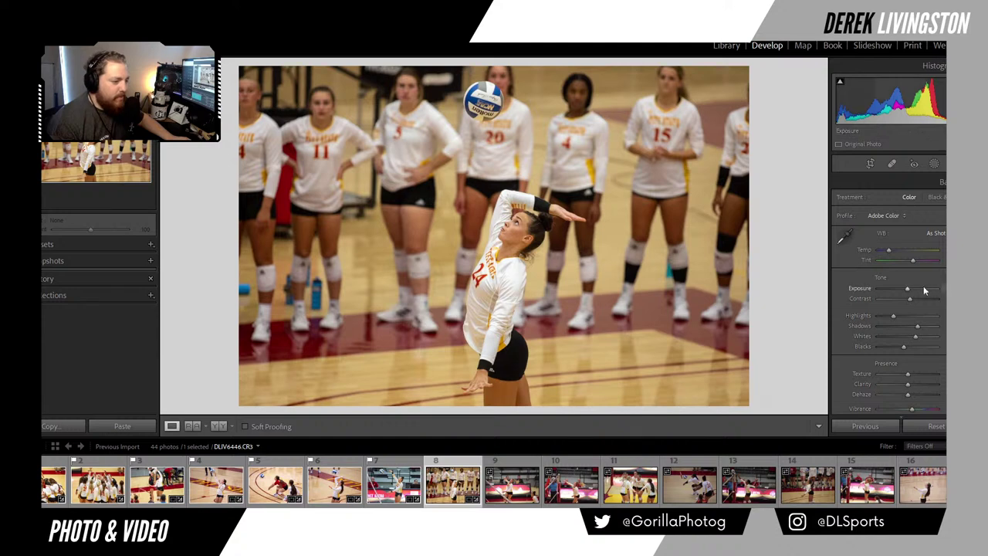
drag(907, 291, 909, 292)
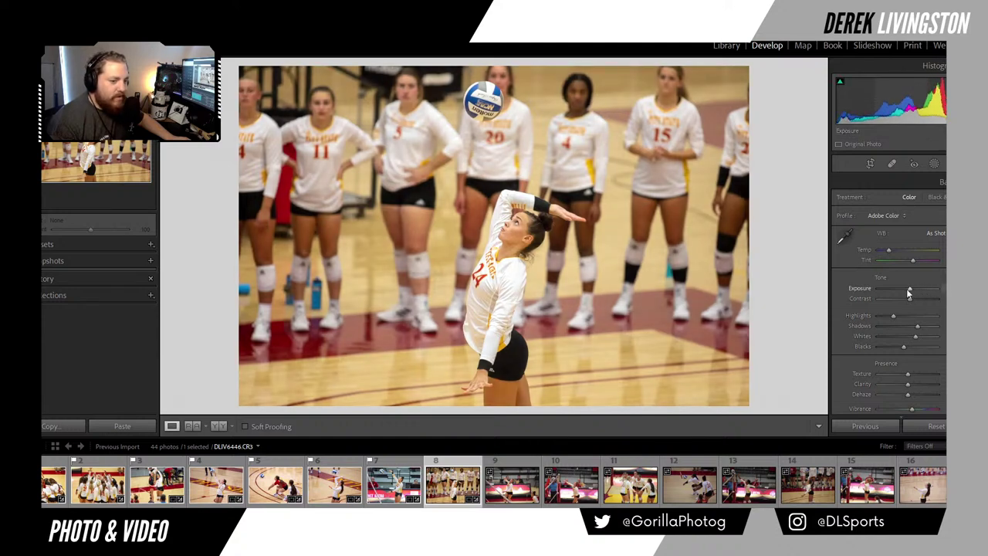
drag(891, 250, 889, 250)
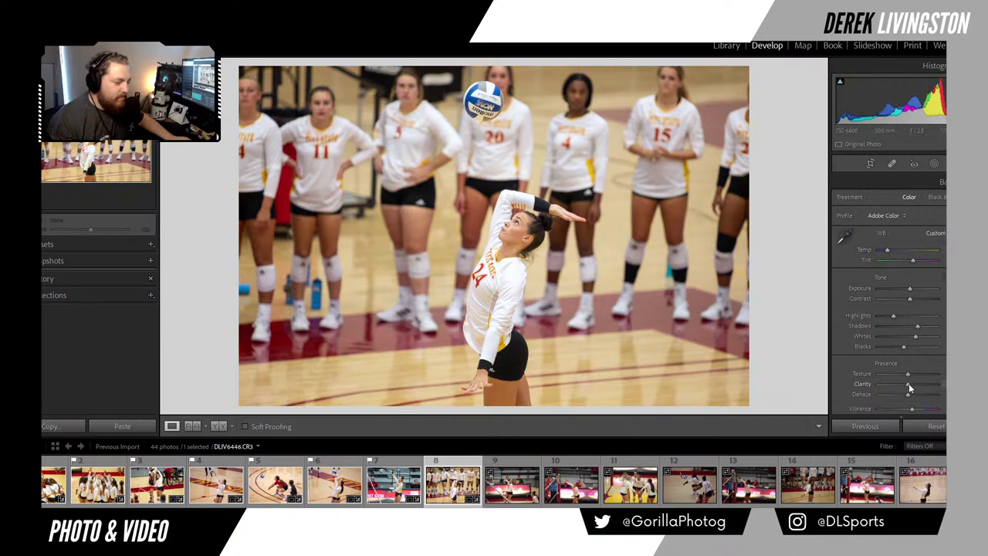
drag(908, 383, 910, 383)
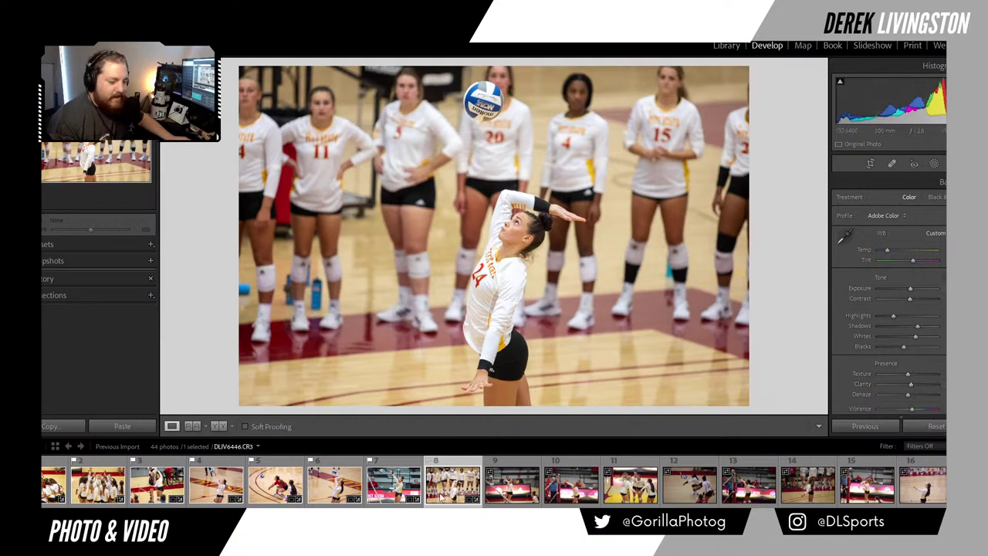
click(397, 496)
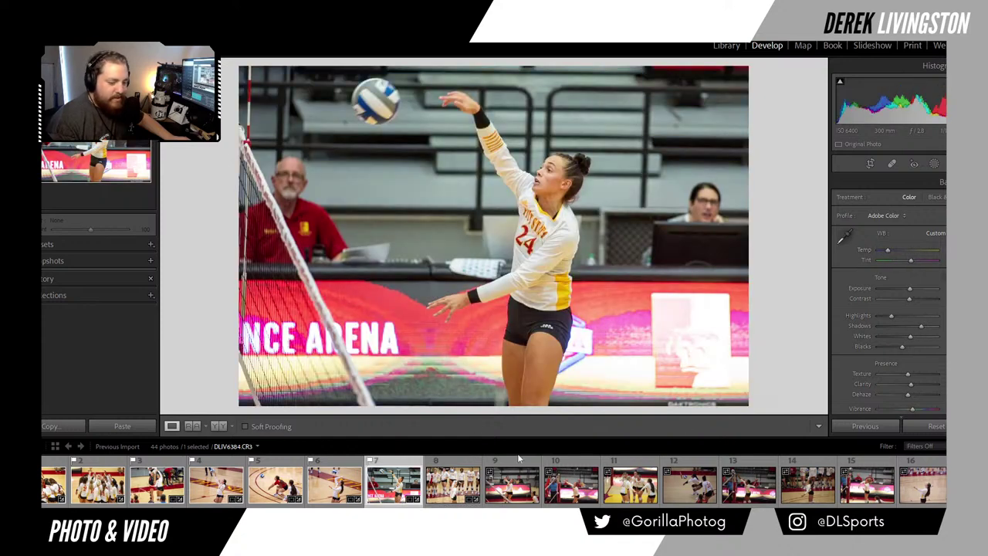
click(453, 498)
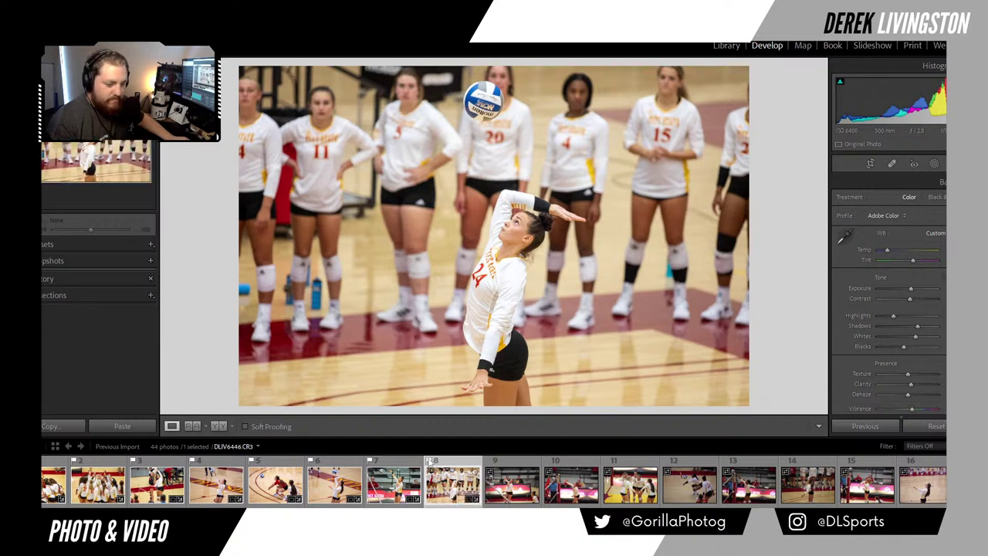
Step: Open the #17 net-attack photo, adjust Temp slightly and apply Auto tone
click(528, 498)
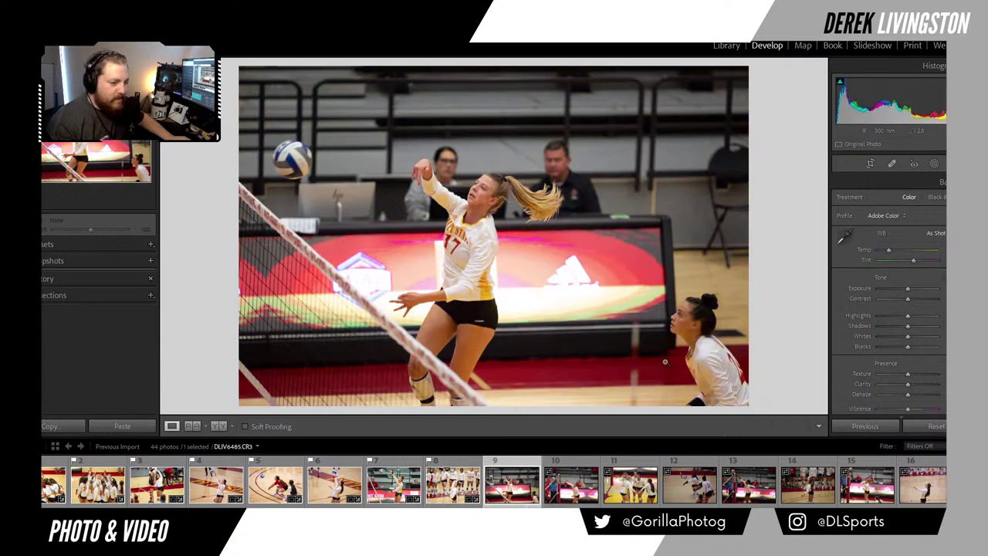
click(888, 249)
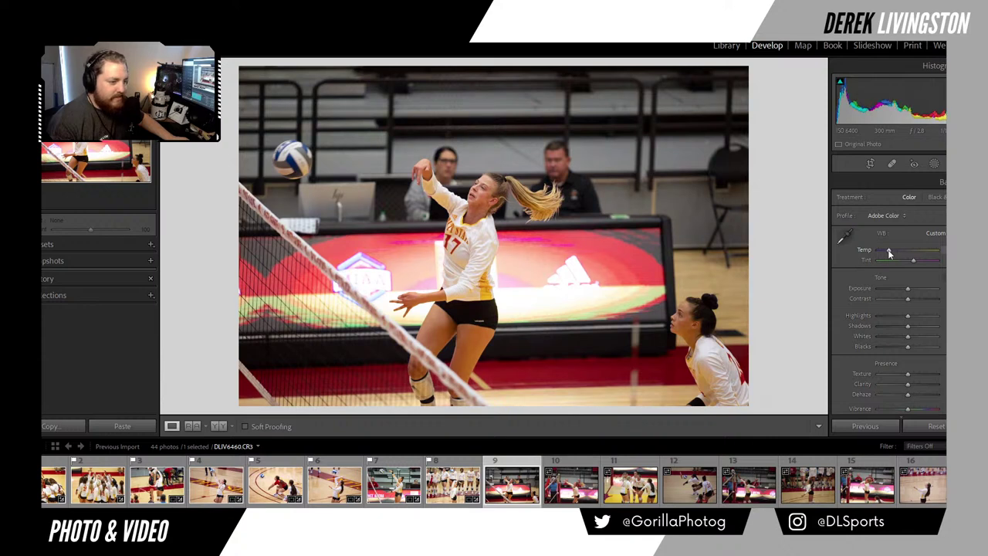
click(915, 275)
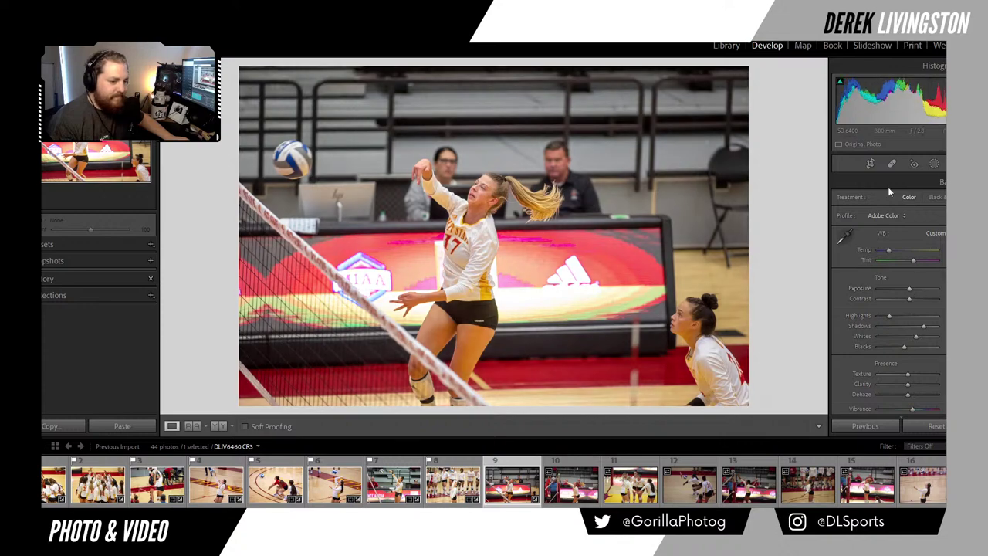
Step: Crop the net-attack photo tighter from the top-right corner and zoom in on the player
click(873, 164)
drag(748, 67, 716, 100)
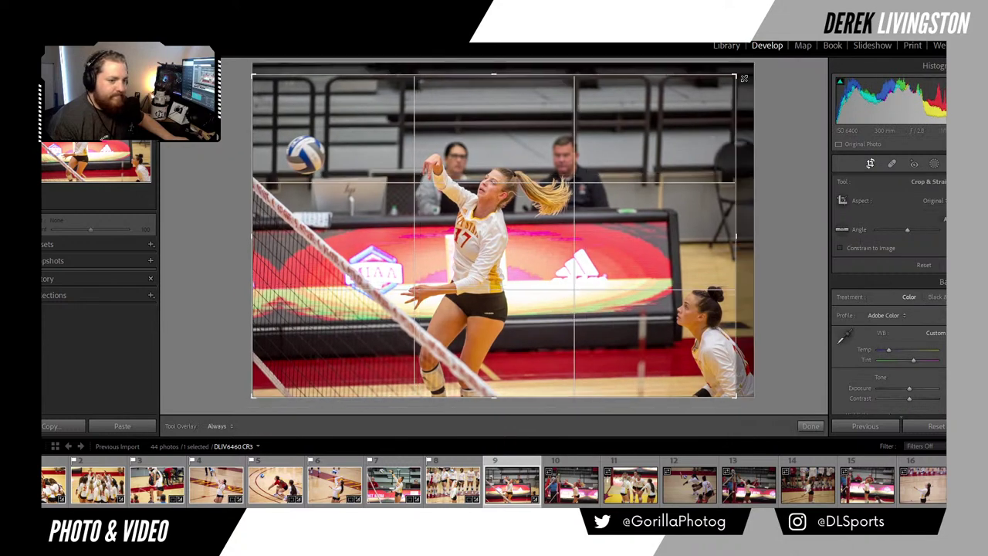
key(Return)
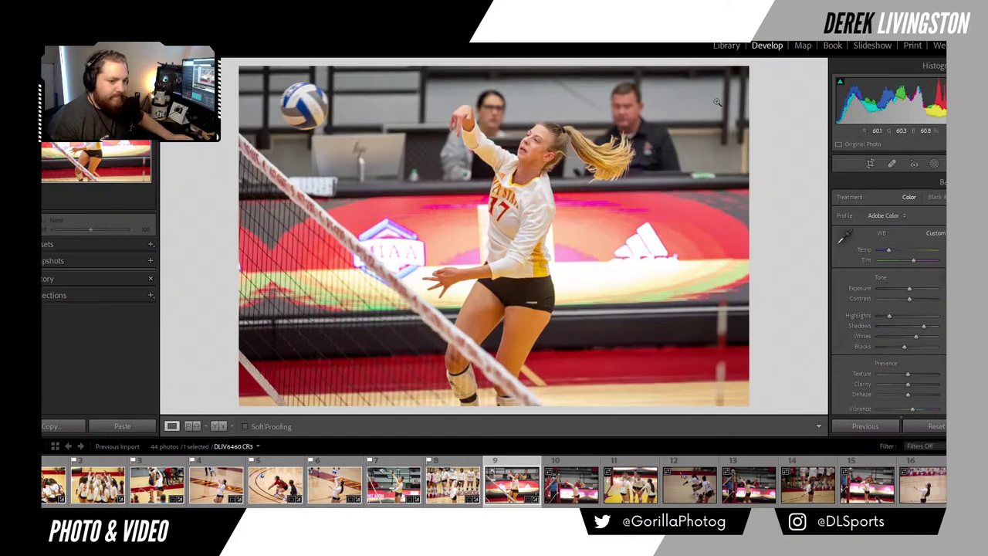
key(z)
key(z)
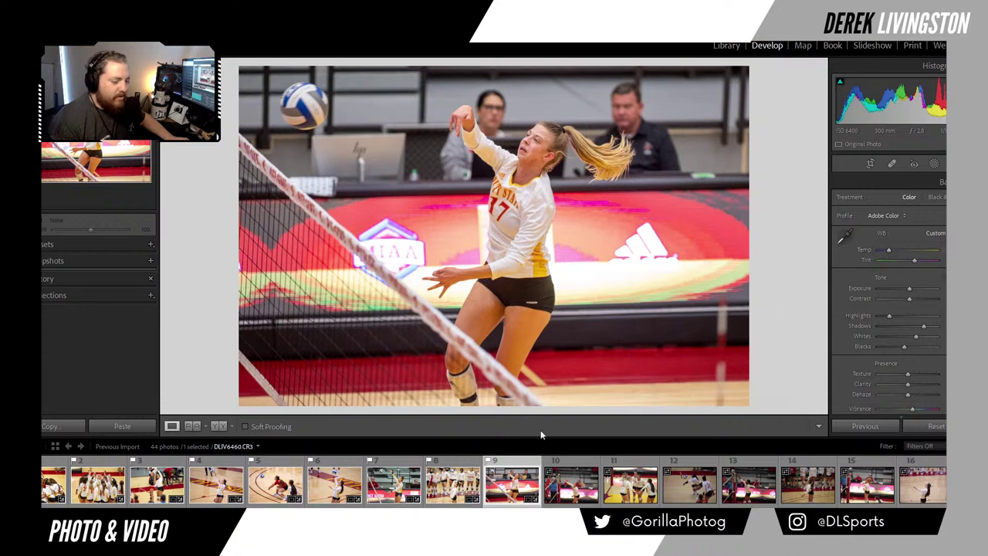
Step: Load thumbnail 10, #17 attacking against the block, in Develop
click(568, 489)
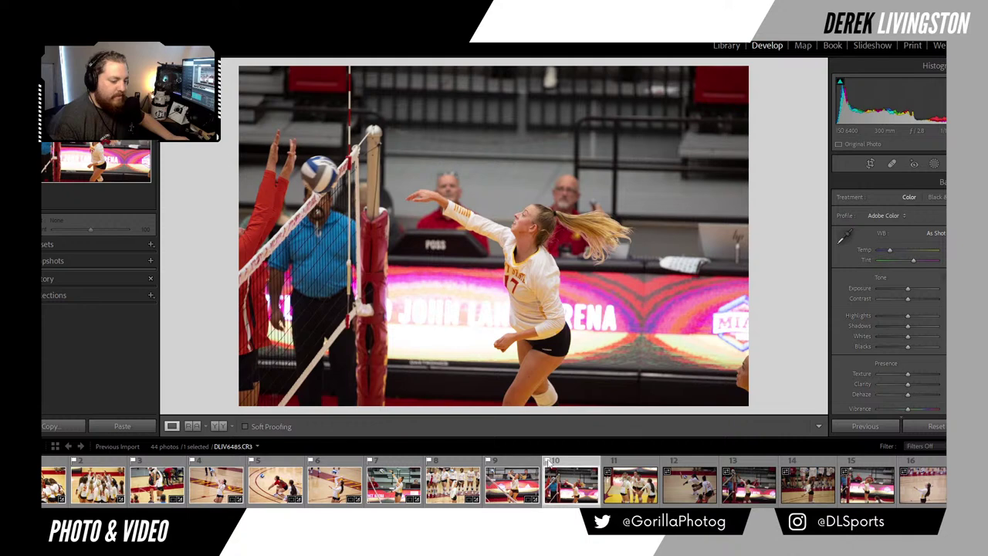
Step: Load thumbnail 11, the high-five team huddle, in Develop
click(627, 502)
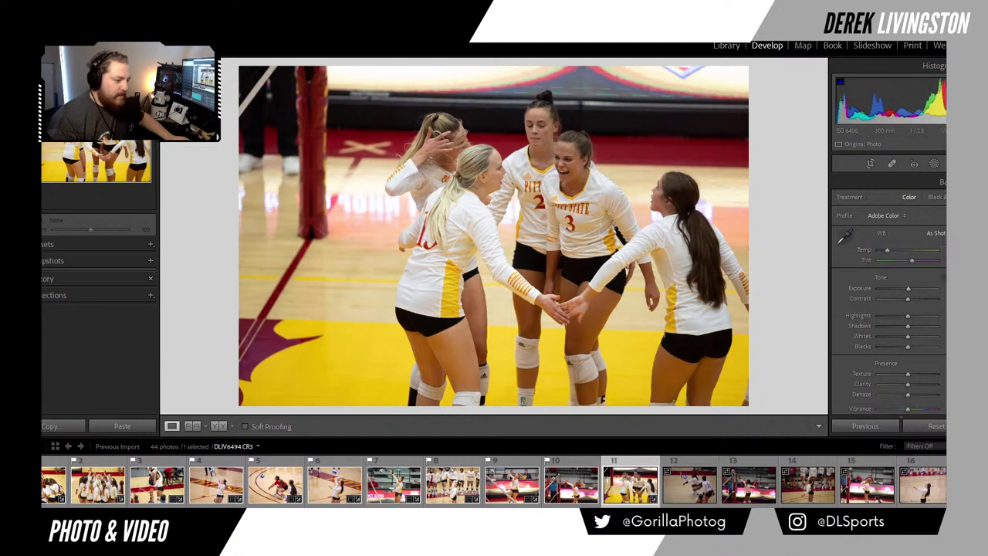
Step: Auto-tone the huddle photo, then slightly raise exposure, highlights and shadows
key(ctrl+u)
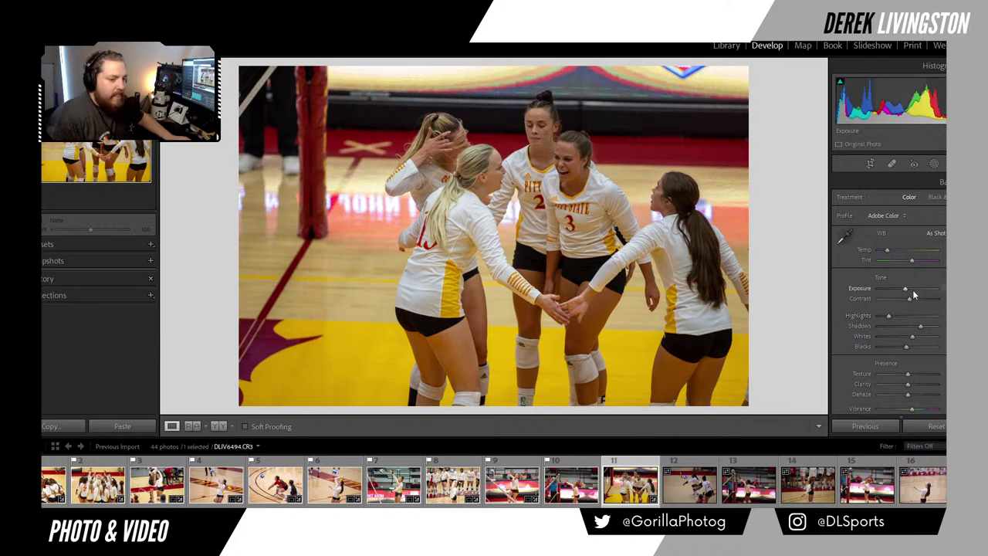
drag(908, 295, 910, 293)
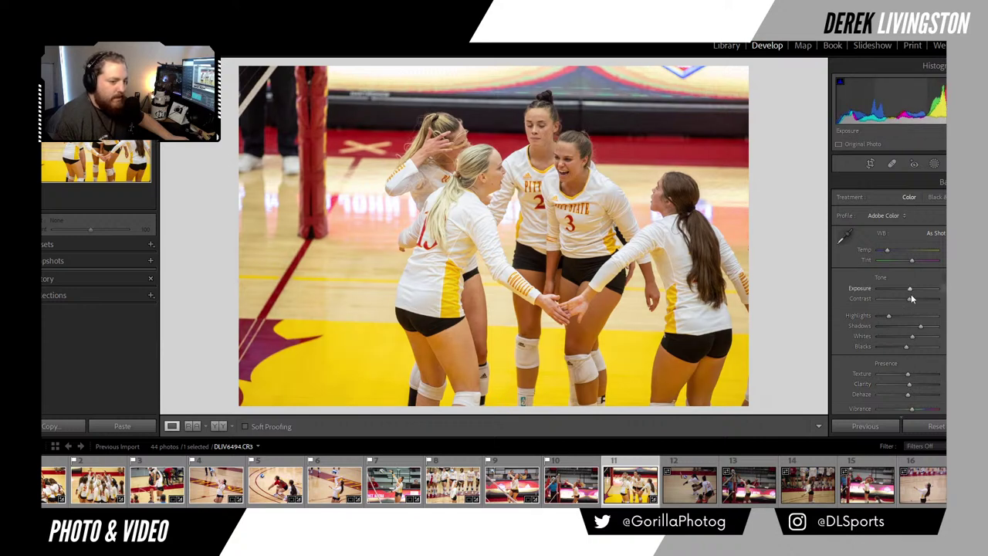
drag(893, 316, 893, 316)
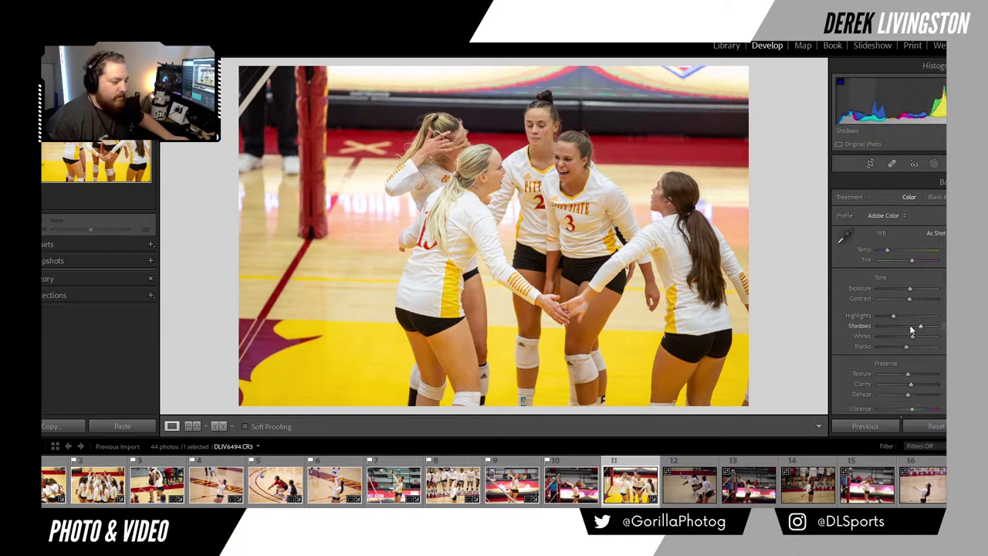
drag(909, 300, 912, 300)
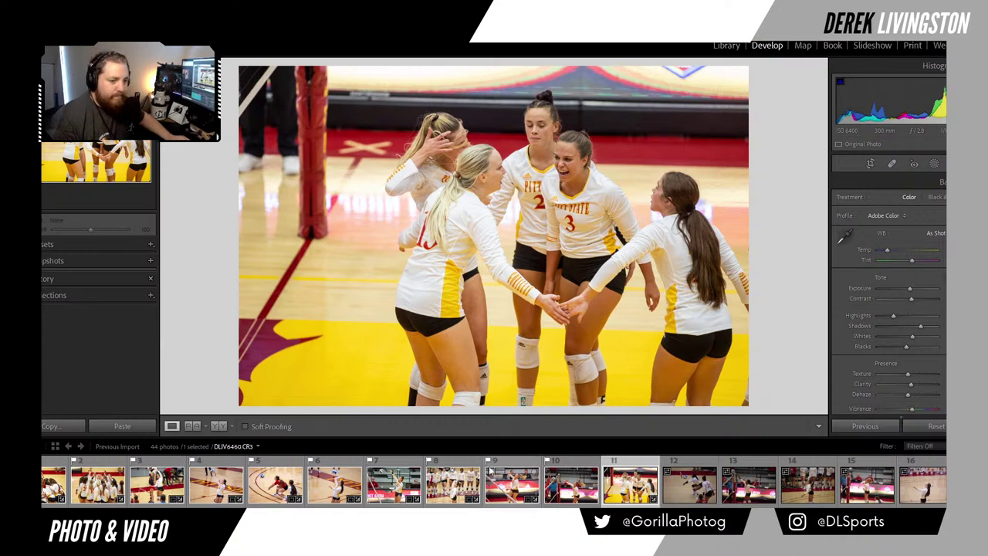
Step: Crop the huddle photo tighter from the left edge
click(870, 164)
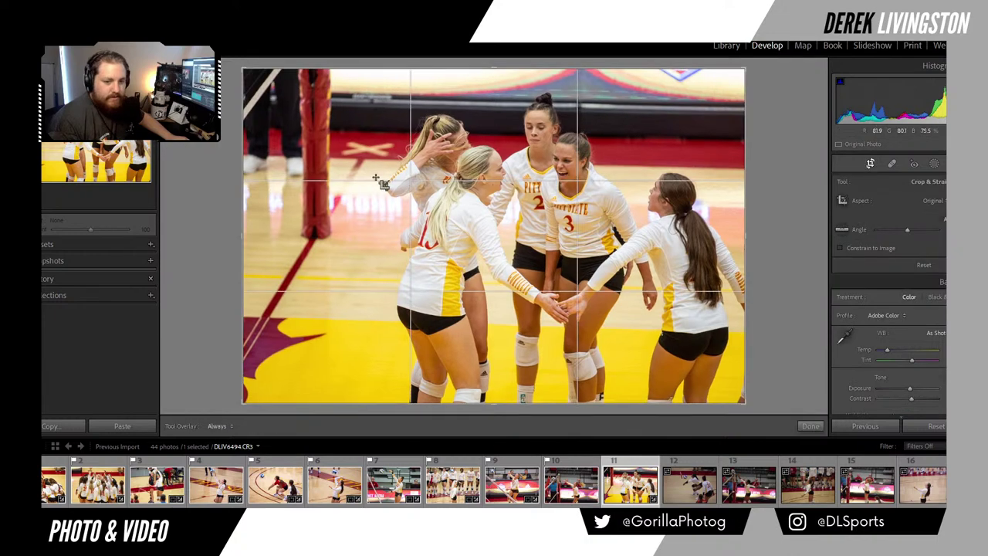
drag(261, 193, 274, 191)
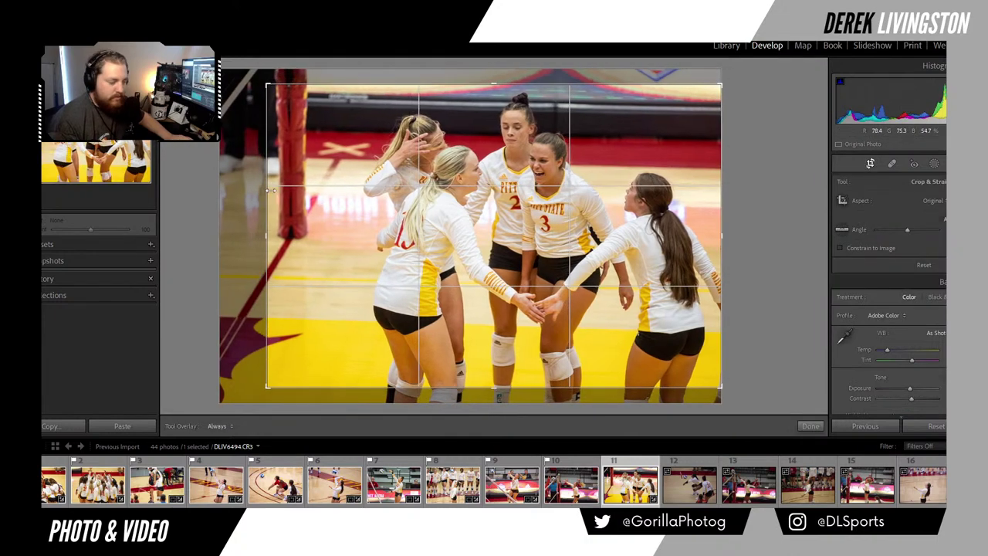
key(Return)
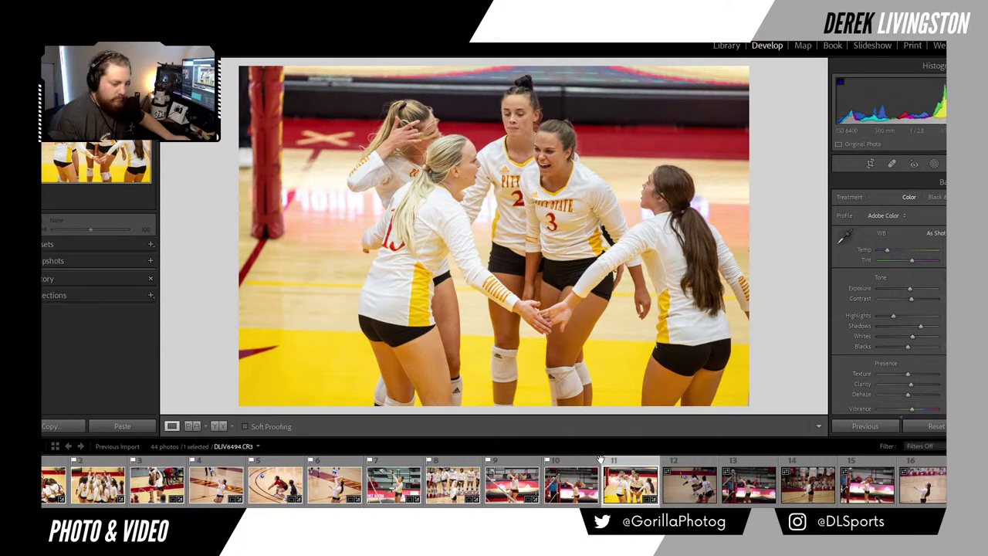
Step: Open photo 12 and tighten its crop from the top and bottom edges
click(690, 485)
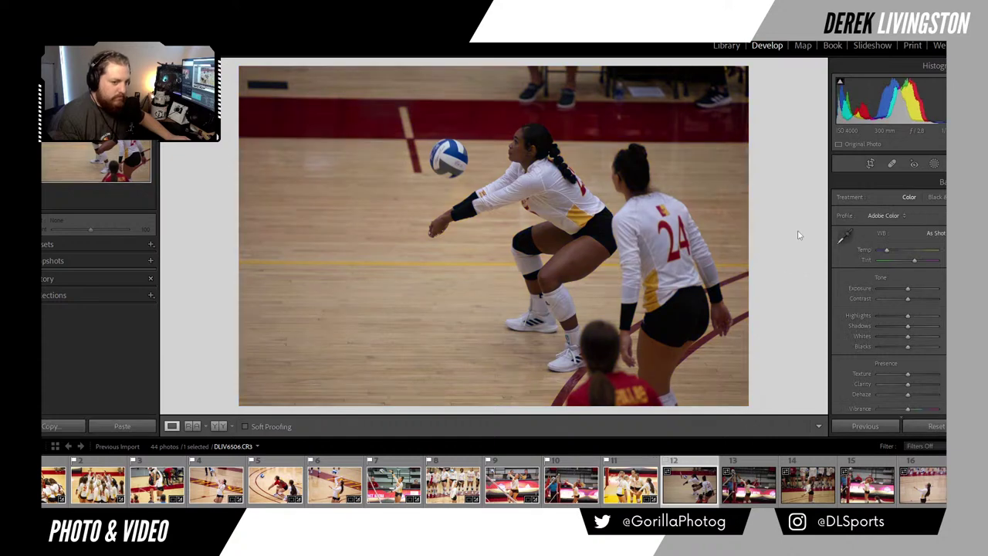
click(868, 167)
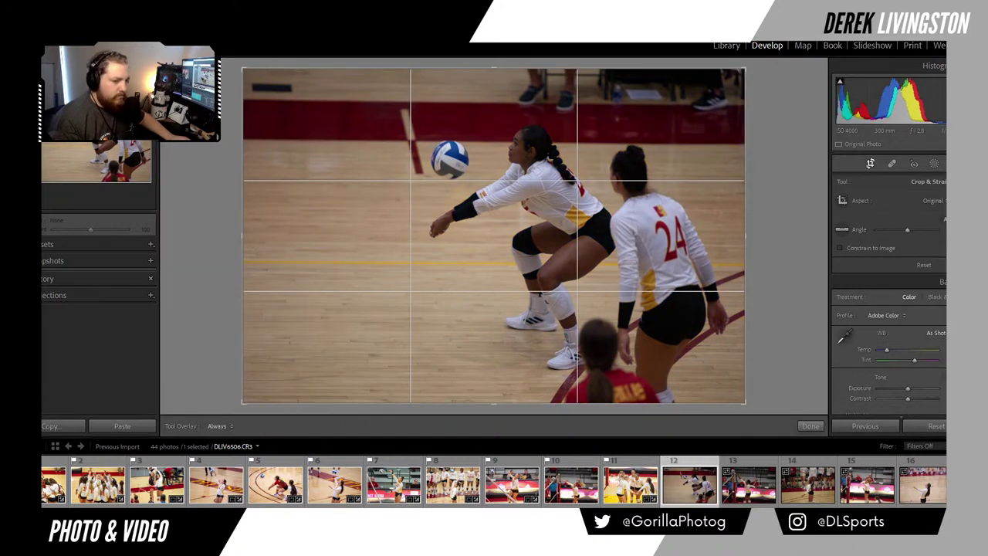
drag(516, 70, 502, 96)
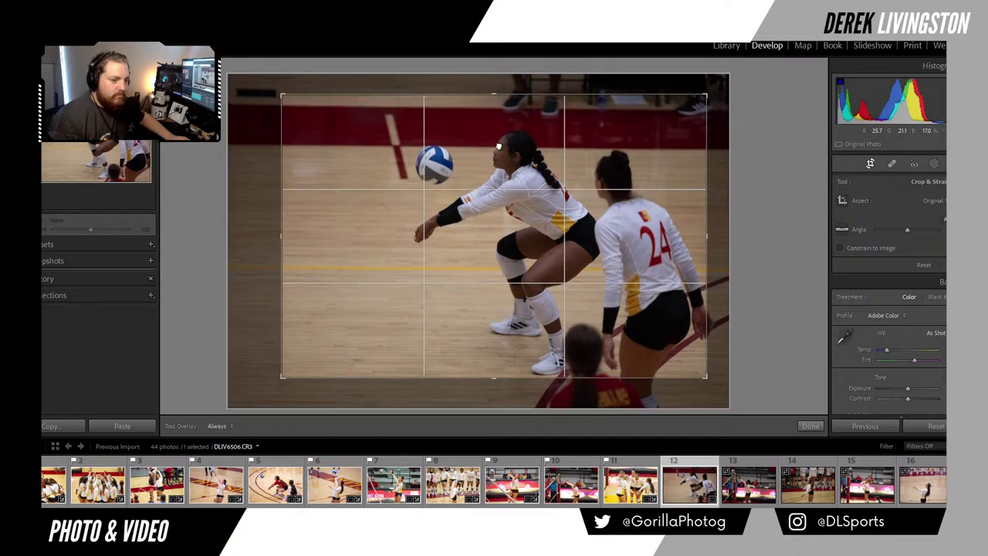
key(Return)
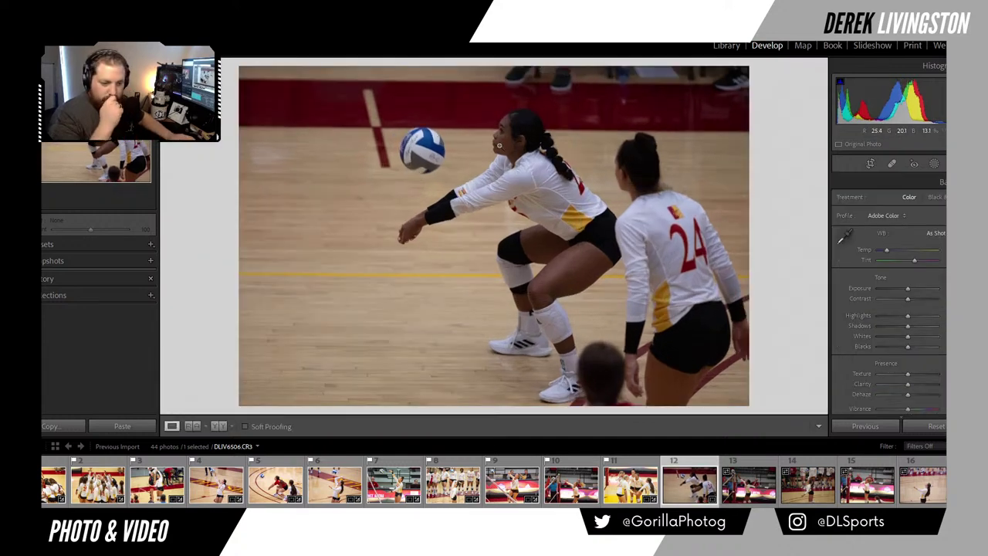
click(870, 164)
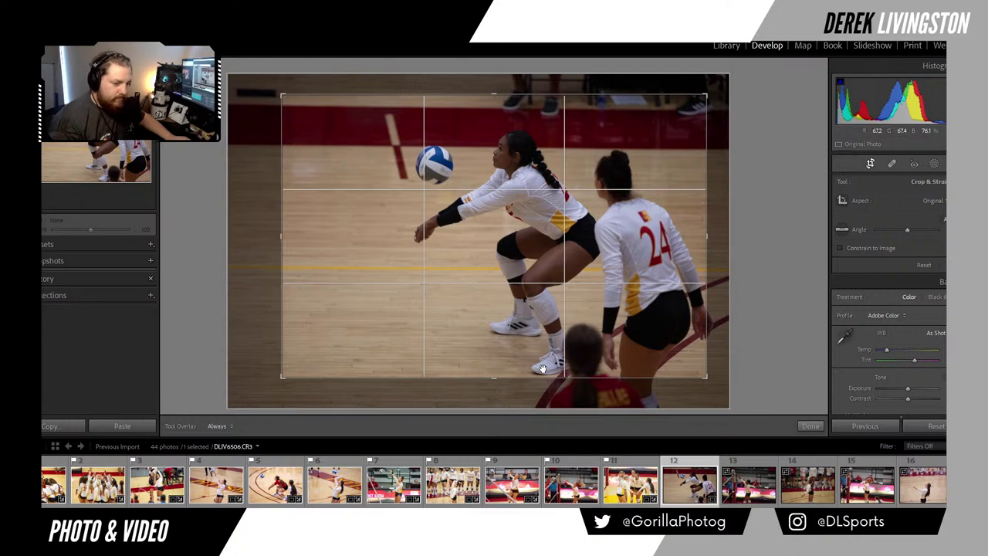
drag(544, 374, 545, 381)
key(Return)
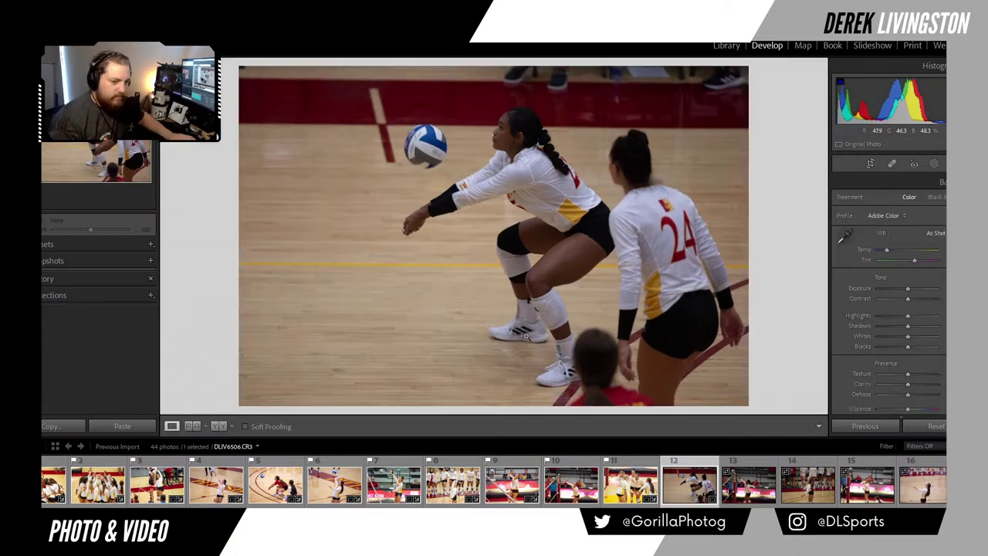
Step: Apply Auto Tone, reset Highlights, and nudge Exposure, Contrast and Clarity slightly up
key(ctrl+u)
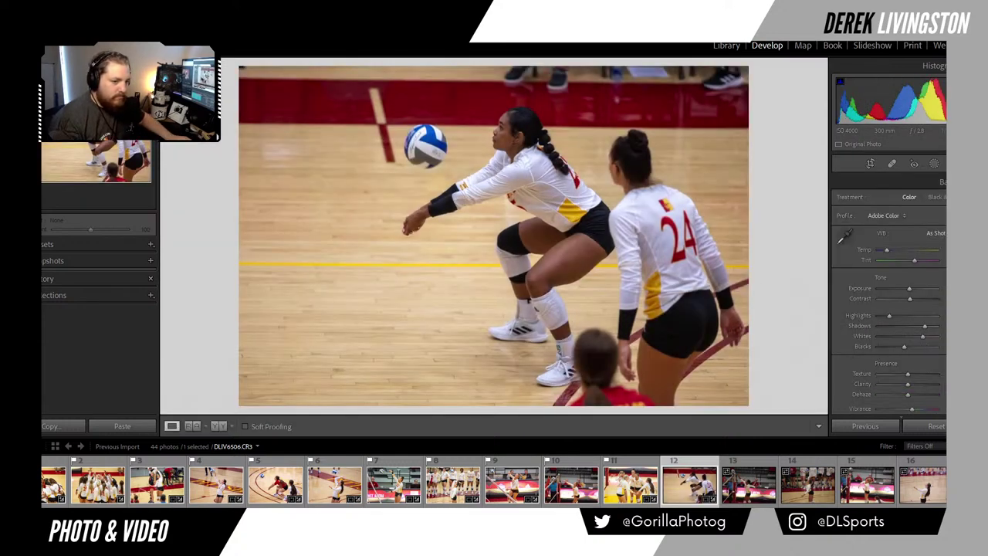
click(871, 163)
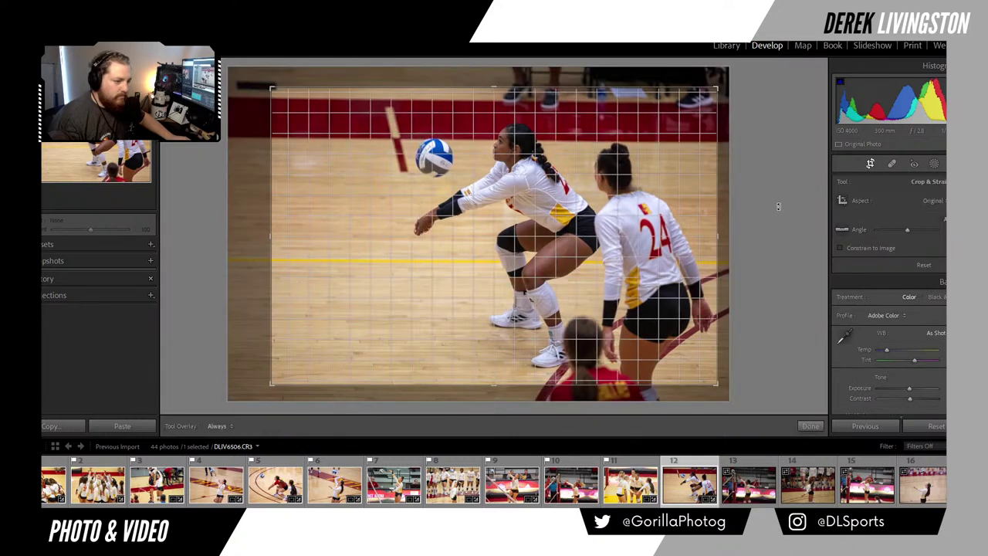
key(Return)
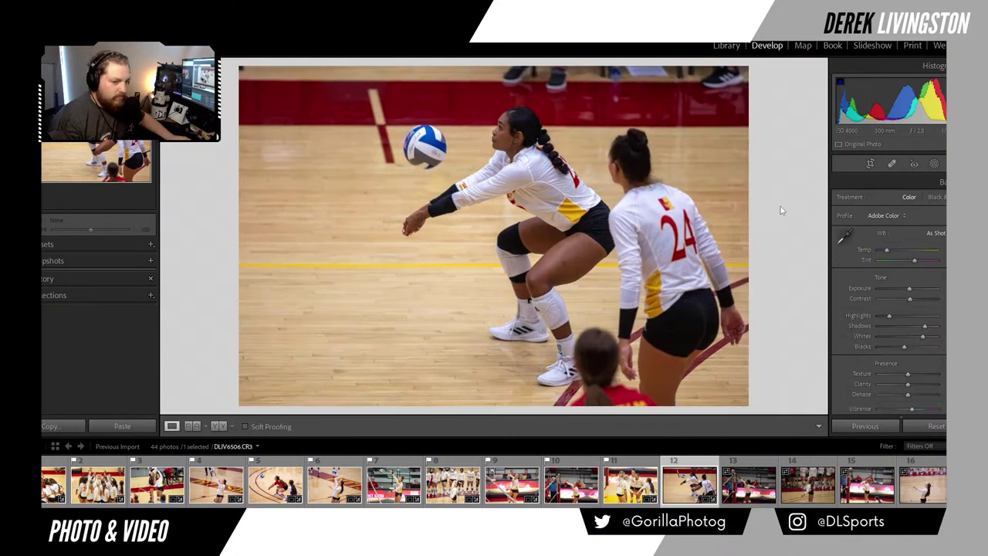
double_click(891, 316)
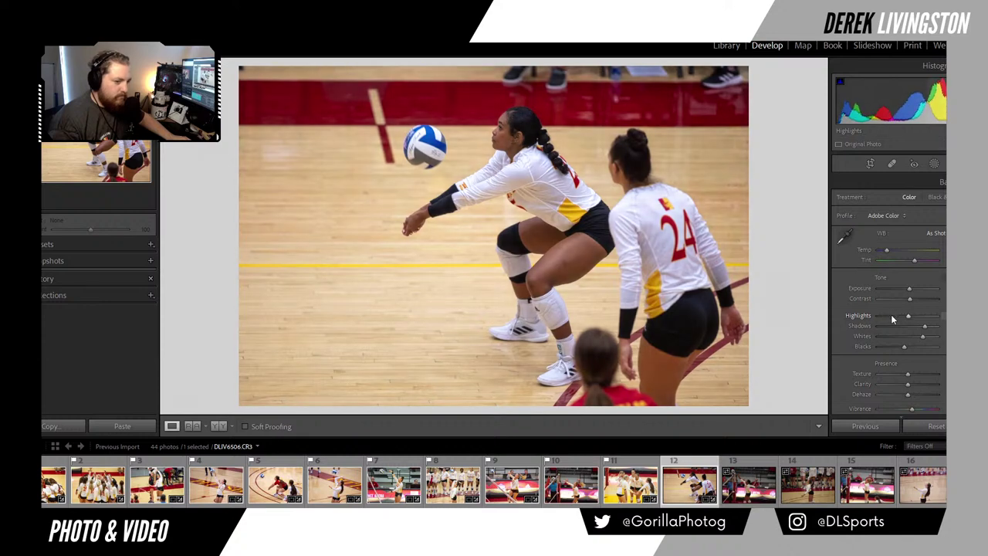
drag(911, 292, 912, 293)
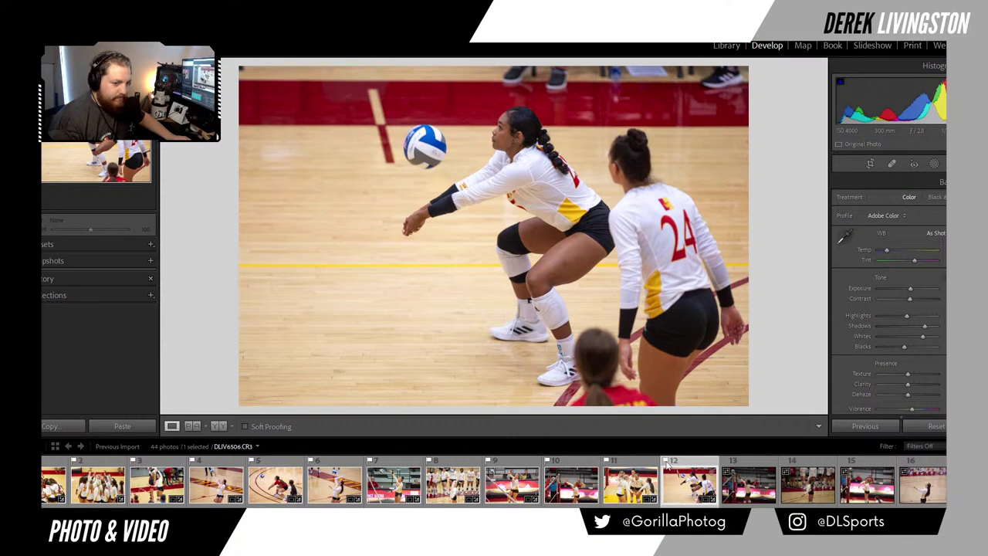
drag(911, 304, 913, 303)
drag(908, 386, 910, 385)
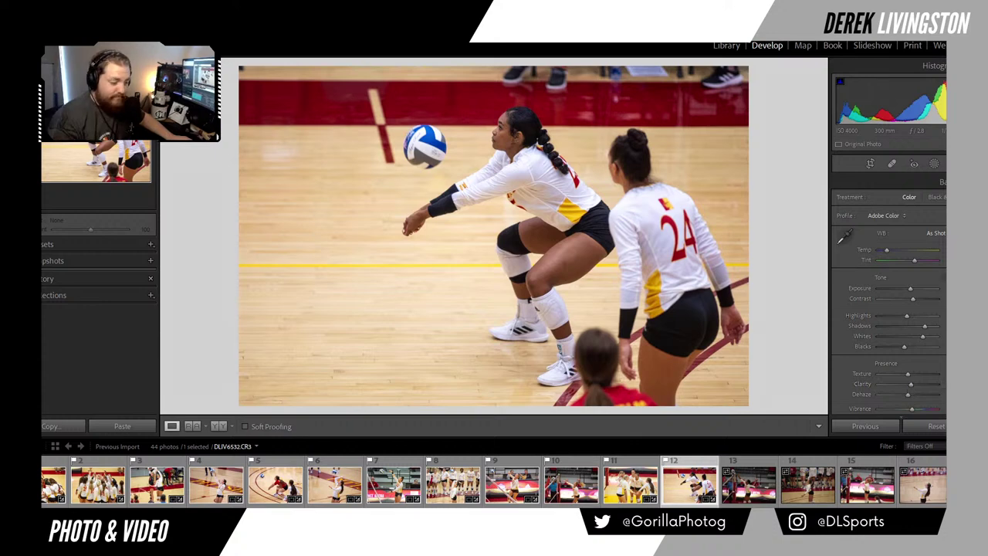
Step: Open photo 13, paste the previous photo's settings, and rotate the crop to level it
click(749, 480)
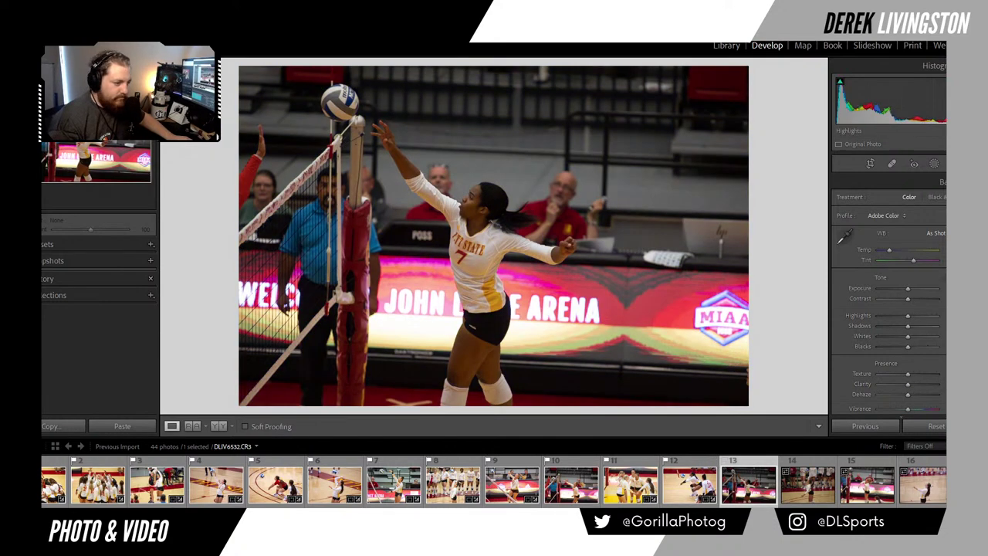
key(ctrl+shift+v)
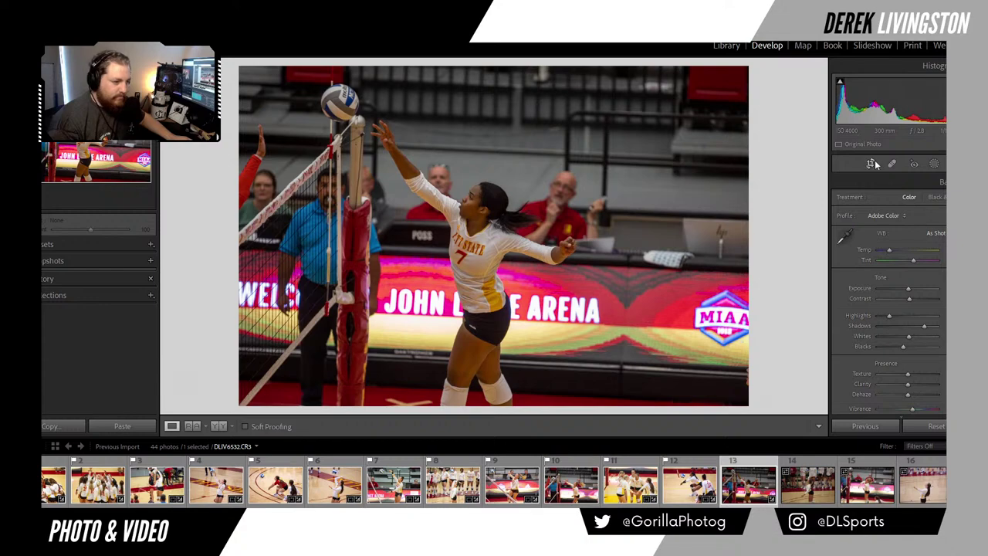
click(870, 163)
drag(763, 164, 726, 117)
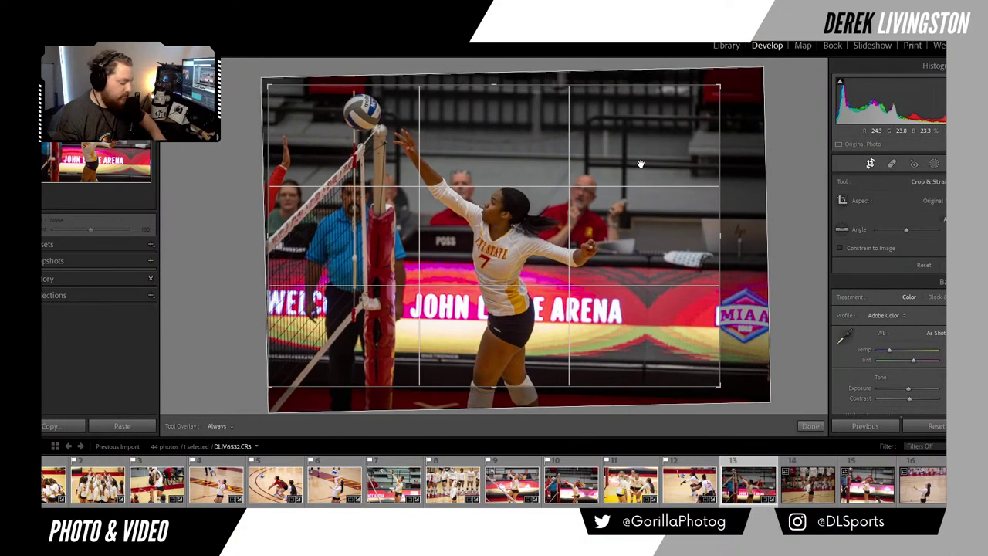
key(Return)
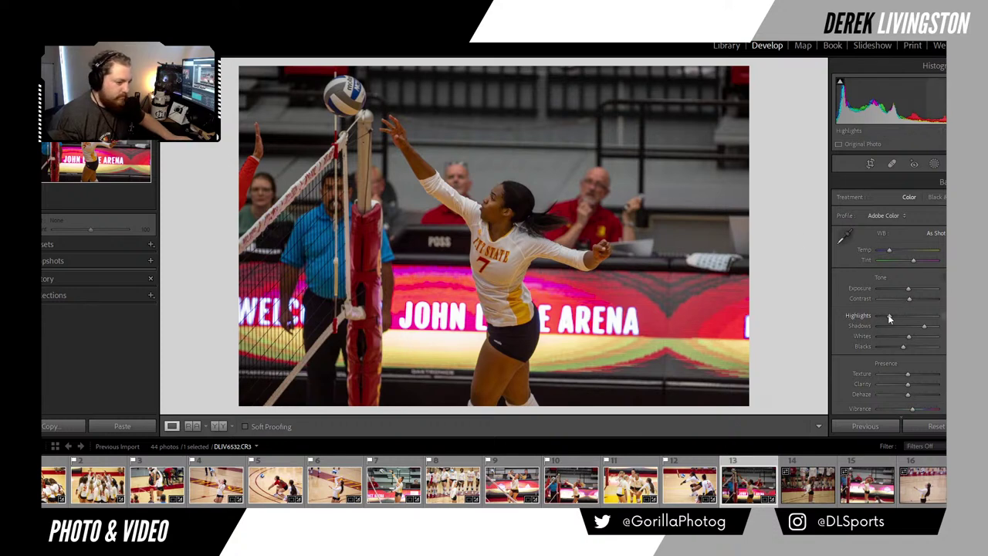
Step: Fine-tune the net-block photo's Highlights and Blacks, and nudge Contrast up
drag(891, 315, 909, 286)
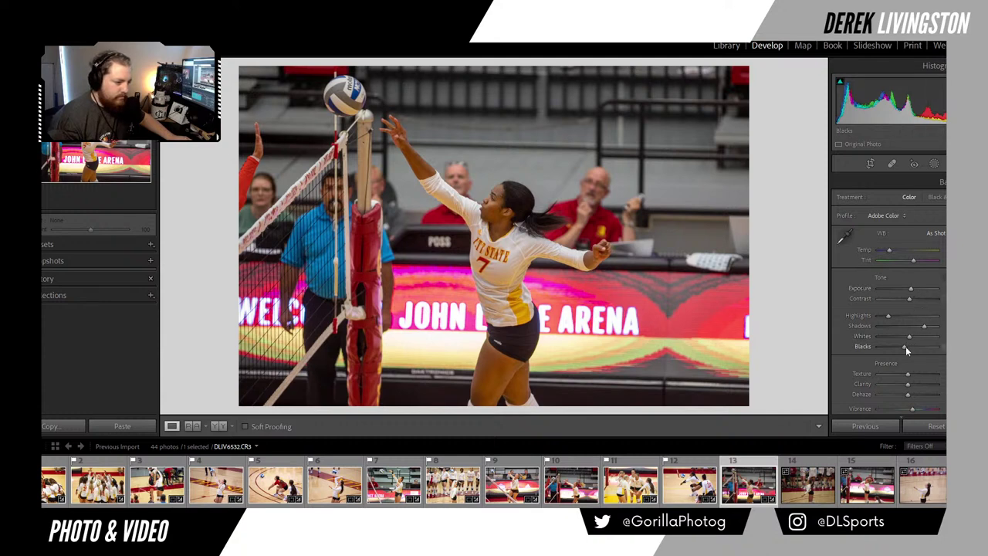
drag(906, 346, 901, 315)
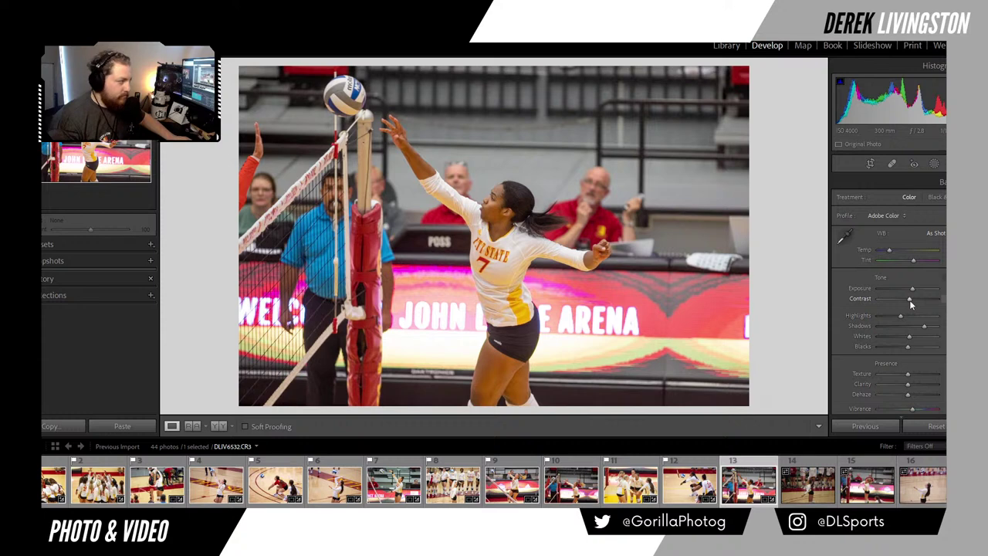
key(Up)
key(Up)
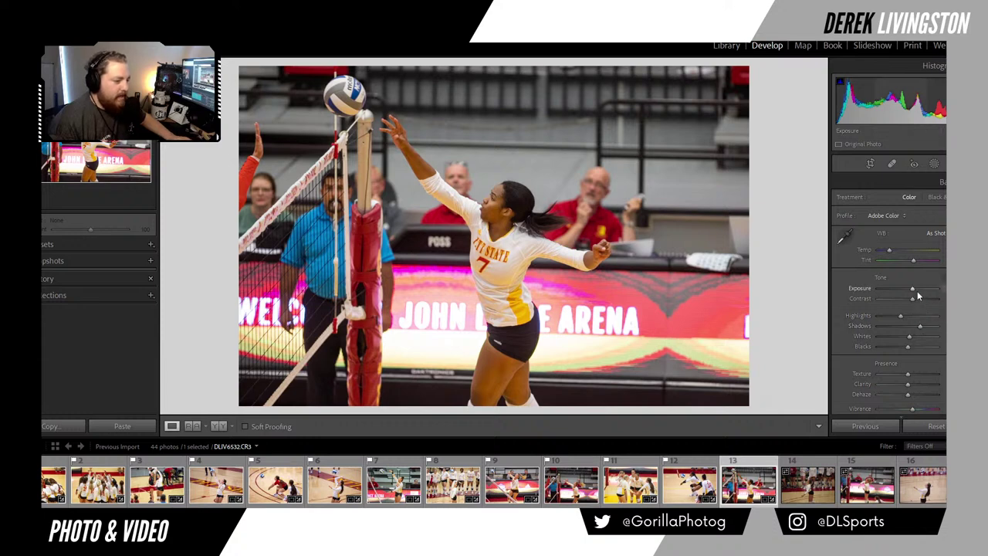
scroll(914, 290, down, 1)
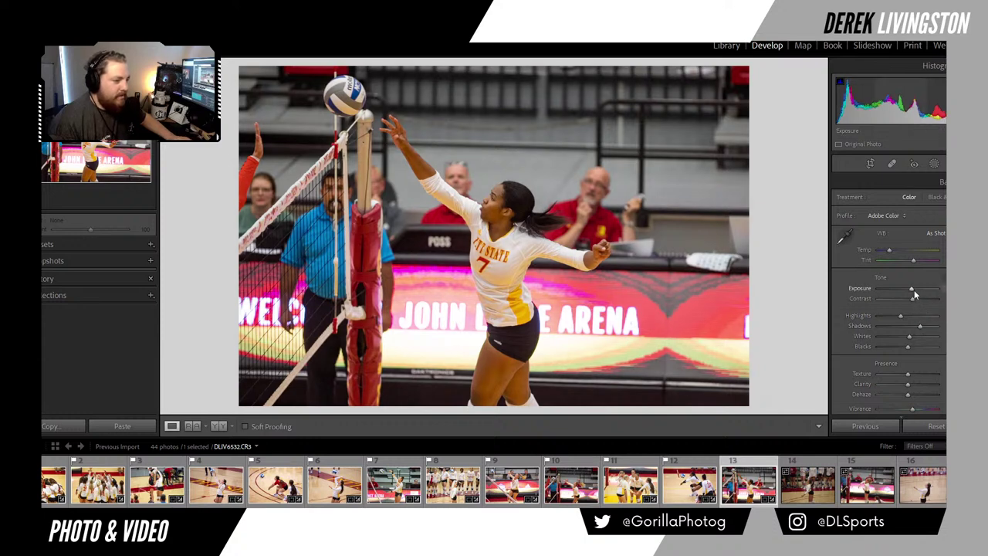
scroll(914, 290, up, 1)
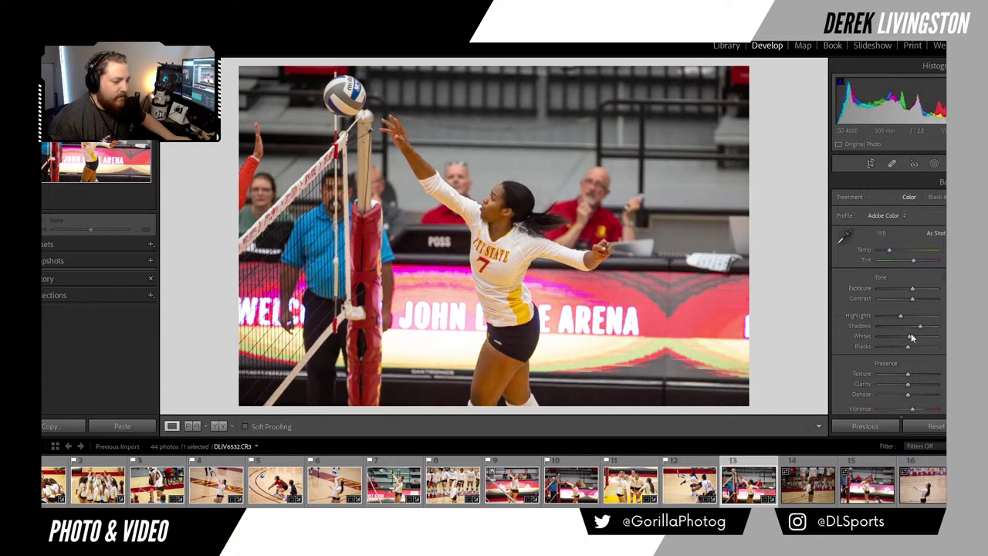
scroll(909, 348, down, 2)
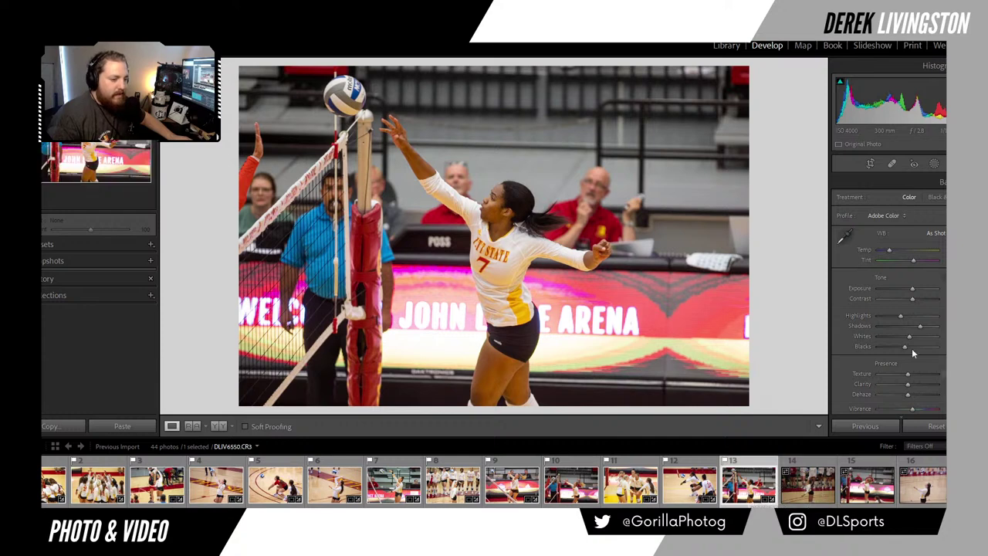
Step: Open photo 14, apply Auto tone, and raise Exposure slightly
click(810, 498)
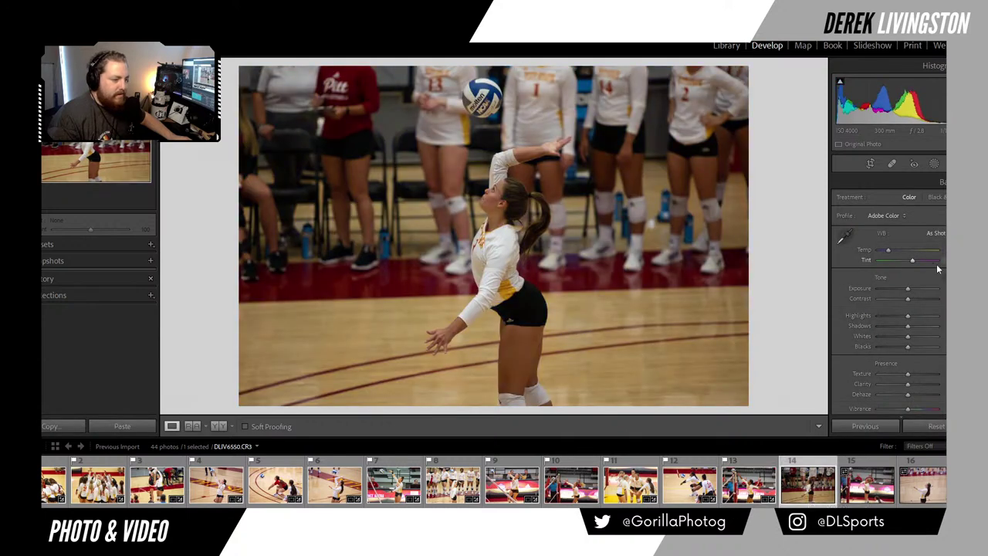
click(944, 277)
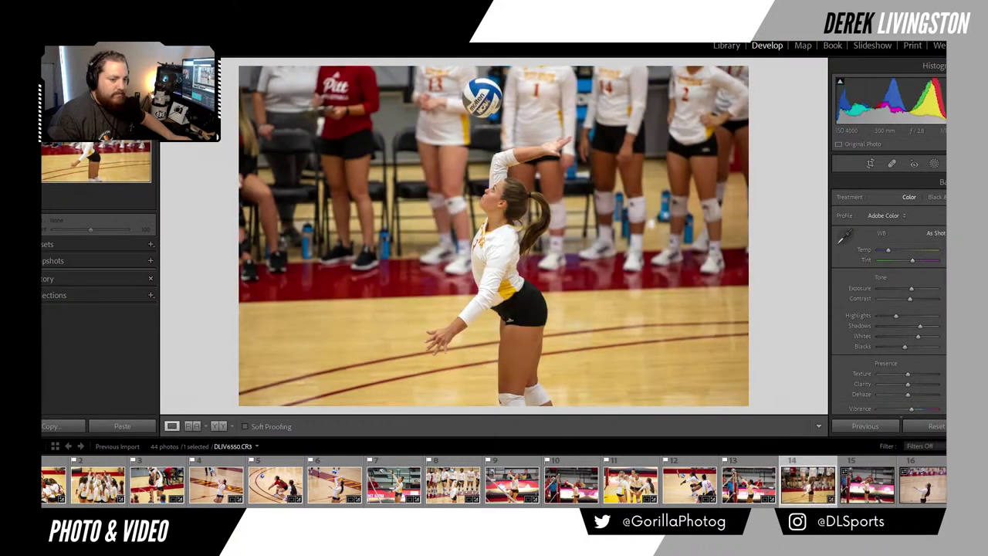
drag(907, 288, 913, 289)
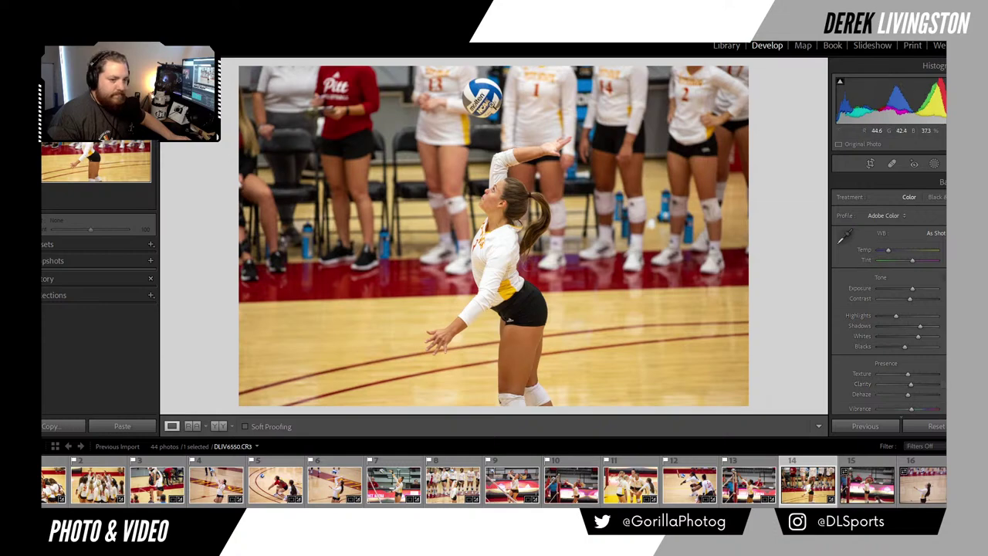
Step: Check focus at 1:1 on the ball and the server's hand and face, then select photo 15
click(490, 102)
click(582, 170)
click(567, 156)
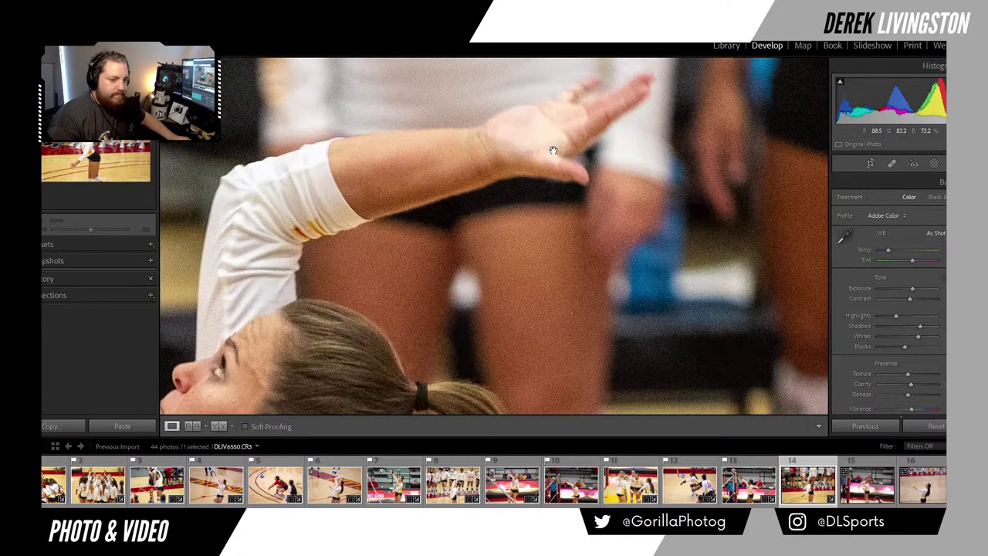
drag(553, 149, 662, 70)
click(586, 178)
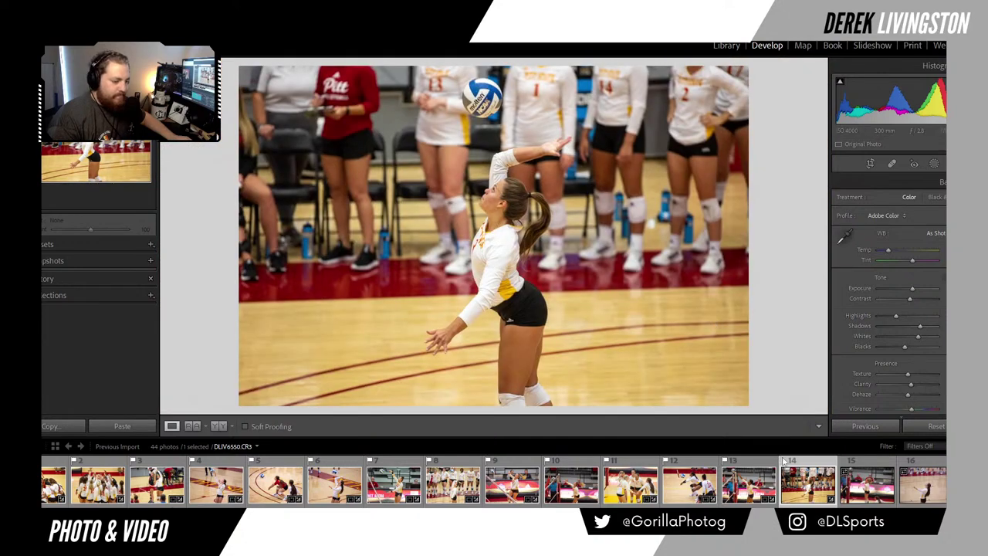
click(850, 485)
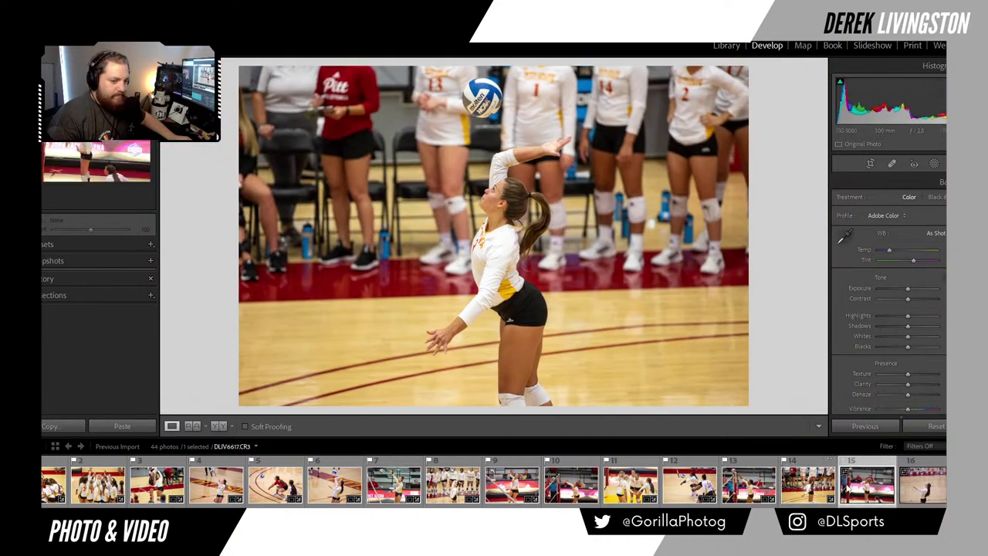
Step: Shrink photo 15's crop from the bottom-right corner
click(870, 163)
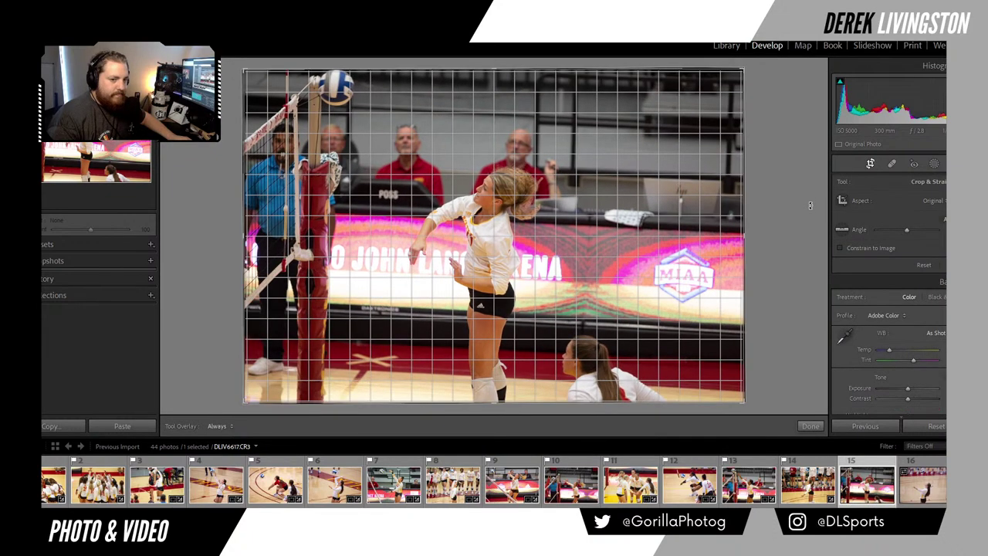
drag(743, 388, 698, 370)
key(Return)
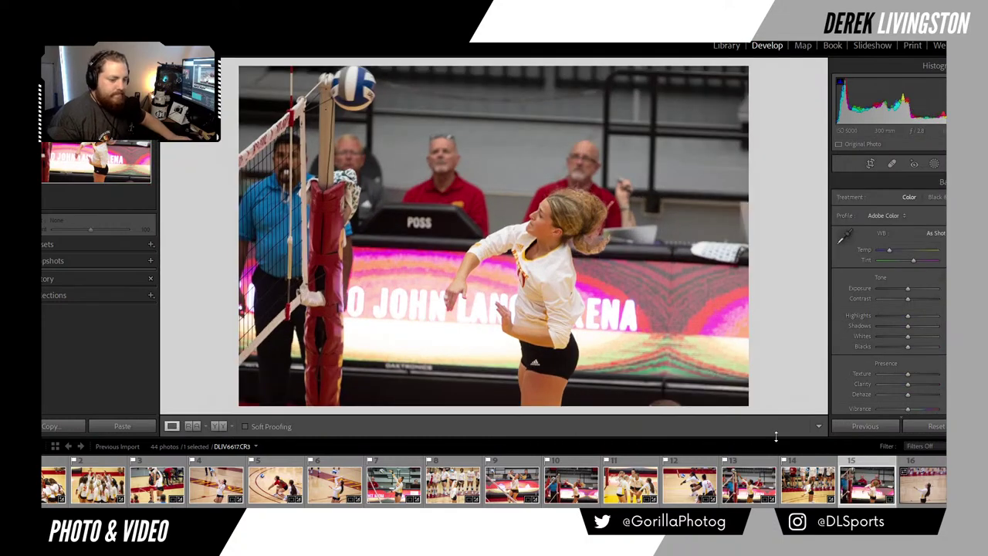
Step: Remove the net-attack photo from the Lightroom catalog
right_click(853, 469)
click(861, 463)
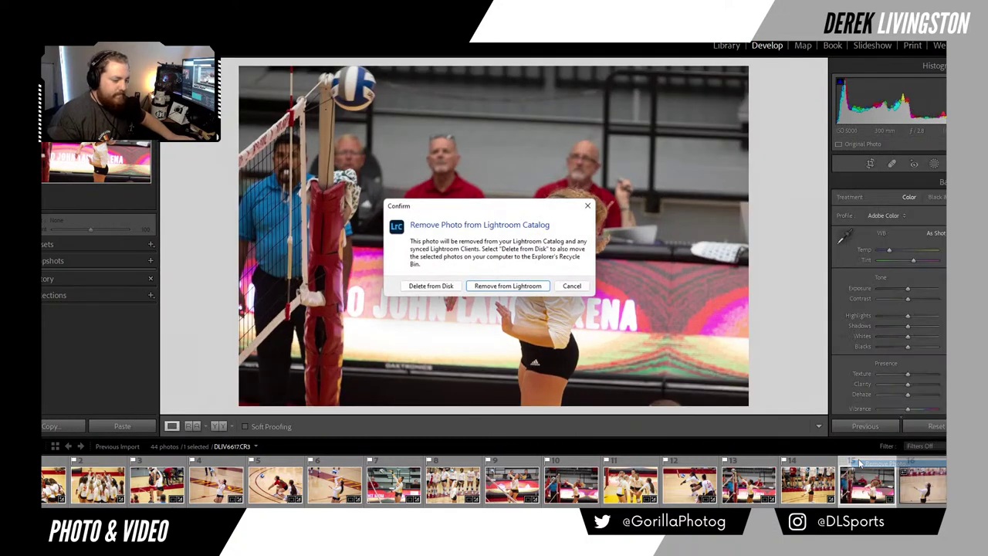
key(Return)
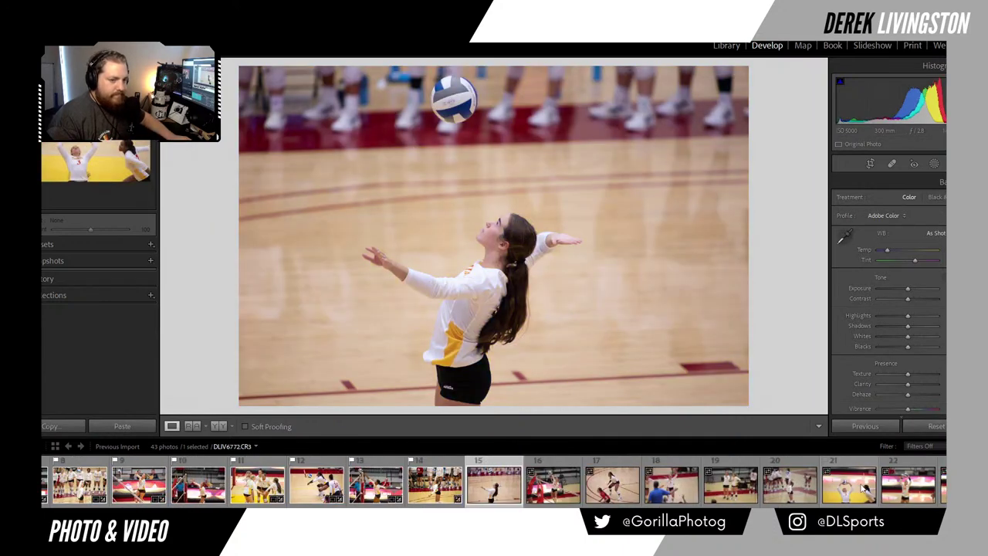
Step: Trim the serve photo's right side, reposition it in the frame, and apply Auto Tone
click(871, 166)
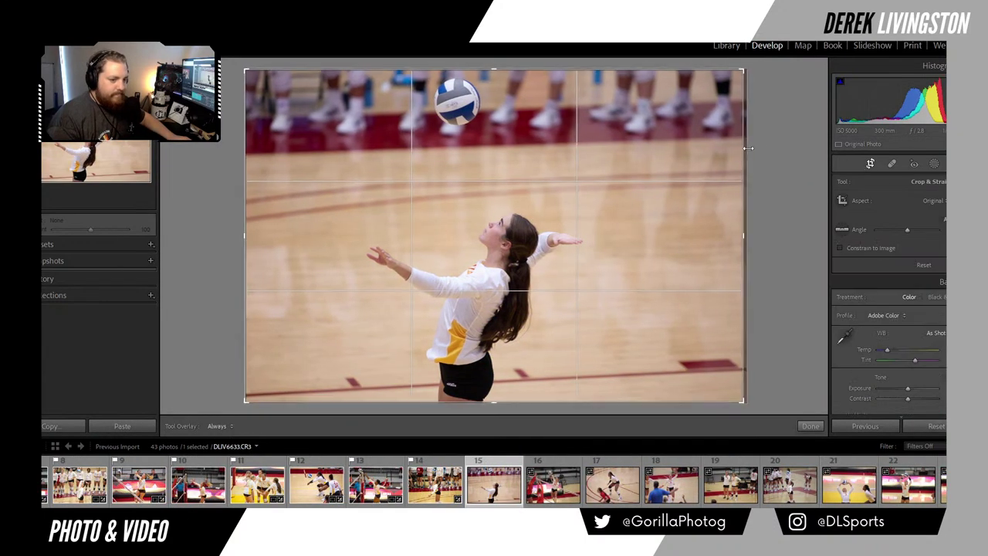
drag(745, 148, 718, 147)
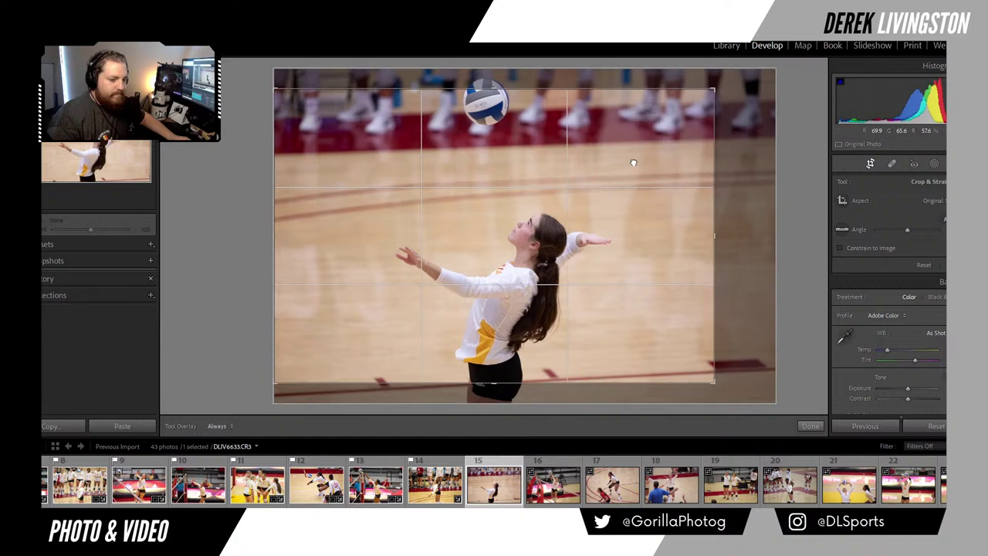
mouse_move(633, 161)
mouse_down()
mouse_move(633, 183)
mouse_move(640, 179)
mouse_up()
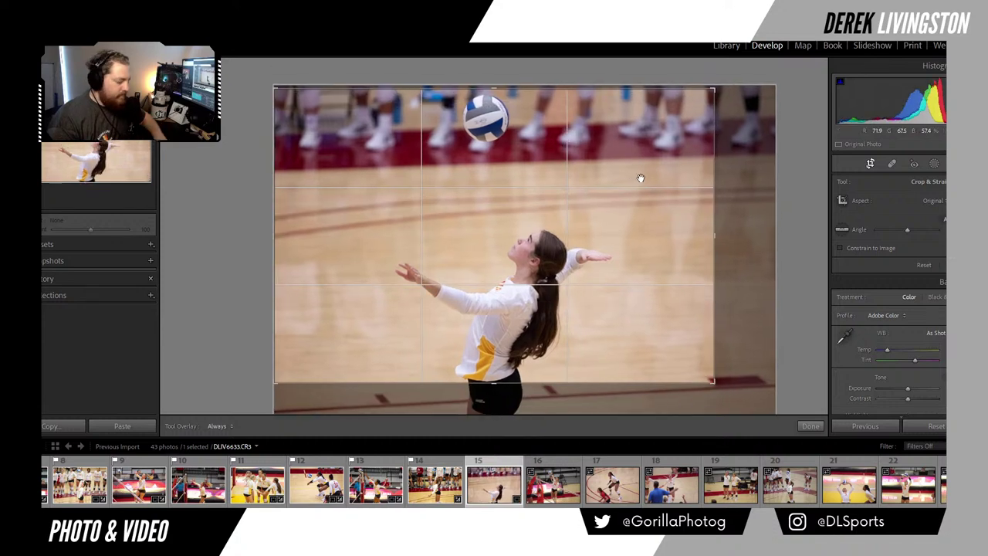
key(Return)
key(ctrl+u)
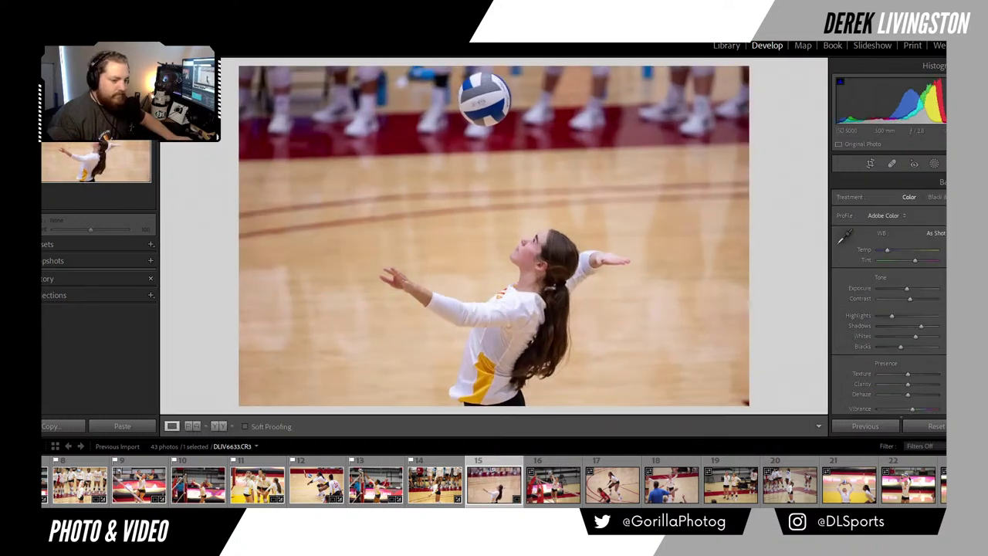
Step: Widen the crop, then switch it to a slightly larger portrait frame
click(870, 164)
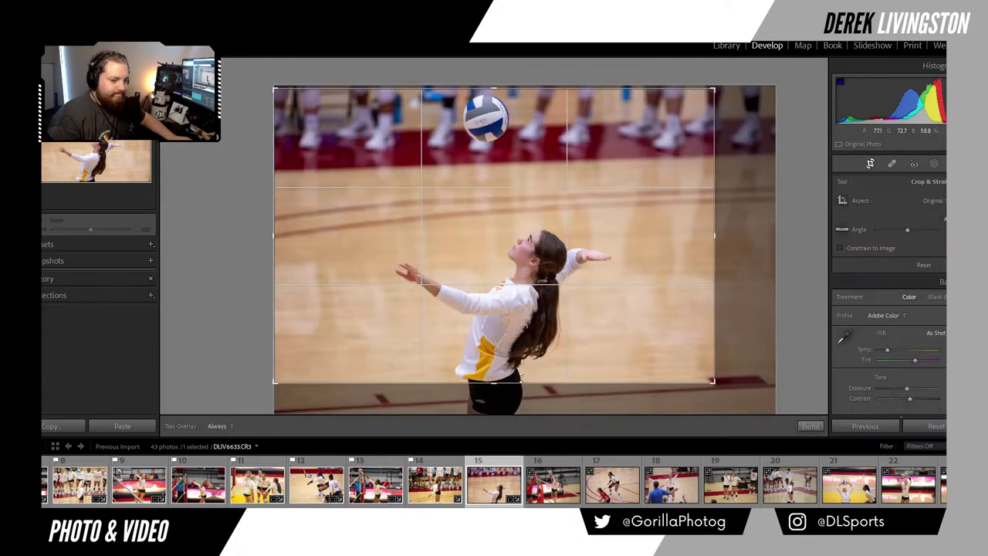
drag(709, 380, 728, 388)
key(Return)
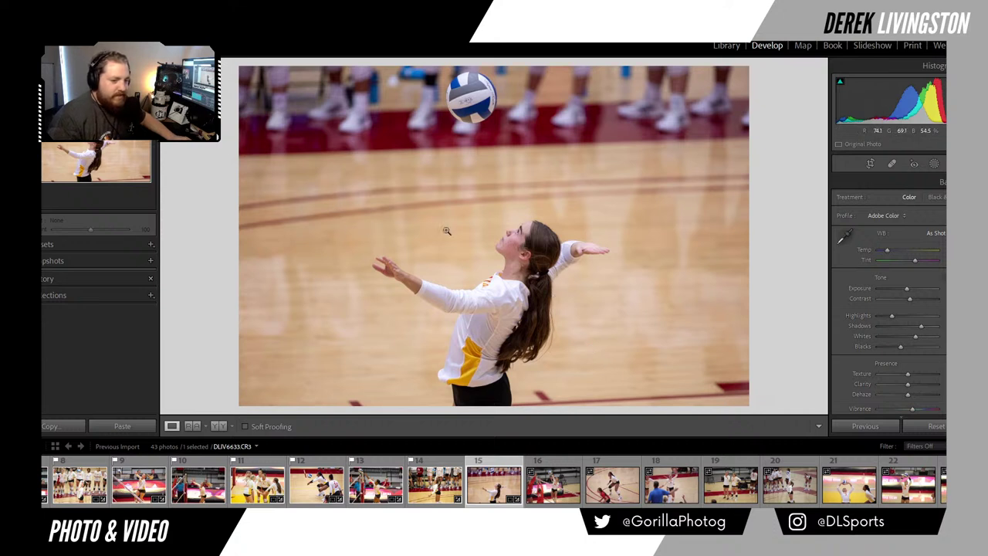
click(872, 164)
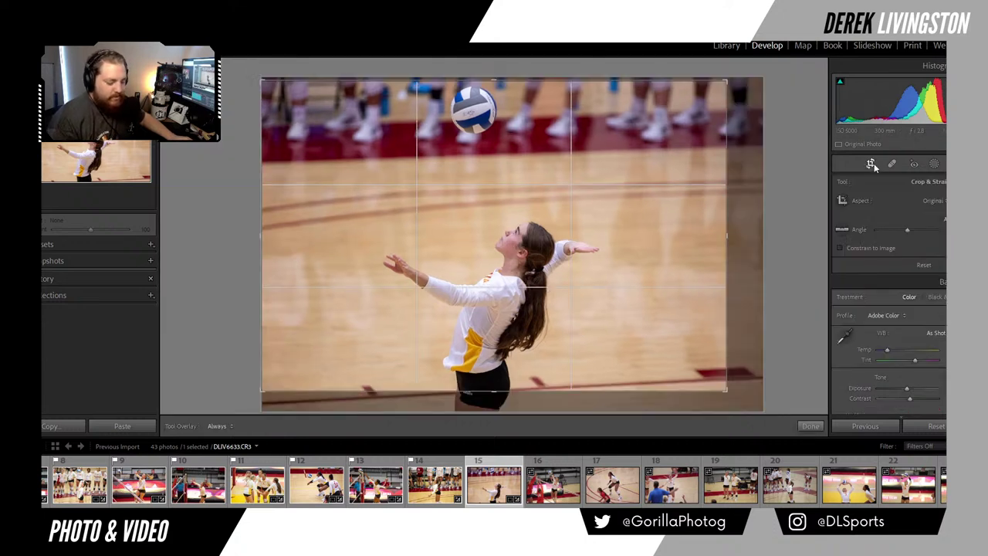
key(x)
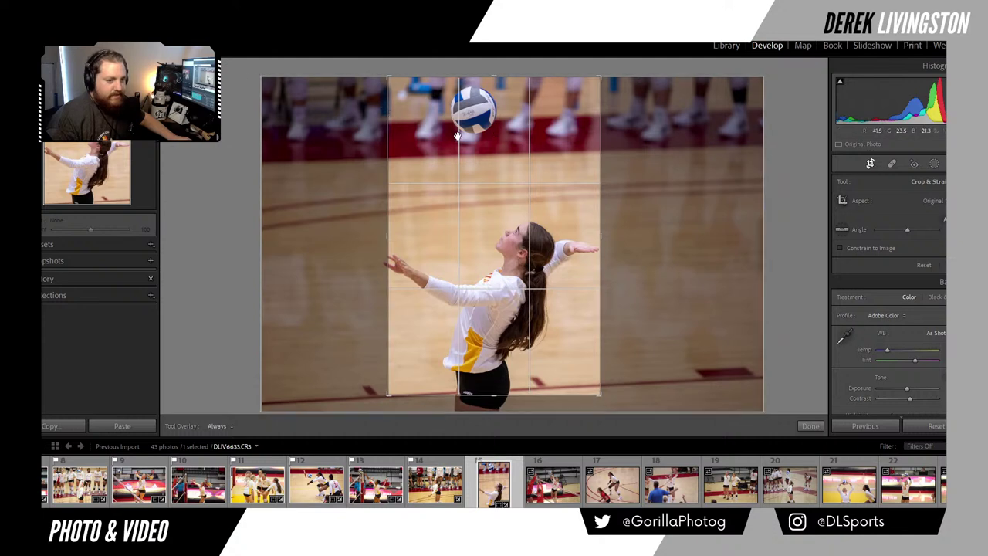
drag(388, 393, 378, 407)
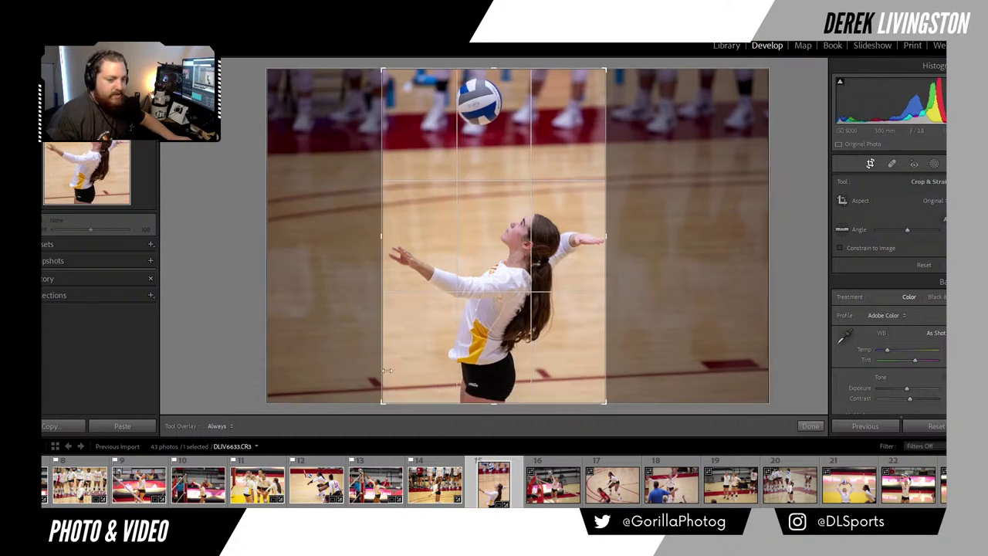
key(Return)
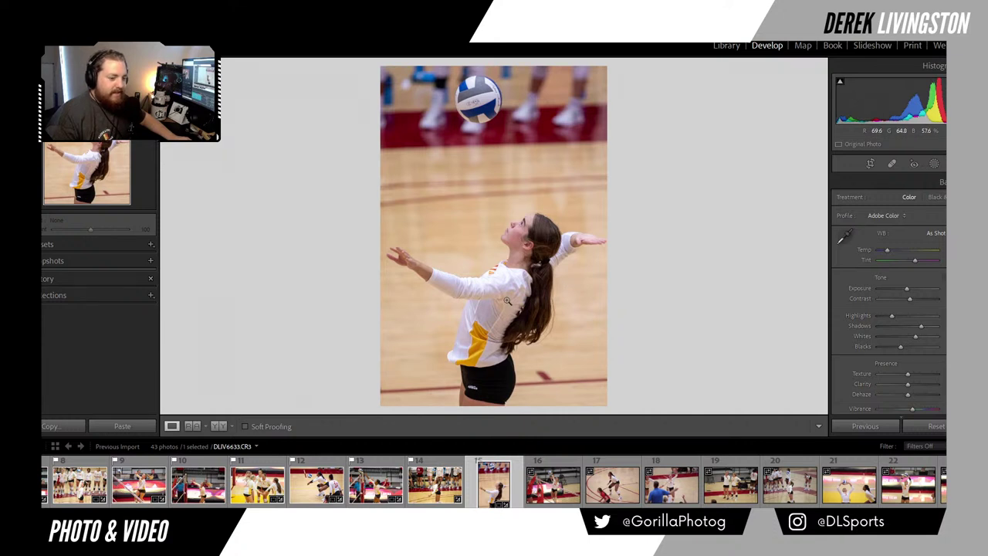
Step: Clear the accidental reject flag and restore a larger landscape crop around the player
key(x)
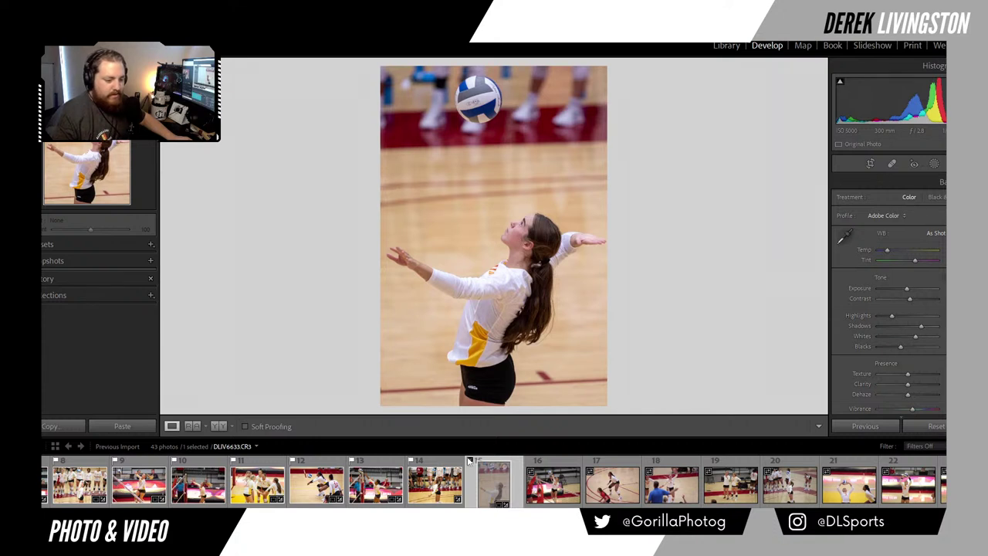
click(471, 461)
click(875, 165)
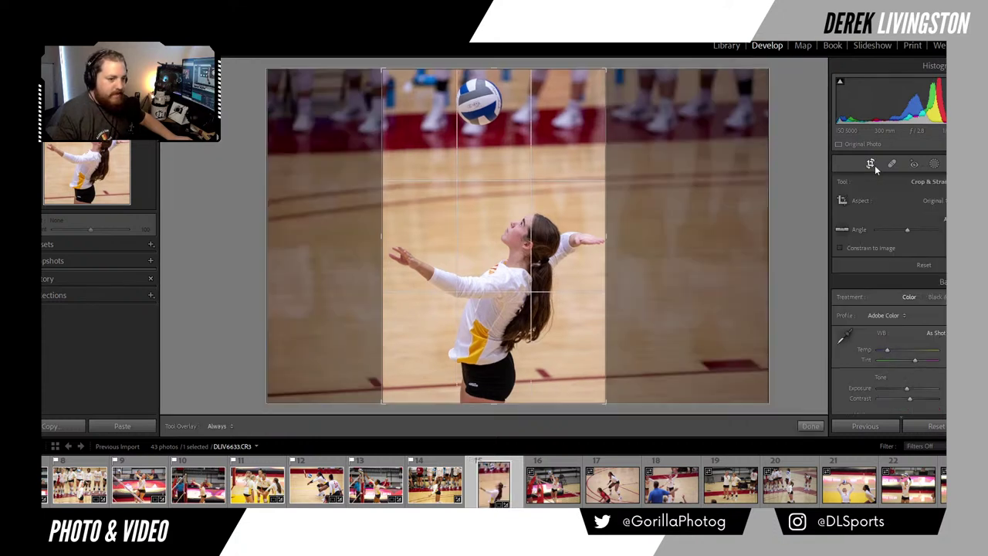
key(x)
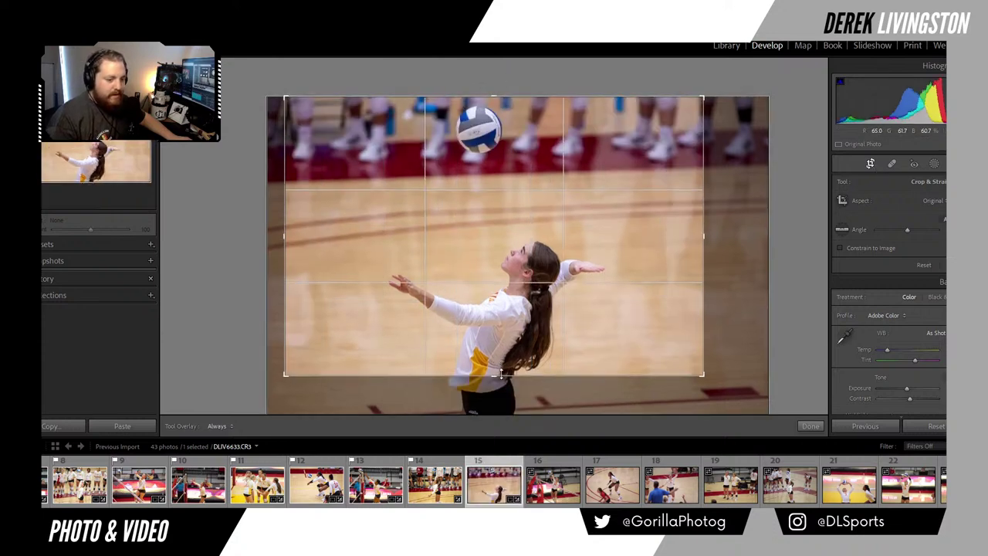
drag(498, 376, 491, 386)
key(Return)
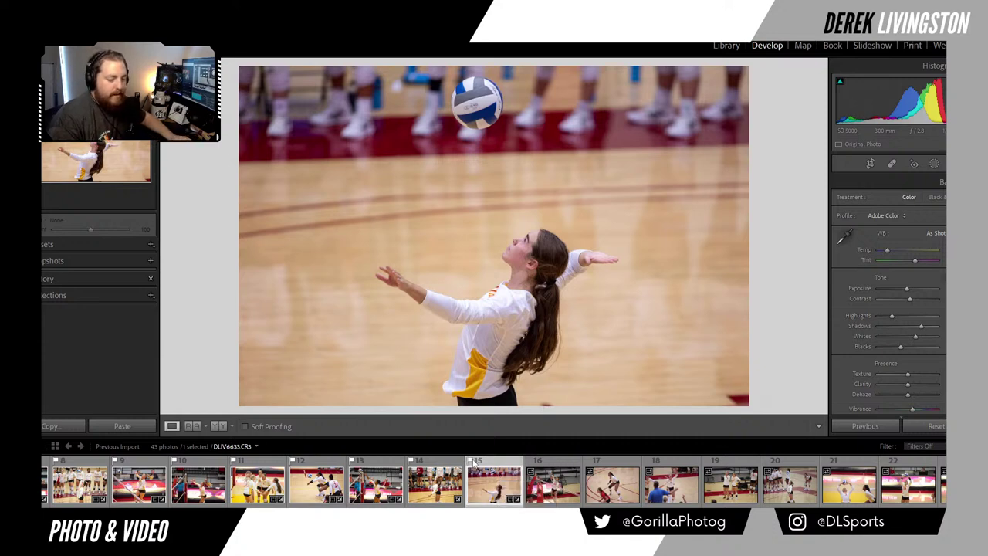
Step: Open photo 16, trim its crop's right side, and nudge Exposure slightly higher
click(561, 478)
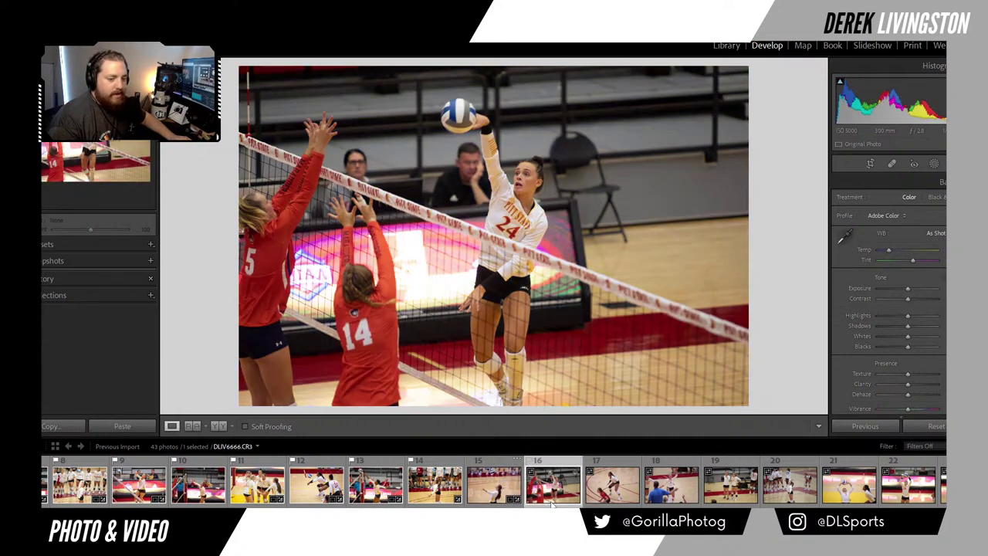
click(870, 164)
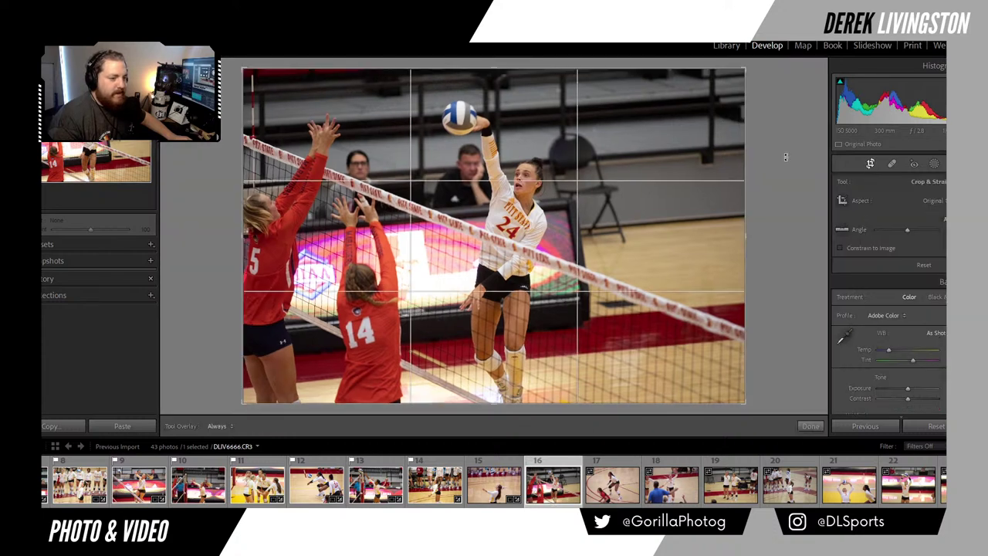
drag(746, 146, 714, 158)
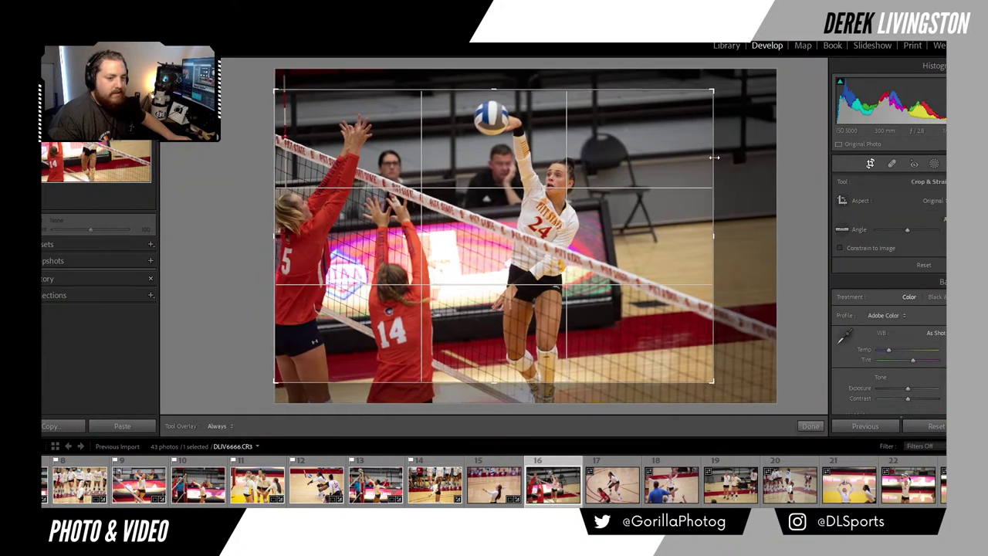
key(Return)
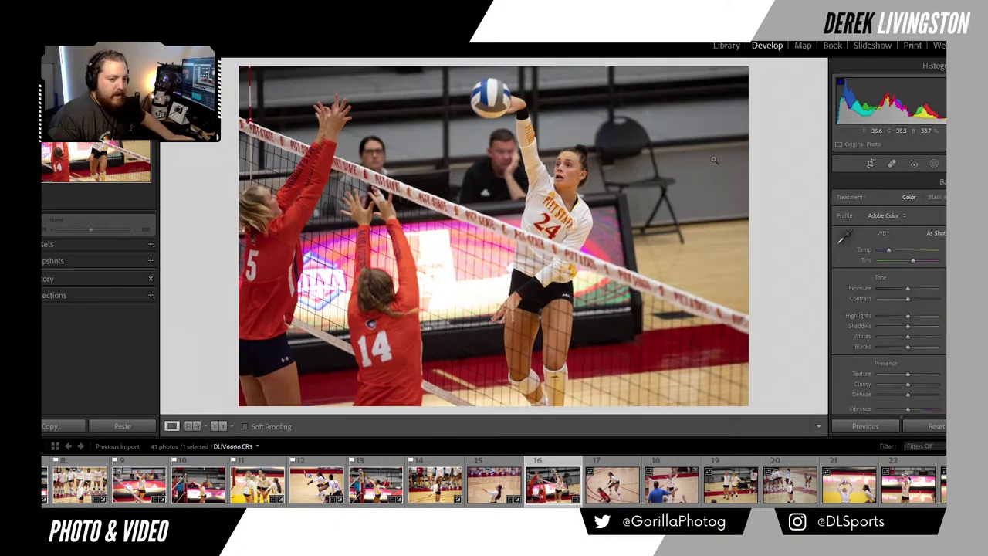
click(498, 483)
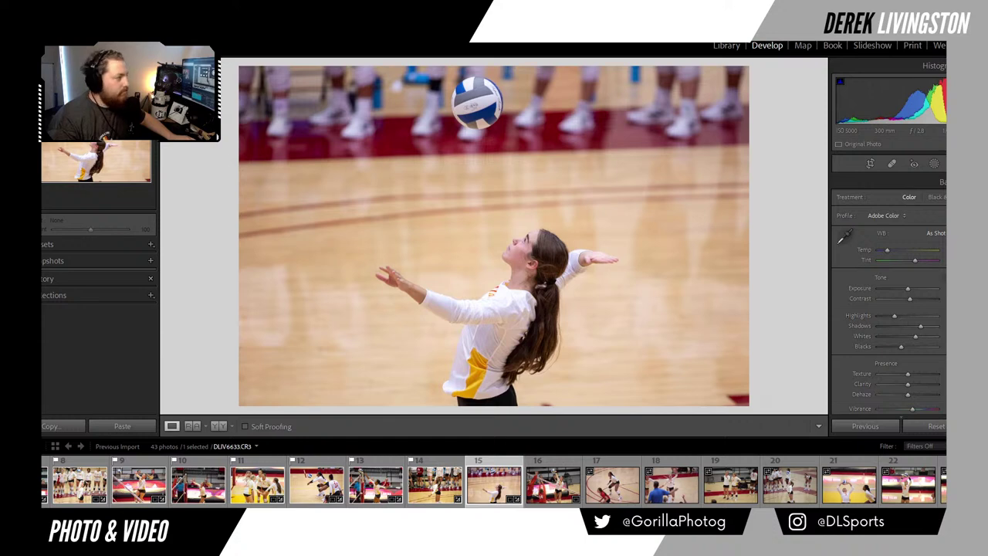
click(557, 498)
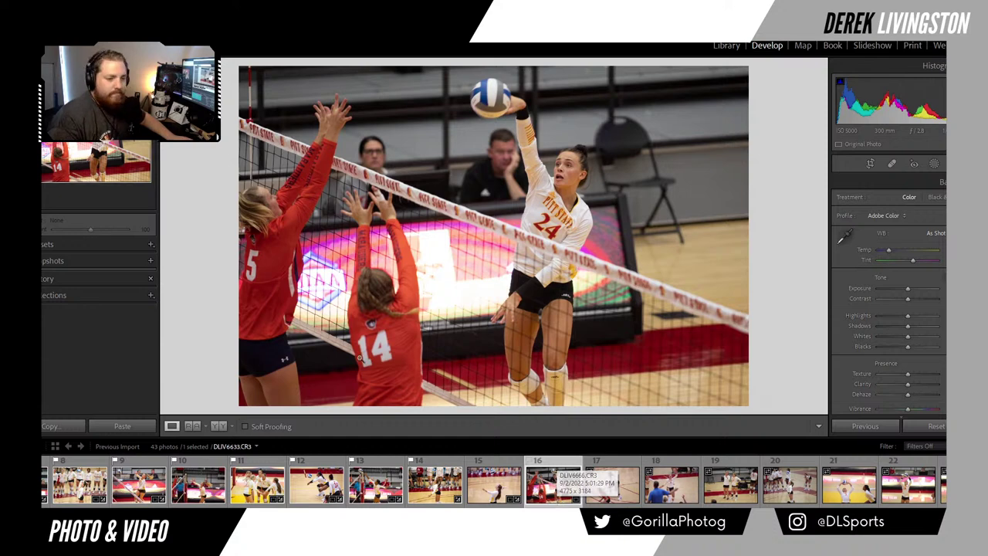
click(911, 289)
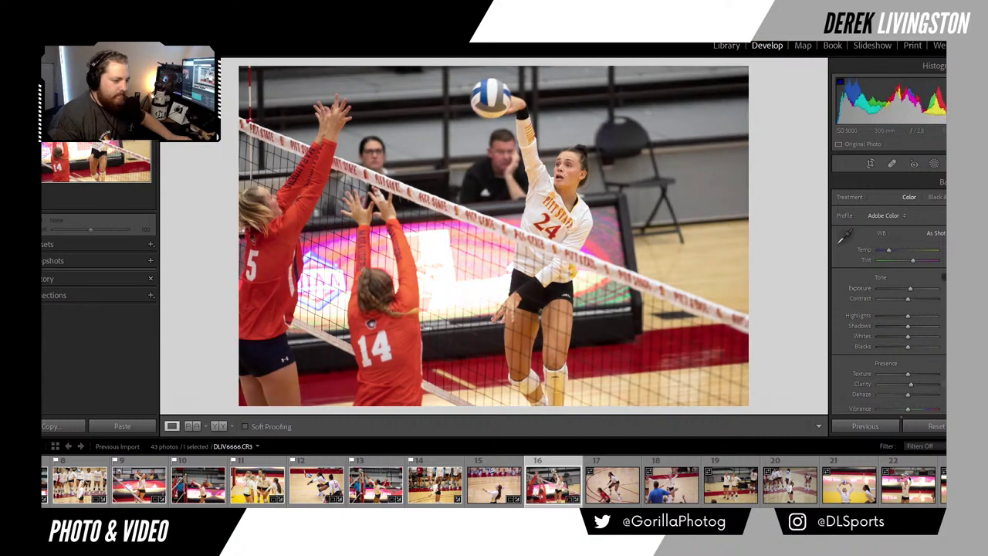
Step: Auto-tone the spike photo, add a touch of contrast, check the hitter's face, then open photo 17
click(944, 277)
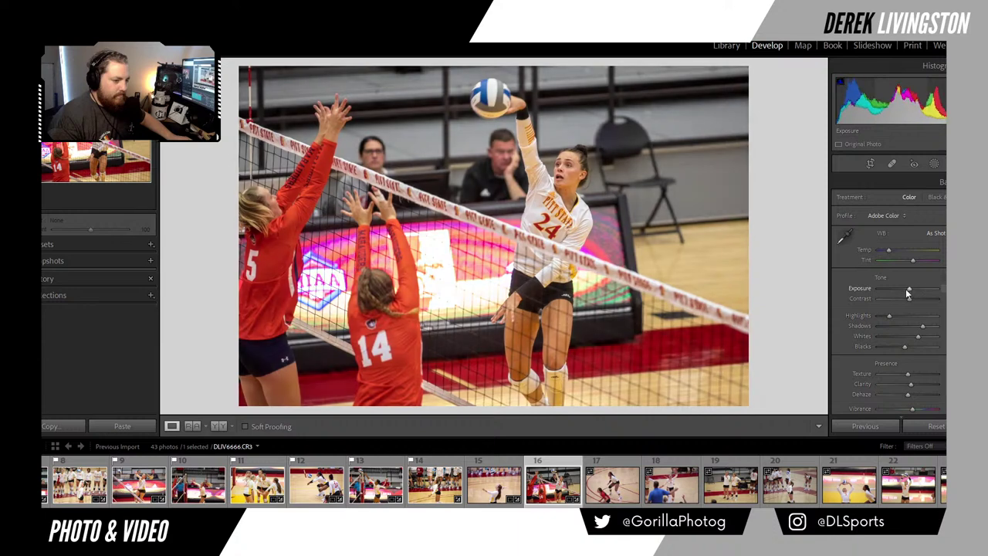
drag(909, 298, 912, 298)
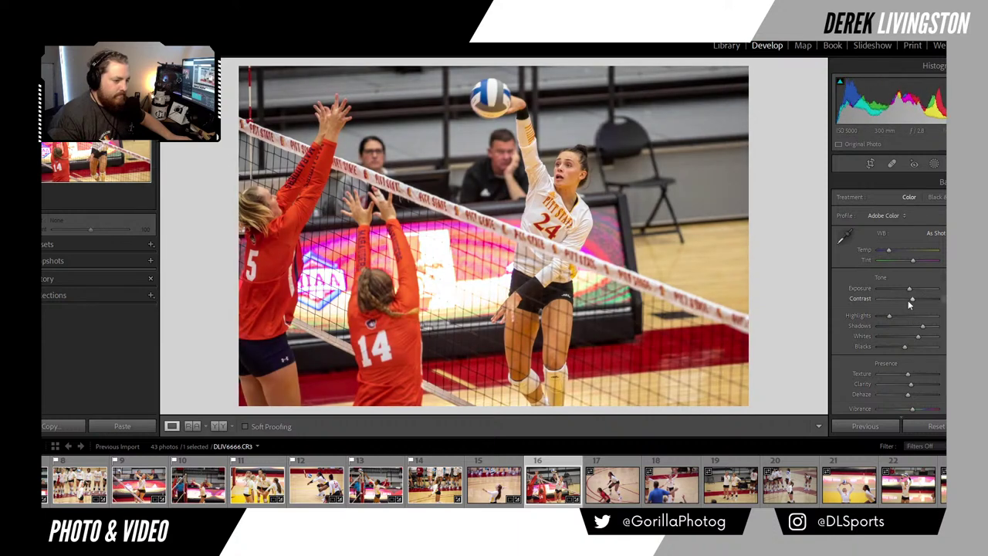
click(521, 151)
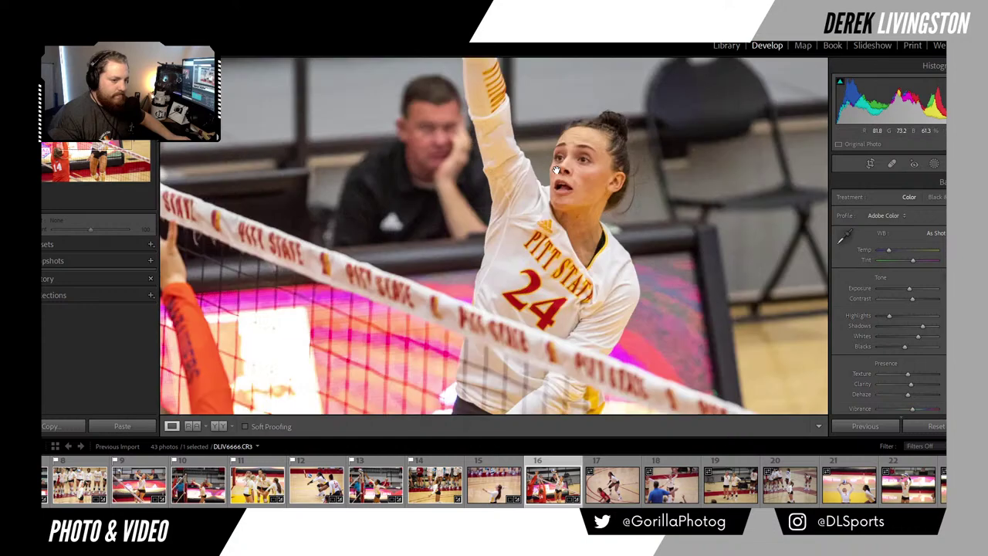
click(521, 151)
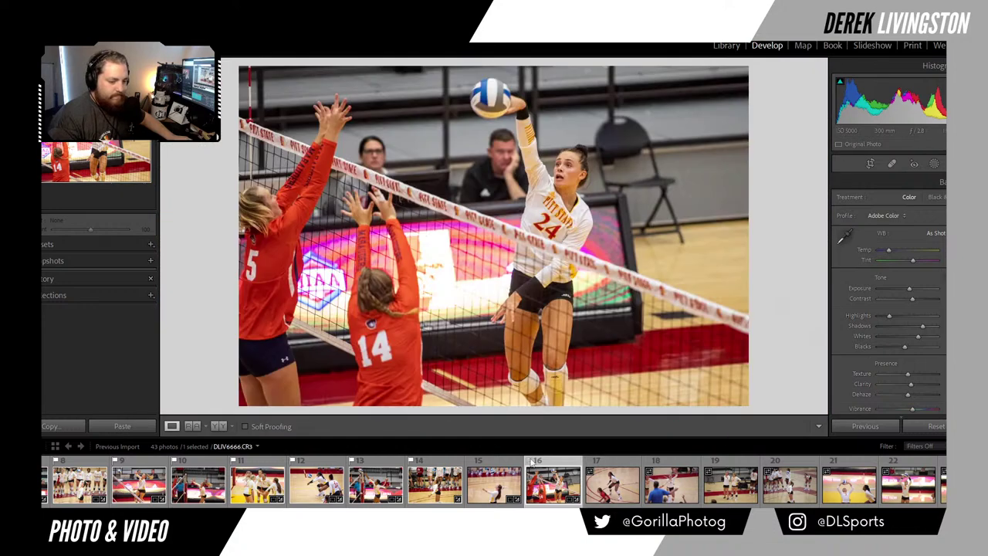
click(618, 463)
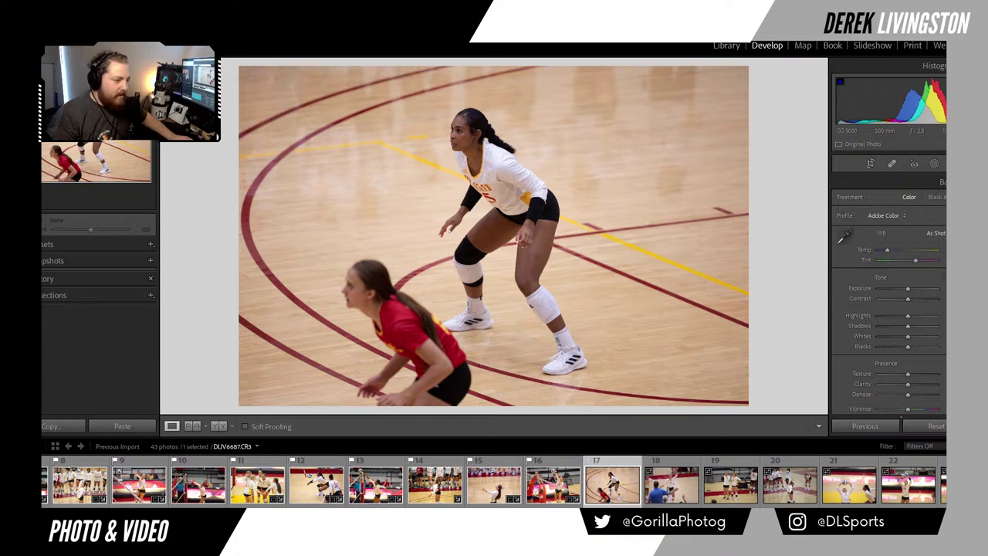
Step: Auto-tone photo 17 and tighten its crop from the top, repositioning the players
click(944, 277)
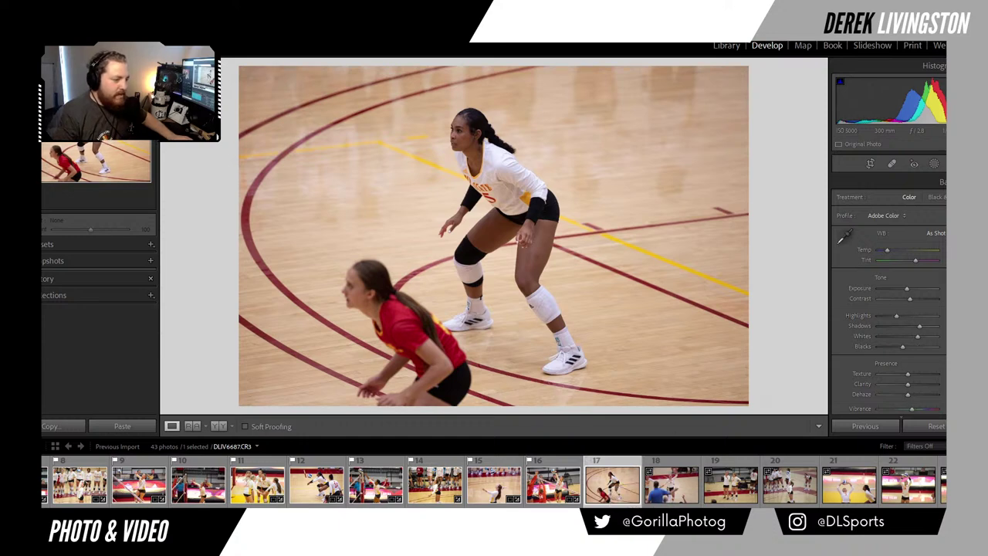
click(872, 163)
drag(611, 70, 611, 86)
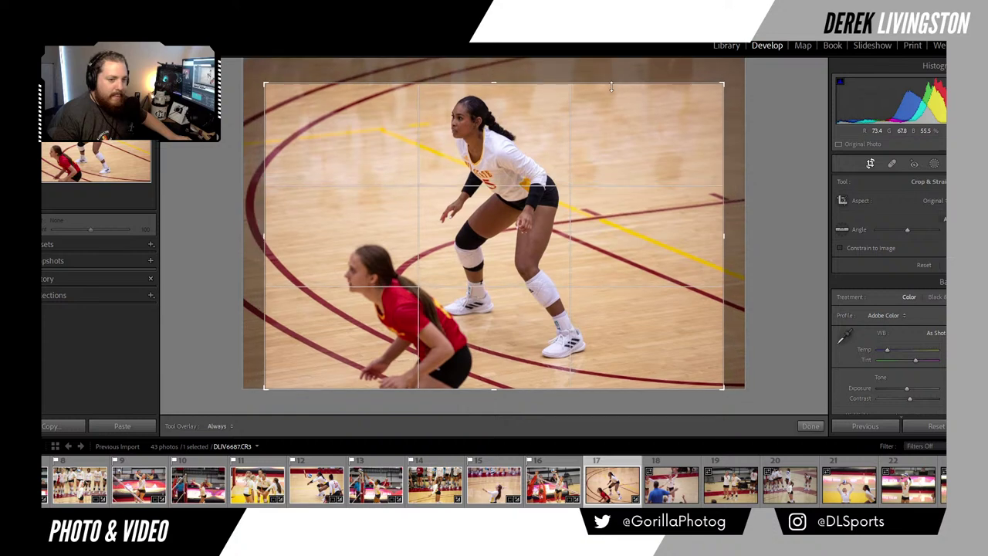
drag(587, 132, 598, 142)
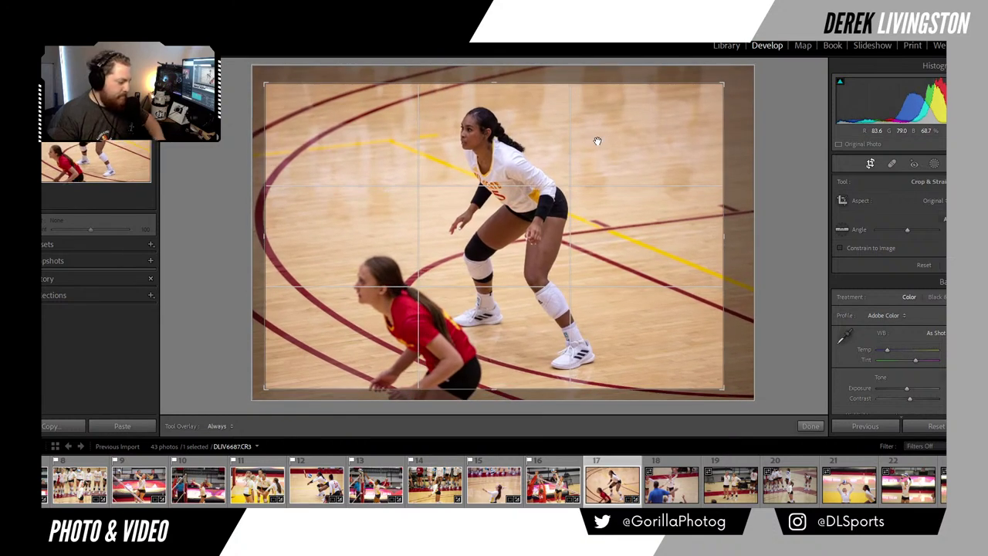
key(Return)
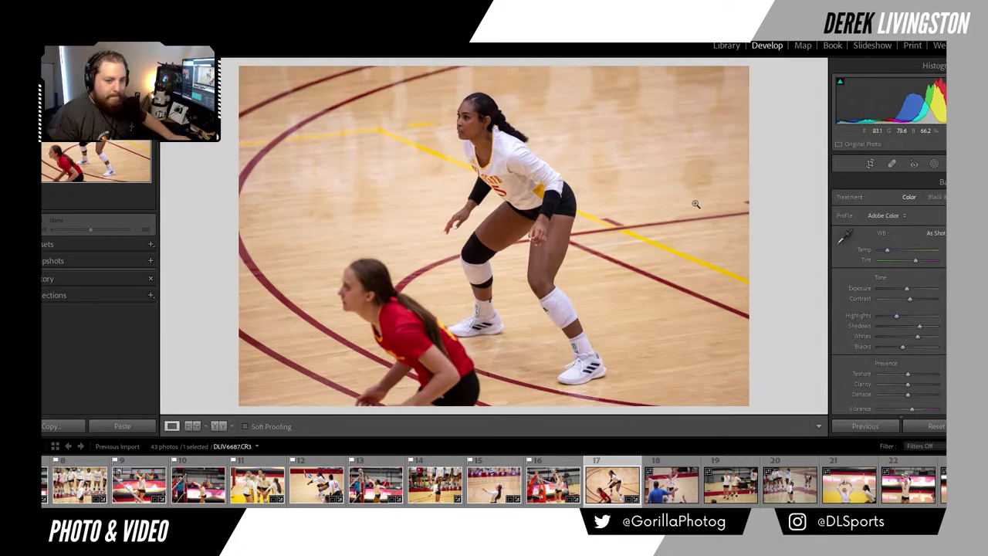
Step: Add a little contrast, check the player's face zoomed in, then open photo 18
drag(911, 301, 914, 300)
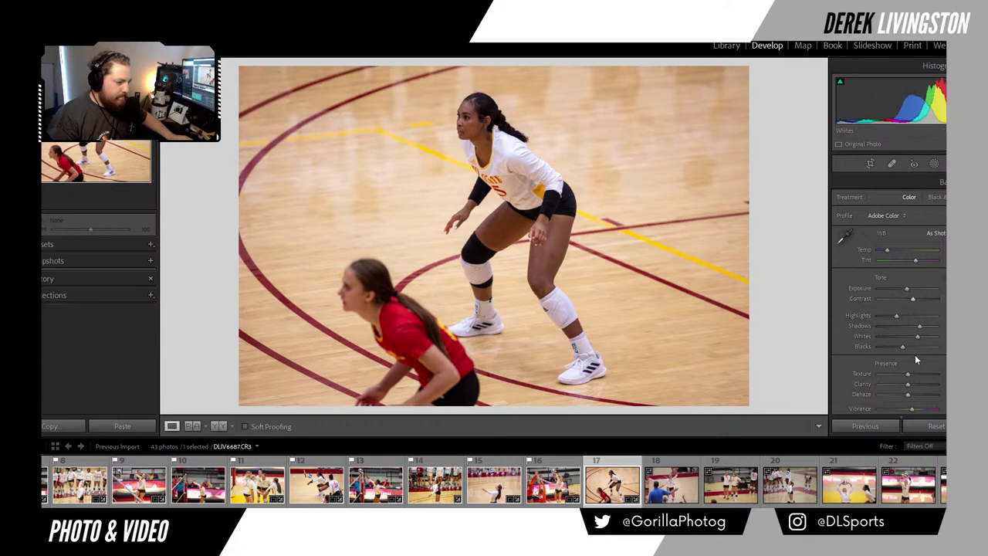
click(520, 118)
click(508, 214)
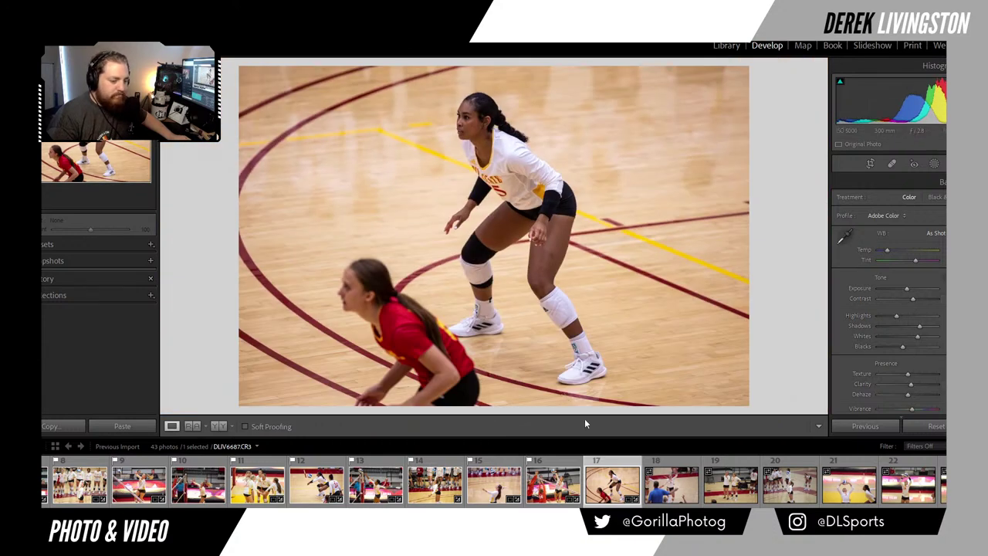
click(665, 491)
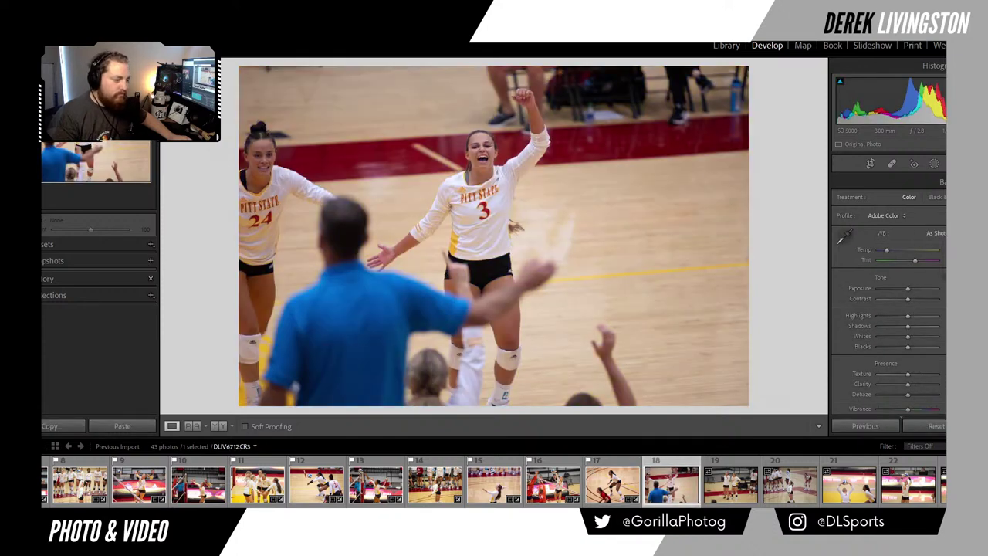
Step: Shrink the celebration photo's crop, reposition the players, and brighten exposure slightly
click(871, 164)
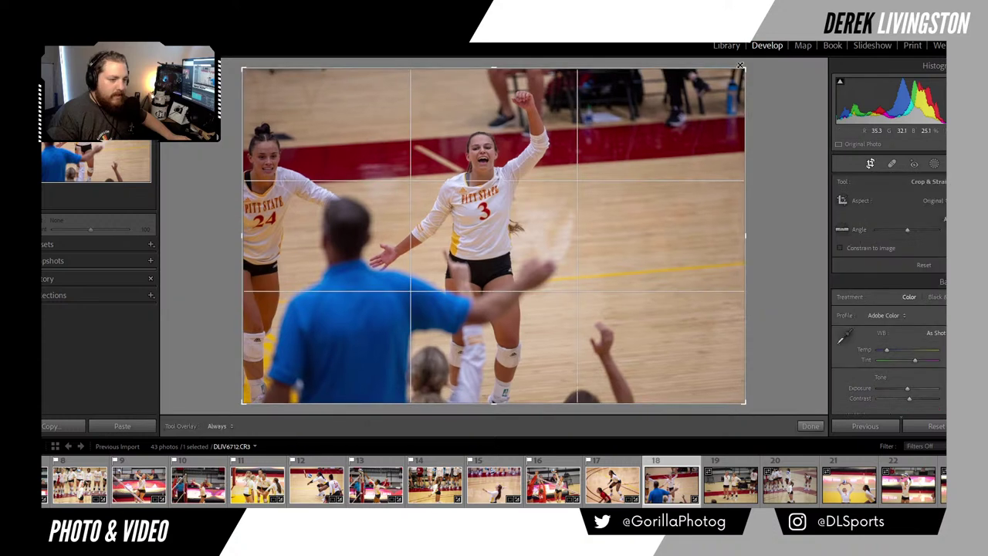
drag(740, 66, 714, 90)
drag(633, 177, 639, 205)
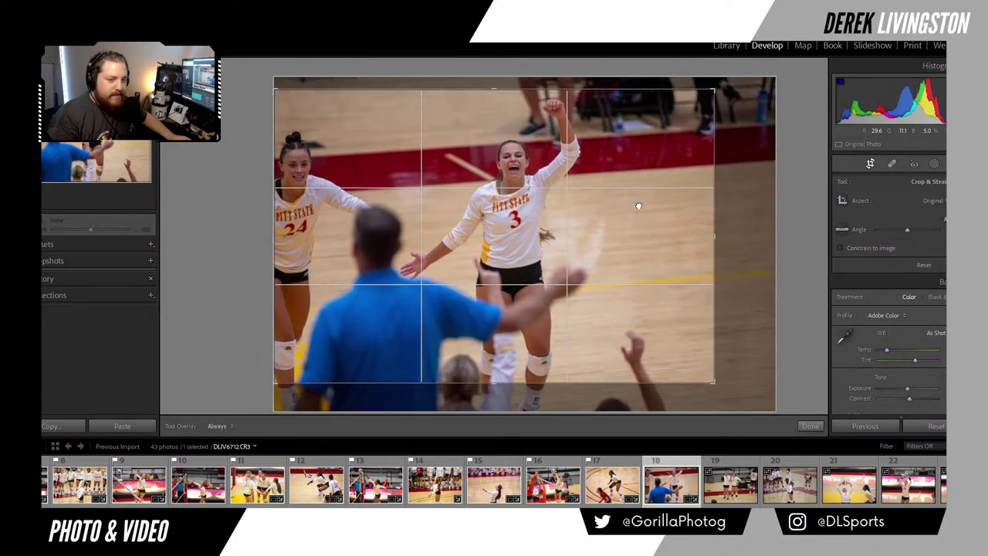
key(Return)
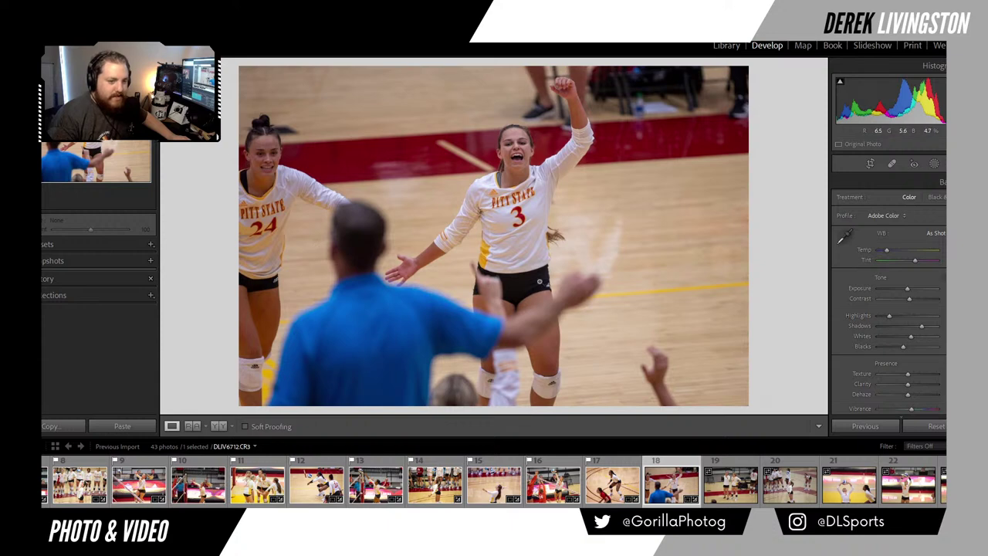
drag(907, 289, 910, 292)
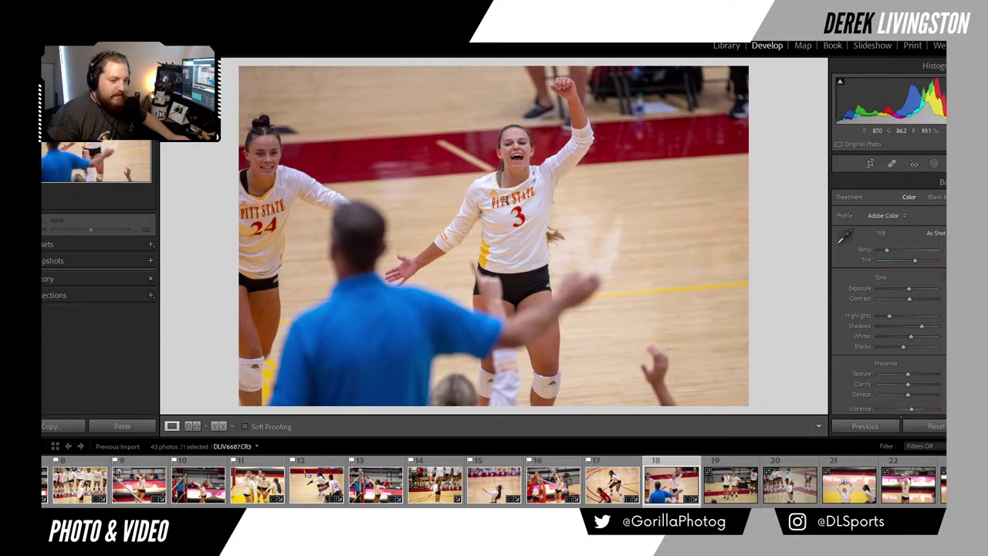
click(513, 150)
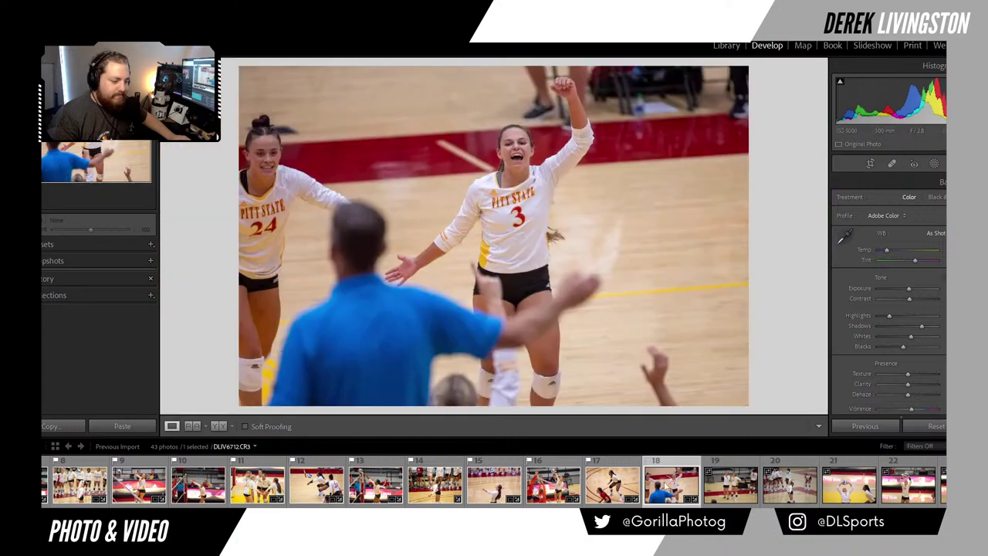
Step: Remove the celebration photo from the Lightroom catalog only
right_click(666, 485)
click(678, 460)
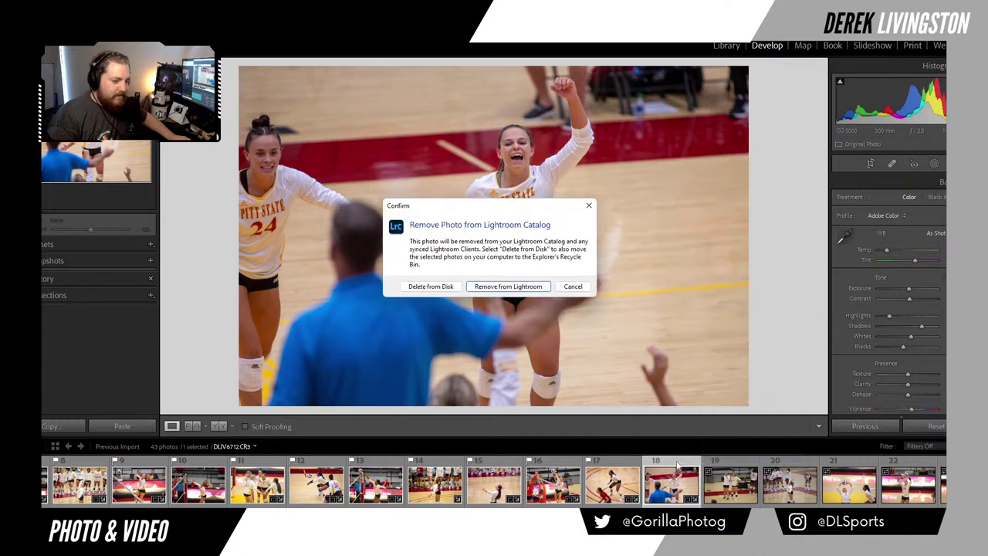
click(536, 287)
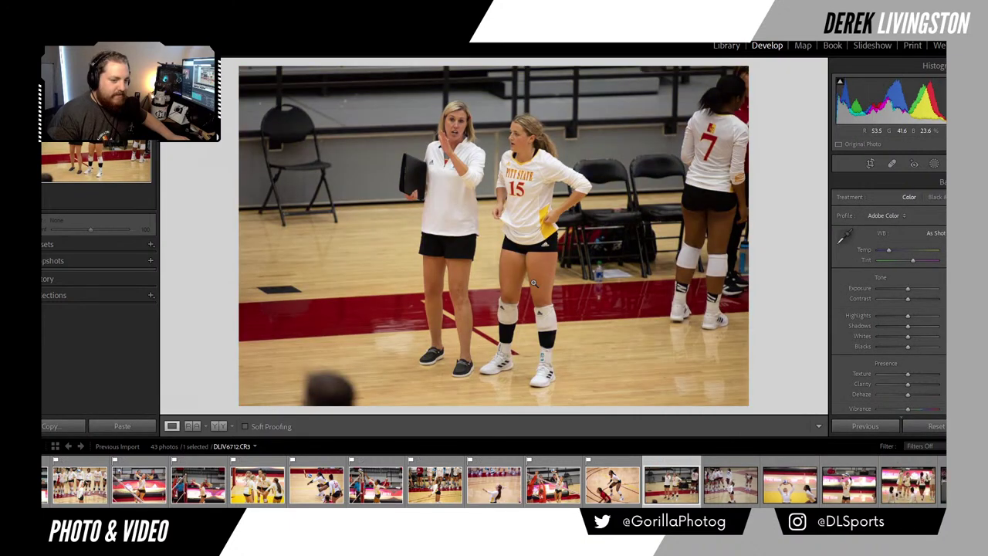
Step: Tighten the coach-and-player crop, apply Auto Tone, raise Exposure slightly, then open photo 19
click(869, 164)
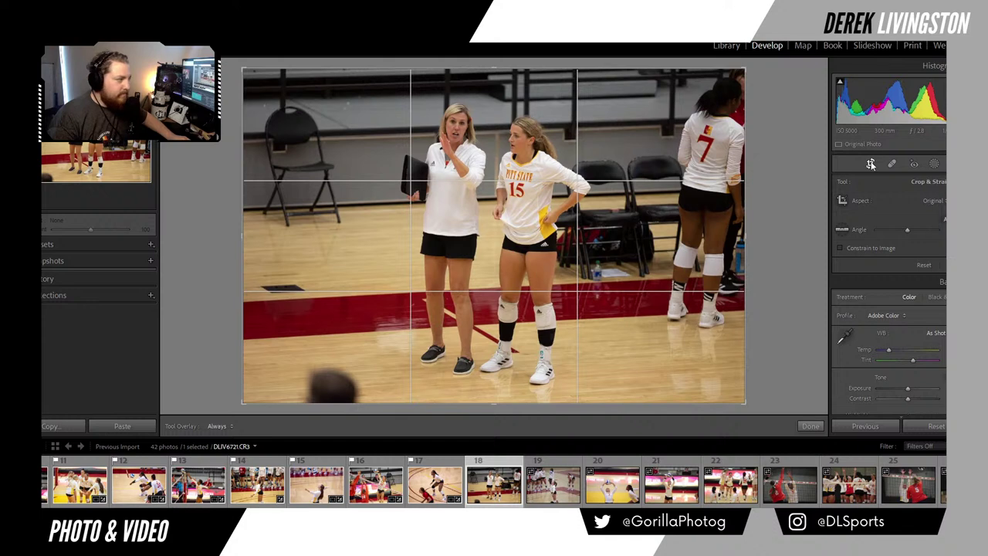
drag(742, 71, 723, 84)
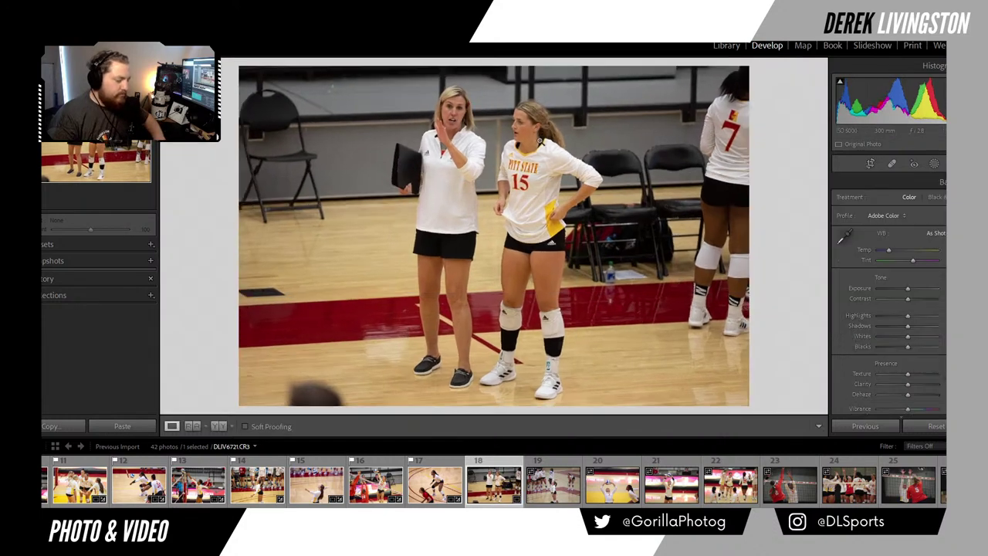
key(Return)
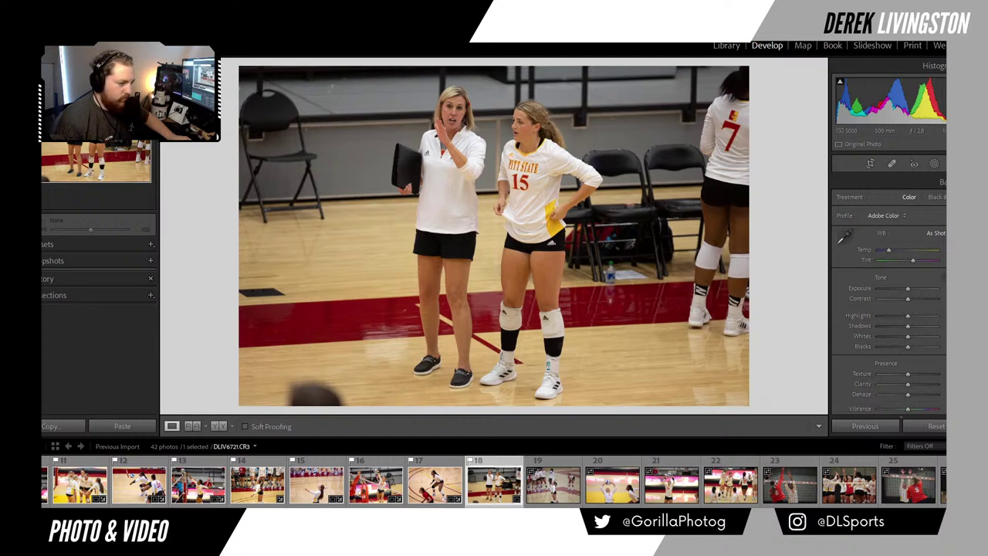
key(ctrl+u)
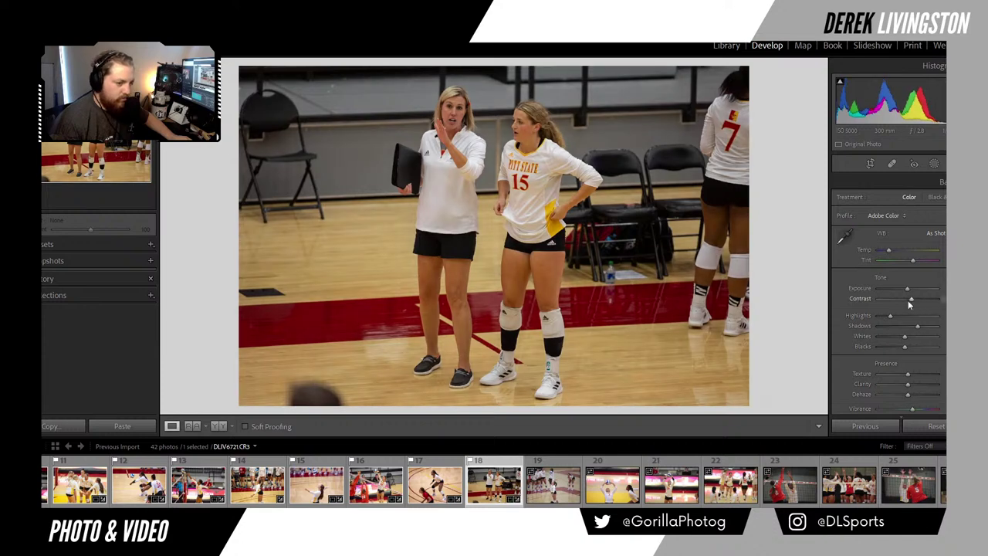
drag(908, 290, 909, 290)
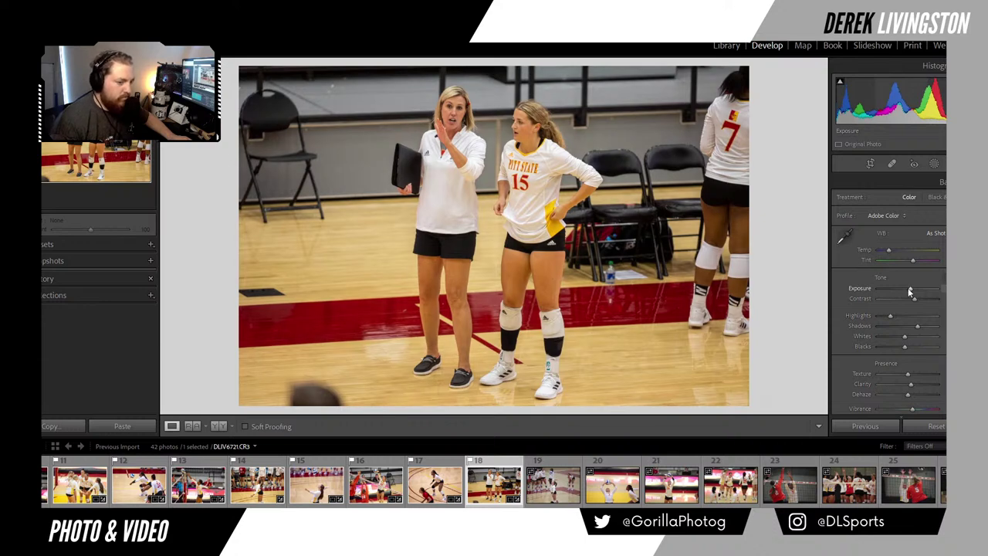
click(569, 483)
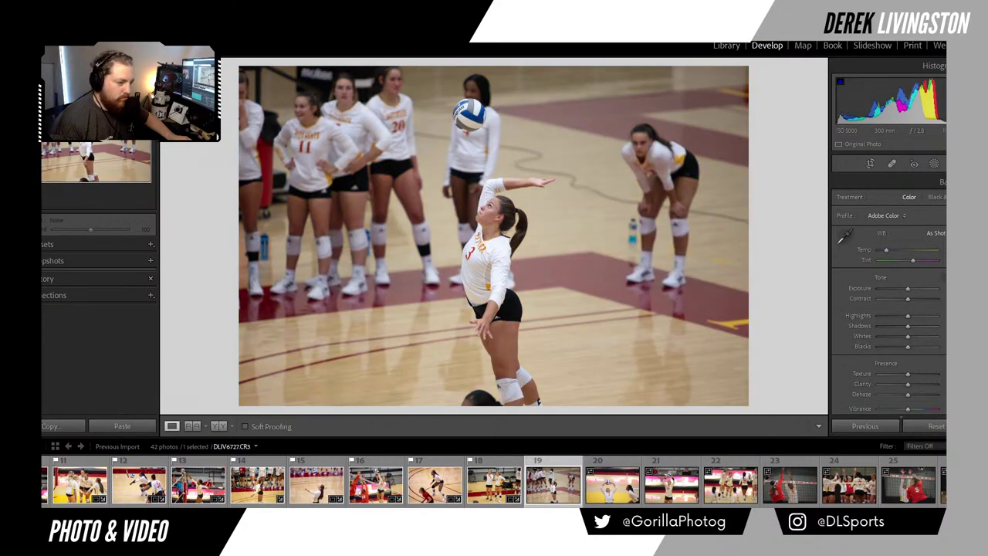
Step: Auto-tone the serving photo and crop it tighter around the server in landscape orientation
key(ctrl+u)
click(871, 164)
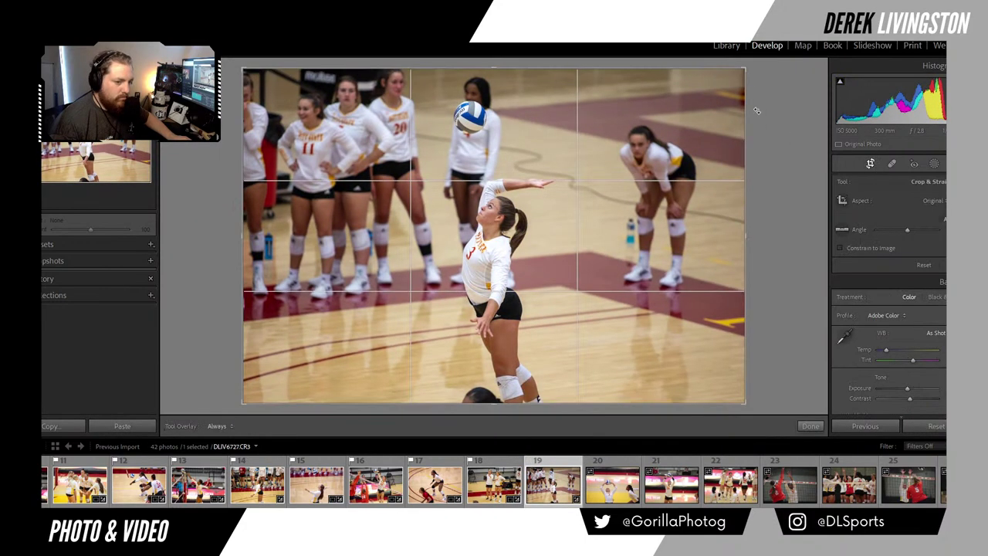
drag(748, 68, 735, 79)
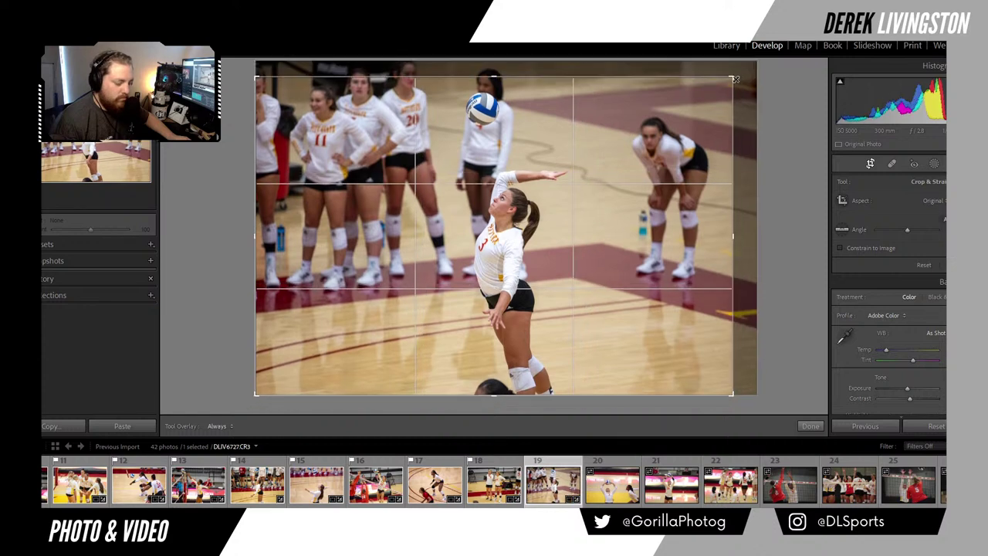
key(x)
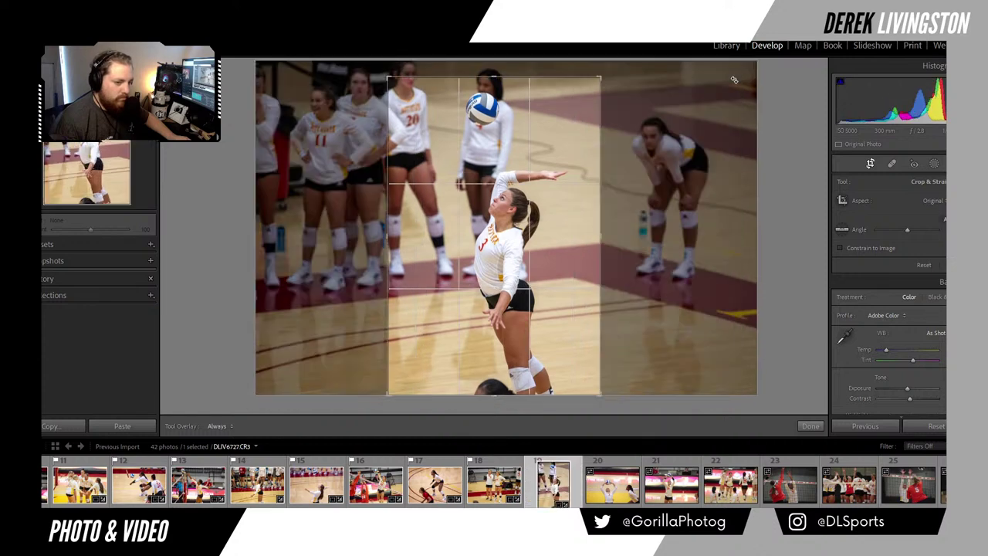
key(x)
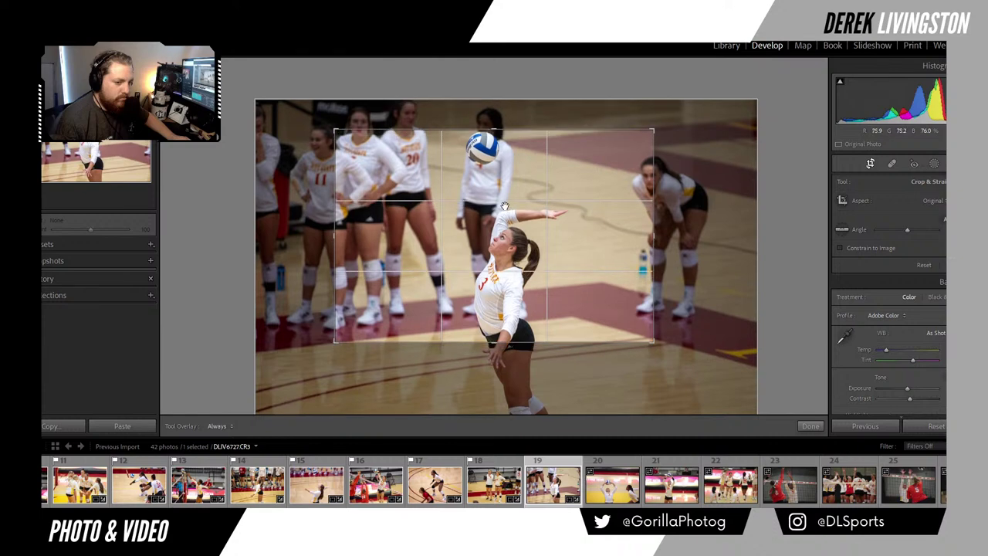
drag(655, 341, 681, 385)
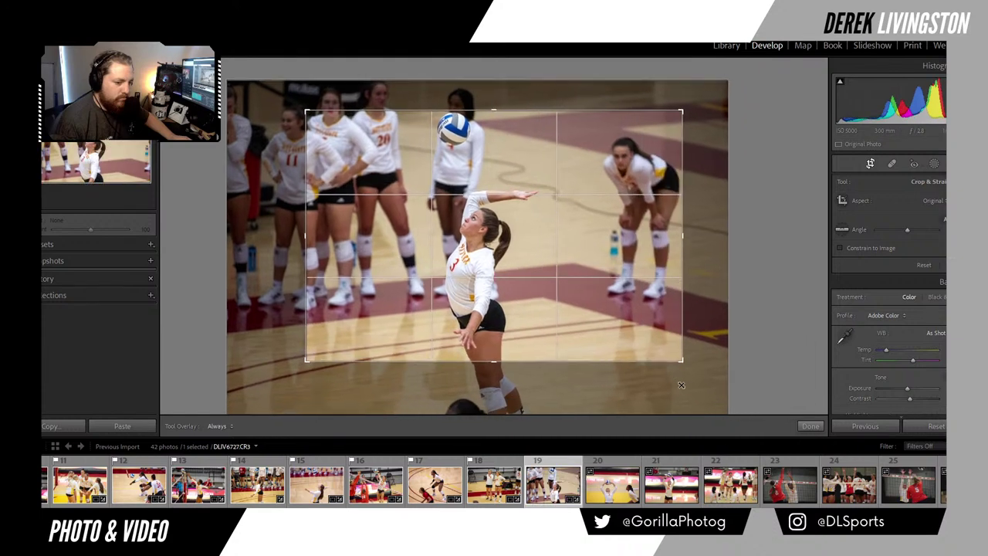
drag(613, 327, 642, 330)
key(Return)
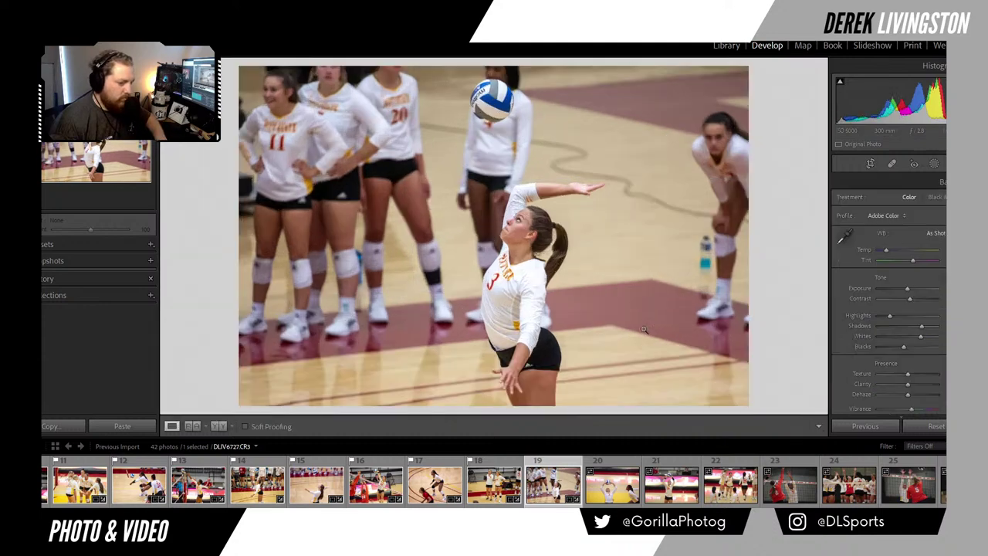
Step: Recheck the crop, then add a little clarity and contrast
click(870, 164)
key(Return)
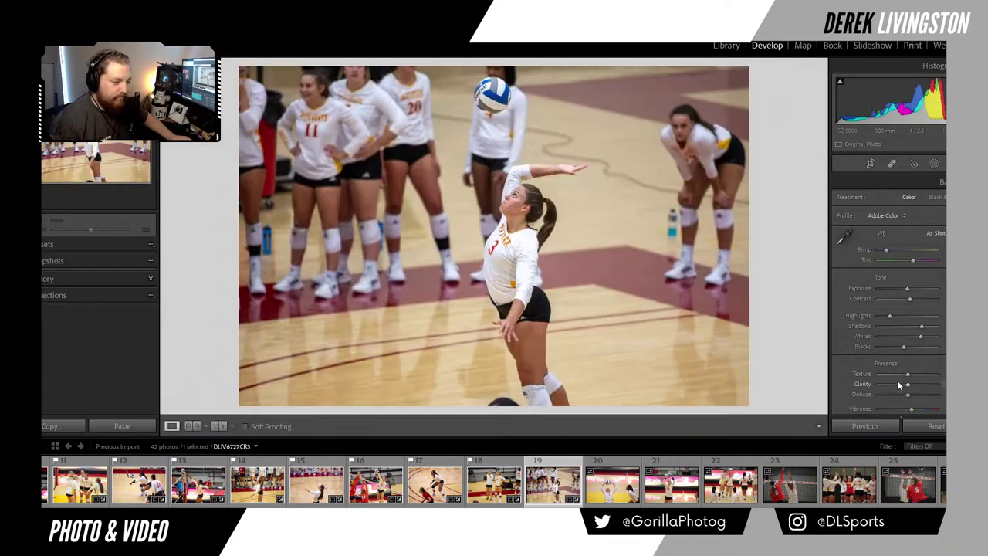
drag(908, 386, 911, 386)
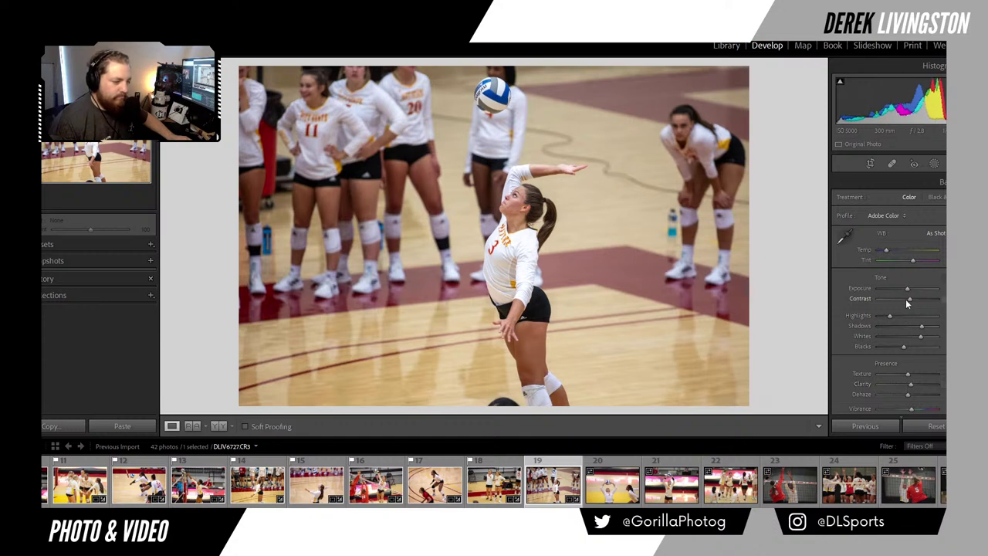
drag(908, 301, 911, 301)
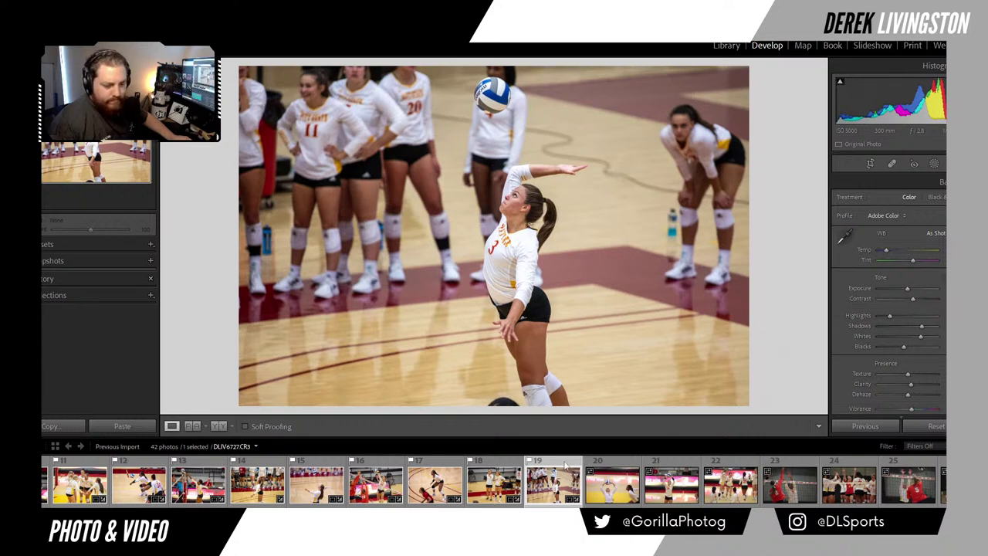
Step: Inspect the next photo up close, then remove the unwanted photo from the set
click(612, 482)
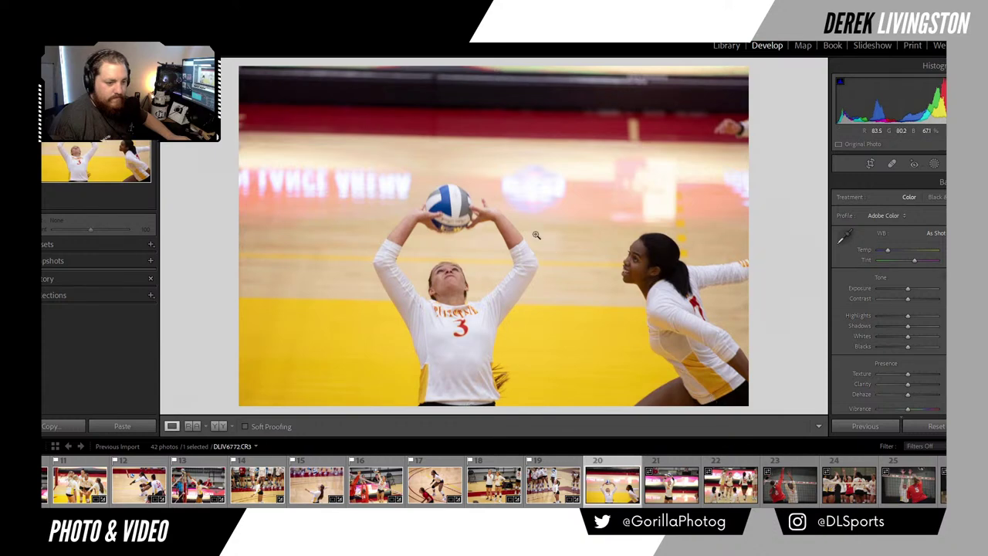
click(451, 221)
click(451, 221)
click(448, 276)
click(448, 276)
right_click(626, 147)
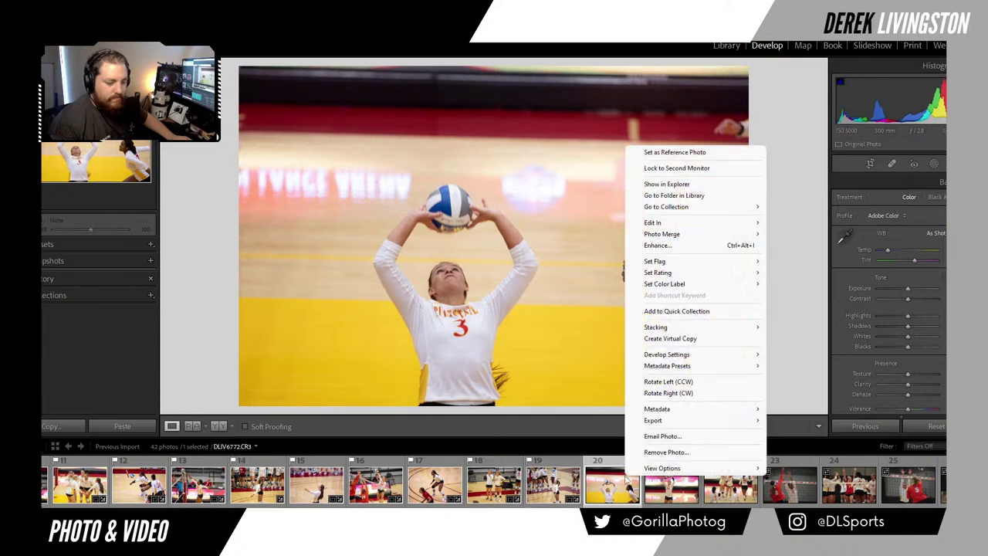
click(656, 452)
key(Return)
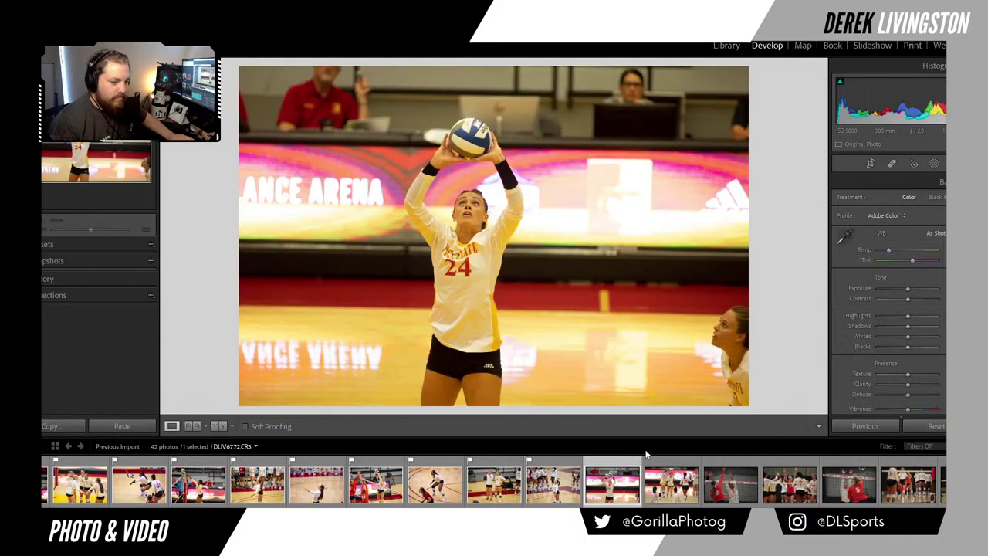
Step: Crop the number 24 setter photo tighter, auto-tone it and brighten exposure slightly
click(870, 164)
drag(749, 66, 742, 76)
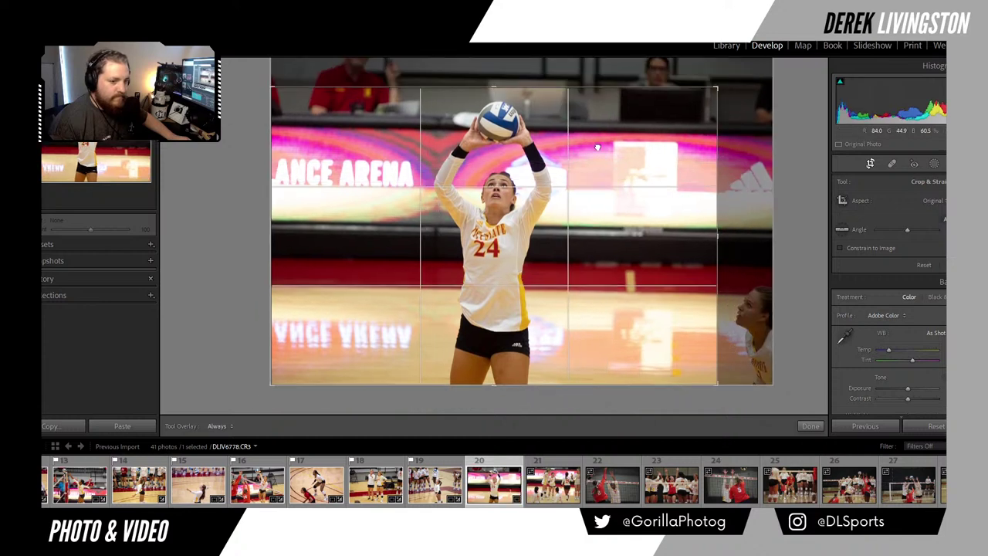
drag(598, 145, 591, 145)
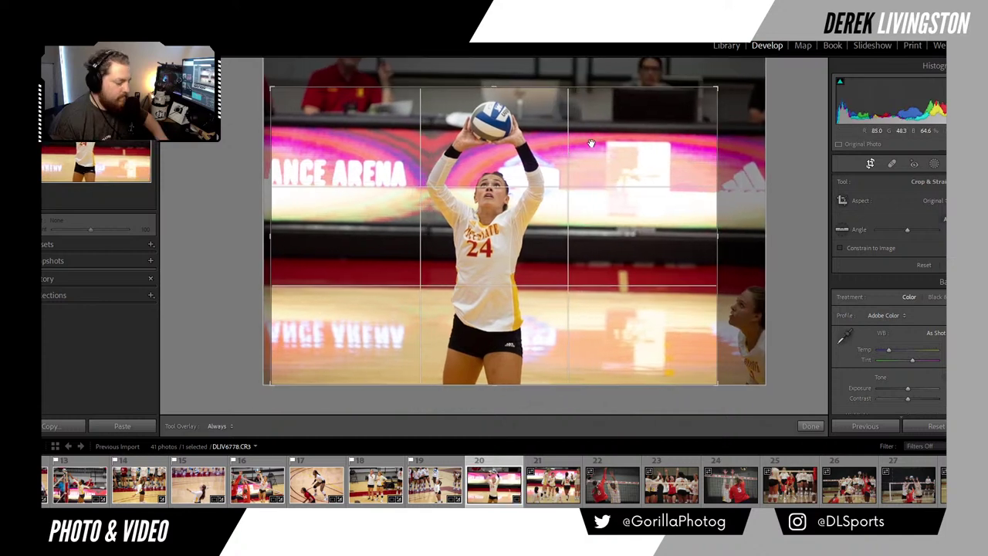
key(Return)
key(ctrl+u)
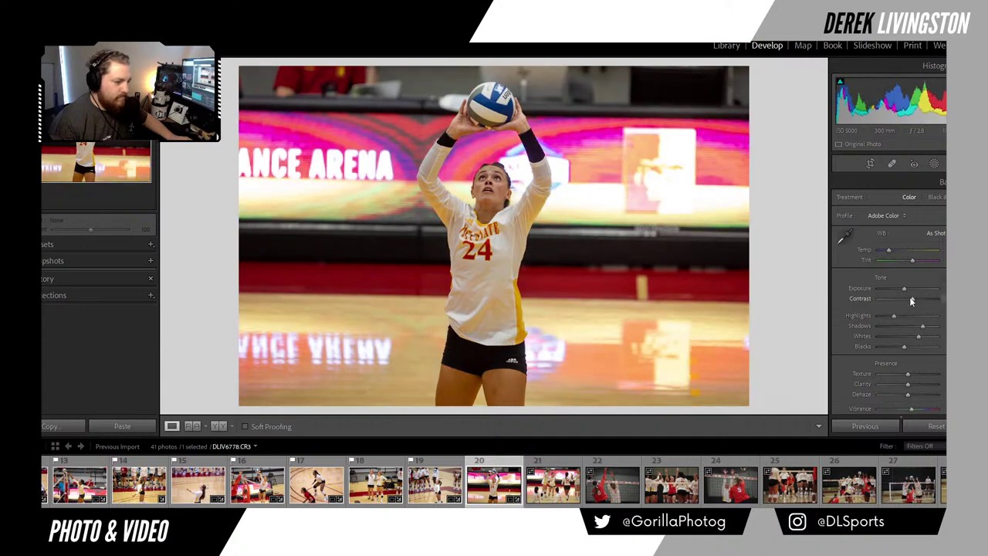
drag(904, 288, 907, 290)
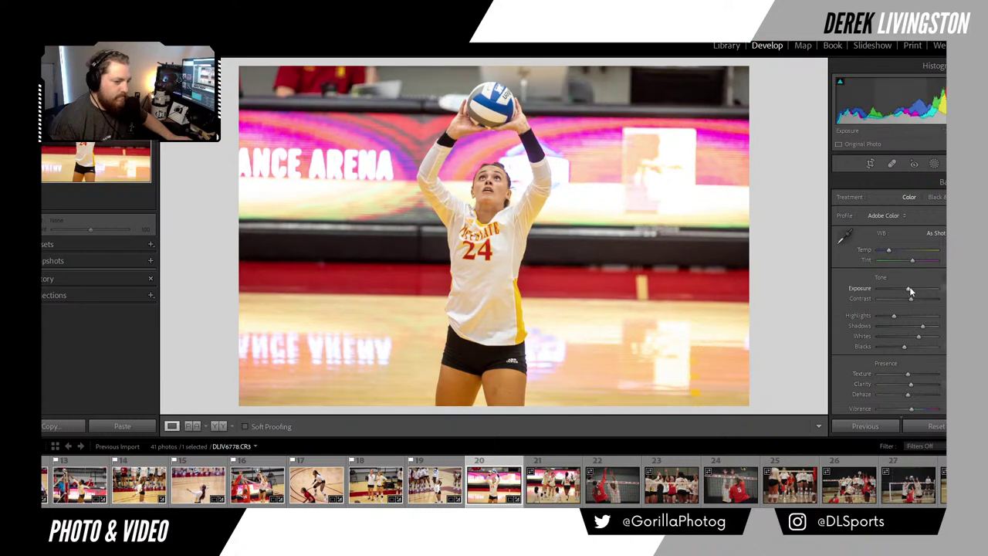
Step: Set the setter photo's white balance by sampling the white jersey with the eyedropper
click(508, 176)
click(504, 179)
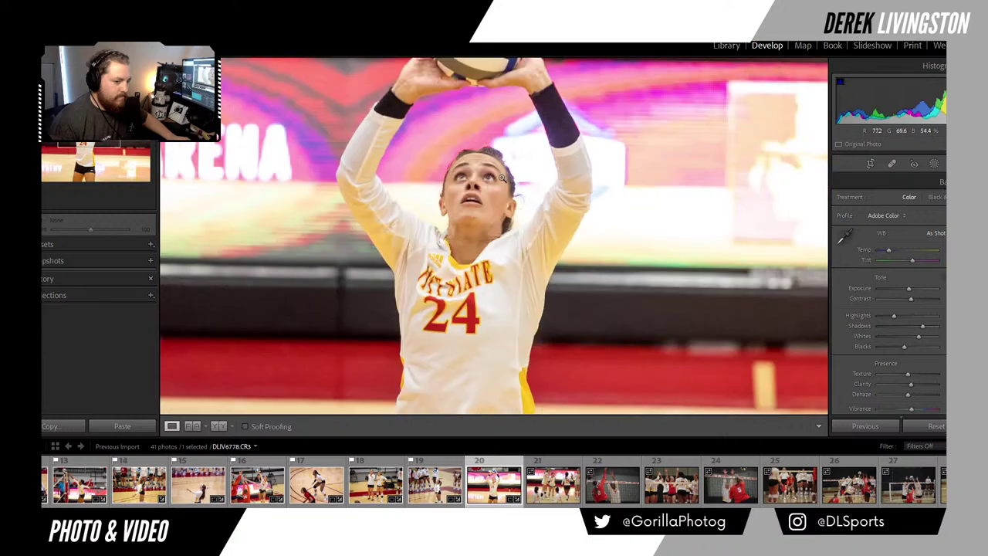
drag(476, 106, 479, 203)
click(478, 202)
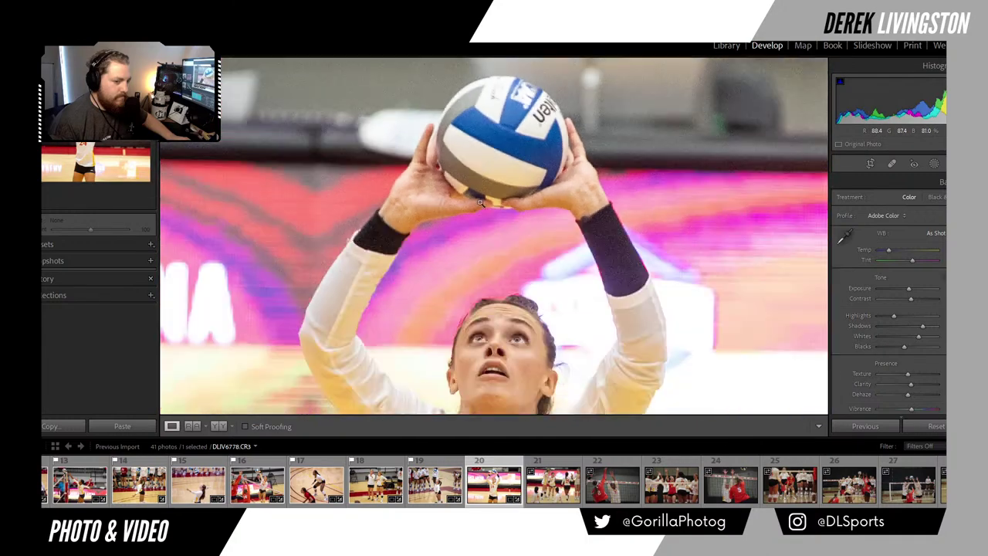
click(467, 245)
key(w)
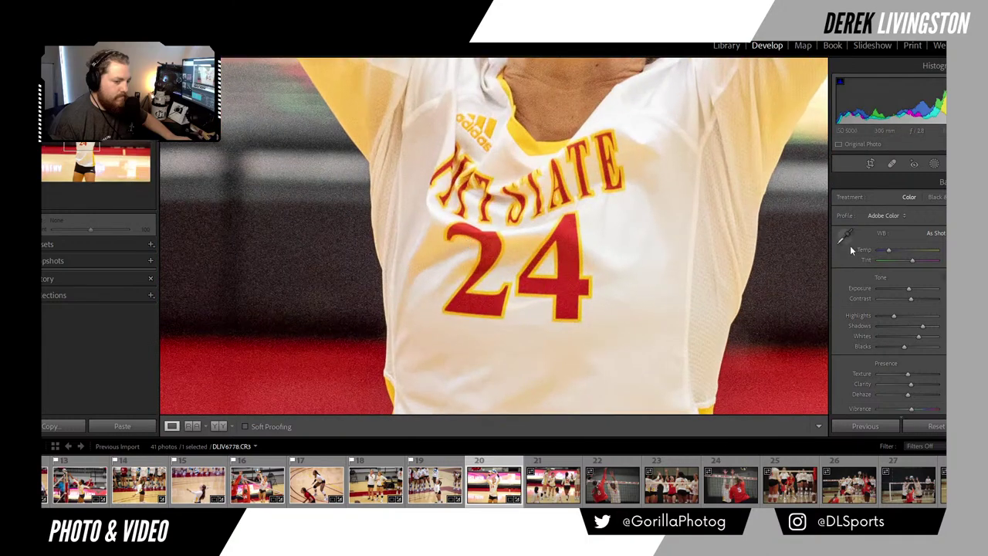
click(686, 226)
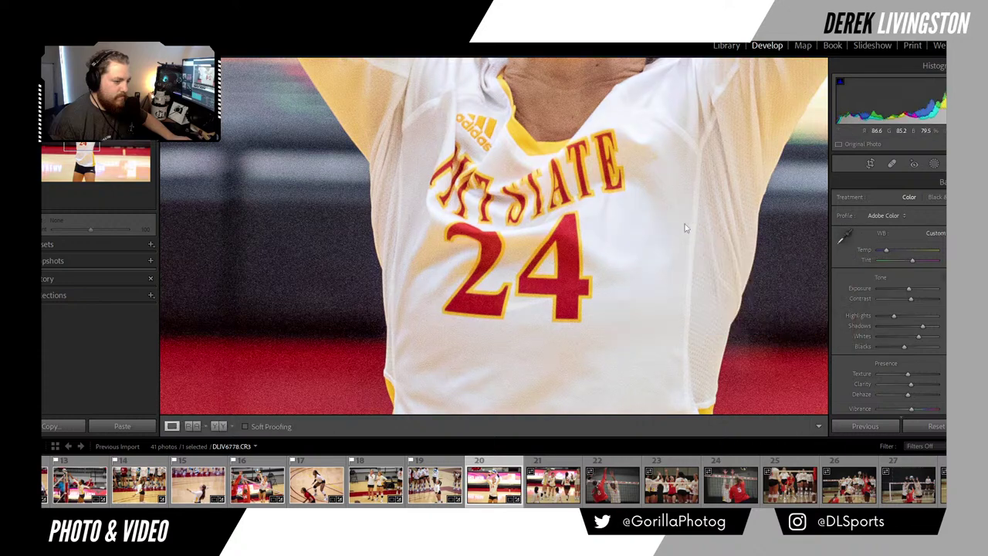
click(808, 203)
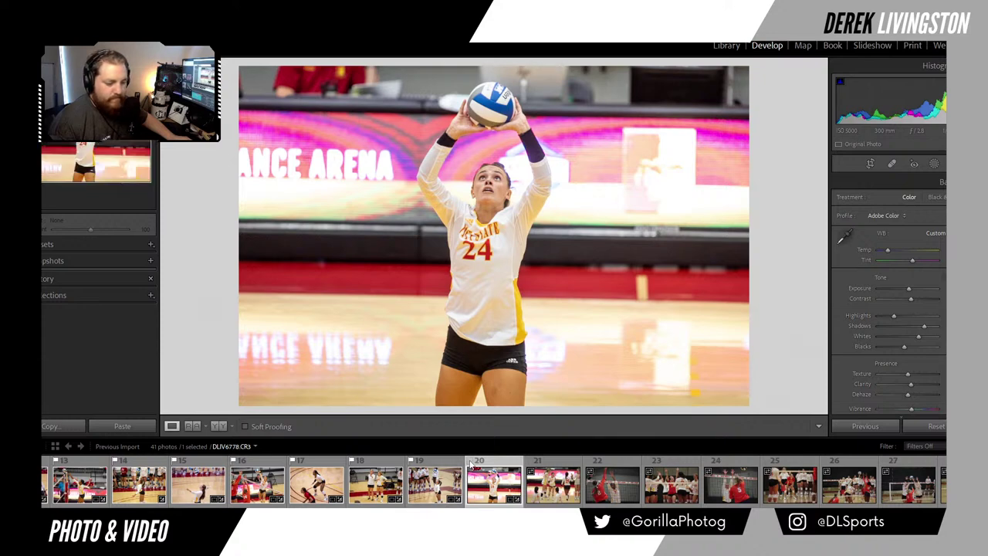
Step: On the high-five photo 21, apply automatic tone and raise exposure slightly
click(551, 503)
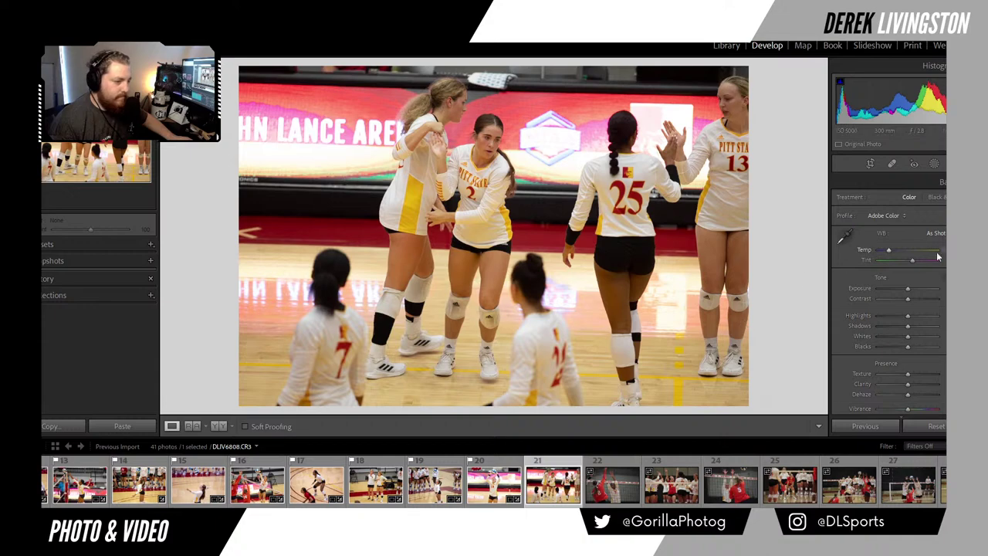
key(ctrl+shift+v)
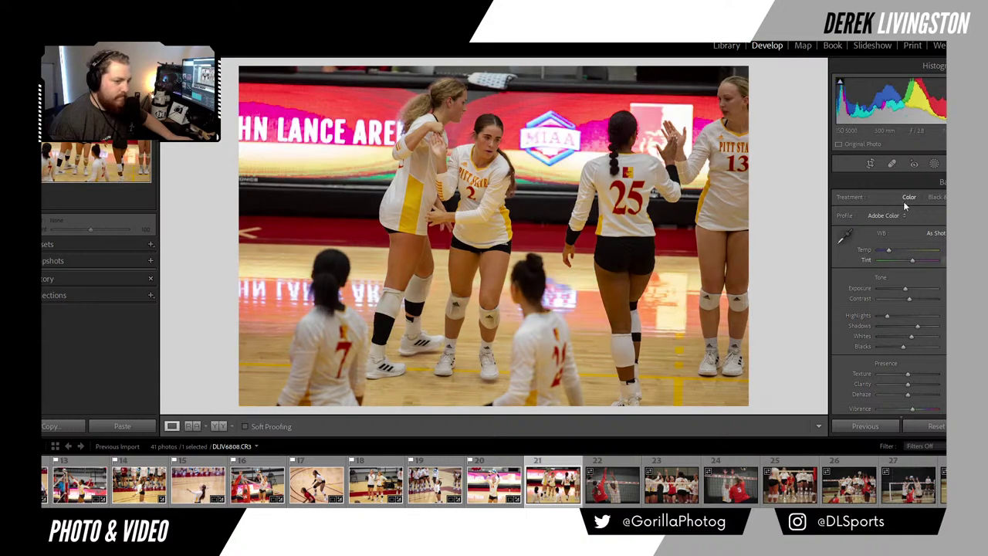
click(870, 164)
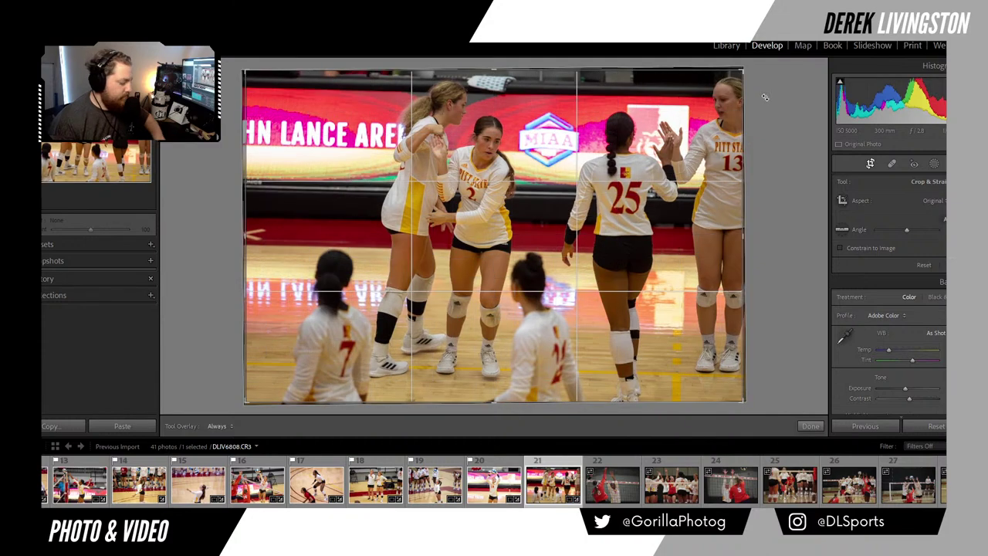
key(r)
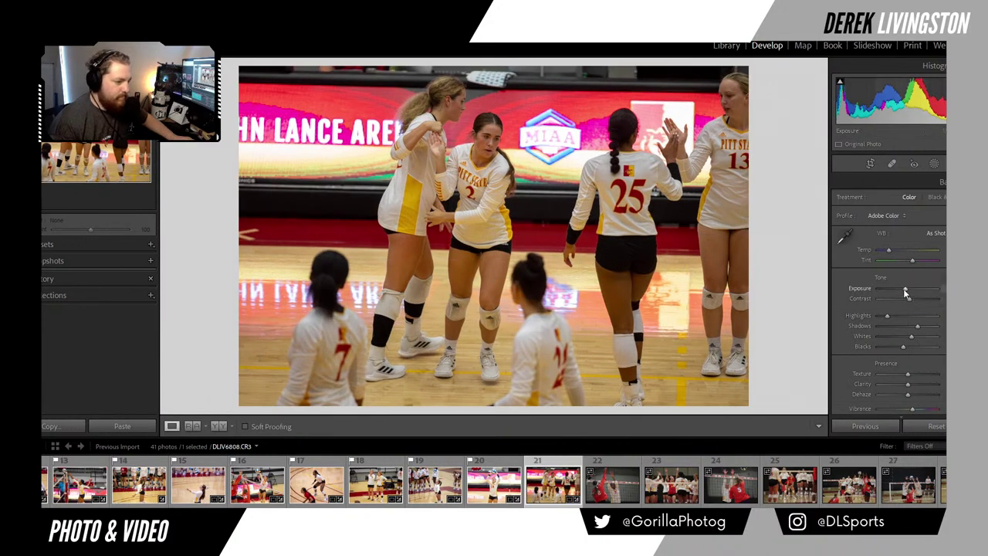
drag(905, 289, 907, 290)
Step: Raise highlights, lift shadows, add clarity and cool the temperature, then show the net-block photo
scroll(905, 289, up, 2)
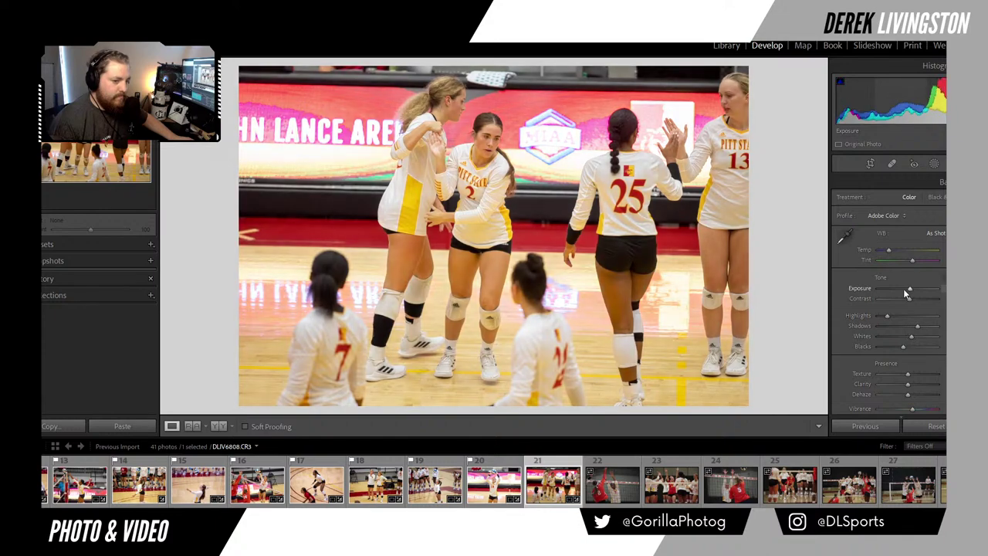
click(898, 317)
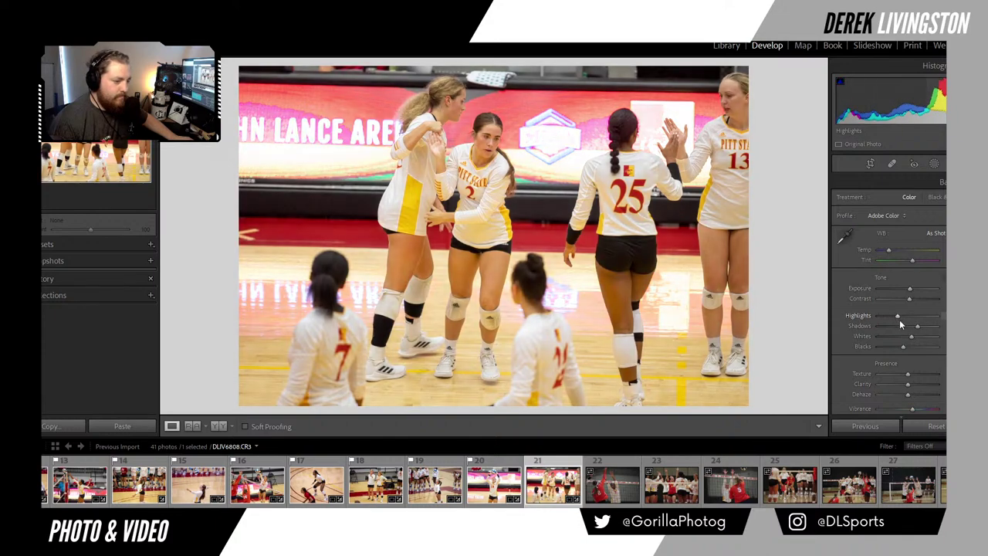
drag(920, 328, 908, 351)
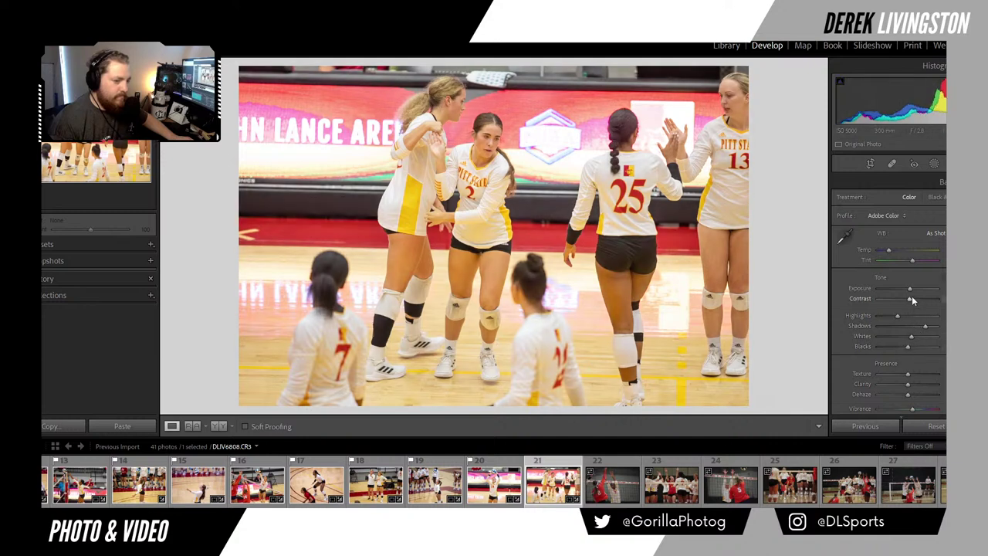
drag(910, 292, 910, 292)
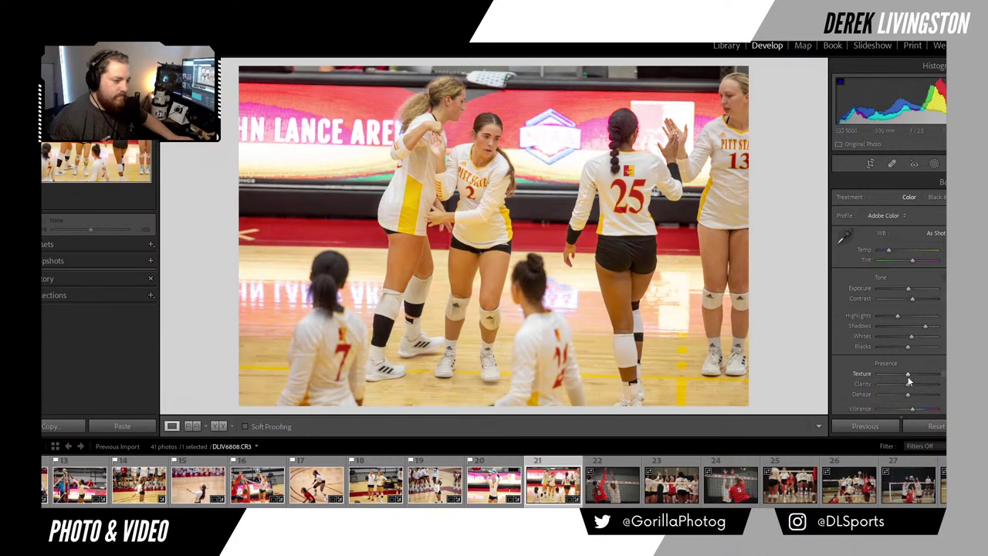
drag(909, 388, 910, 388)
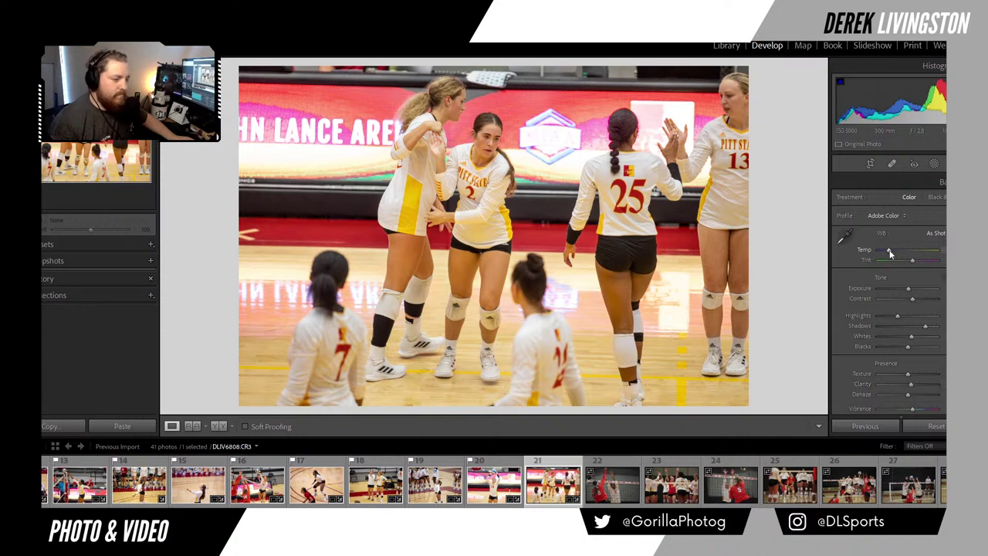
drag(890, 251, 888, 252)
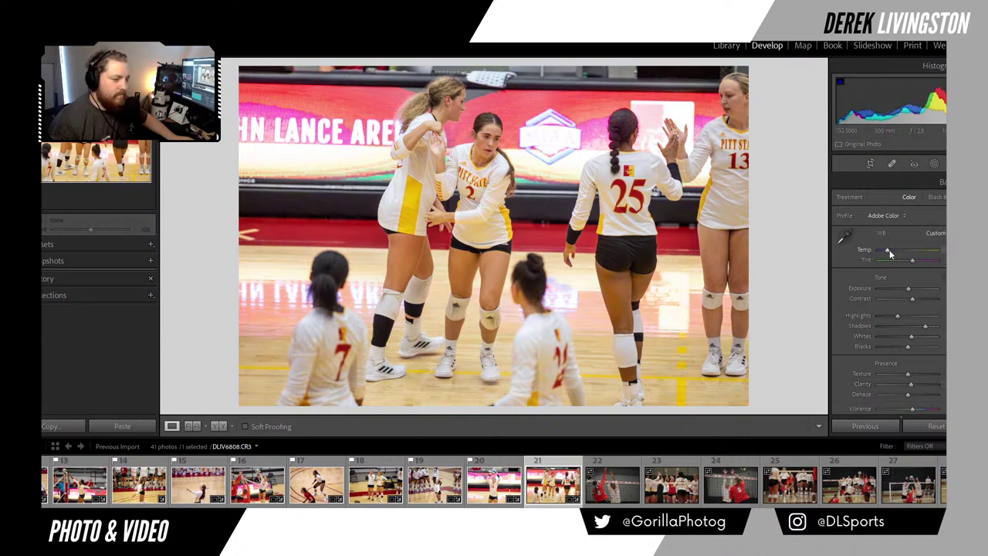
click(607, 484)
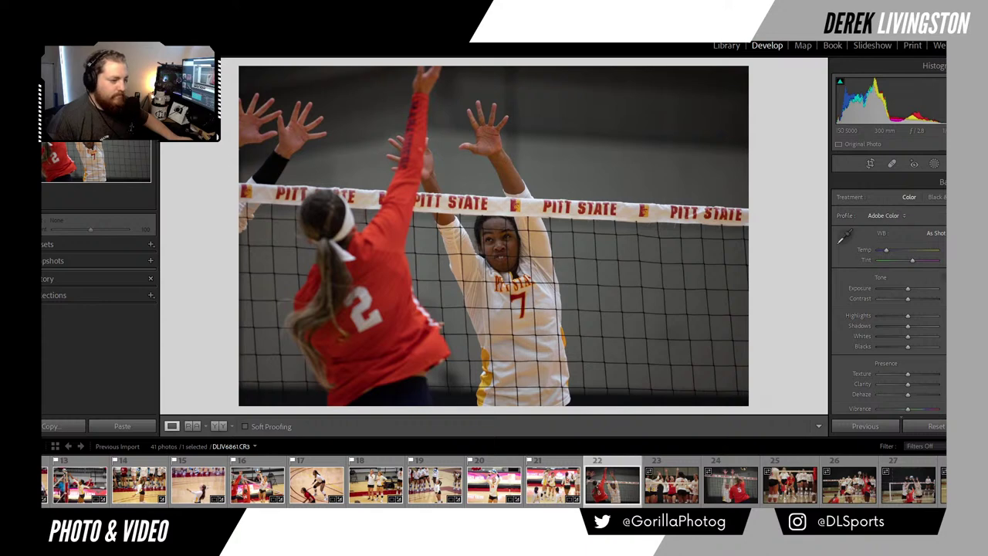
Step: Trim the top and right edges off the net-block photo, then show celebration photo 23
click(870, 163)
drag(760, 77, 733, 79)
key(Return)
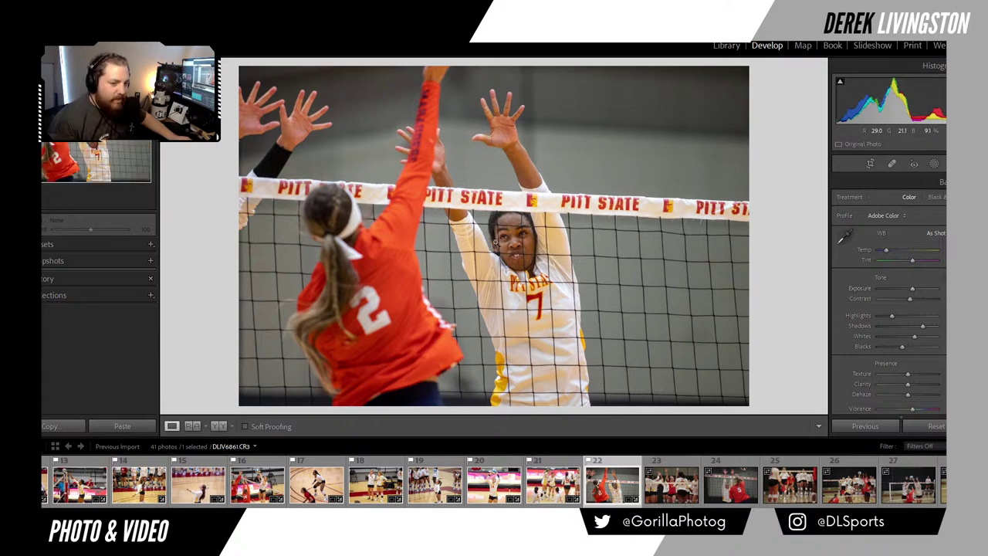
click(658, 498)
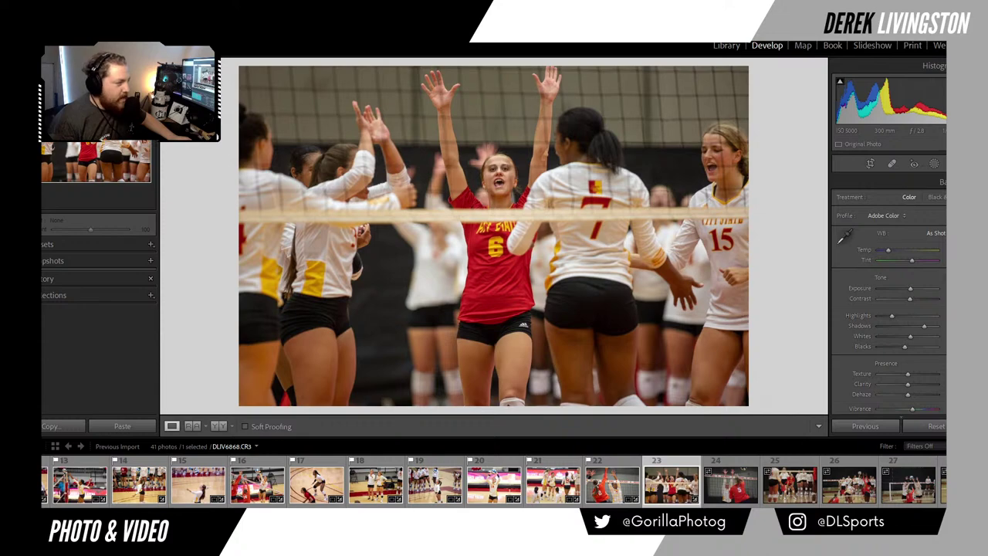
Step: Raise blacks, clarity and contrast slightly on the celebration photo, then show photo 24
click(500, 174)
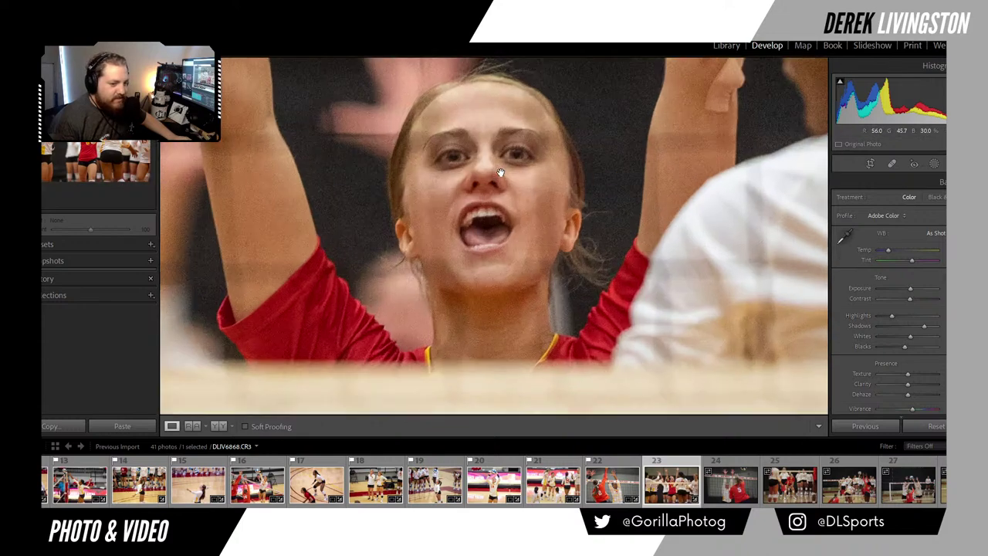
click(500, 175)
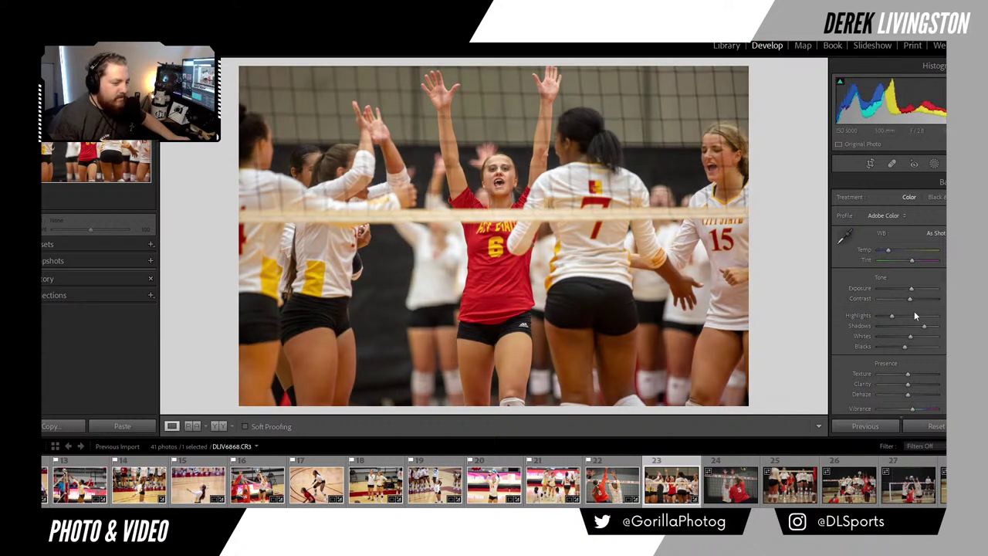
click(908, 345)
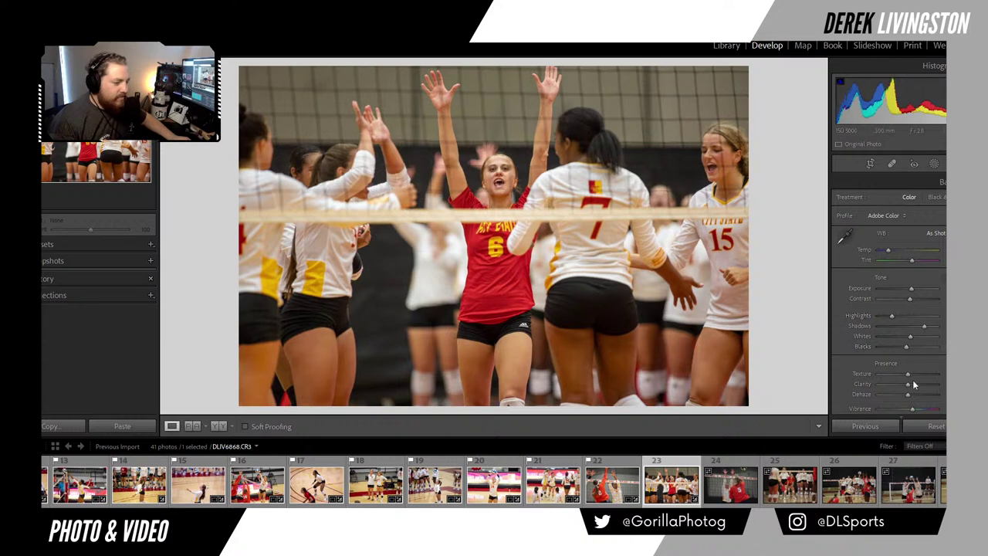
click(912, 382)
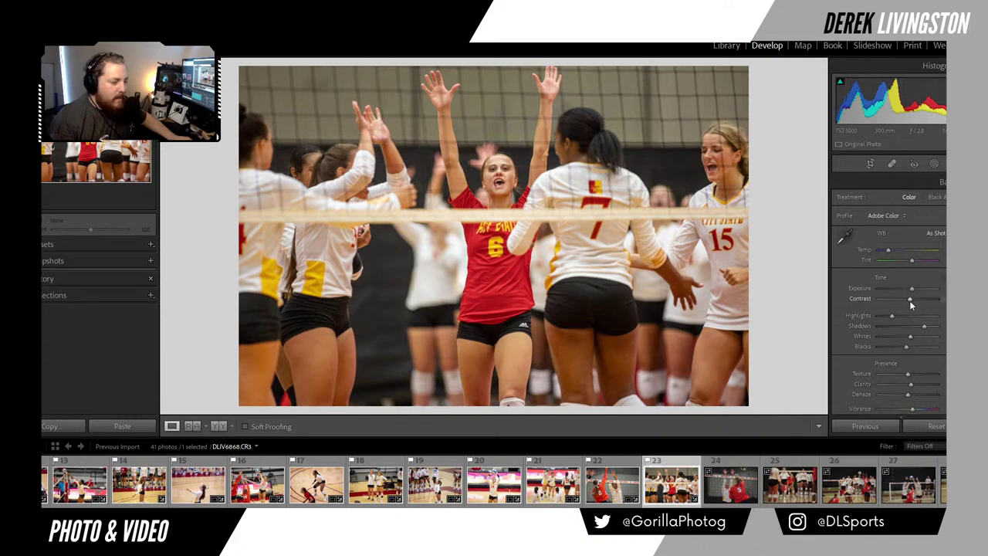
drag(910, 301, 913, 301)
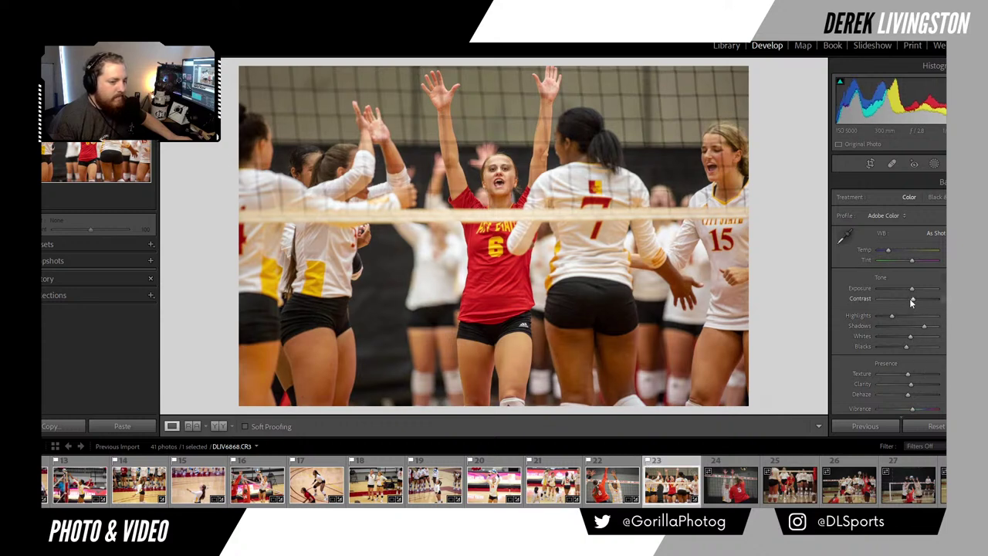
click(704, 474)
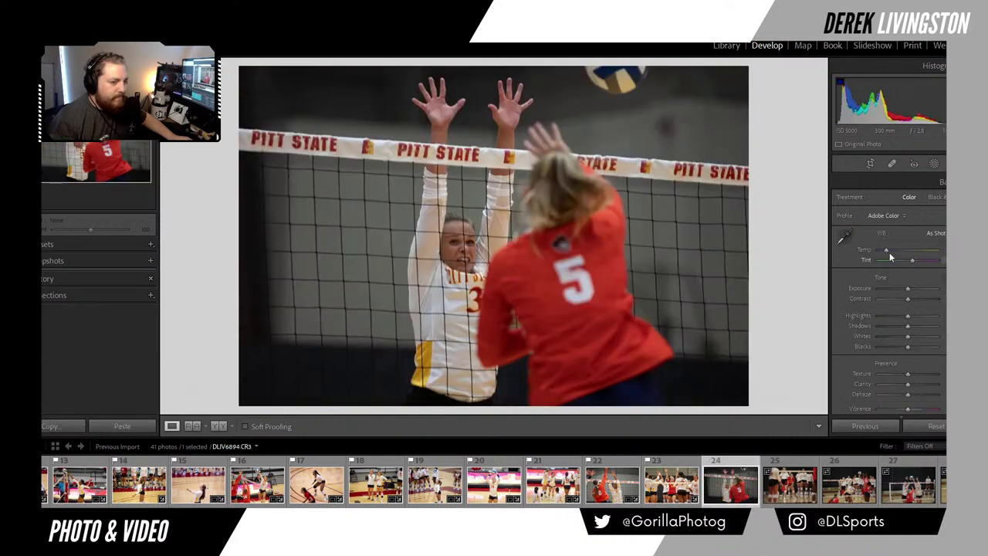
Step: Commit photo 24's crop and paste the brighter, more saturated develop settings onto it
click(870, 165)
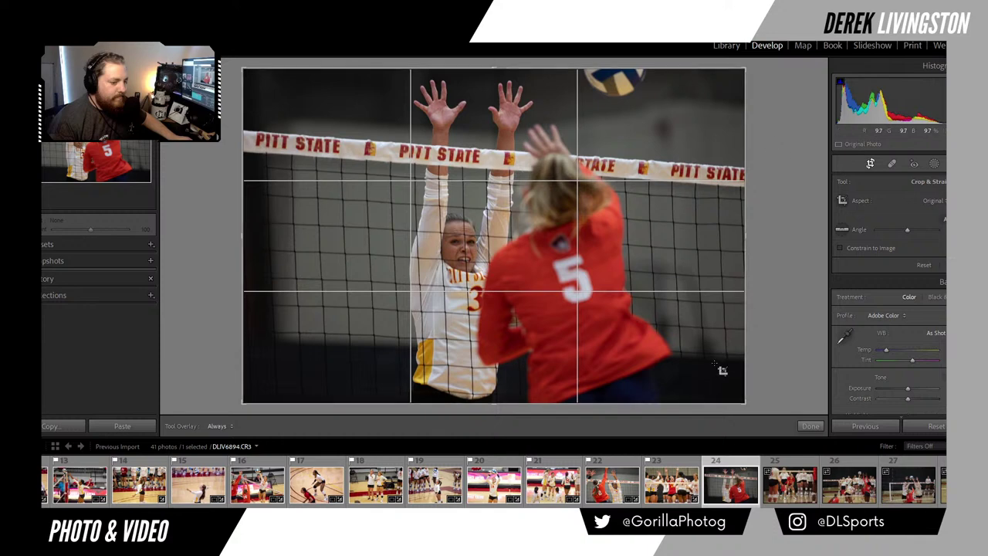
key(r)
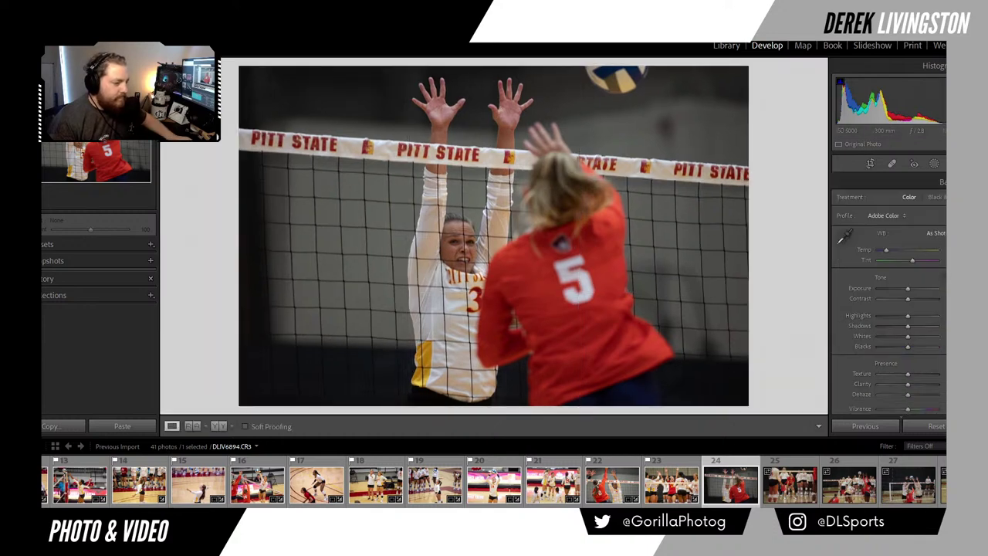
key(ctrl+shift+v)
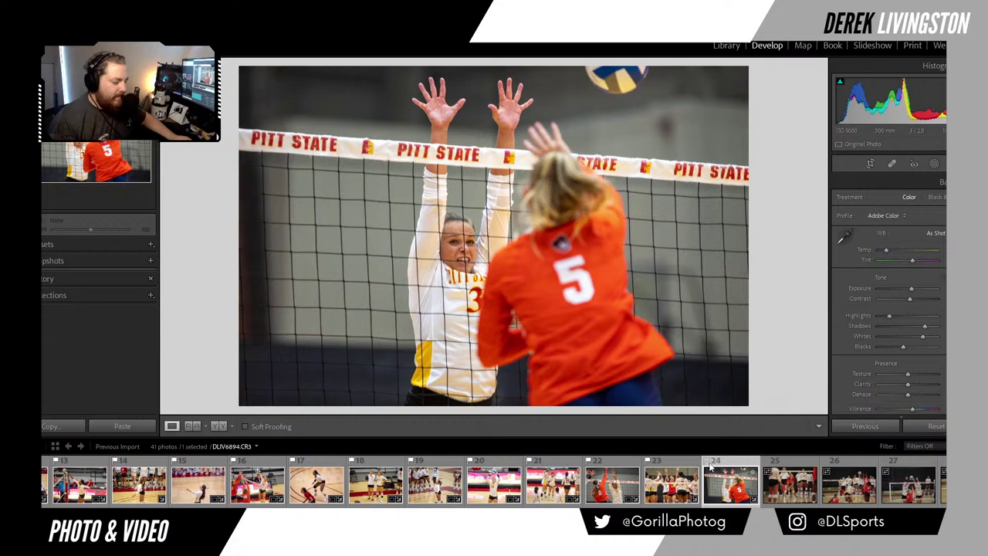
Step: Apply the prepared settings to photo 25, add contrast, clarity and custom temperature, then show photo 26
click(779, 487)
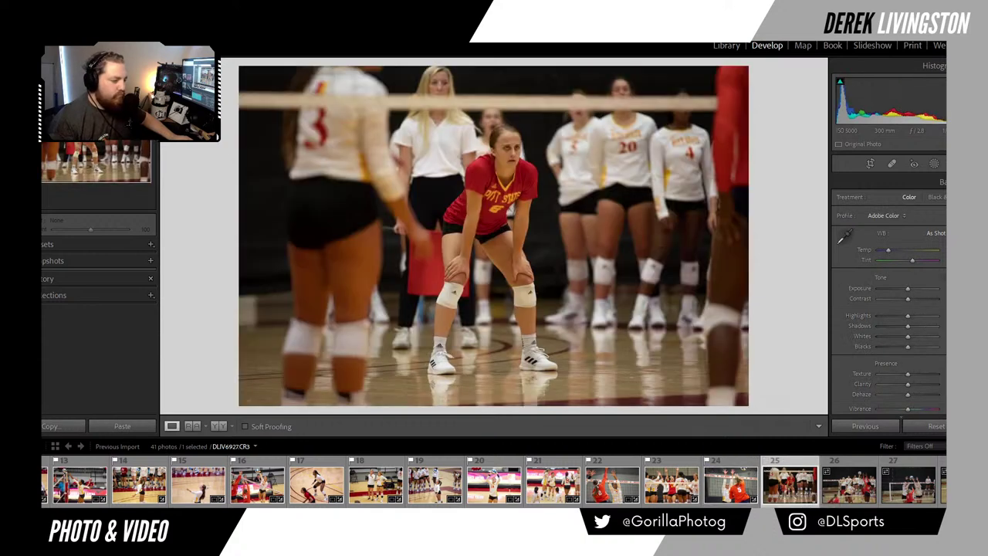
key(ctrl+u)
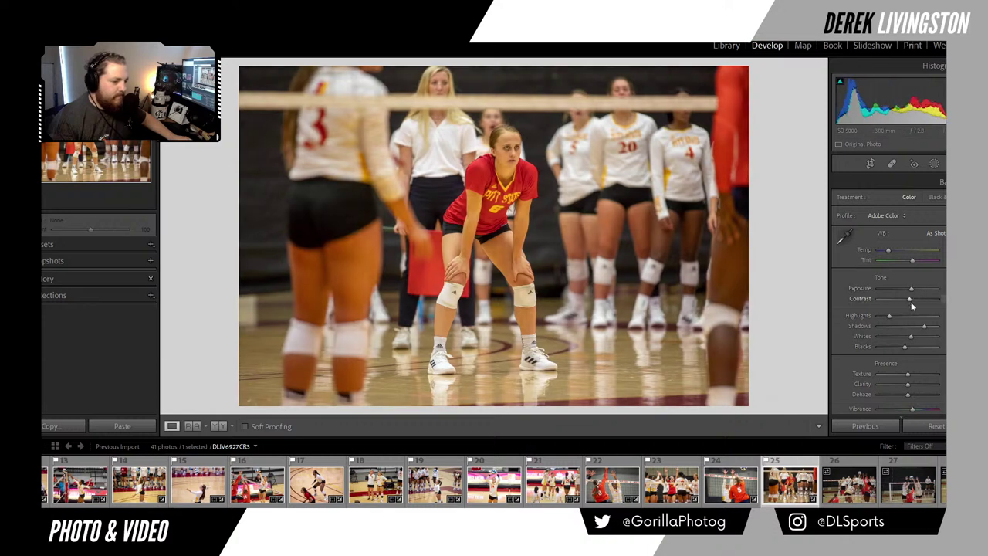
drag(911, 302, 913, 302)
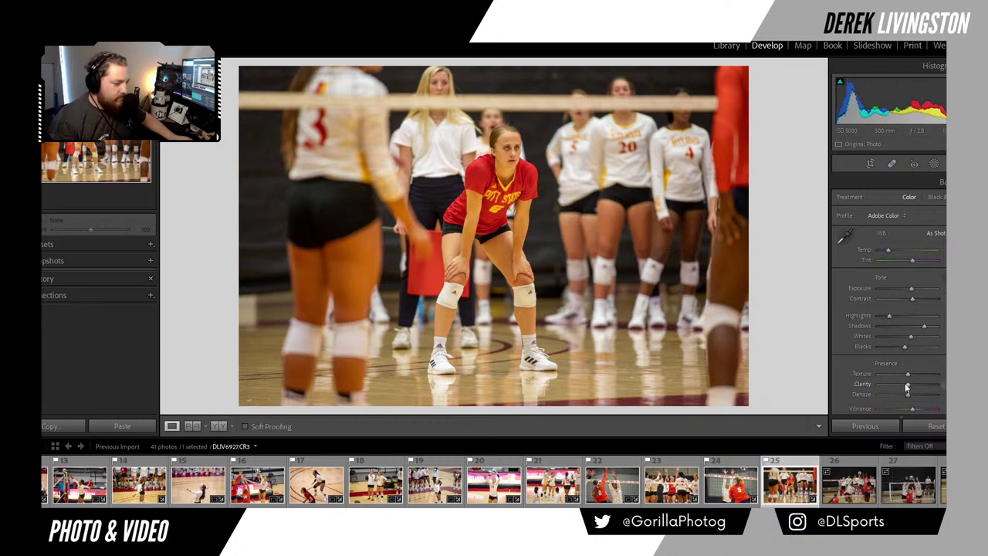
drag(907, 385, 910, 384)
click(510, 153)
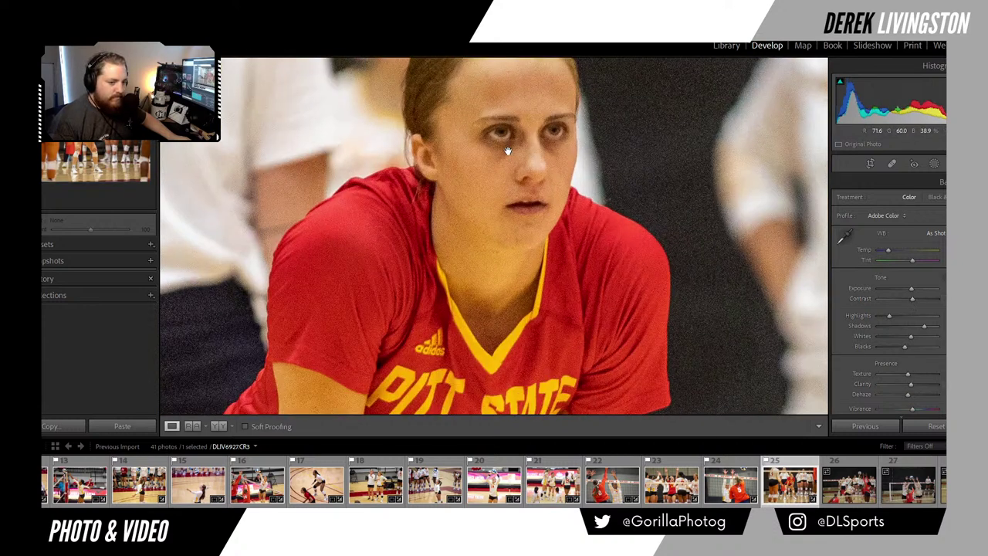
click(507, 148)
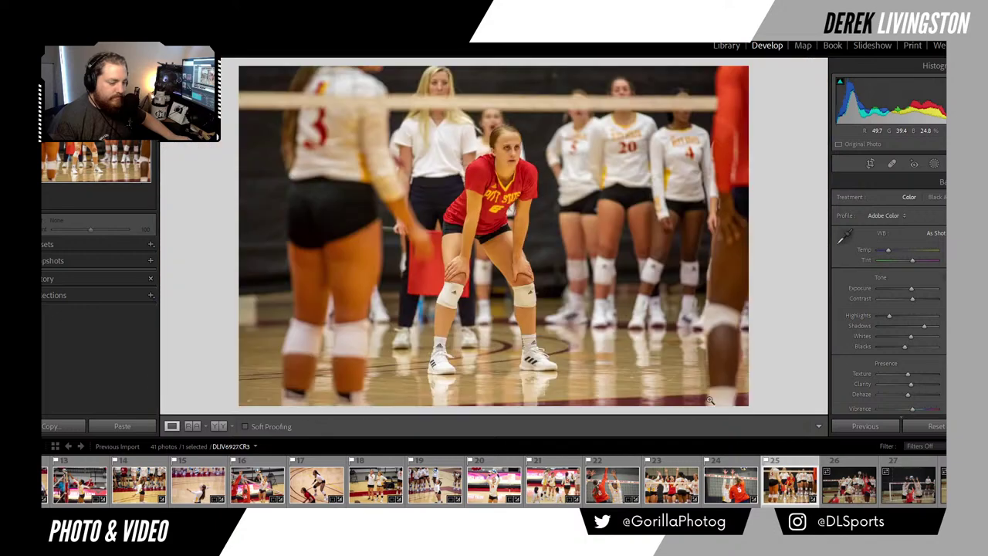
click(886, 251)
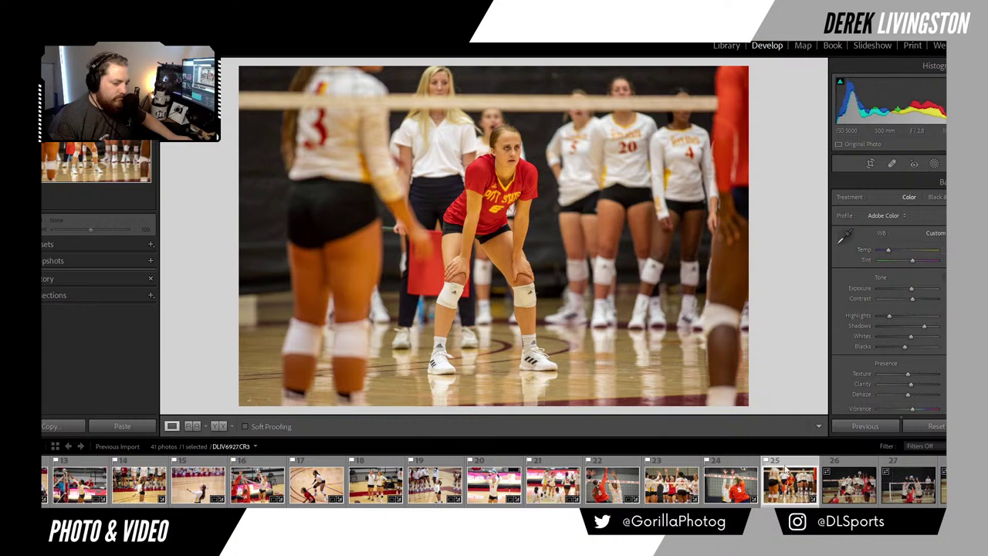
click(850, 499)
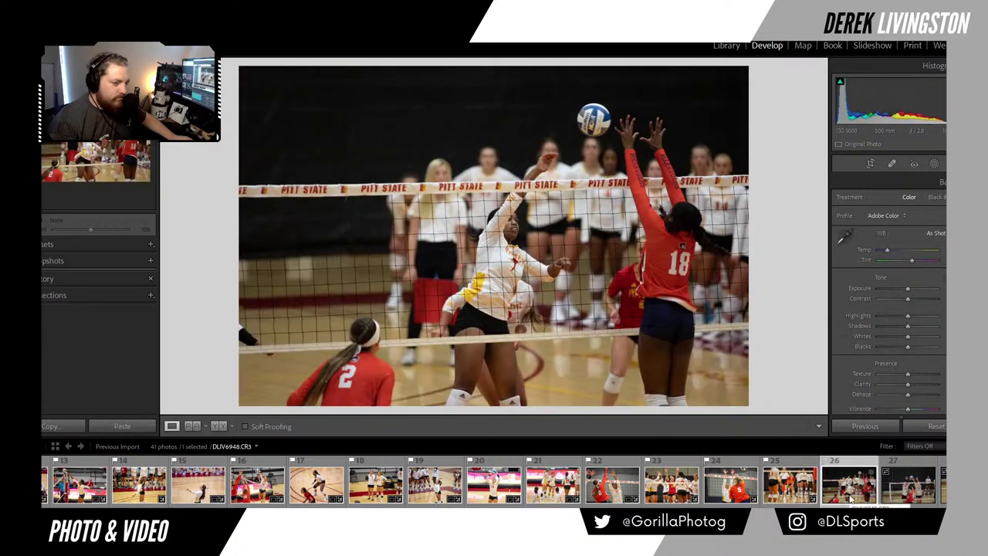
Step: Pull photo 26's crop in from the top, straighten it slightly and shift the photo up
click(870, 164)
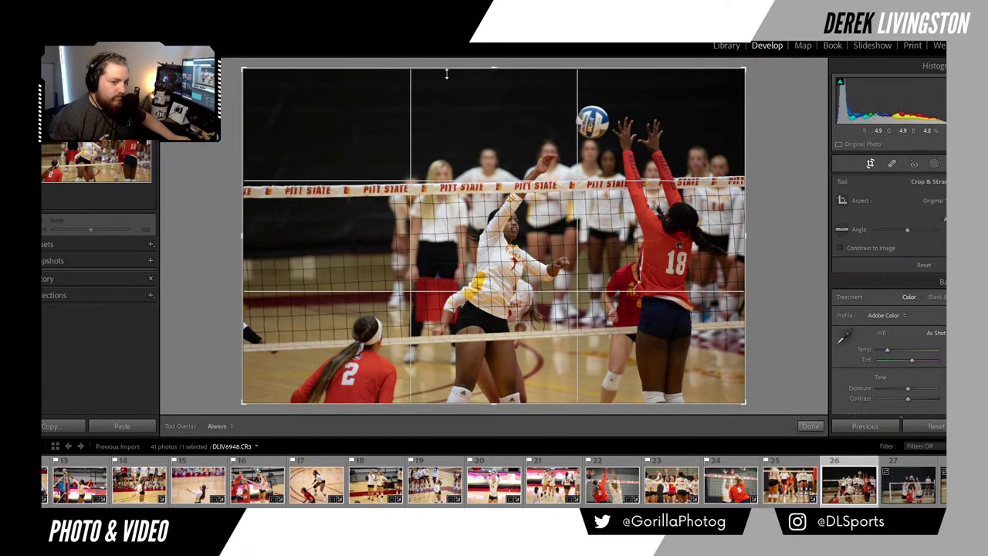
drag(446, 73, 407, 180)
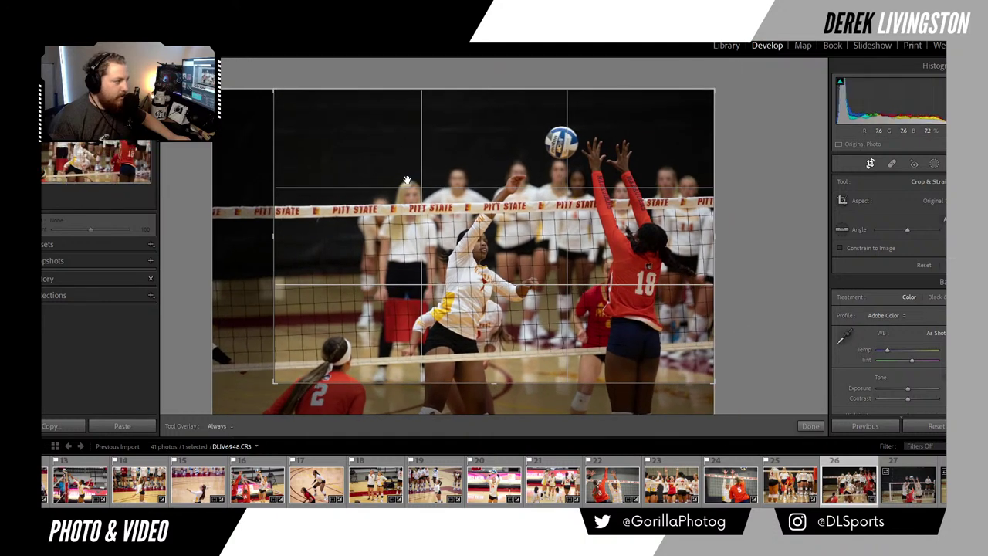
click(810, 427)
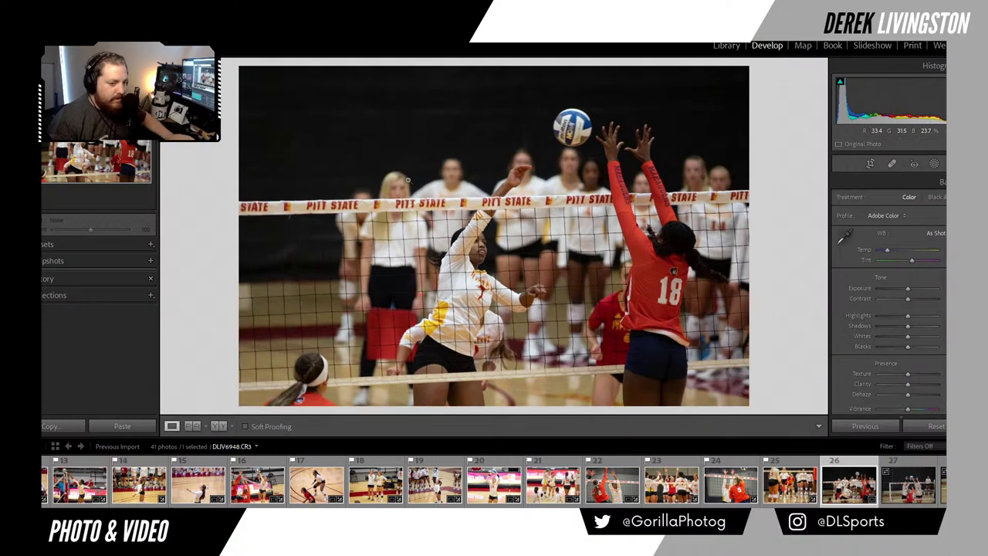
click(870, 164)
drag(815, 217, 810, 216)
drag(568, 174, 567, 164)
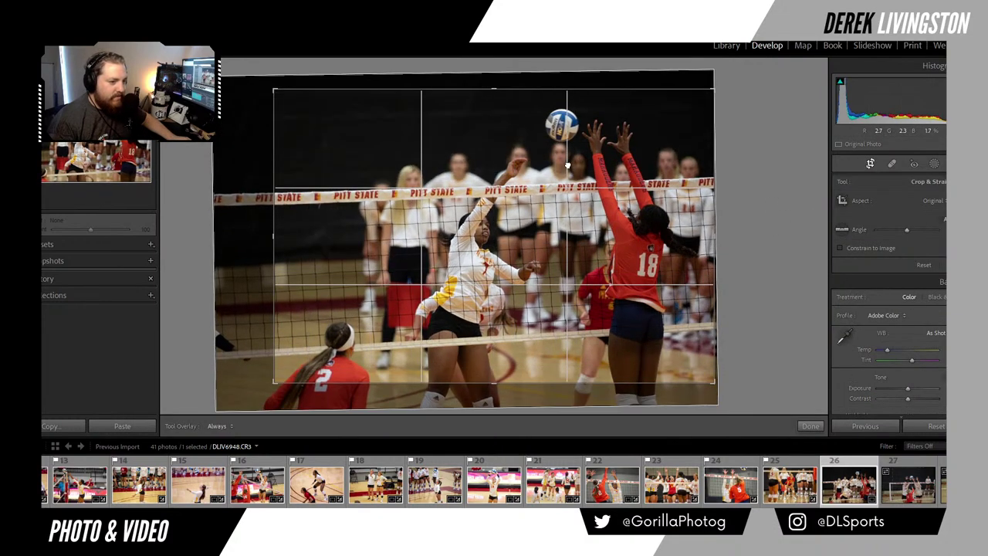
key(Return)
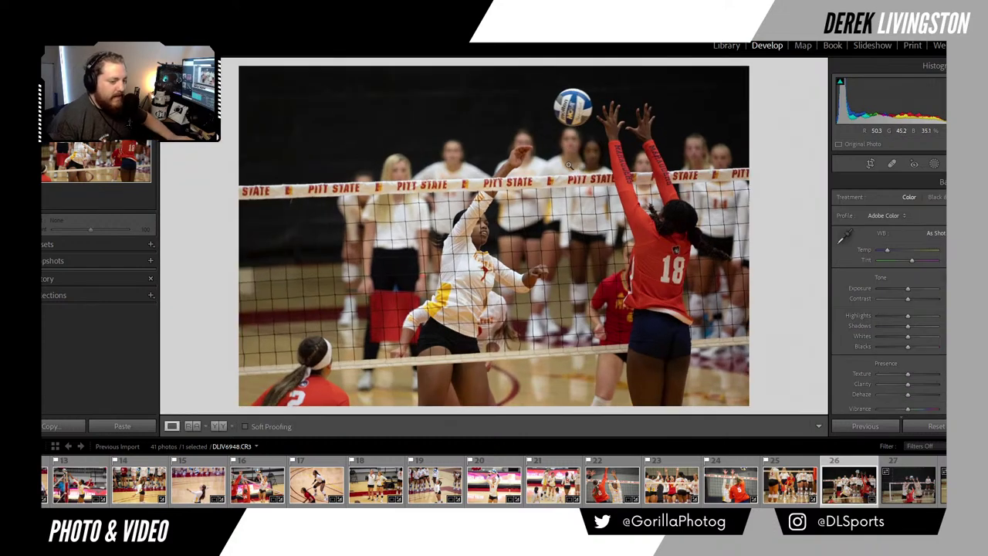
click(873, 165)
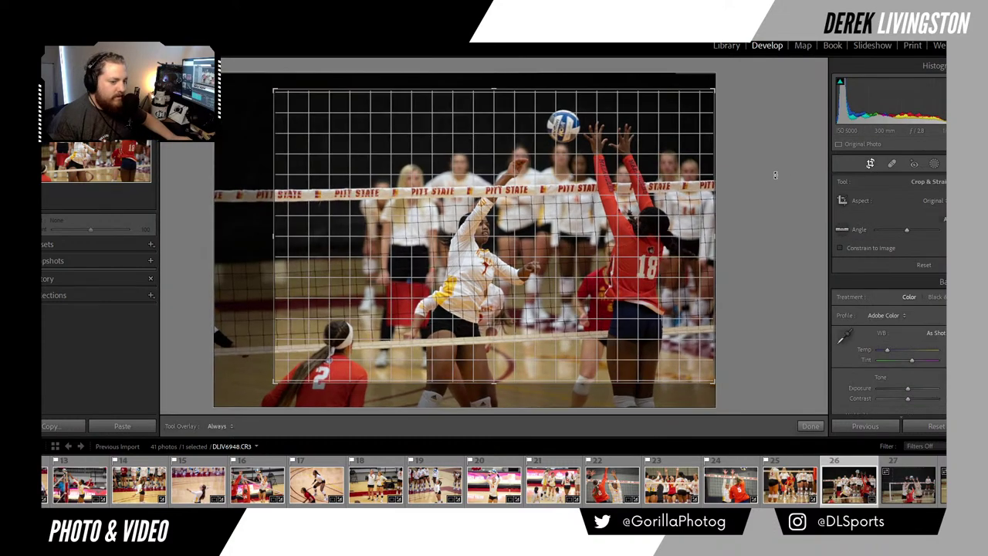
key(Return)
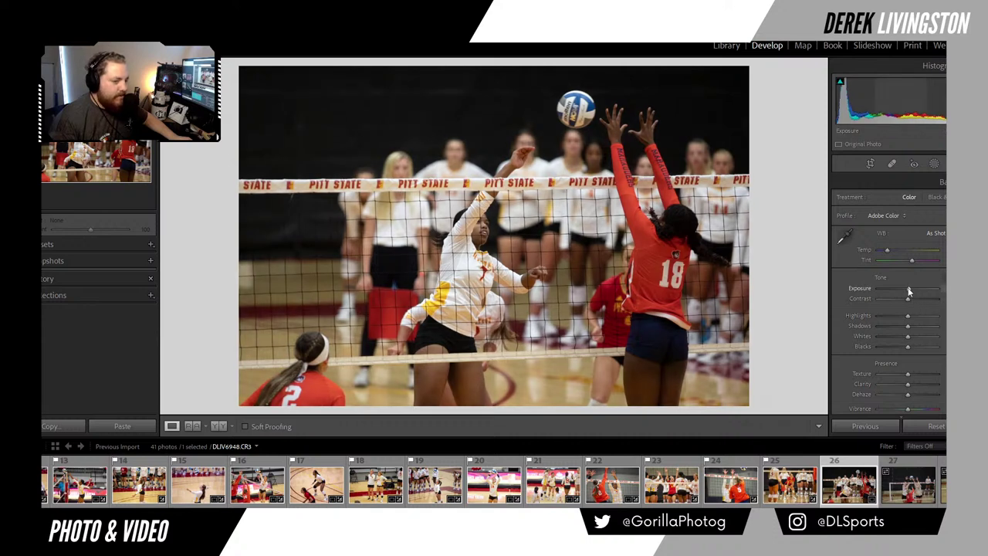
Step: Brighten photo 26, apply Auto tone, then fine-tune the exposure
drag(909, 291, 911, 289)
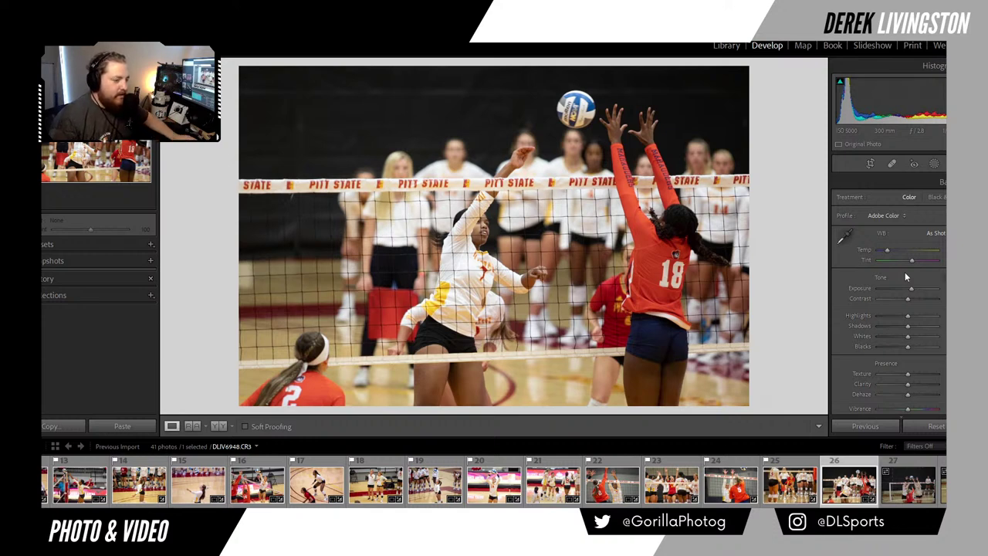
click(942, 277)
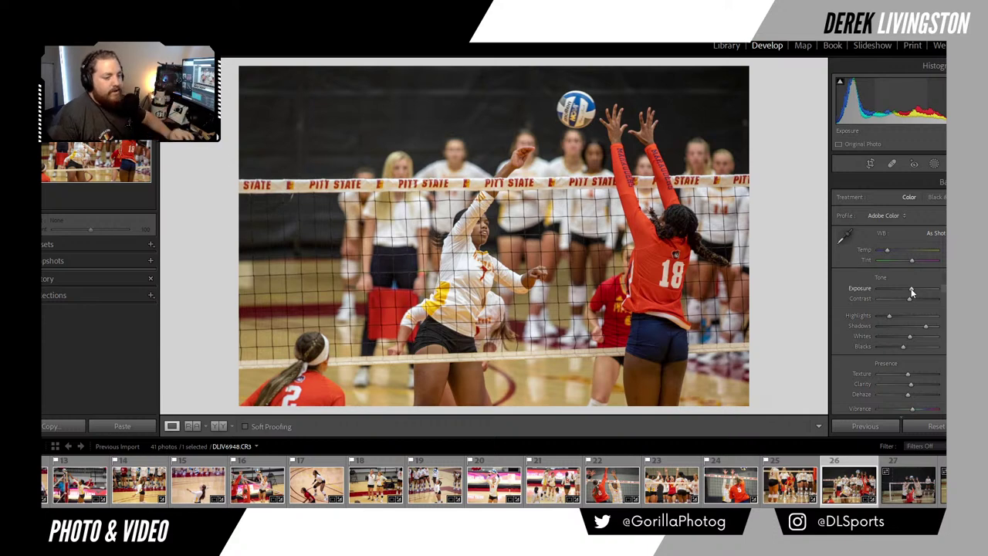
drag(911, 291, 913, 292)
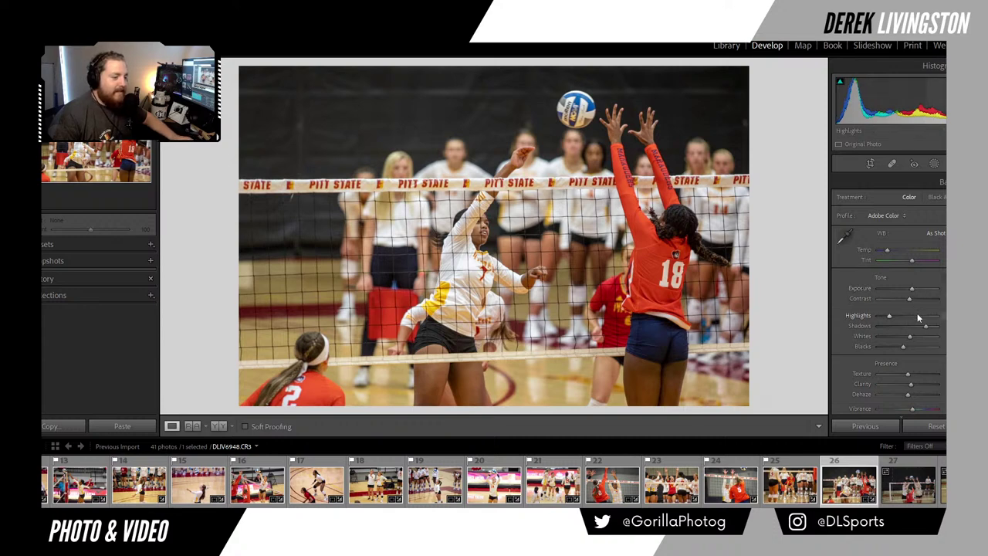
scroll(926, 330, down, 5)
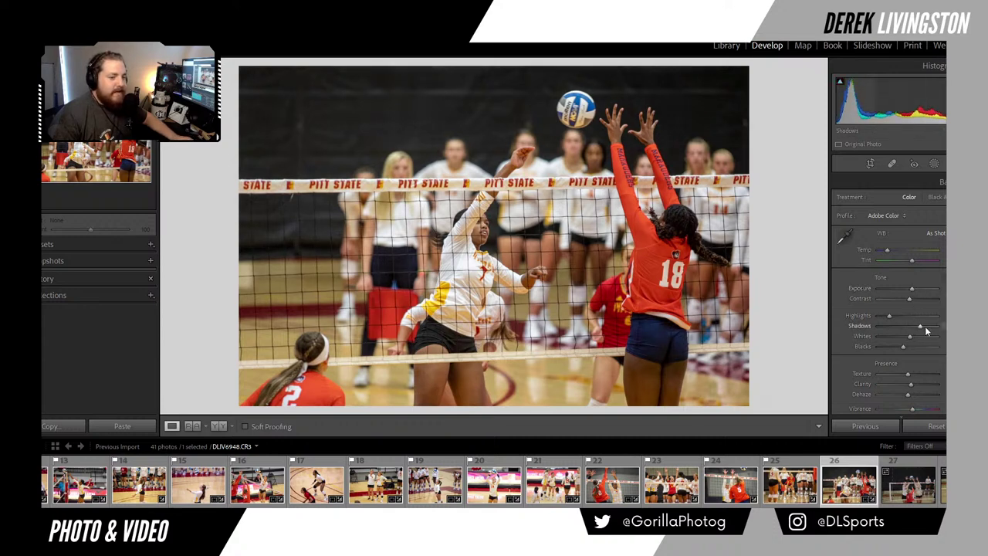
scroll(927, 329, down, 1)
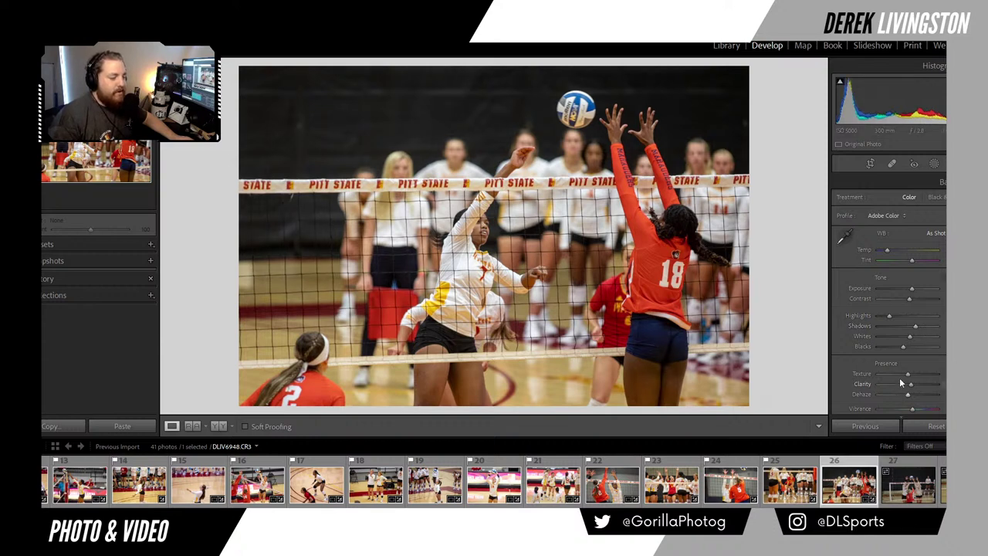
scroll(902, 351, up, 3)
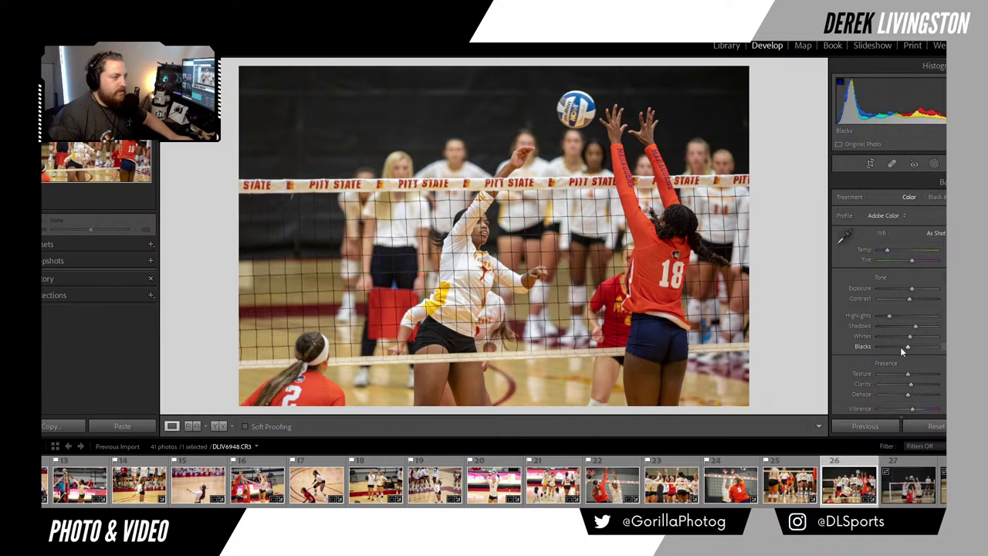
Step: Reposition photo 26 lower inside the crop and tilt it slightly to straighten
click(870, 164)
drag(327, 116, 370, 156)
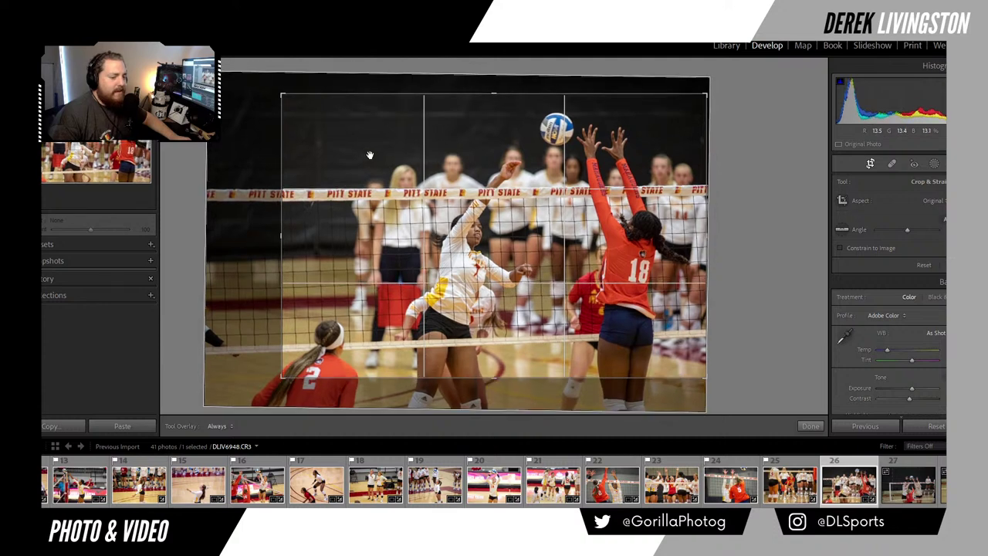
drag(717, 172, 743, 177)
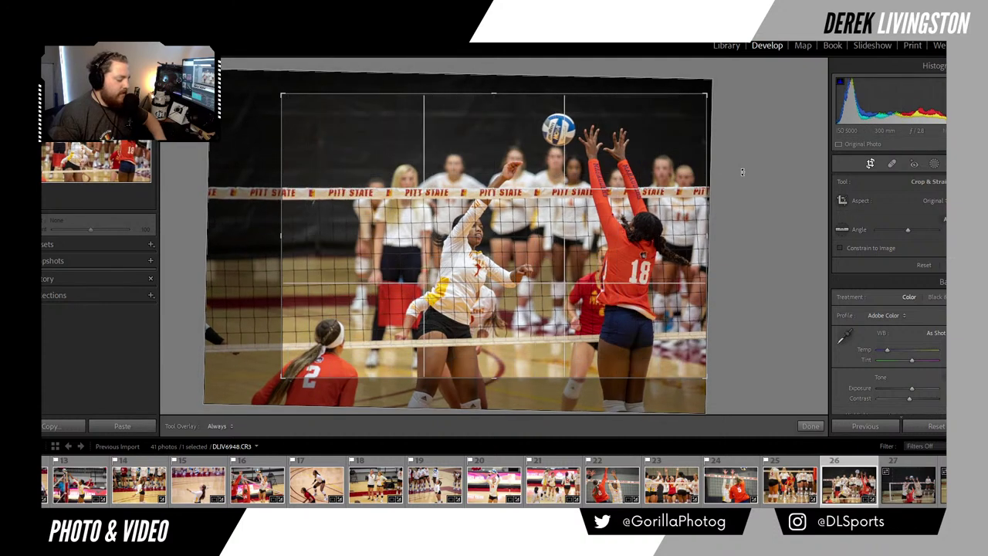
key(Return)
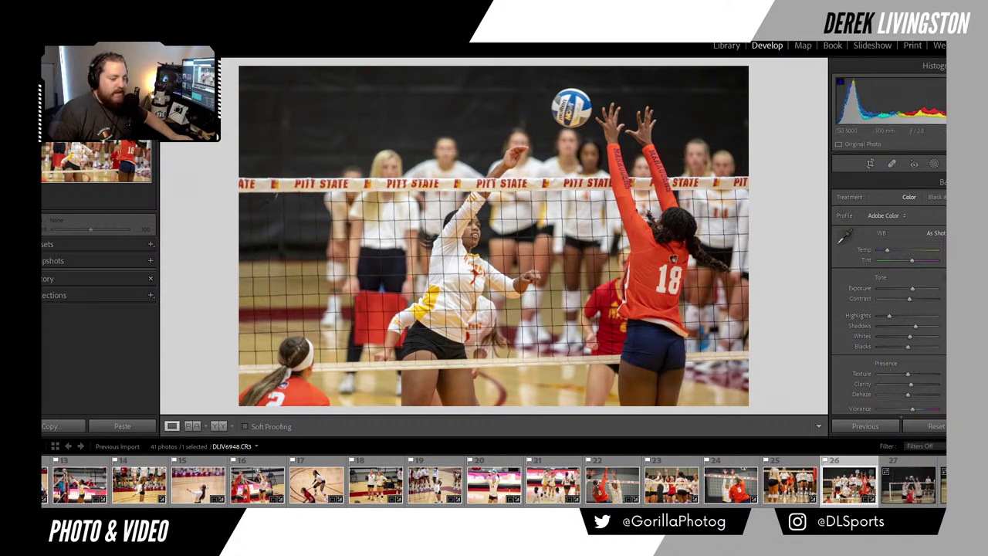
click(885, 487)
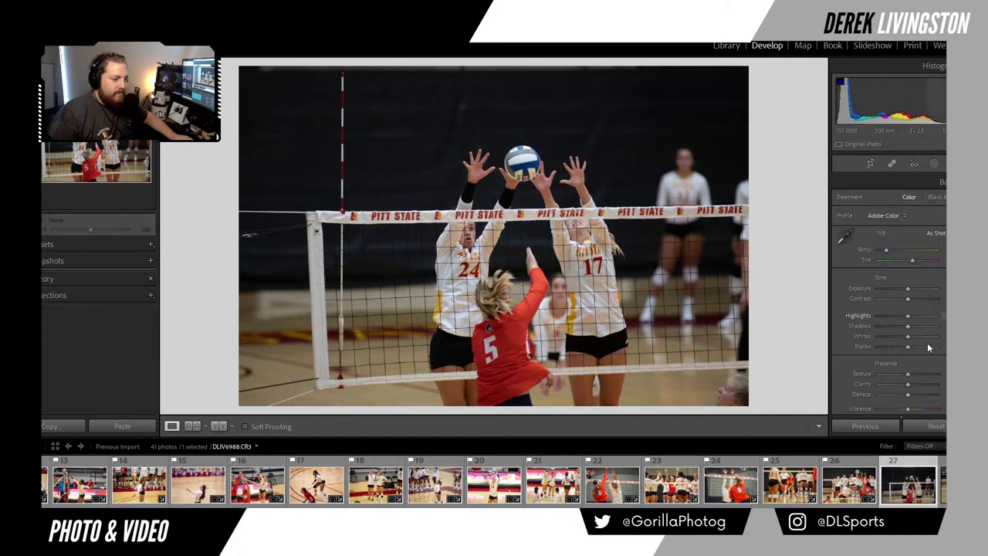
click(884, 427)
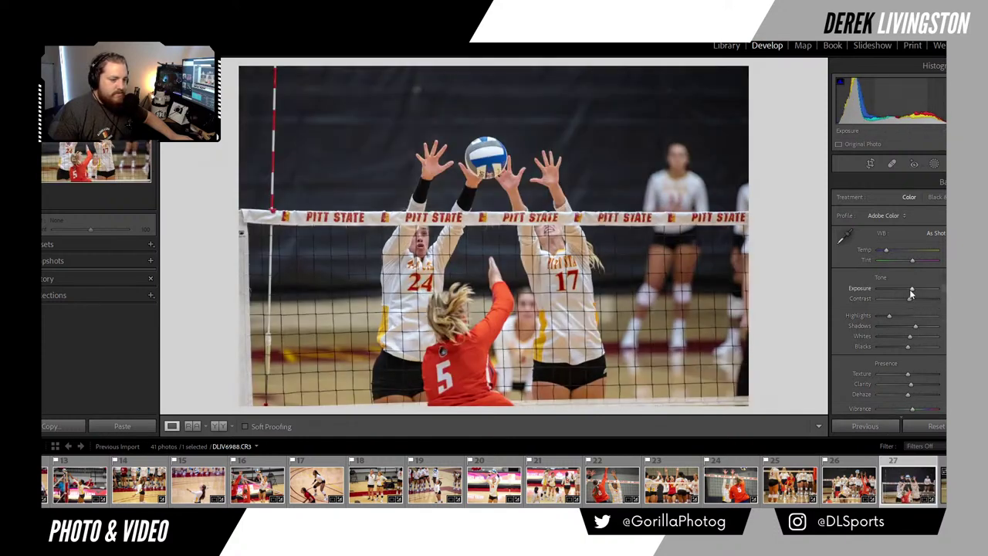
click(870, 162)
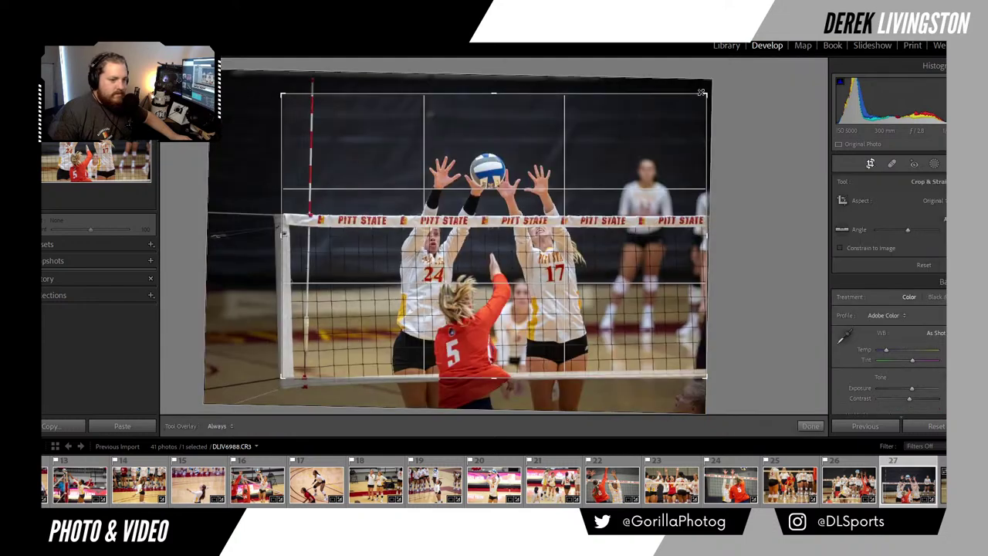
drag(692, 93, 673, 108)
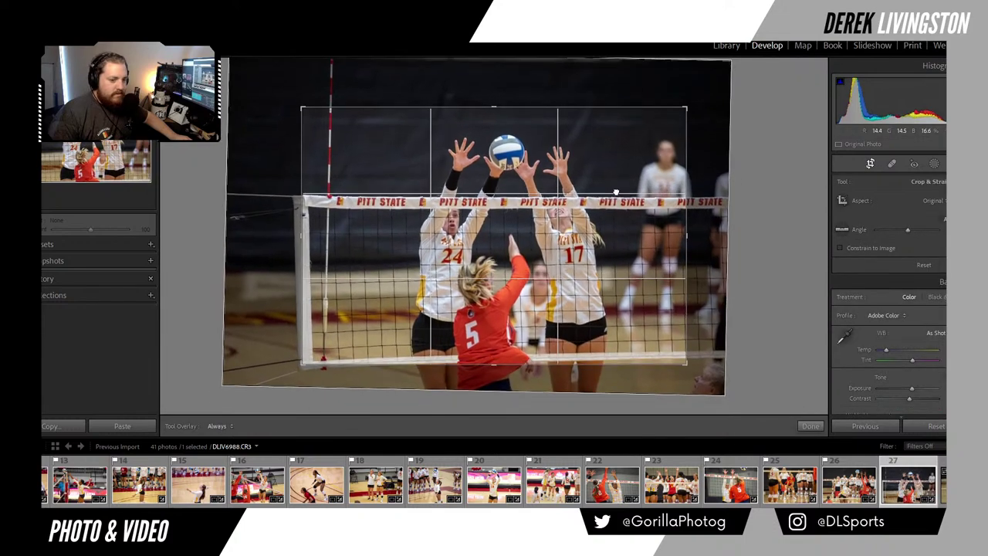
key(Return)
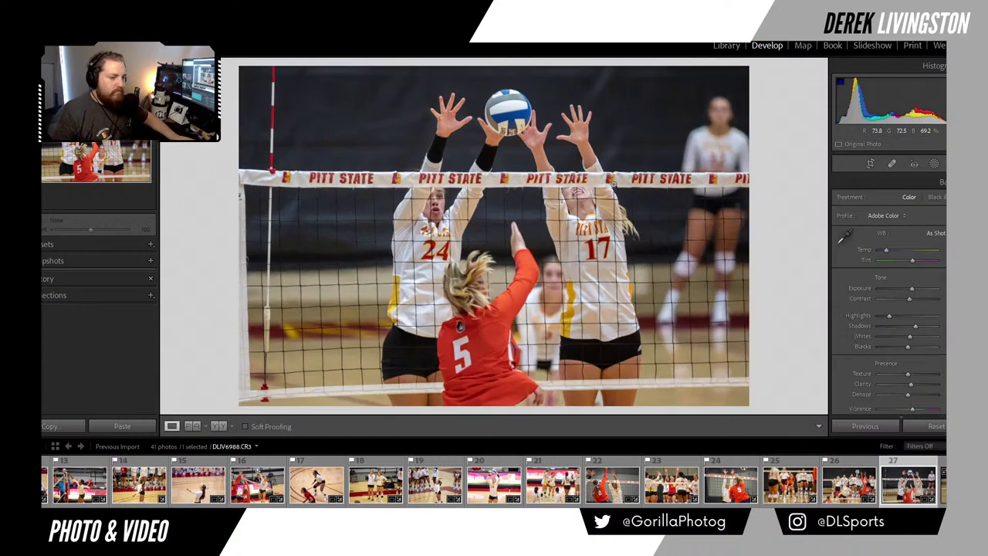
click(437, 194)
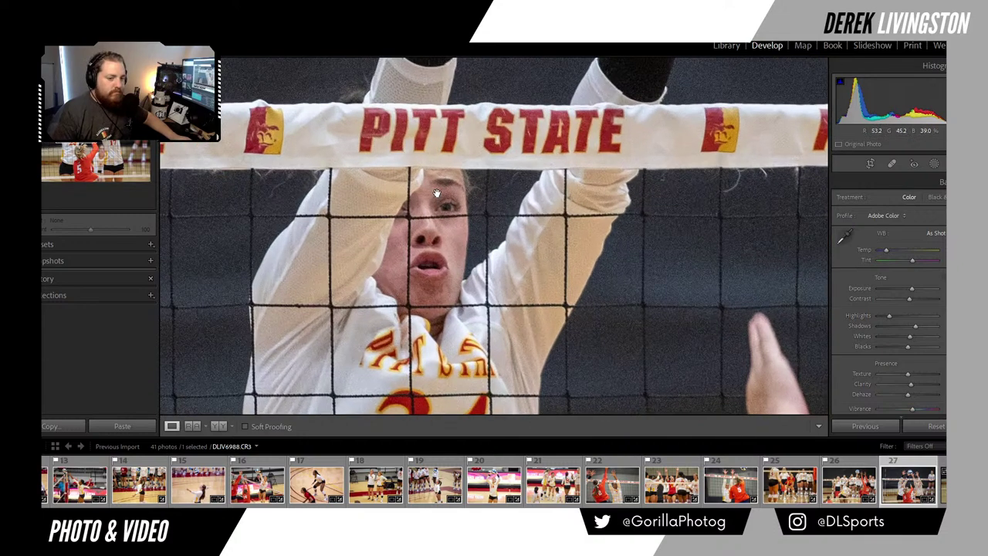
click(437, 193)
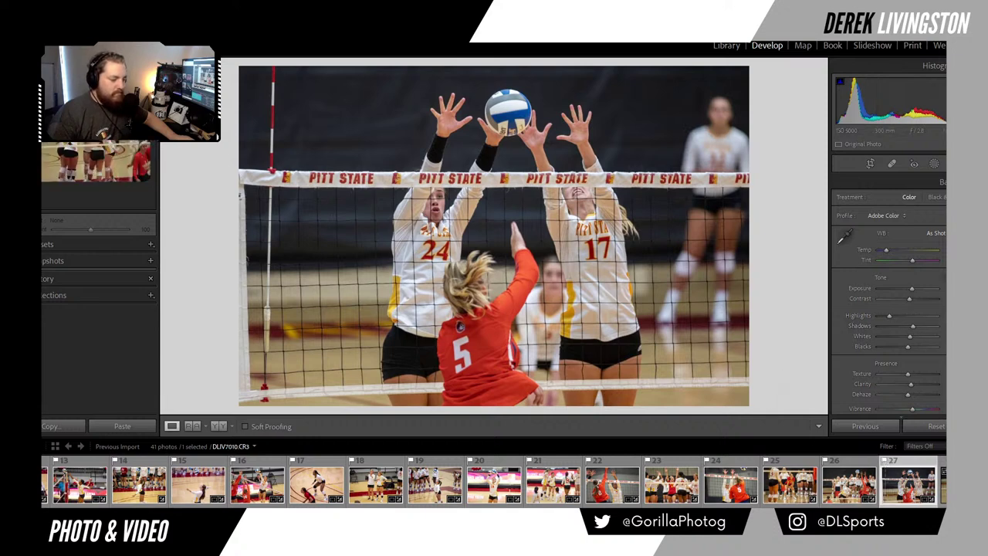
scroll(910, 474, down, 6)
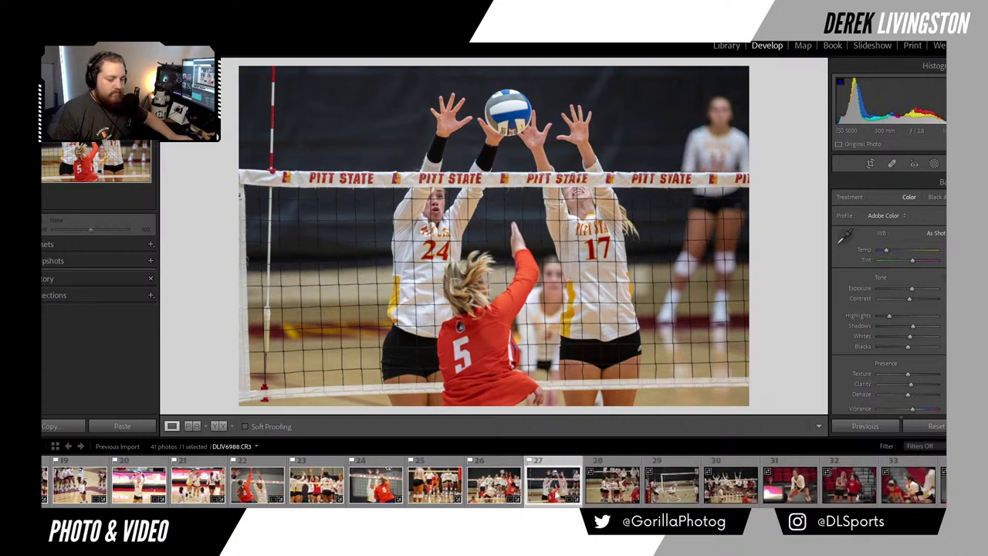
Step: Straighten and tighten photo 28's crop around the celebrating players, apply Auto tone and add clarity
click(610, 498)
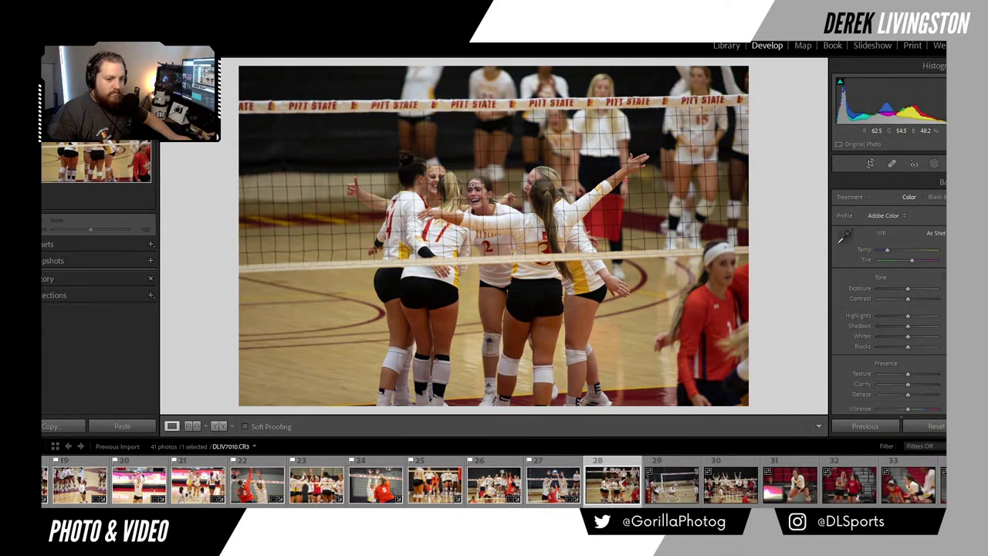
key(z)
key(z)
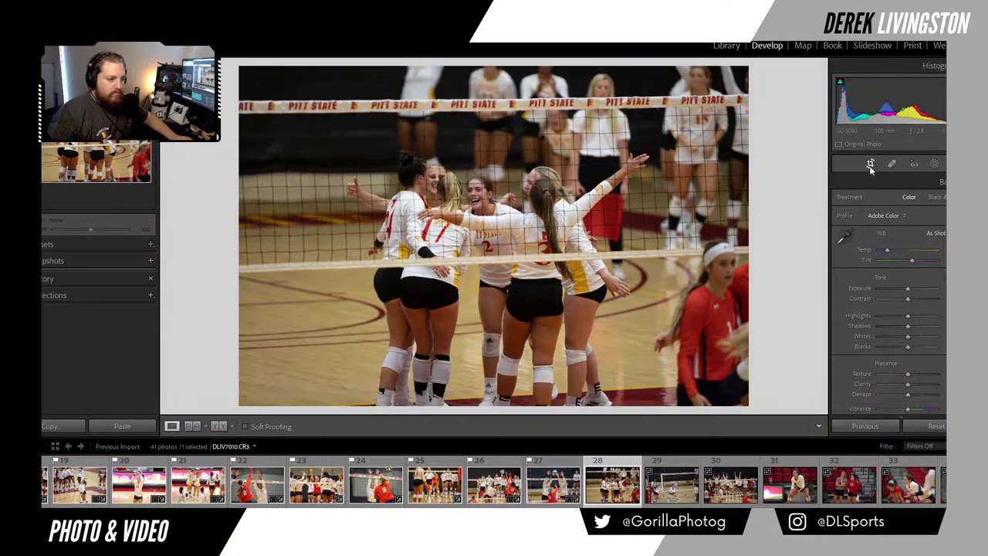
click(870, 163)
drag(754, 74, 551, 139)
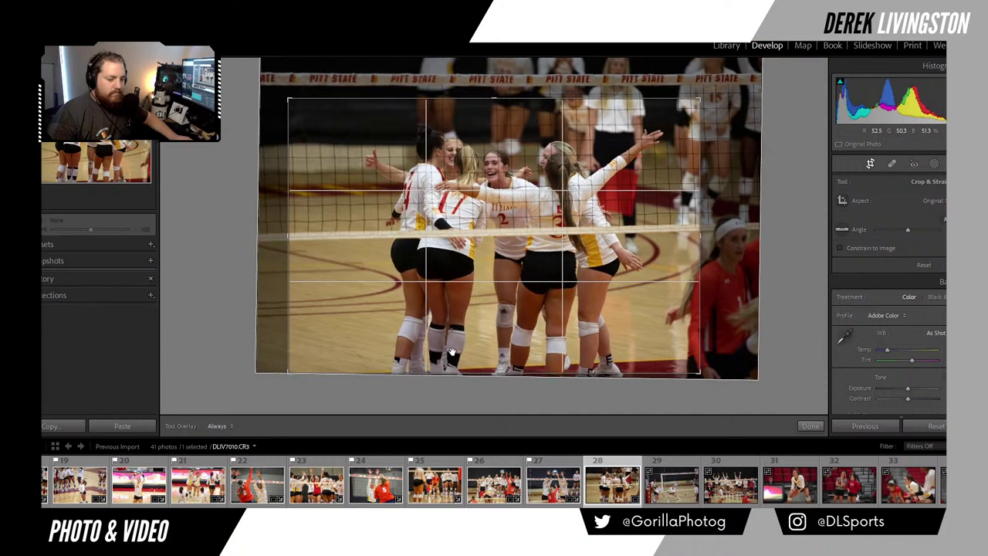
drag(455, 373, 455, 371)
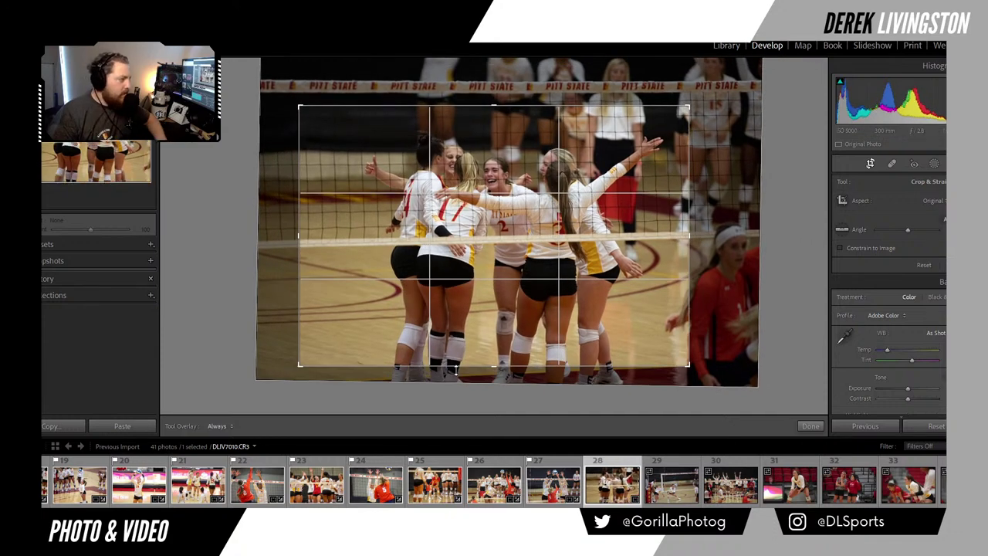
key(Return)
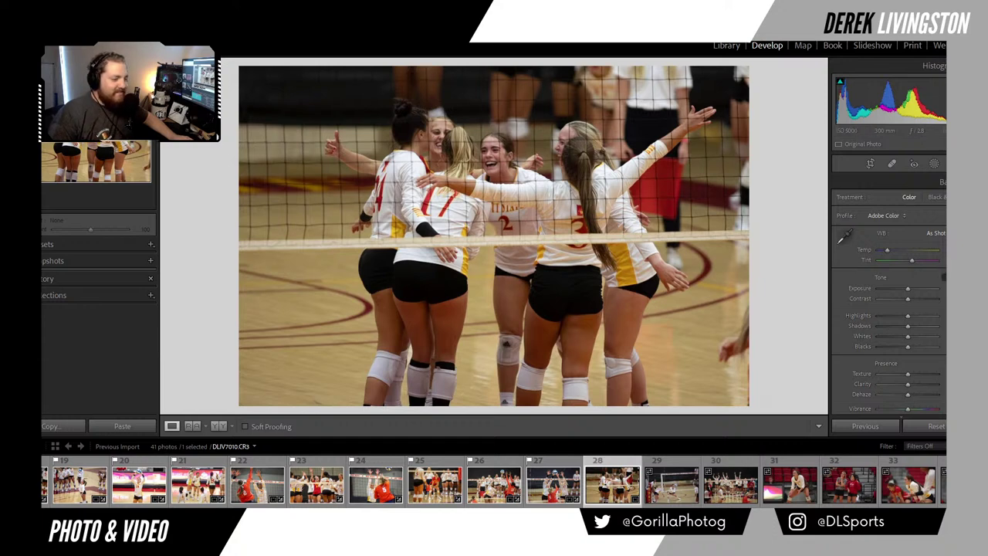
click(943, 276)
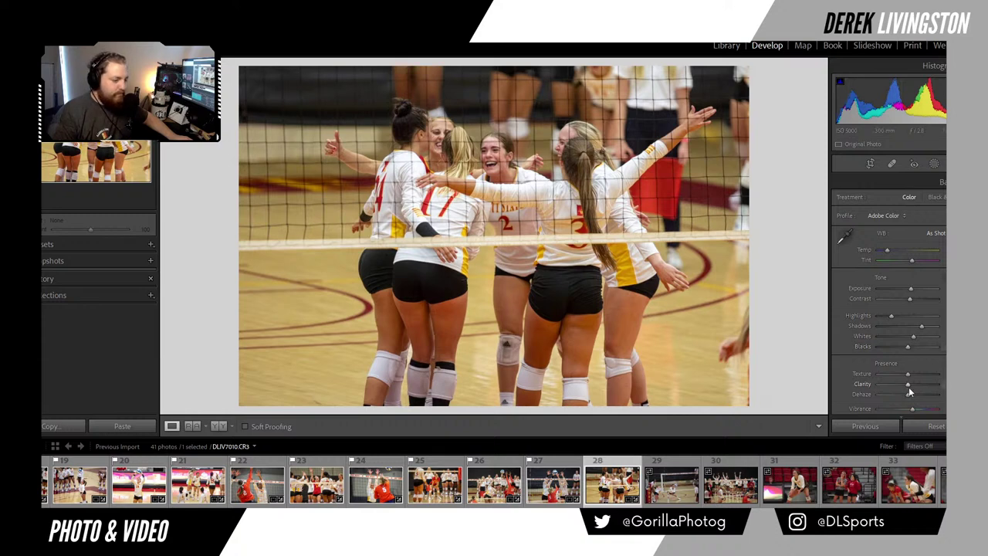
drag(908, 387, 912, 387)
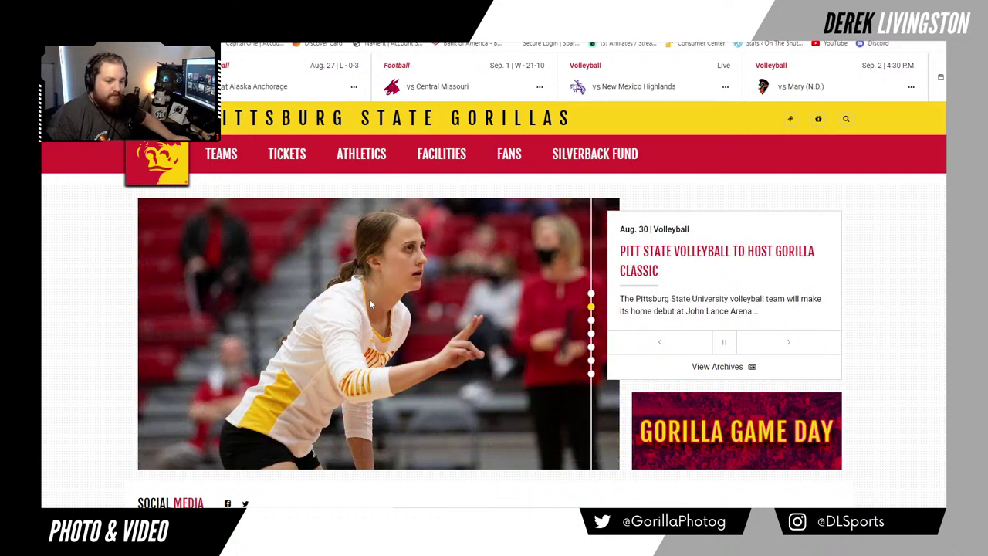
Step: Page through the homepage carousel's featured stories, ending on the volleyball story, then reload the page
click(591, 320)
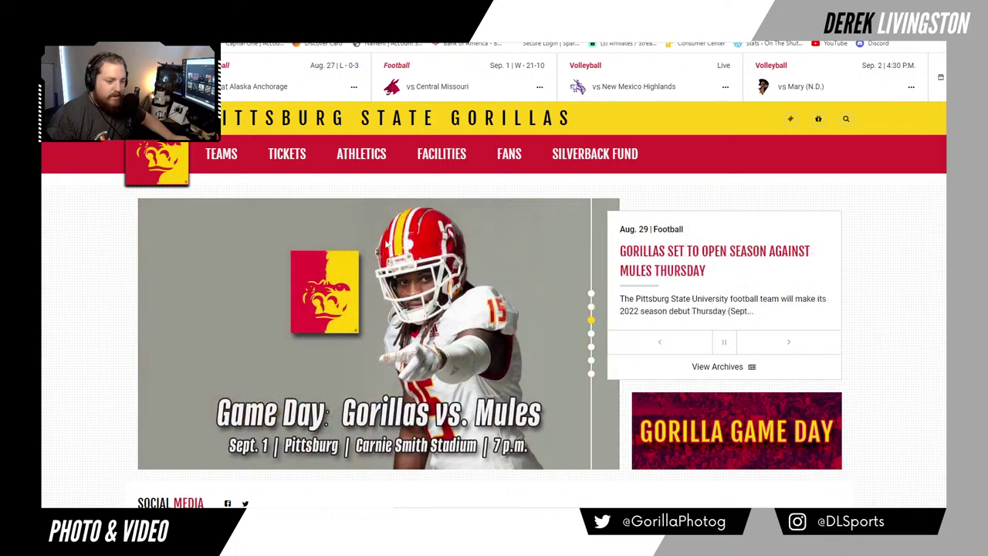
click(592, 335)
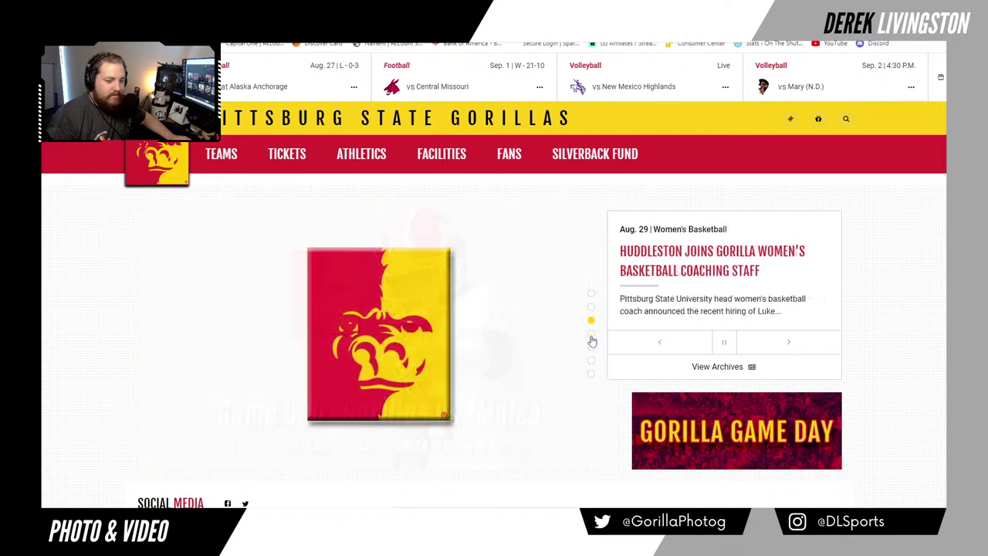
click(591, 347)
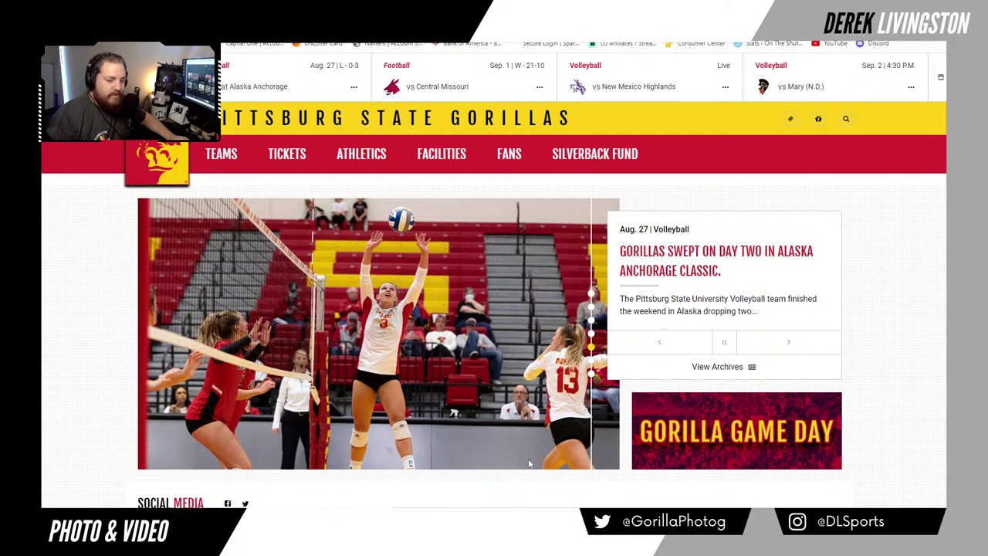
click(591, 375)
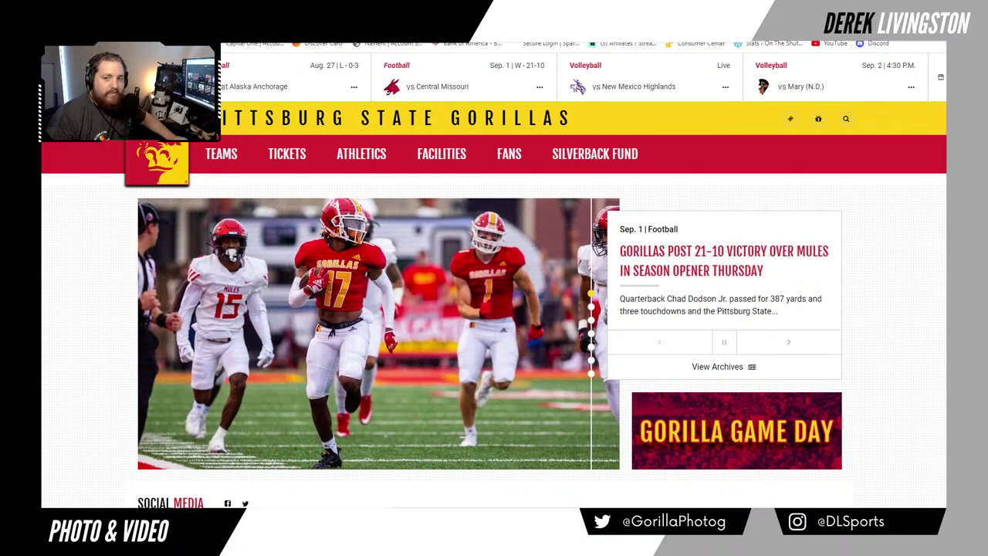
key(F5)
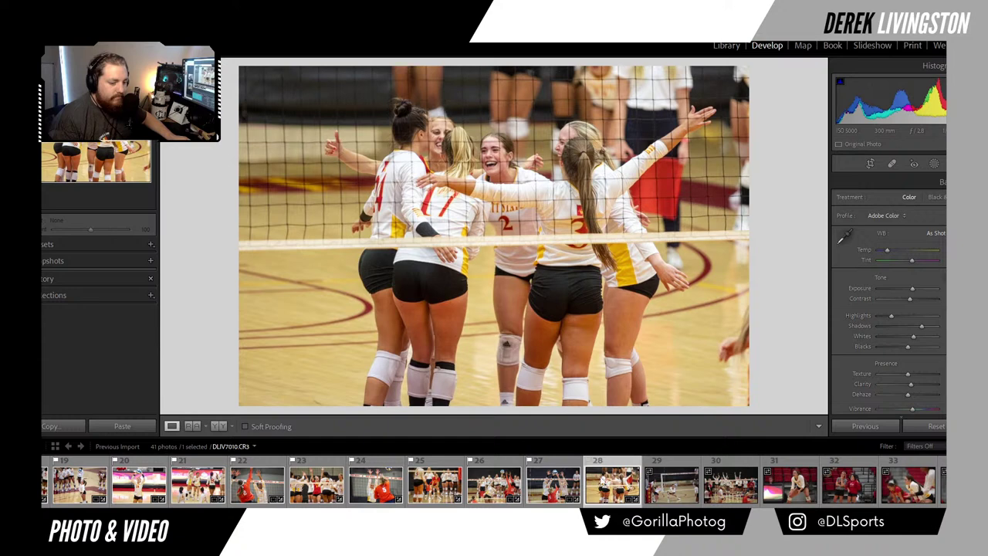
Step: Crop photo 29 in toward the digging player and straighten it with a slight rotation
click(660, 496)
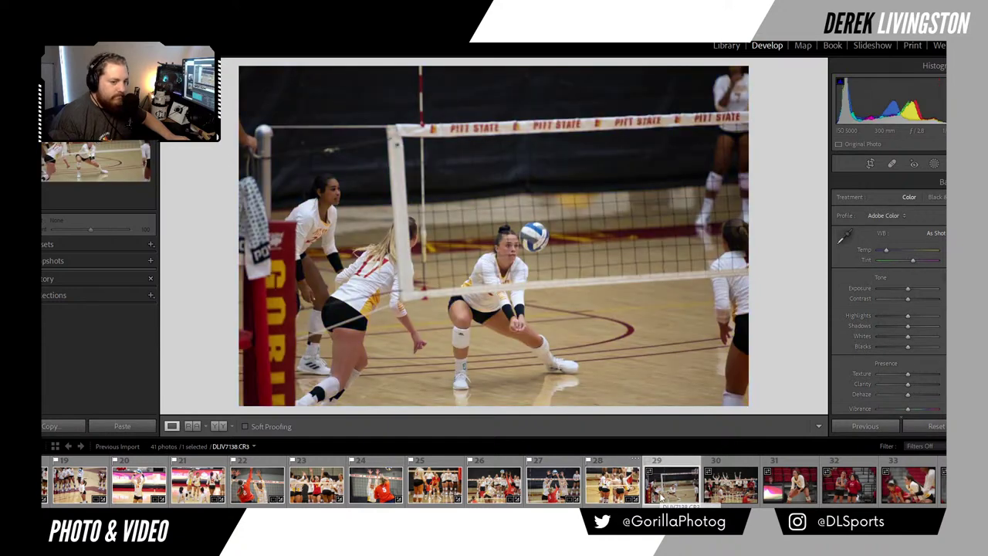
click(871, 165)
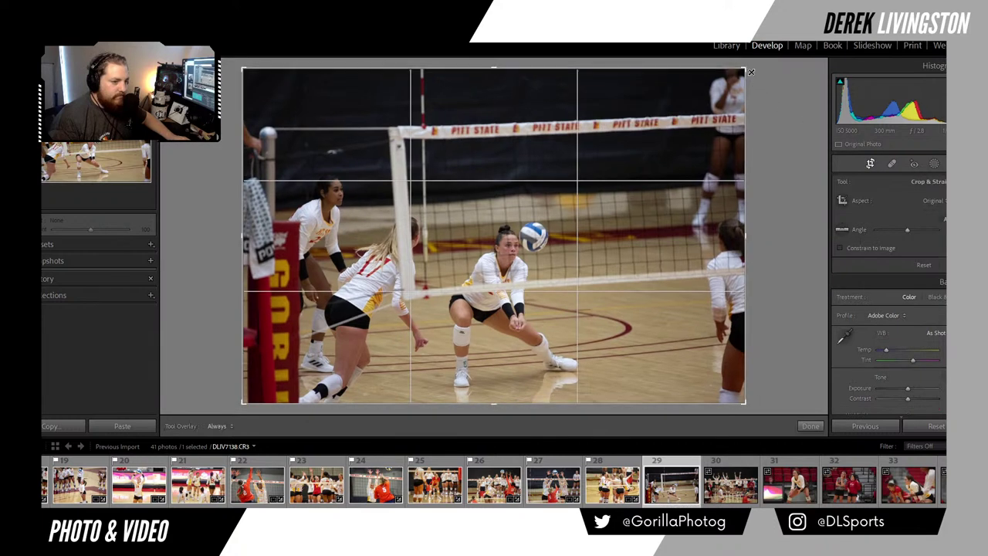
drag(749, 68, 730, 104)
drag(572, 163, 513, 163)
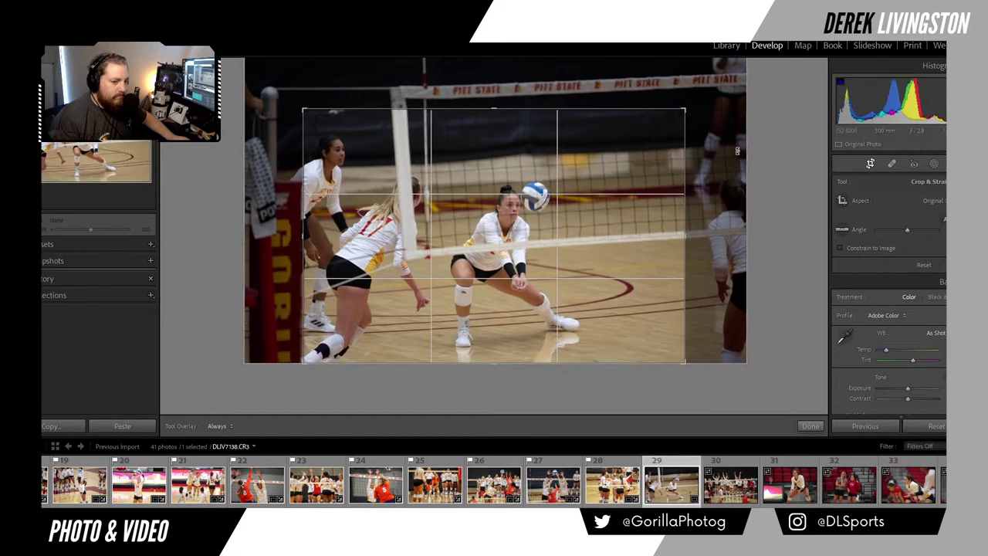
drag(757, 151, 761, 159)
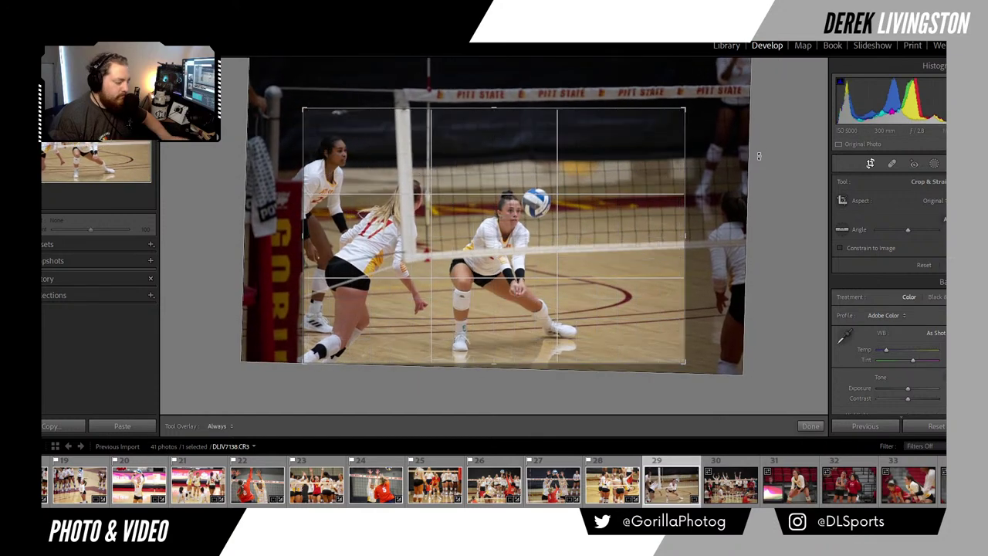
key(Return)
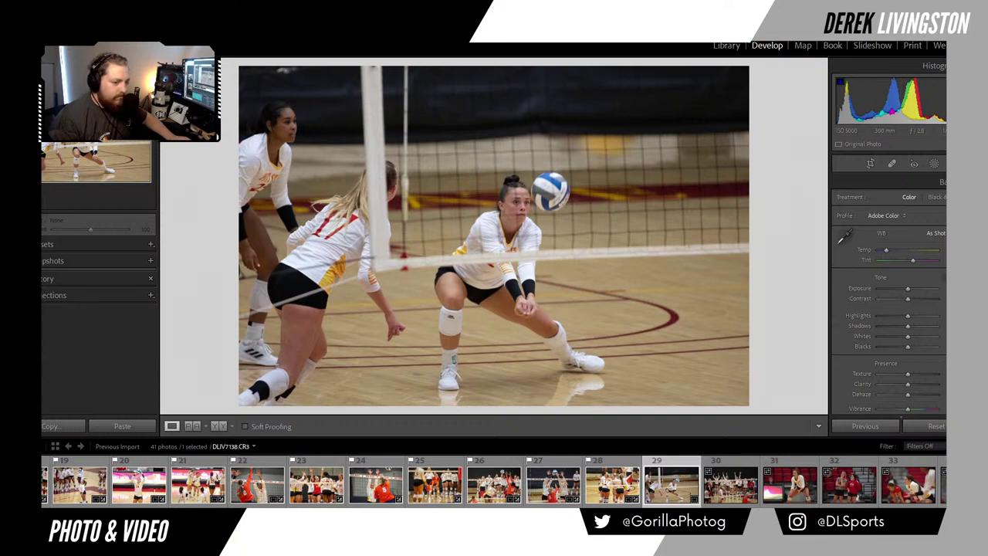
Step: Apply Auto tone, then trim more off the top of the crop and check the player's face
click(936, 277)
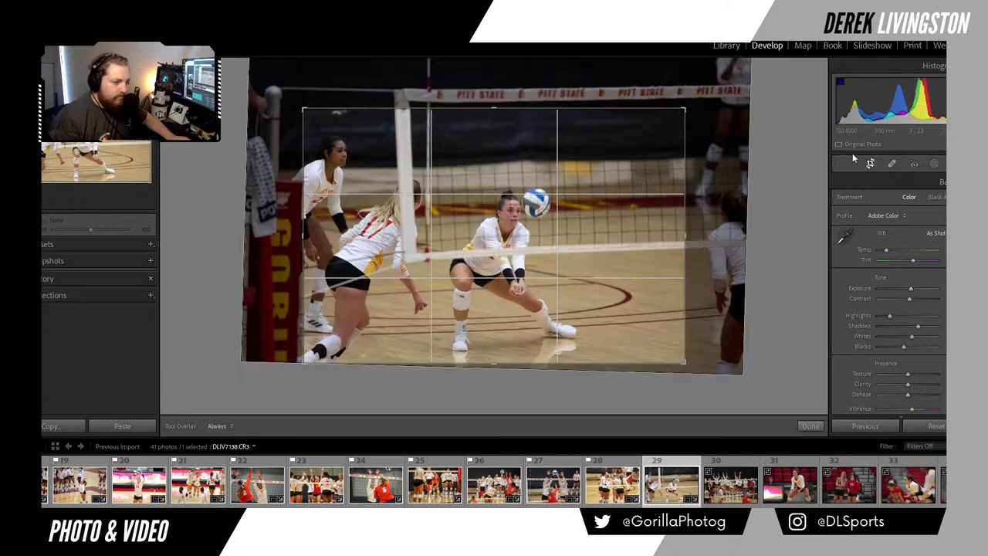
click(870, 163)
drag(564, 106, 565, 115)
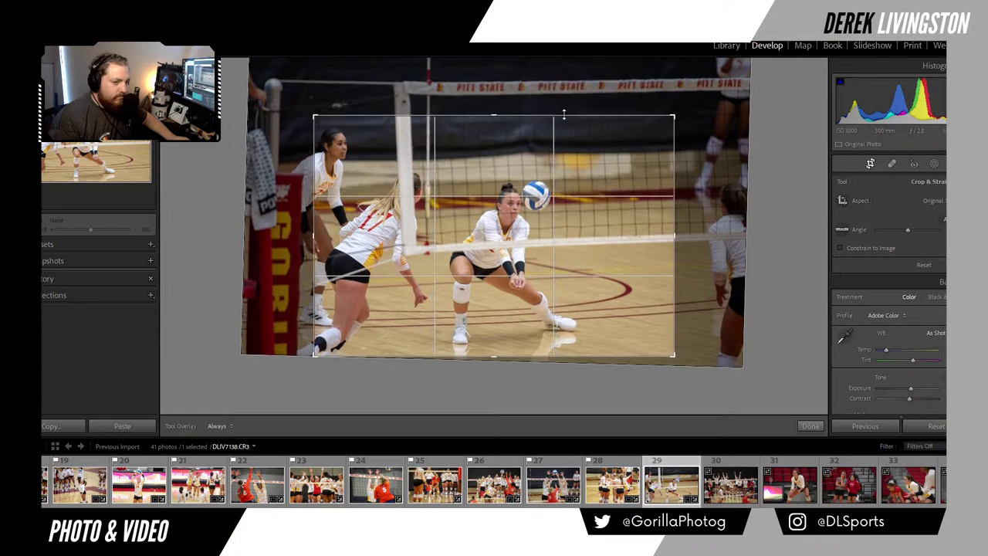
key(Return)
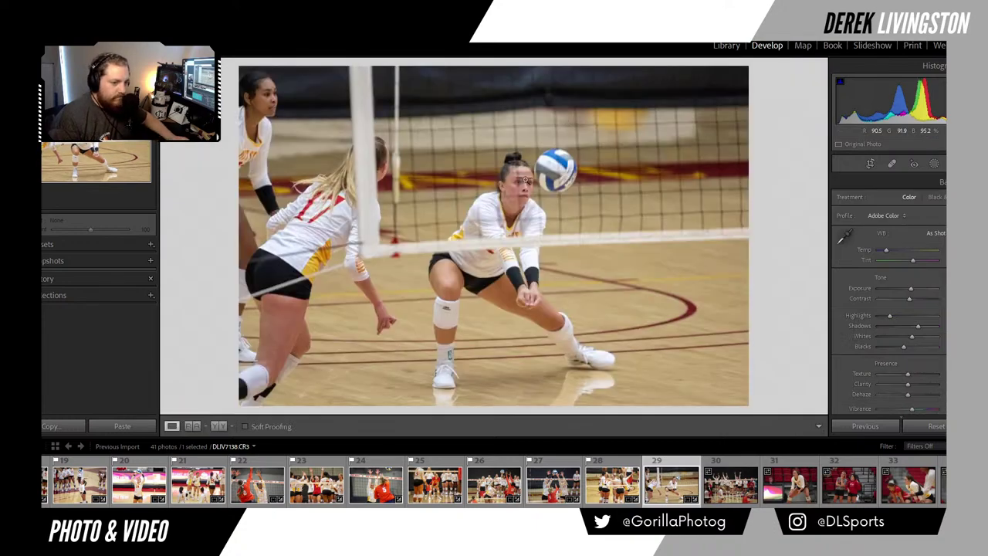
click(565, 120)
click(566, 120)
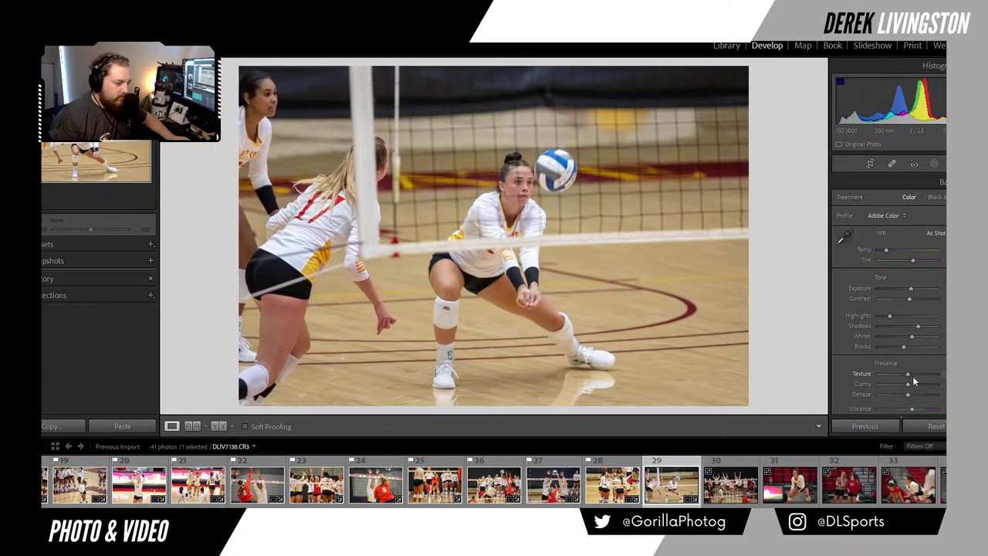
Step: Add a touch of Clarity and fine-tune the Highlights and Whites sliders
drag(908, 384, 910, 385)
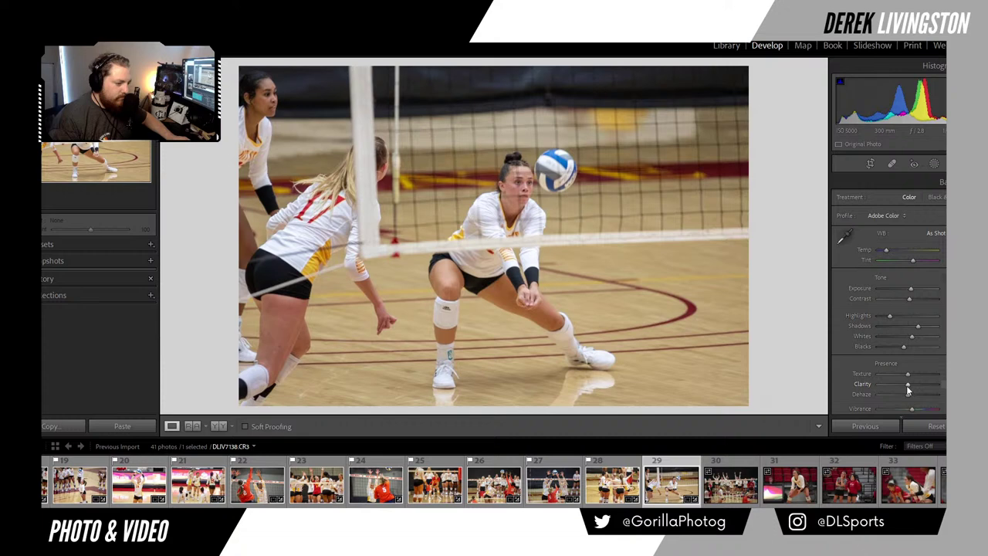
click(906, 315)
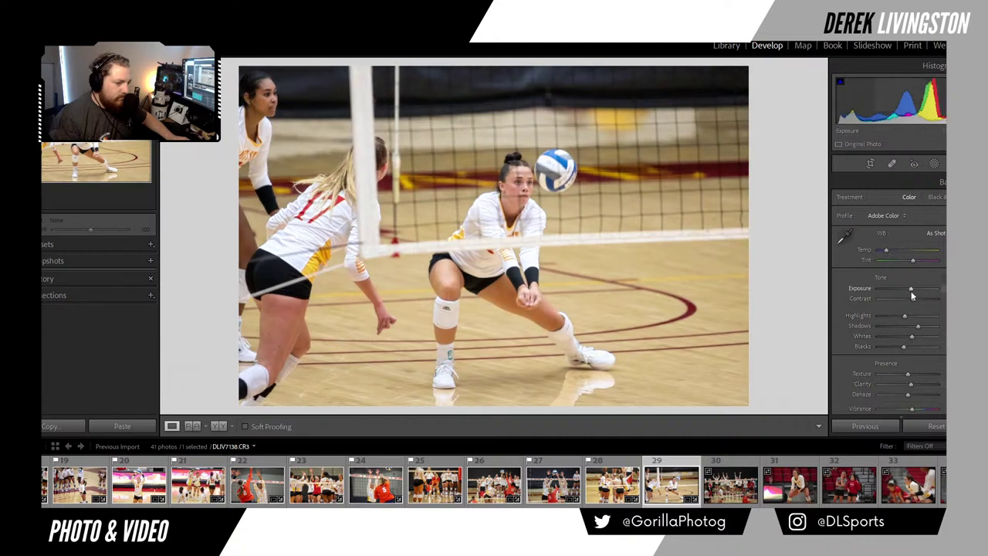
drag(906, 315, 911, 337)
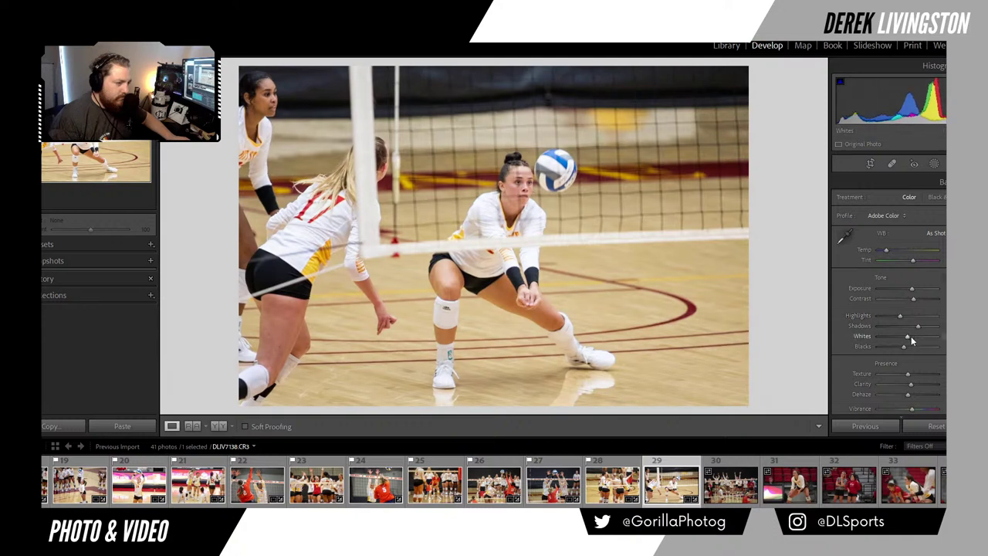
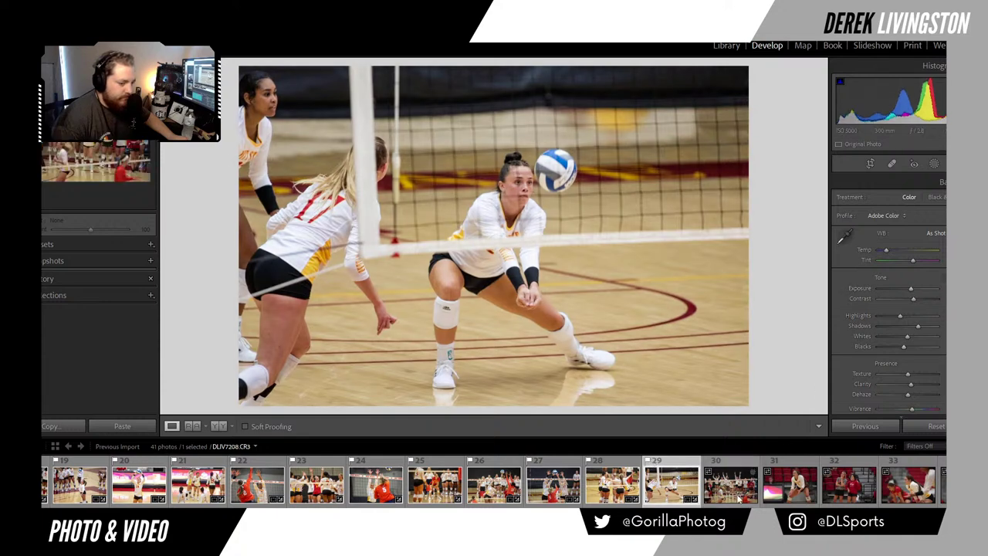
Step: Auto-tone the team celebration photo (thumbnail 30), add slight contrast, then open thumbnail 31
click(753, 473)
key(ctrl+u)
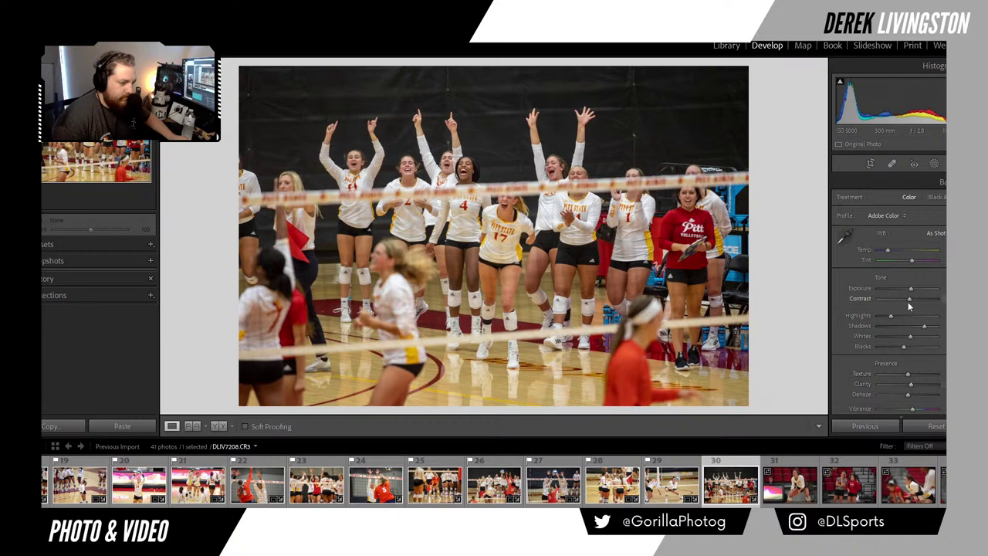
drag(908, 303, 909, 304)
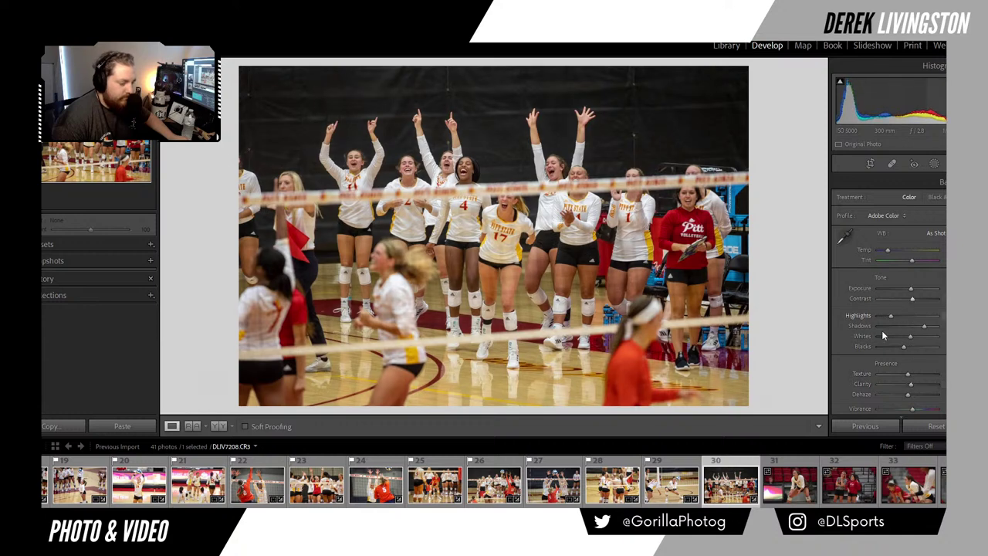
click(782, 491)
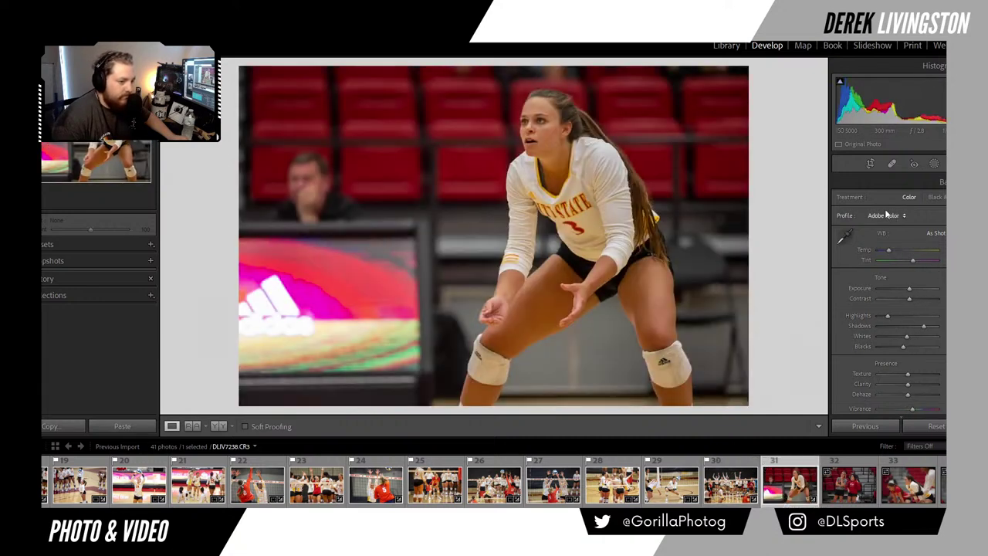
Step: Crop the number 3 player photo in from the left and nudge Exposure up slightly
click(871, 164)
drag(243, 179, 266, 177)
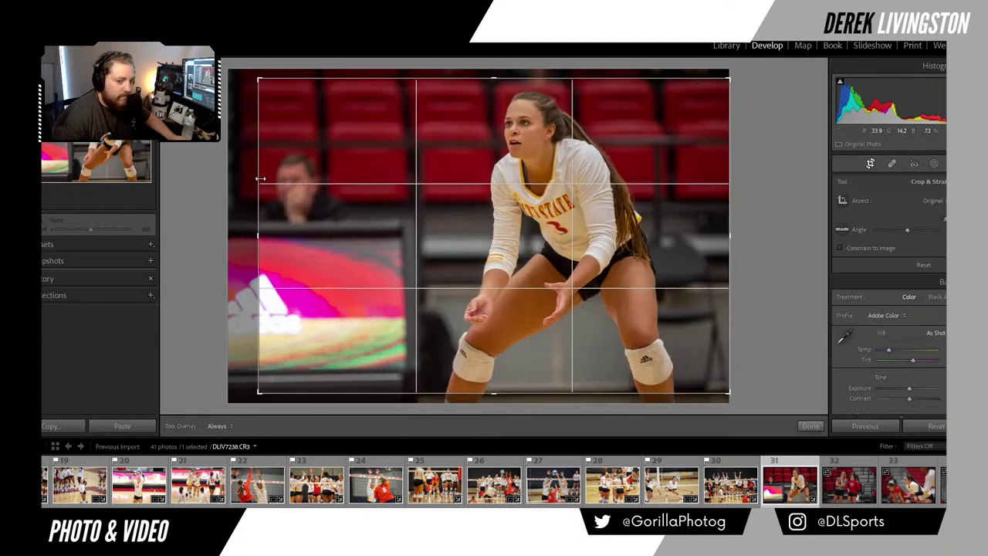
key(Return)
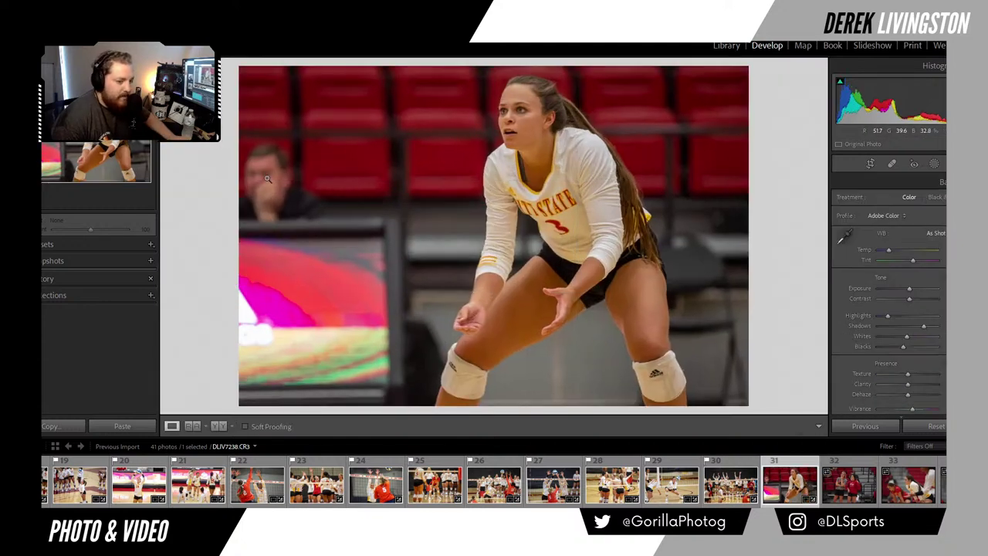
drag(912, 290, 909, 289)
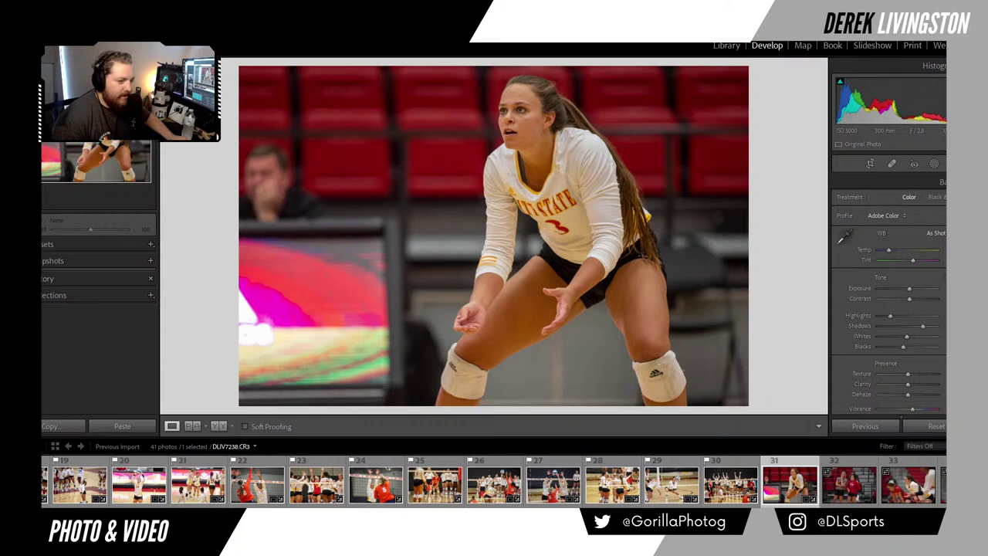
click(911, 290)
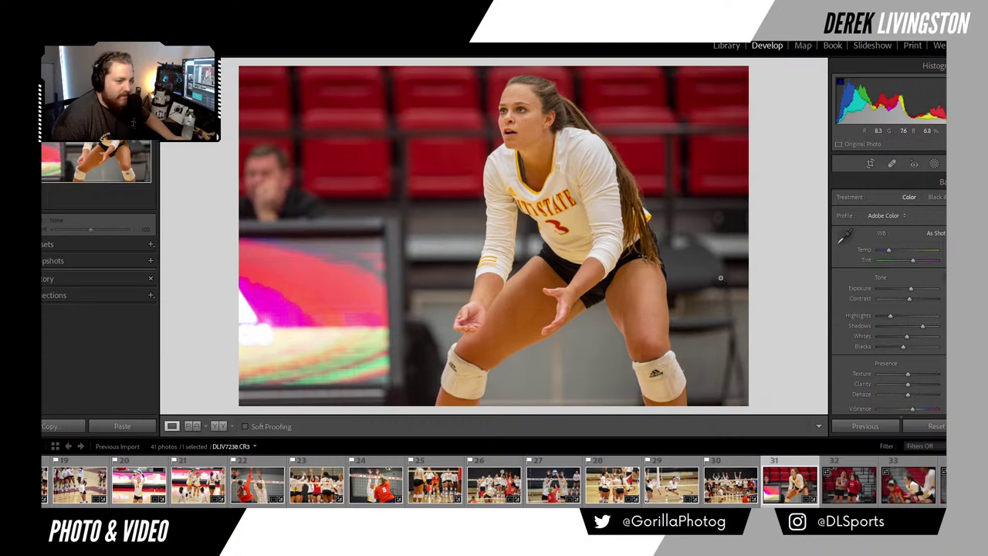
Step: Check focus on her face, cool Temp slightly, and open the coaches photo
click(498, 109)
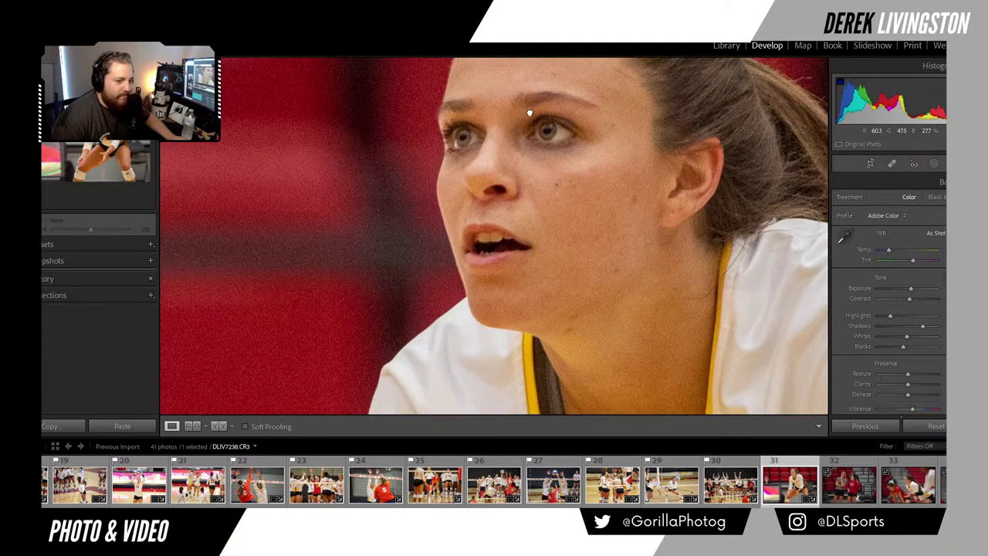
click(530, 113)
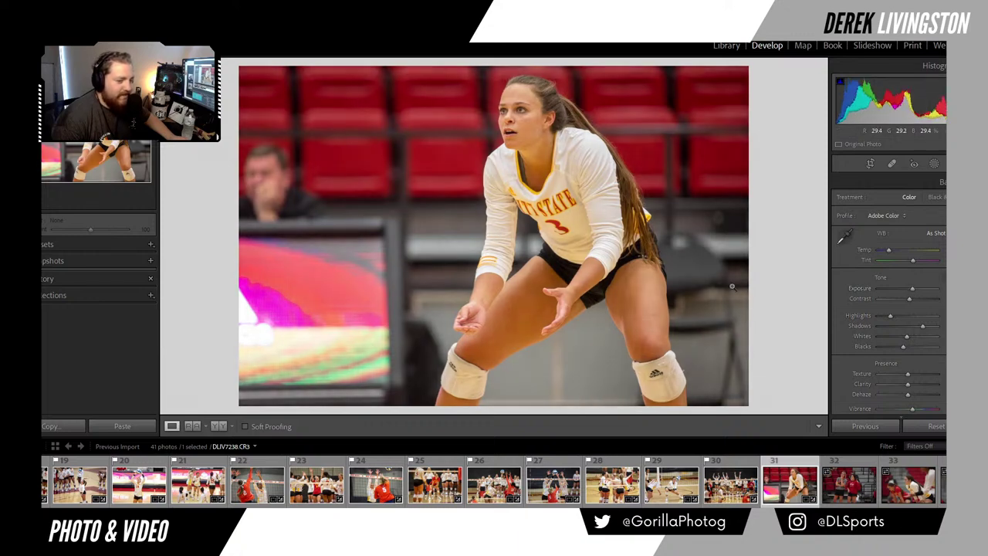
drag(890, 248, 887, 248)
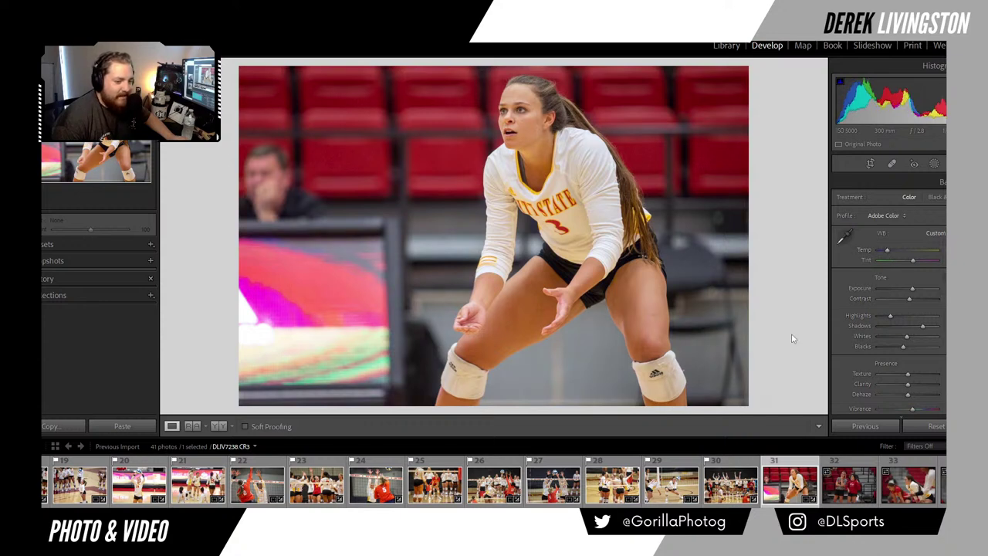
click(849, 498)
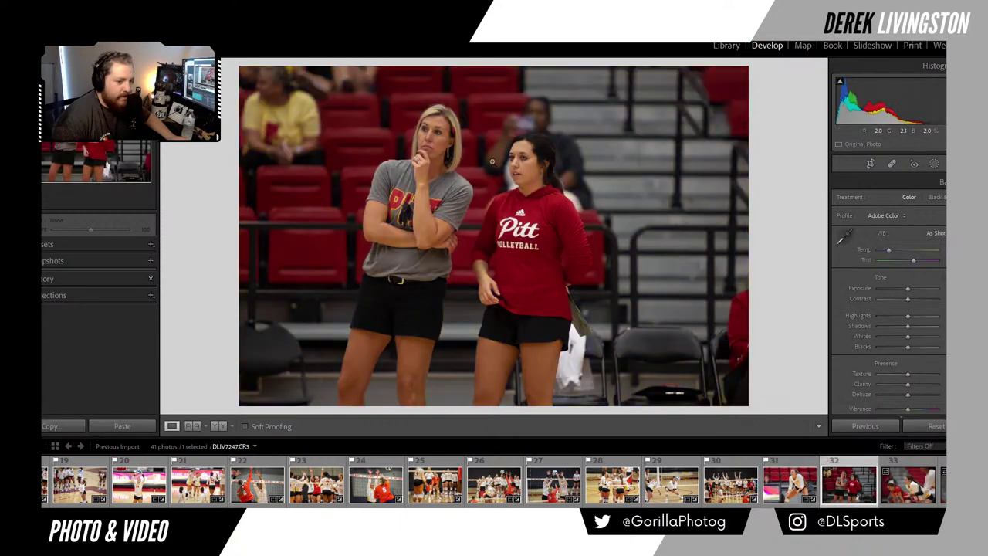
Step: Auto-tone the coaches photo, reset a trial crop to full frame, and open thumbnail 33
key(ctrl+u)
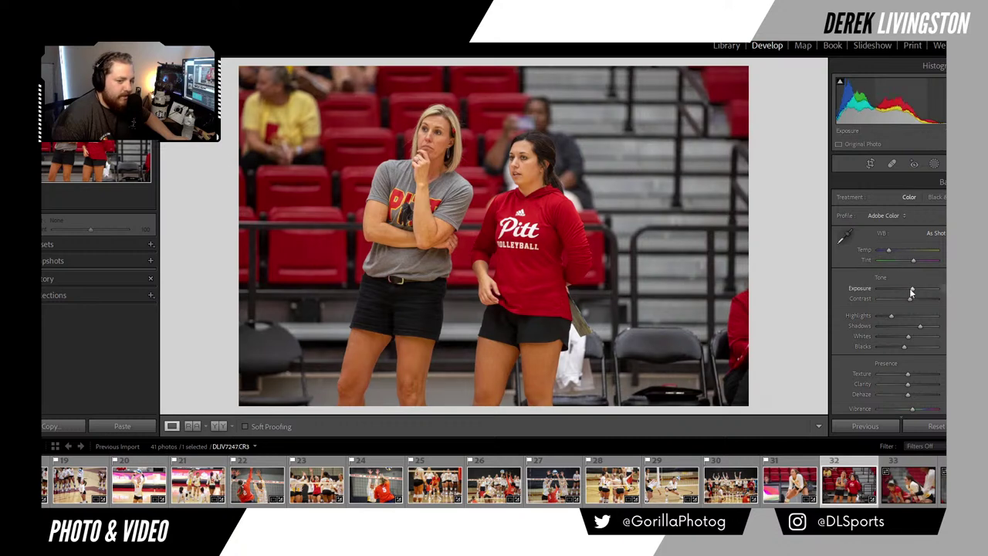
click(870, 163)
drag(730, 202, 704, 205)
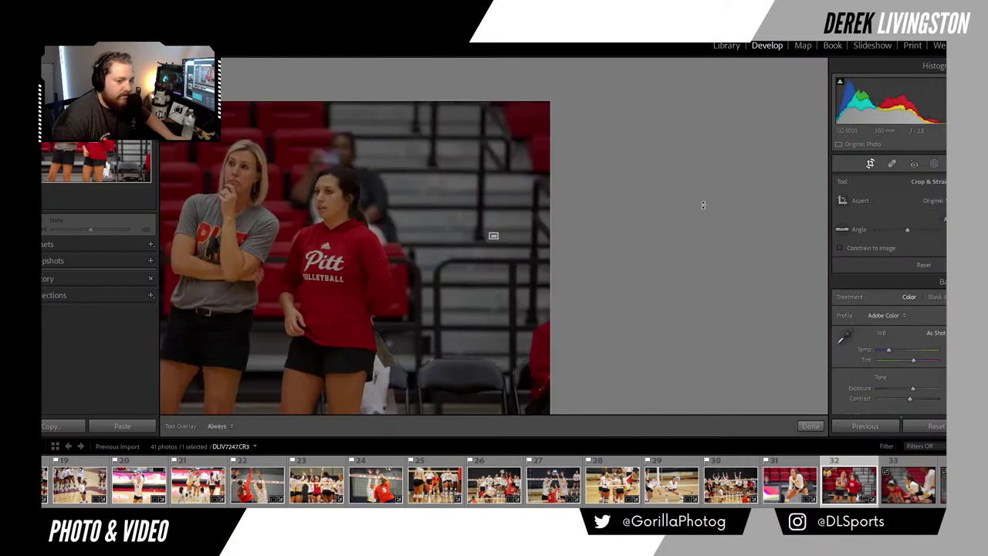
click(925, 266)
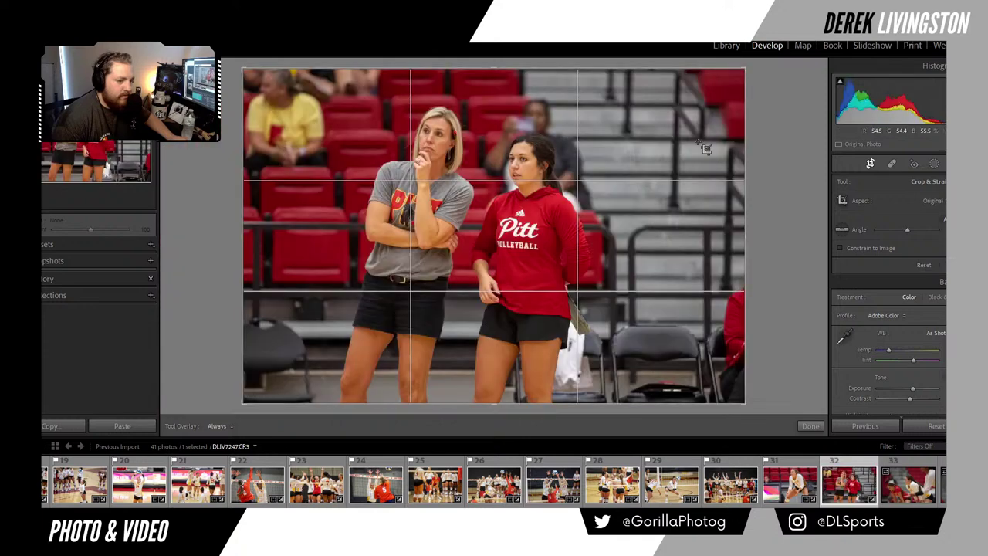
key(Return)
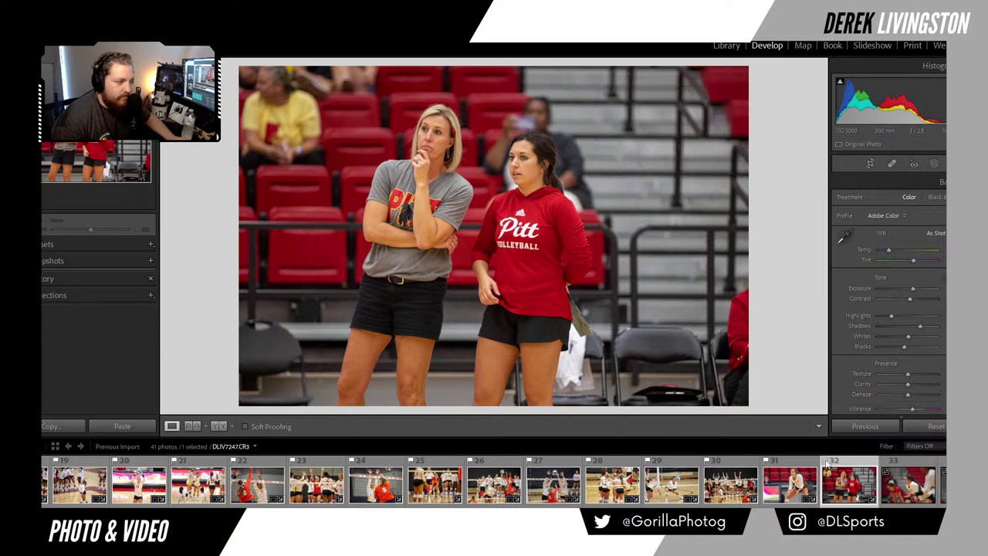
click(901, 494)
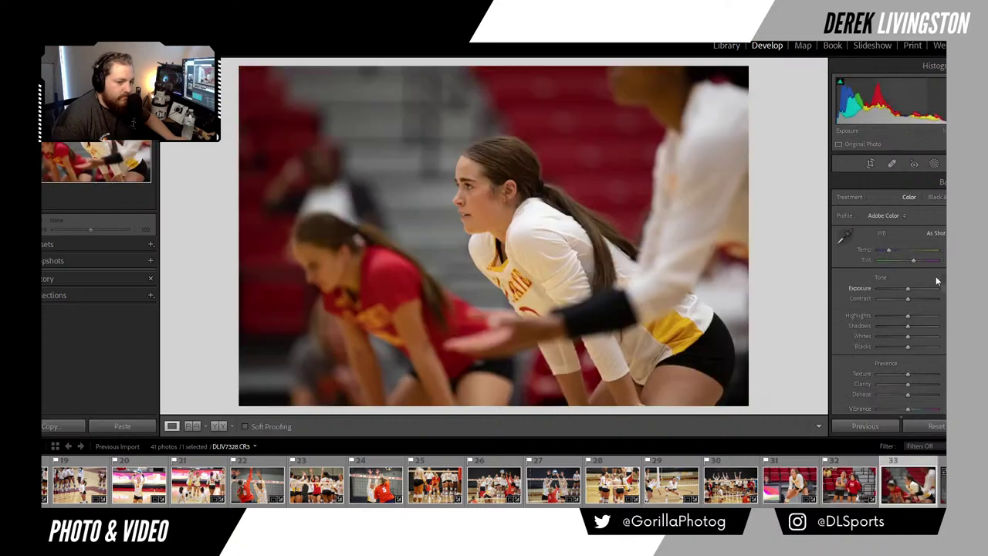
Step: Auto-tone the two-player photo and crop it down from the top
key(ctrl+u)
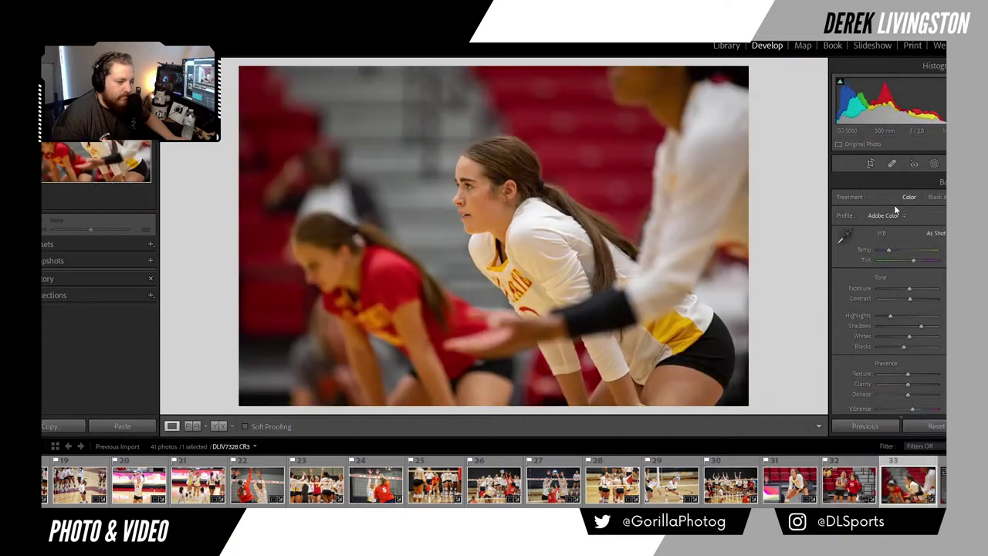
click(871, 164)
drag(552, 62, 550, 81)
key(Return)
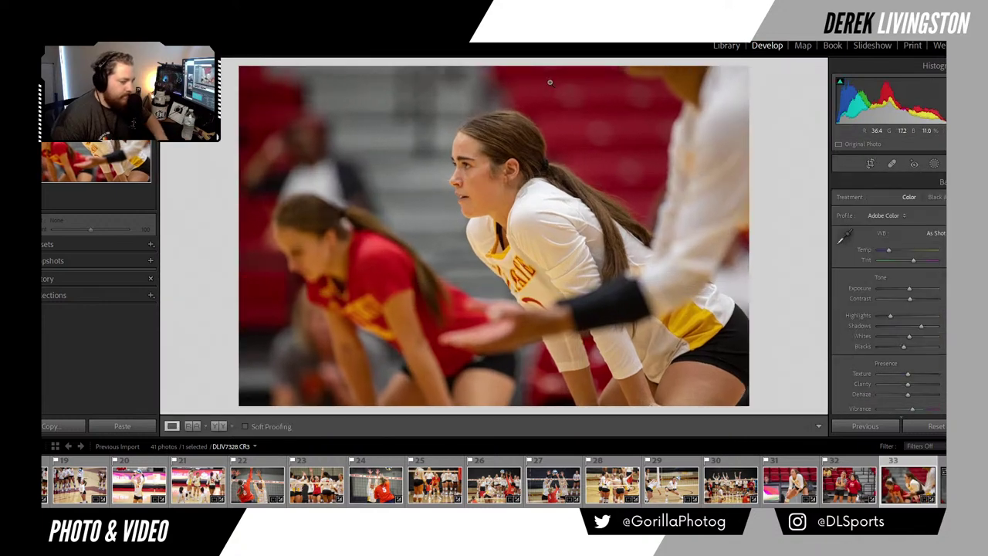
Step: Raise Clarity and Highlights, cool Temp slightly, and go to the next photo
drag(909, 384, 911, 383)
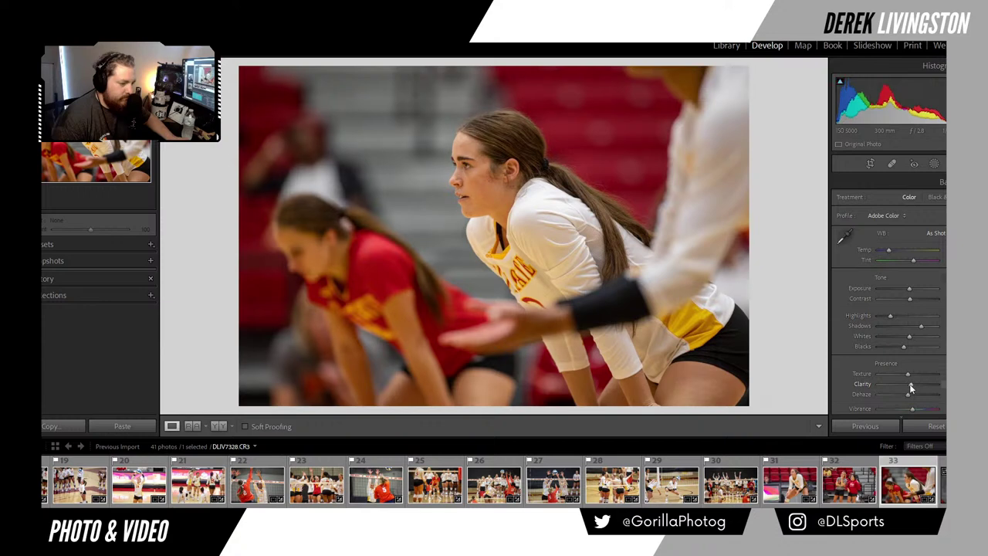
drag(890, 315, 915, 300)
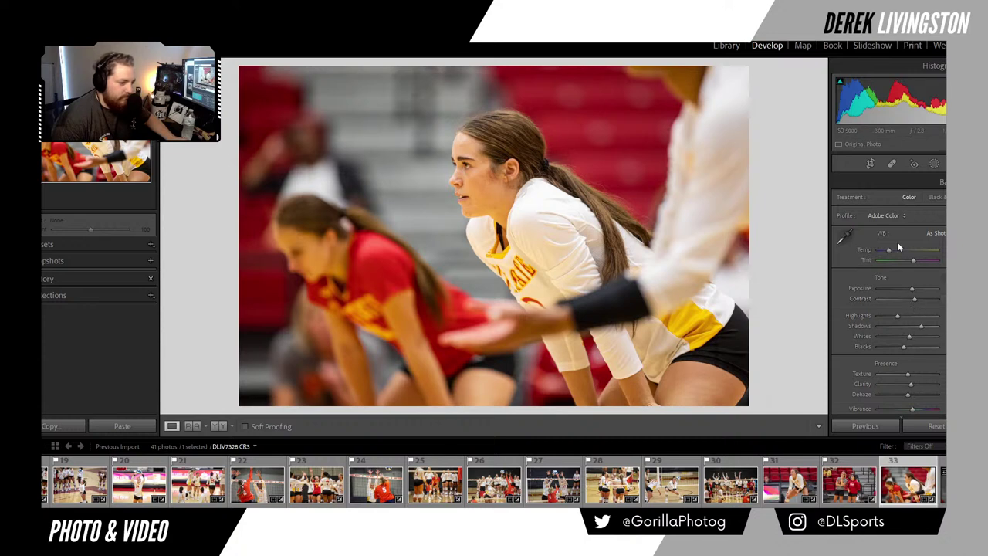
drag(891, 249, 888, 249)
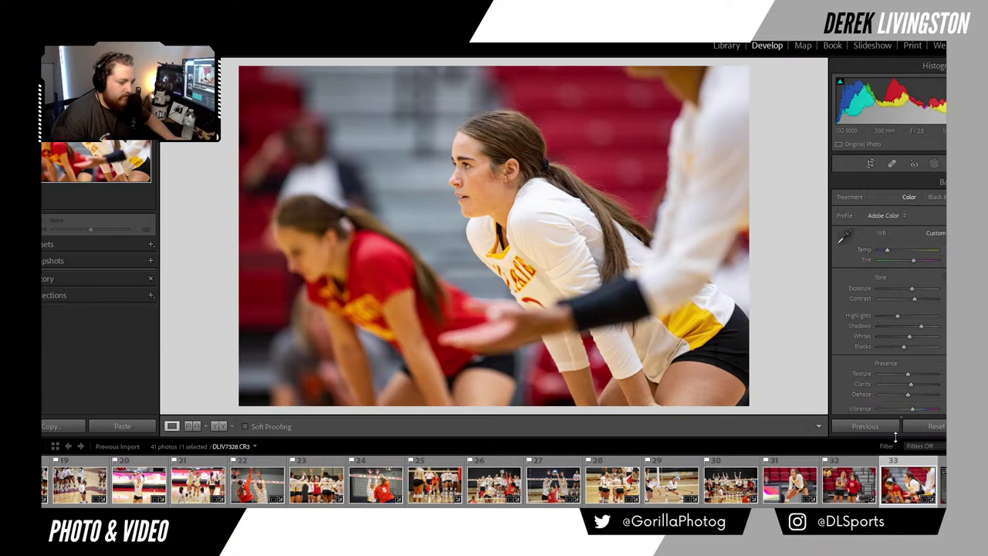
click(940, 479)
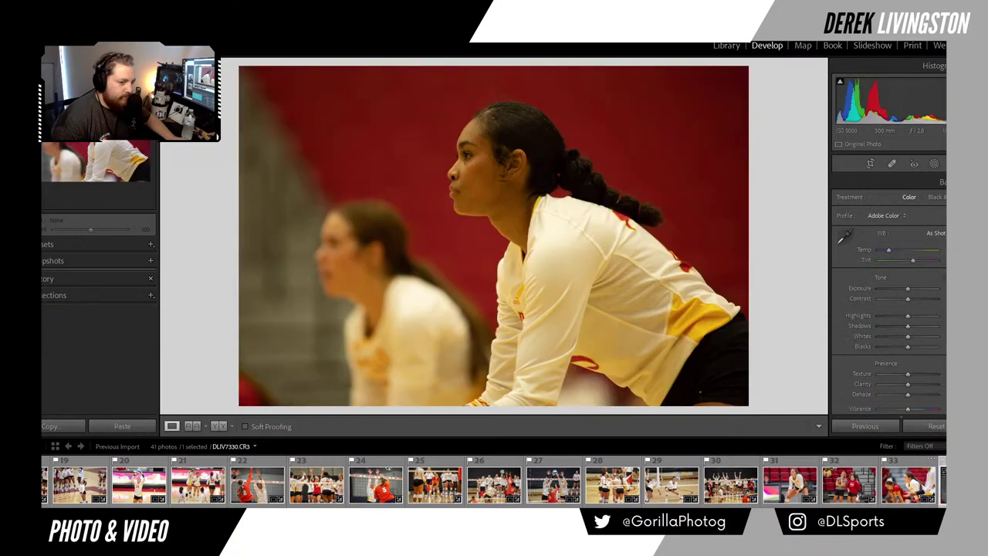
Step: Apply Previous settings to the braided-hair profile shot and crop in from the right
click(892, 427)
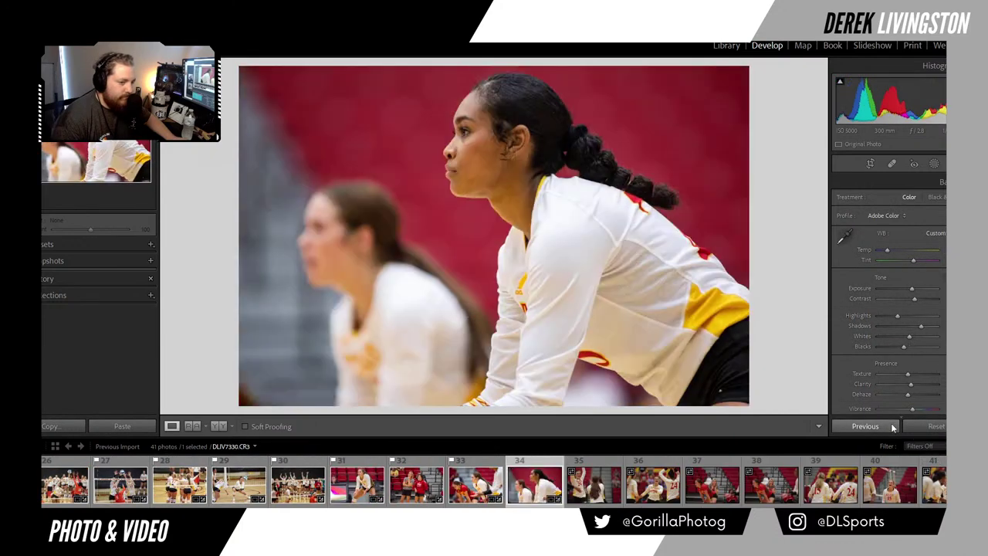
click(867, 164)
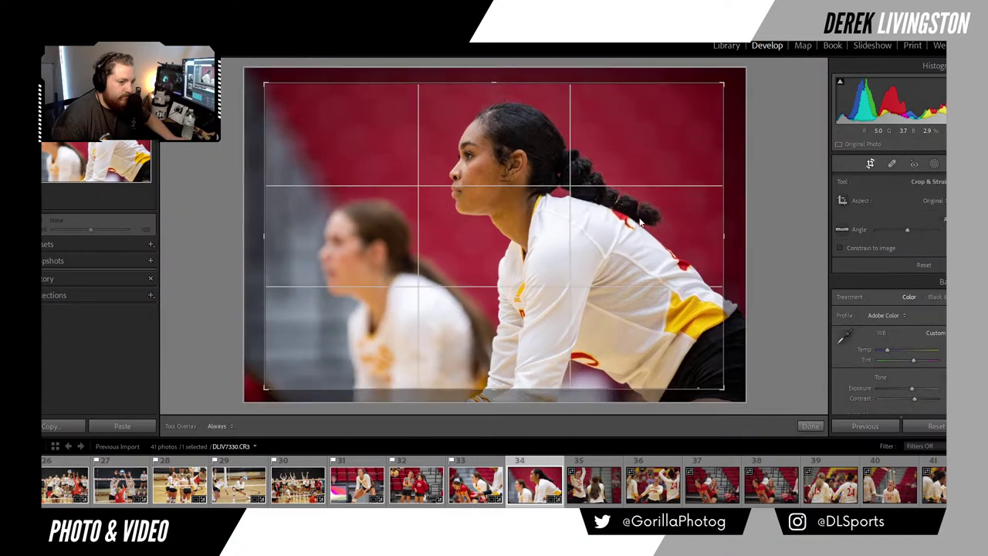
drag(710, 234, 761, 236)
key(Return)
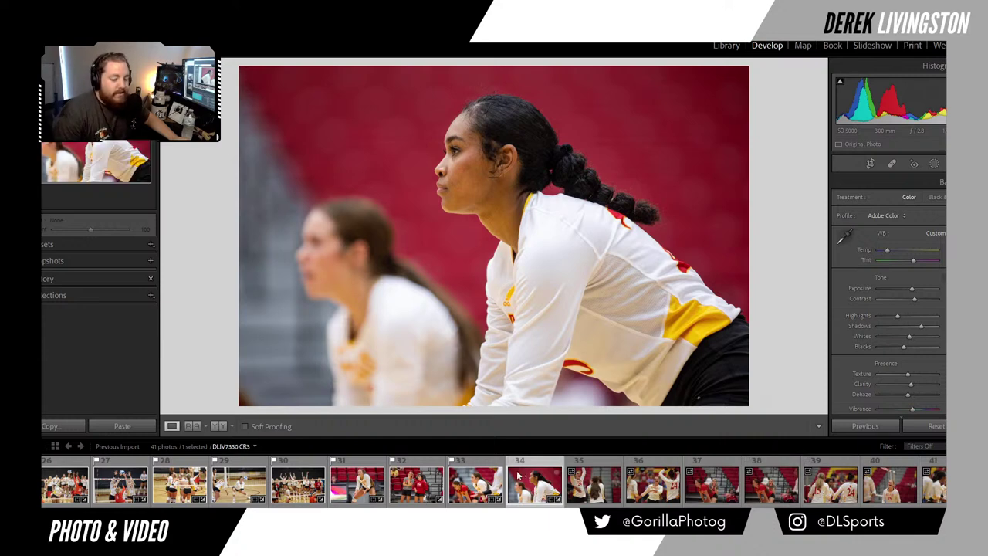
Step: Open the number 24 celebration photo, paste the copied settings, and crop in from the right
click(593, 482)
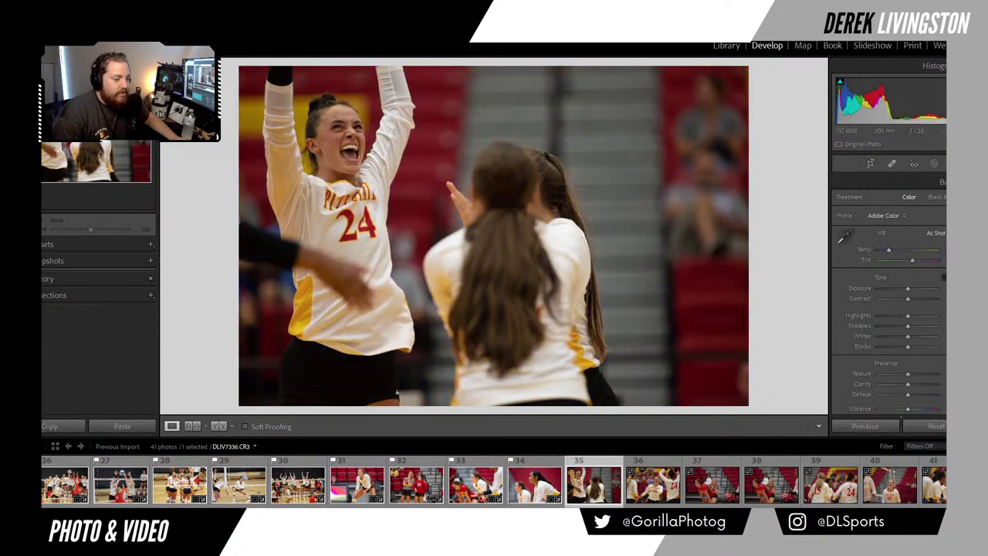
key(ctrl+shift+v)
click(876, 165)
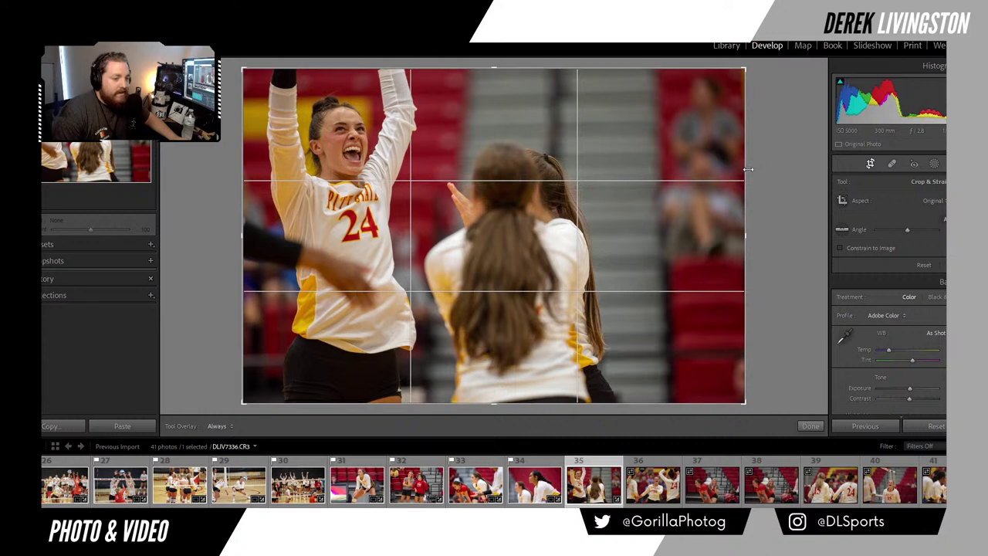
drag(746, 176, 727, 176)
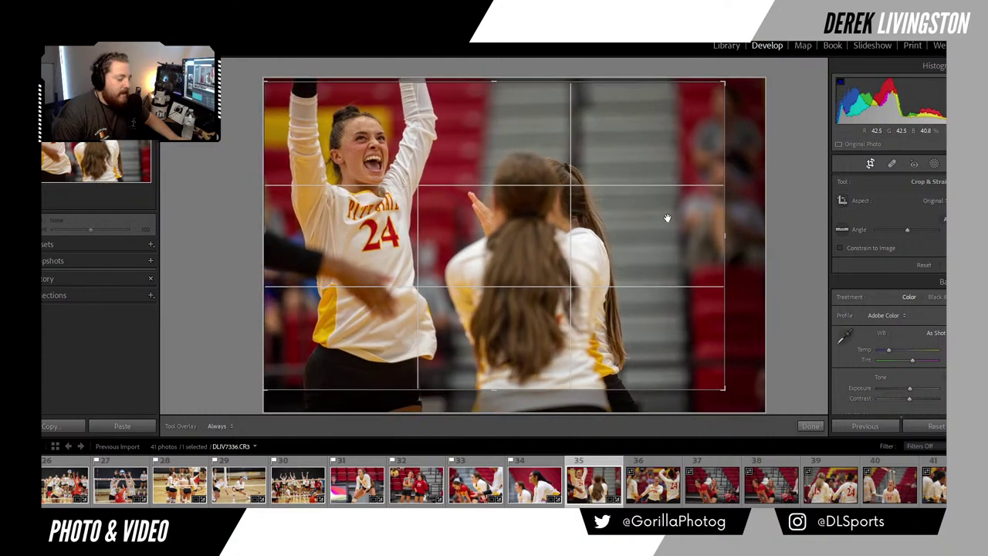
key(Return)
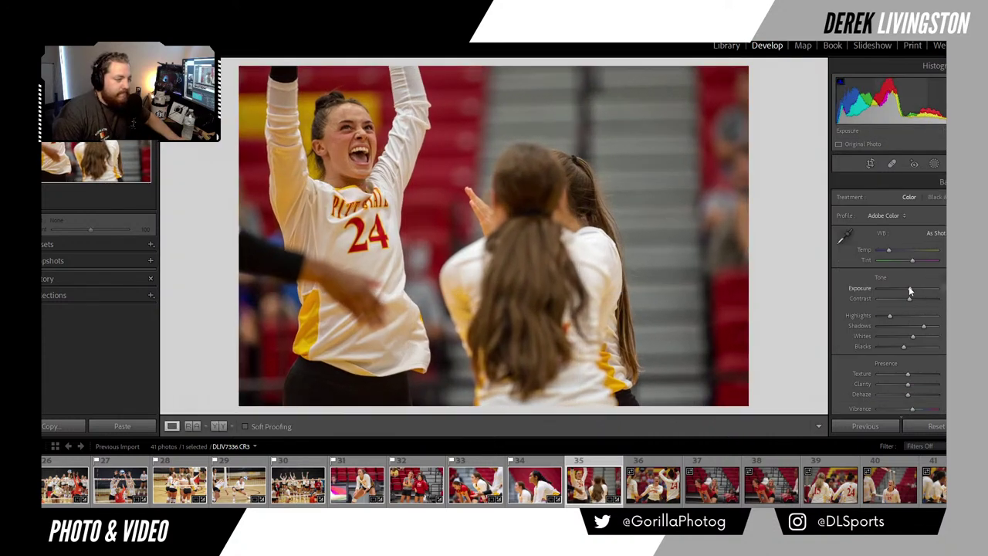
Step: Brighten the exposure slightly, check her face zoomed in, and cool Temp to Custom WB
drag(909, 290, 912, 290)
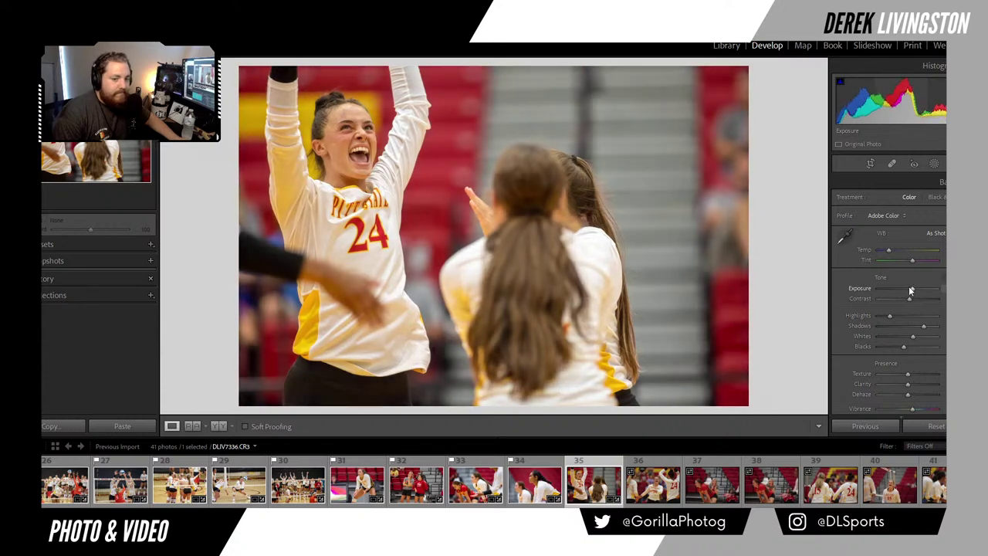
click(363, 125)
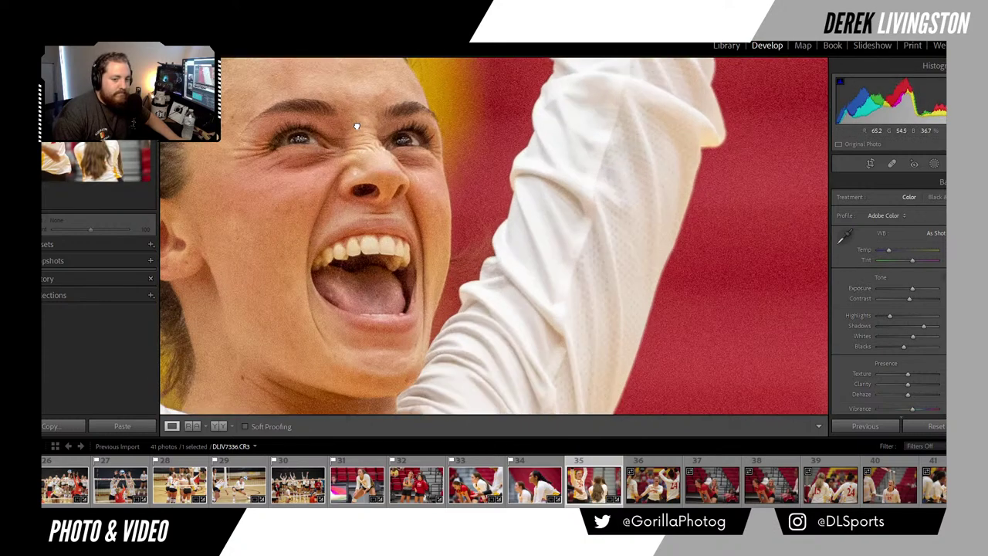
click(356, 124)
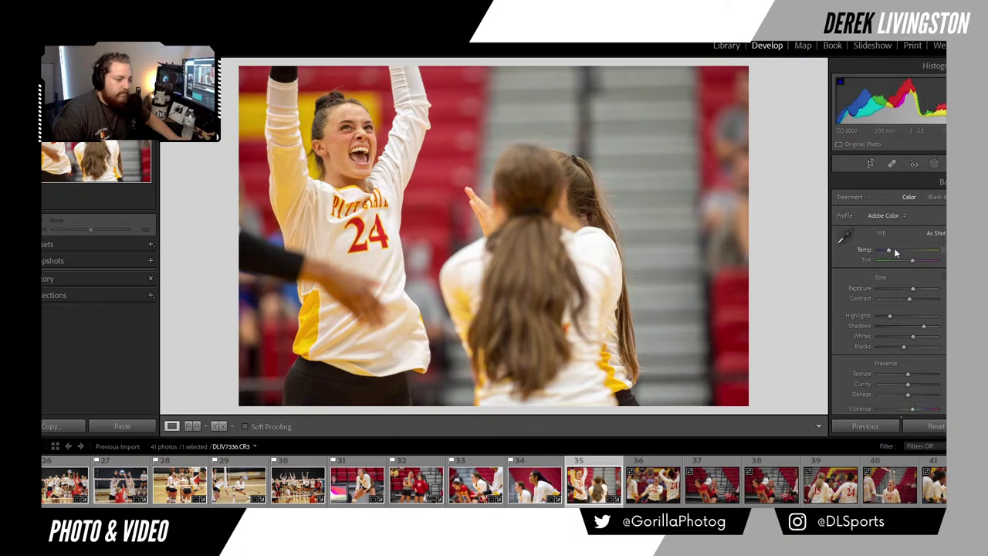
drag(889, 251, 887, 251)
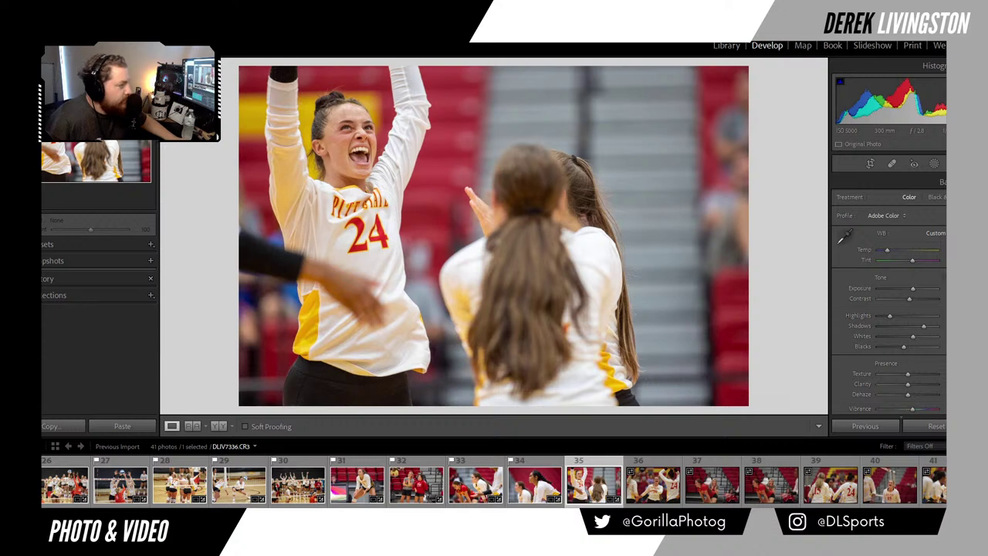
Step: In the Flickr boxing album, view the second photo, then return to the grid
key(alt+Tab)
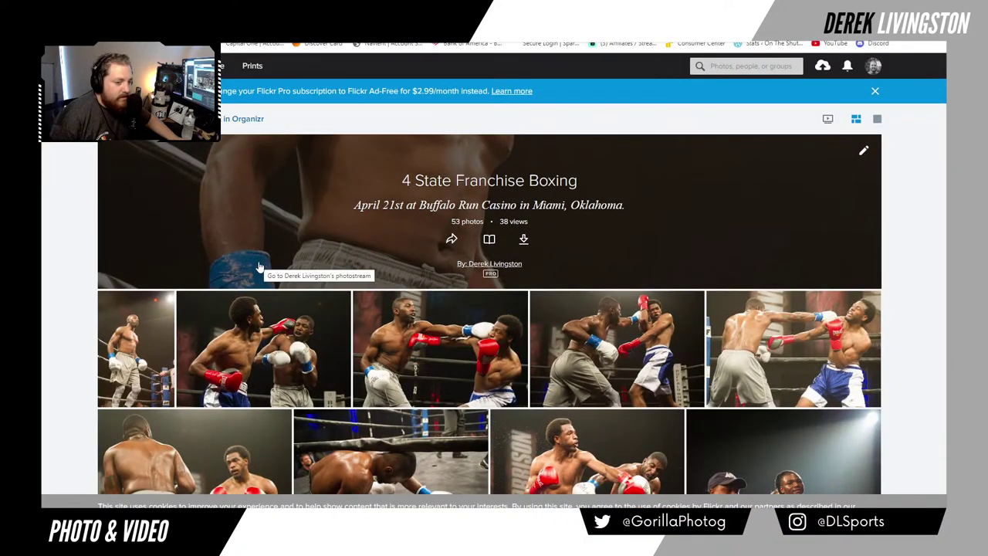
scroll(180, 214, down, 2)
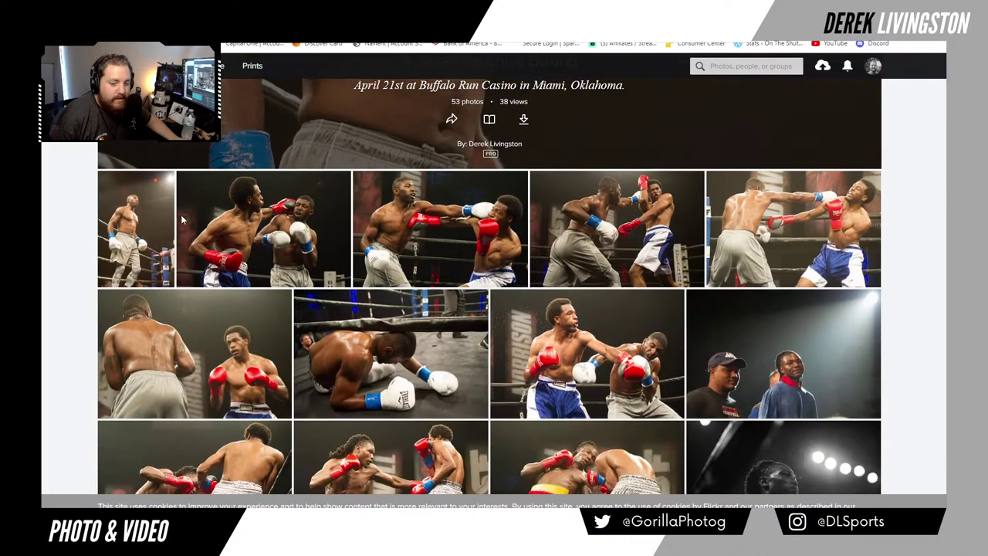
click(217, 255)
scroll(800, 328, down, 3)
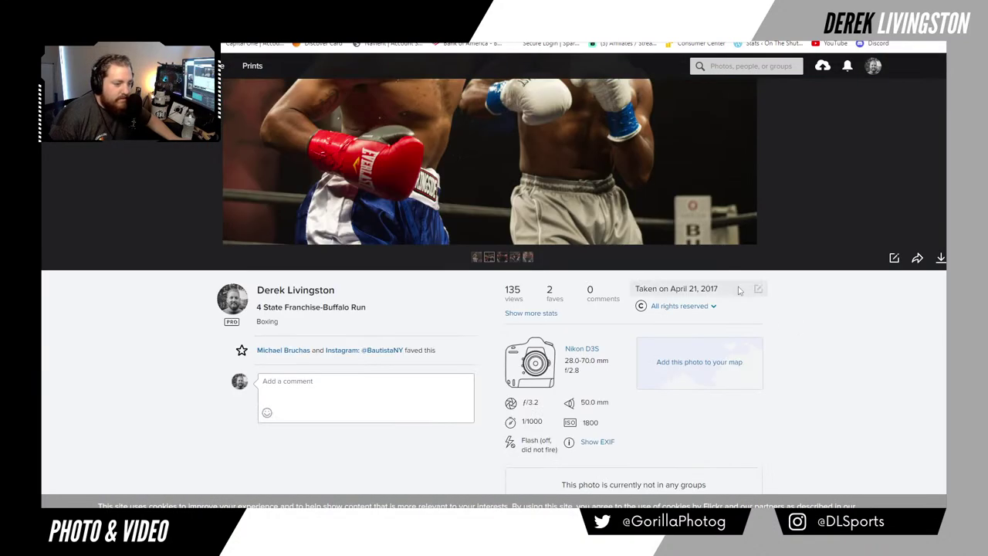
scroll(734, 293, up, 3)
scroll(664, 168, down, 6)
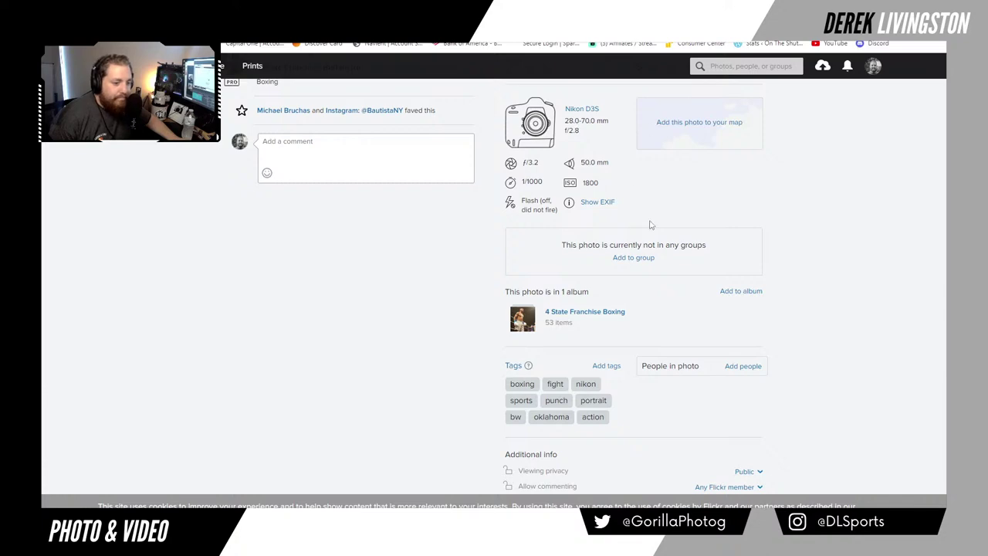
scroll(651, 225, up, 6)
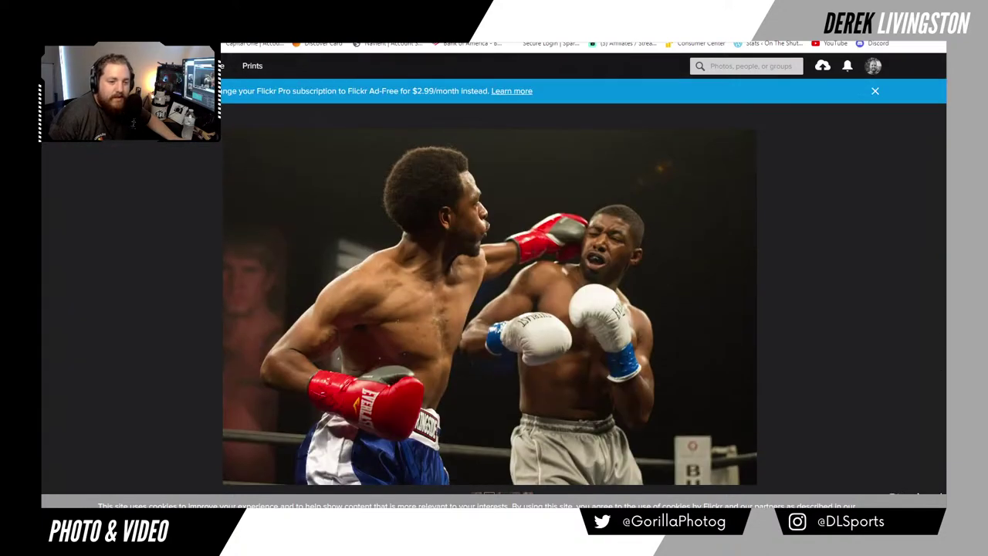
key(alt+Left)
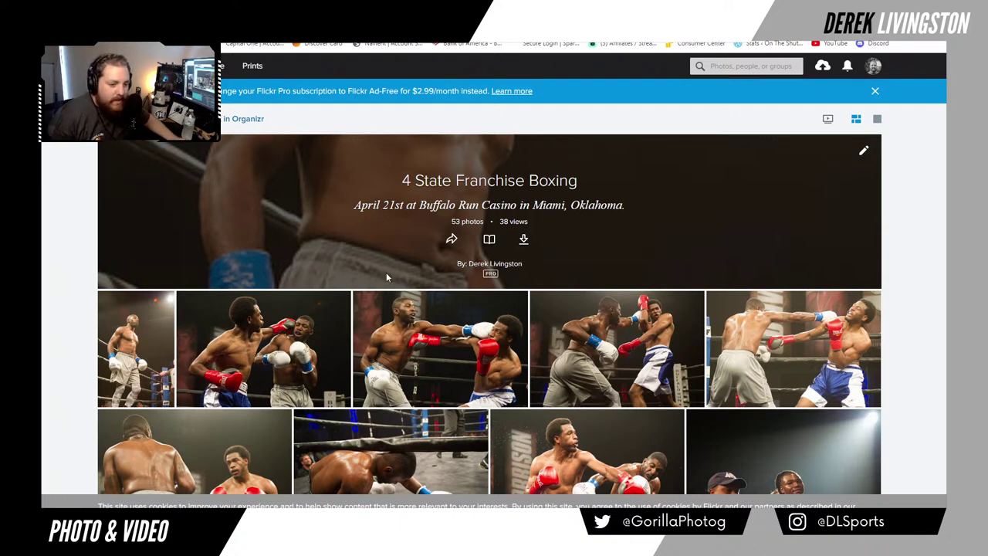
Step: Open the standing boxer portrait and step forward through the photos to the knockdown shot
scroll(386, 272, down, 3)
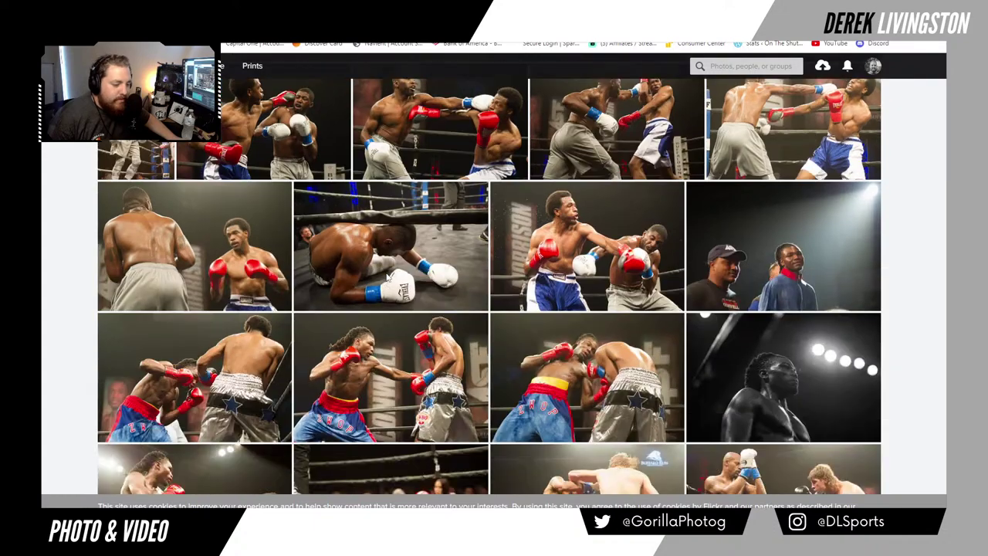
scroll(386, 278, up, 3)
scroll(387, 278, down, 1)
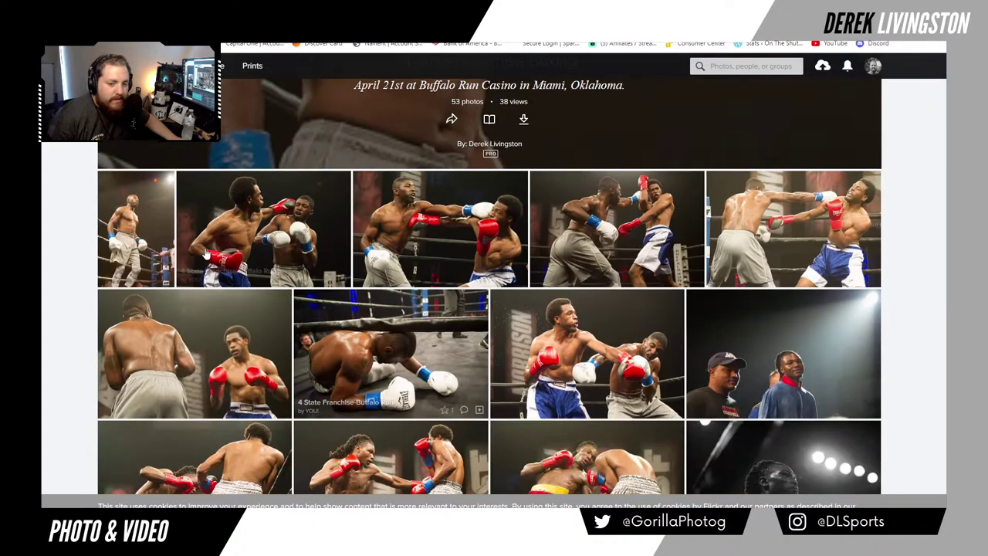
click(168, 241)
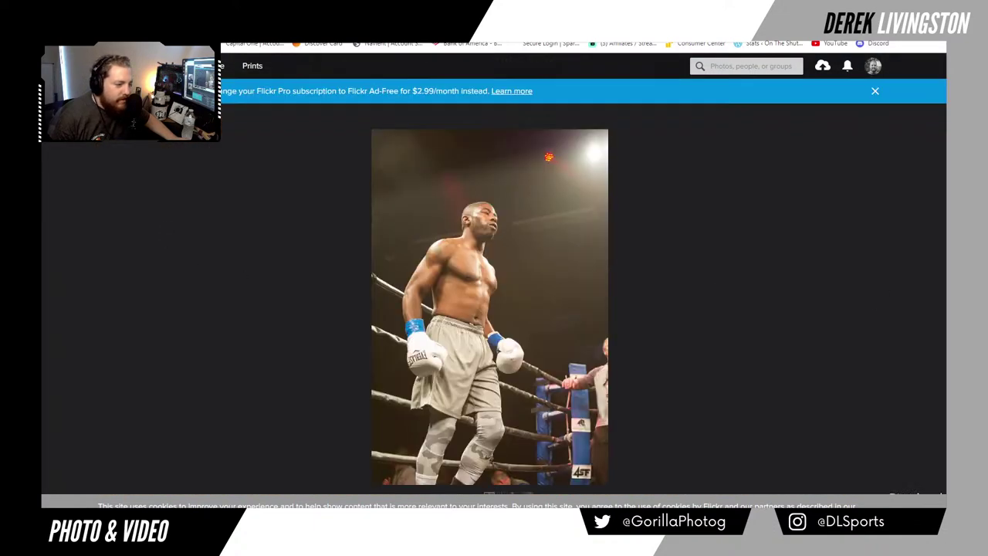
key(Right)
key(Right)
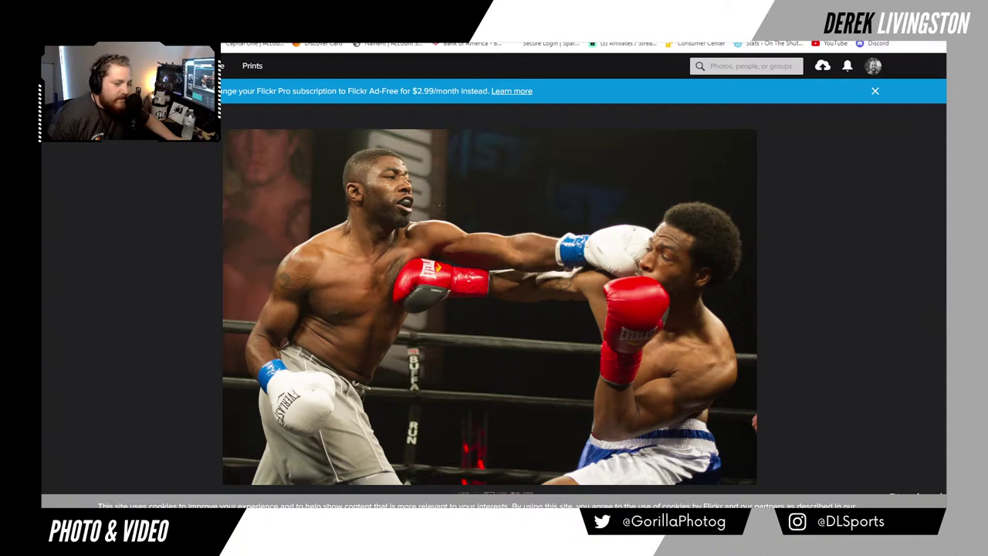
key(Right)
key(Right)
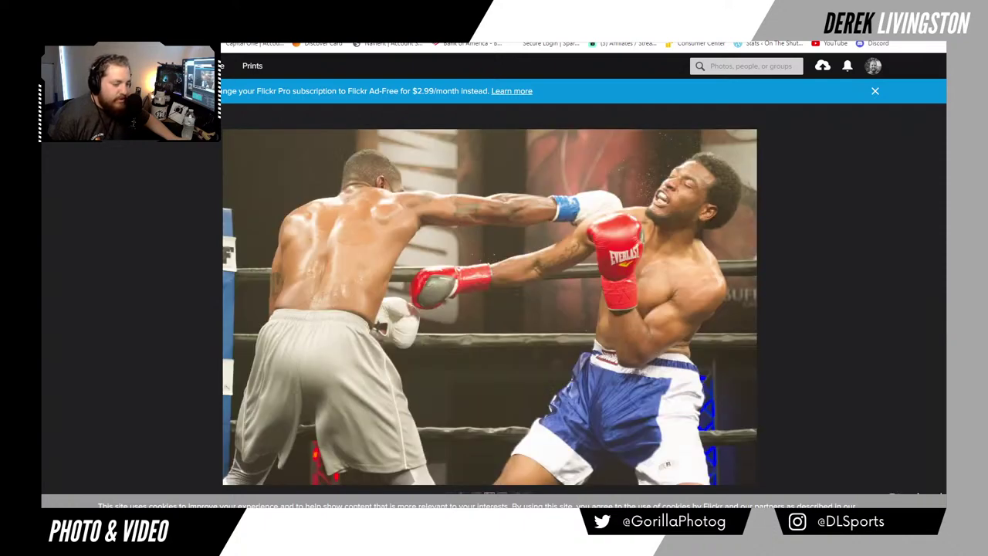
key(Right)
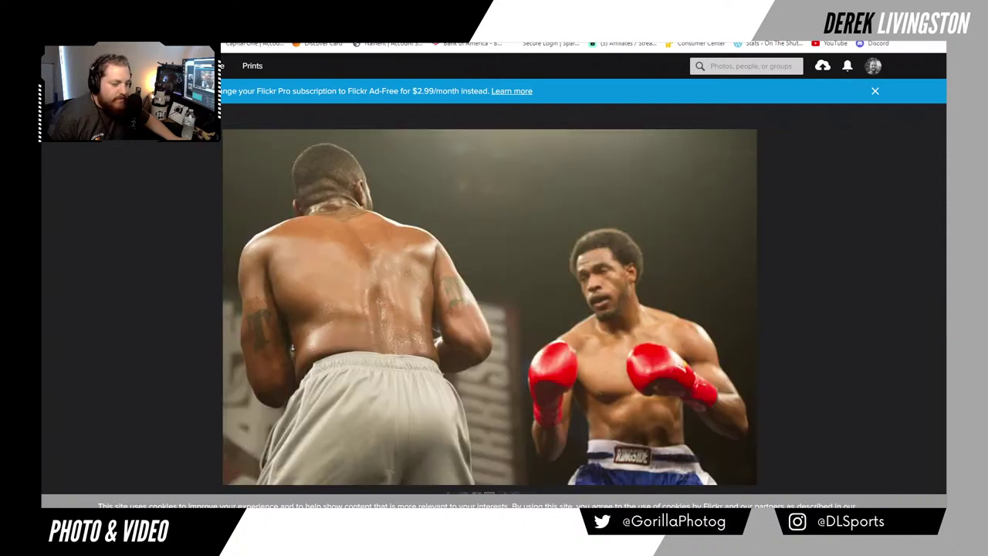
key(Right)
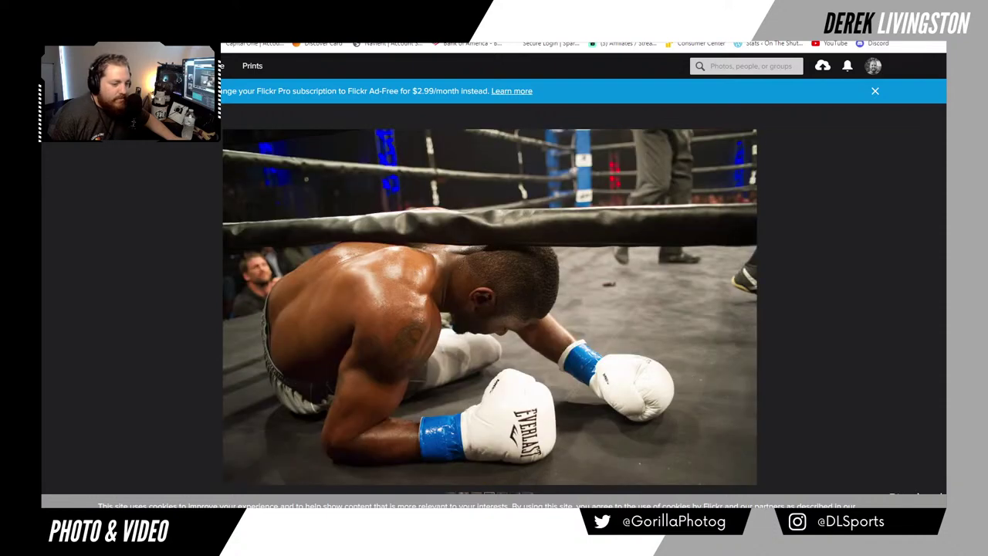
key(Left)
key(Right)
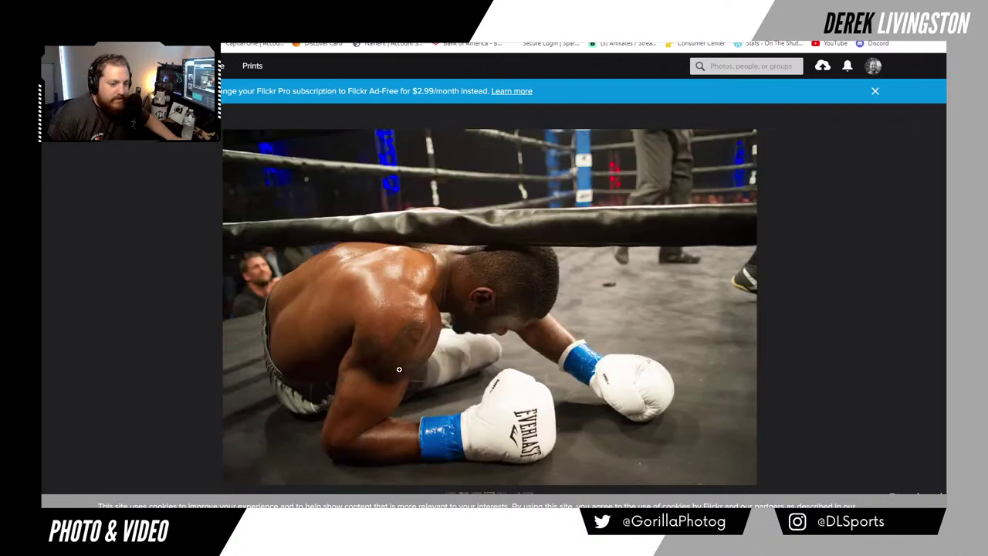
Step: Zoom into the knockdown photo, dismiss the Pro banner, and step back to the RIP DAD photo
click(508, 323)
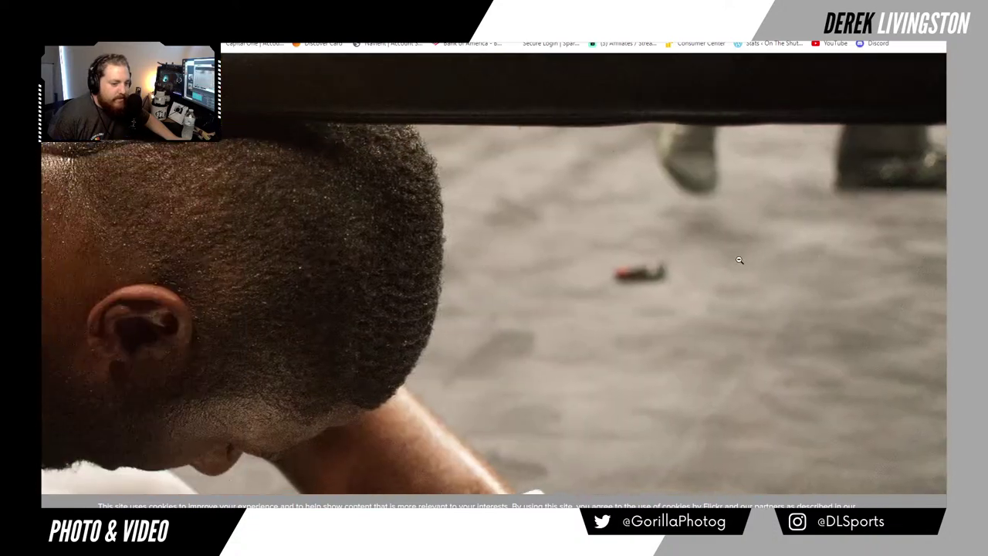
click(741, 260)
key(Left)
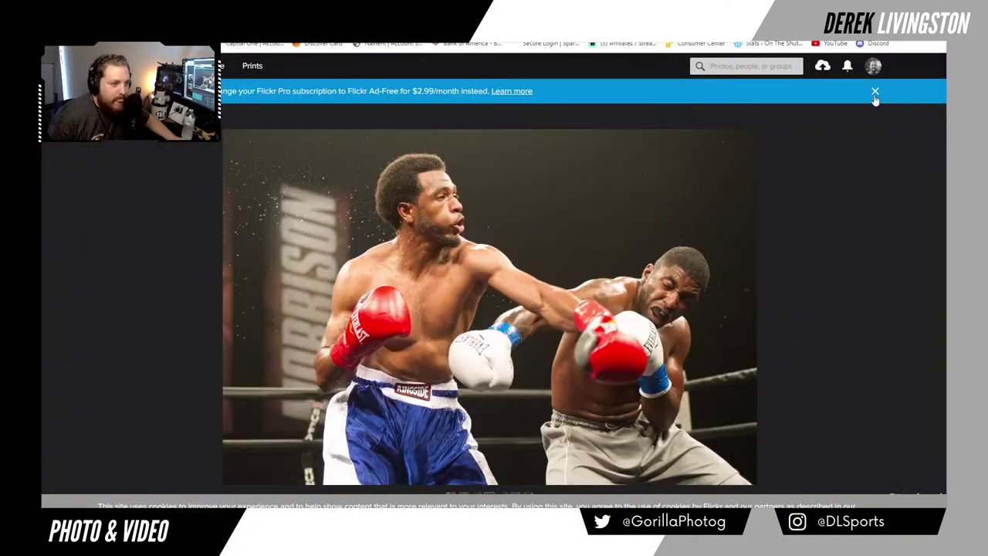
click(875, 92)
key(Left)
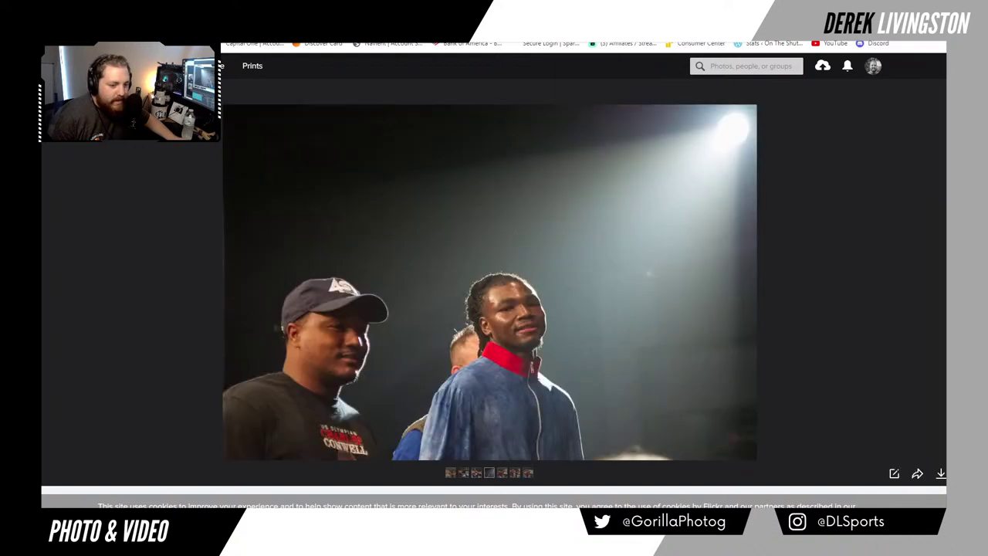
key(Left)
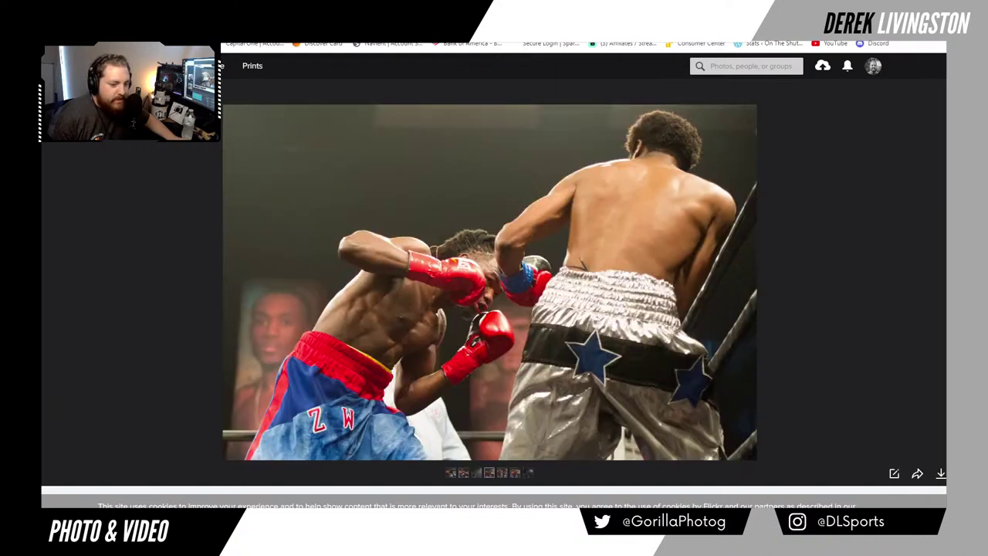
key(Left)
key(Left)
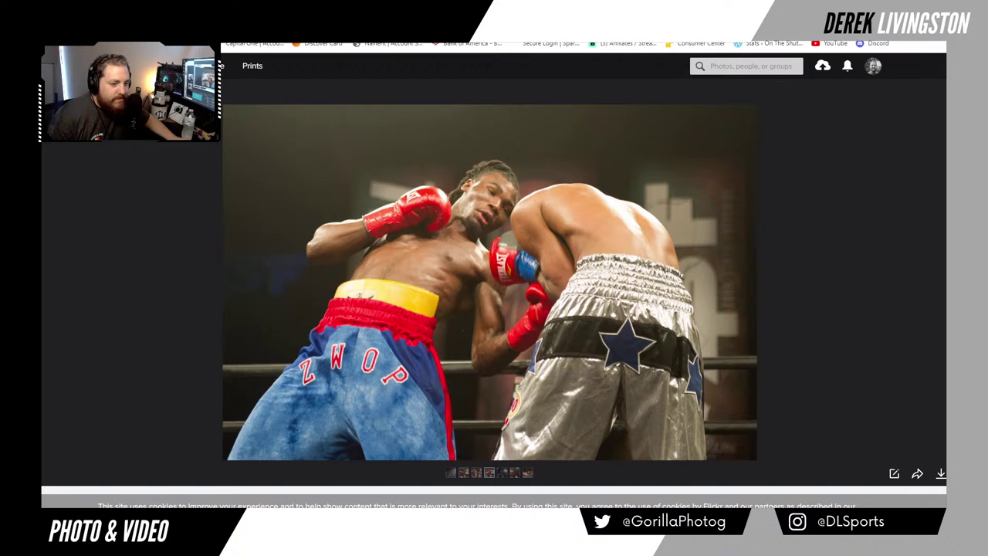
key(Left)
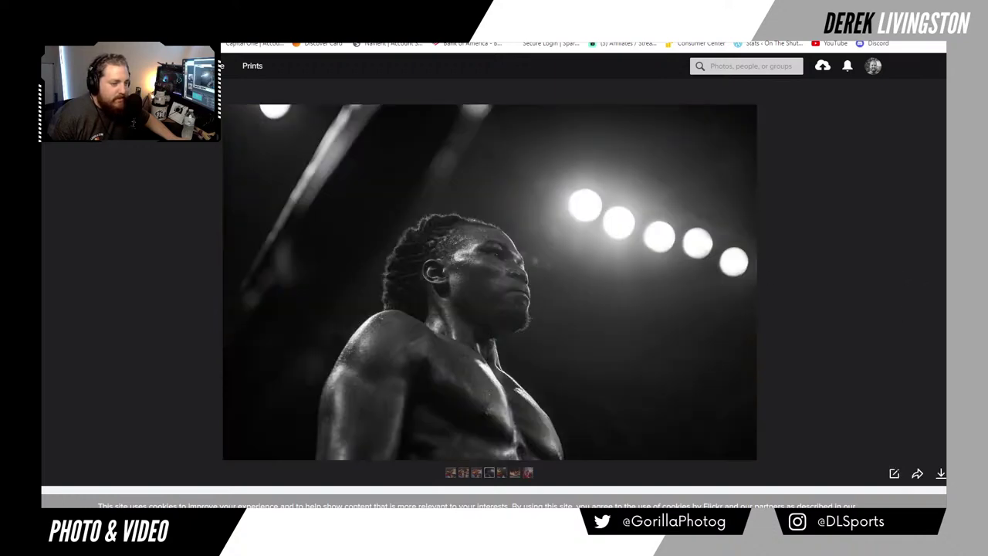
key(Left)
key(Left)
key(Left)
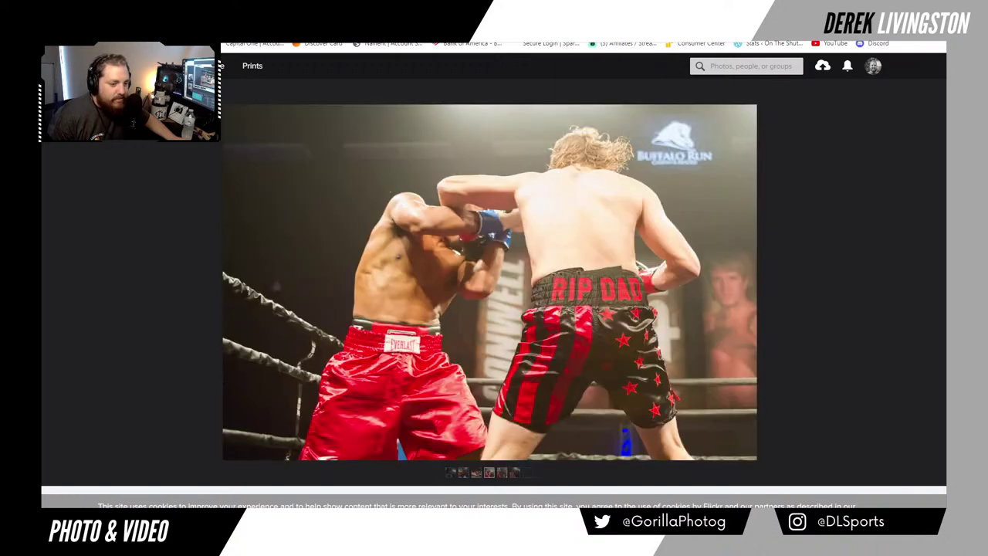
key(Left)
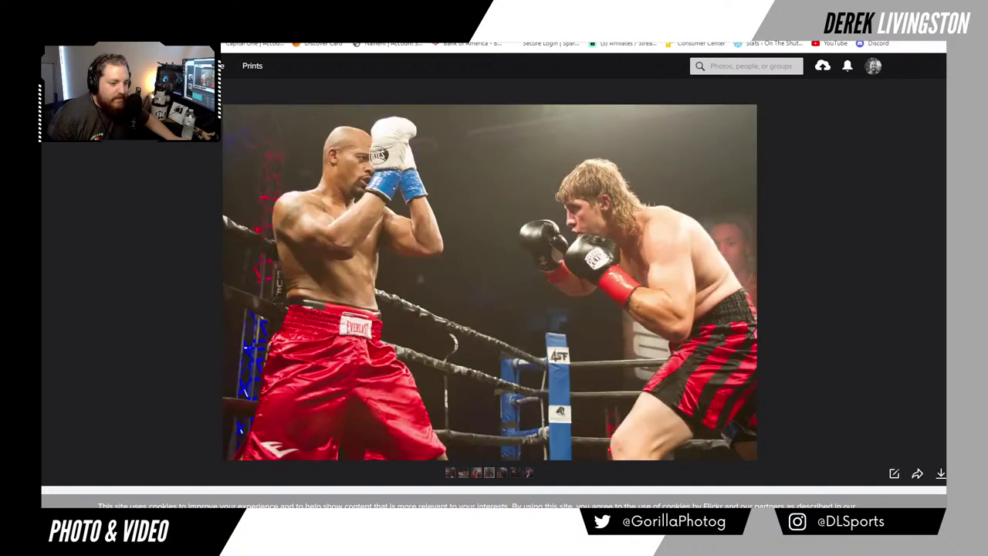
Step: Step back past the ring-light close-up and ropes shots to the hooded walk-out boxer
scroll(600, 213, down, 2)
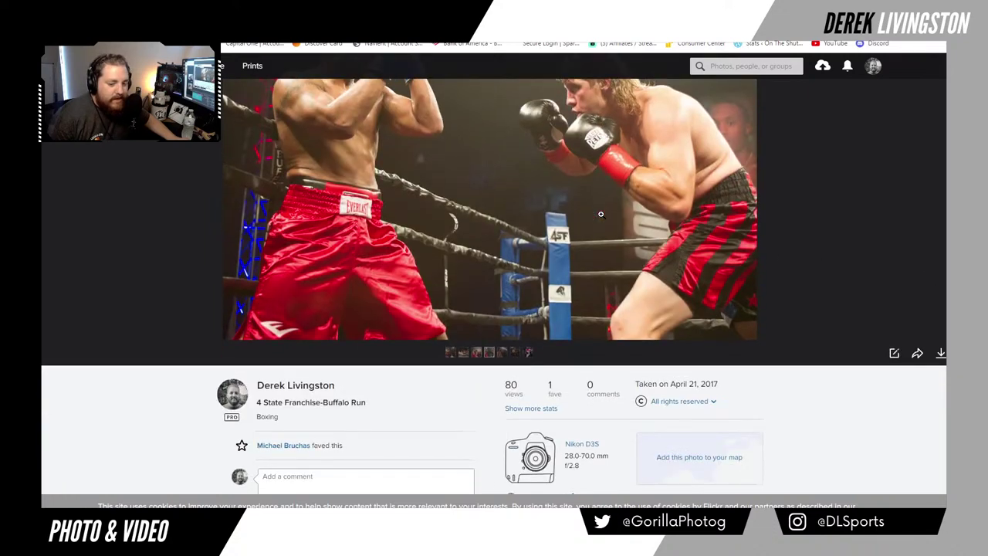
scroll(600, 214, up, 2)
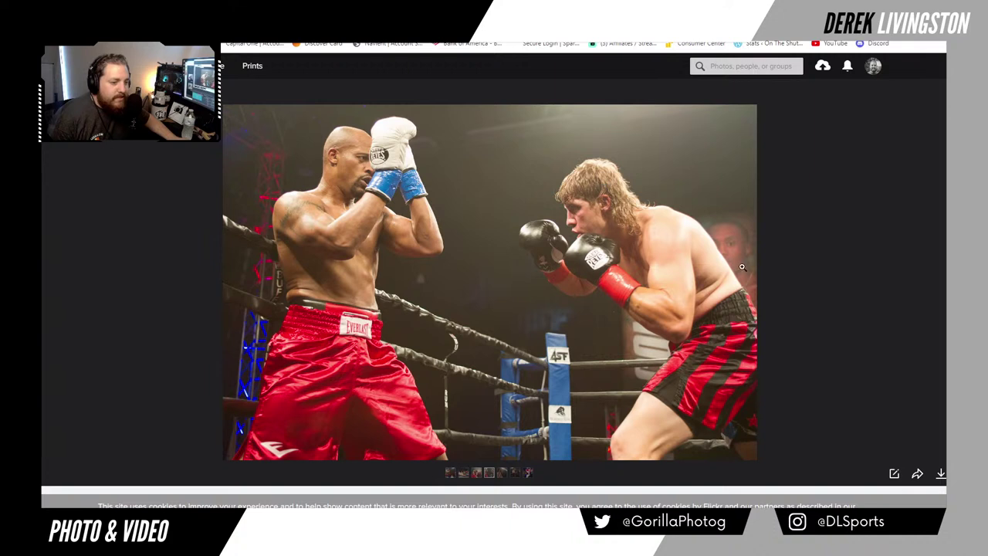
key(Left)
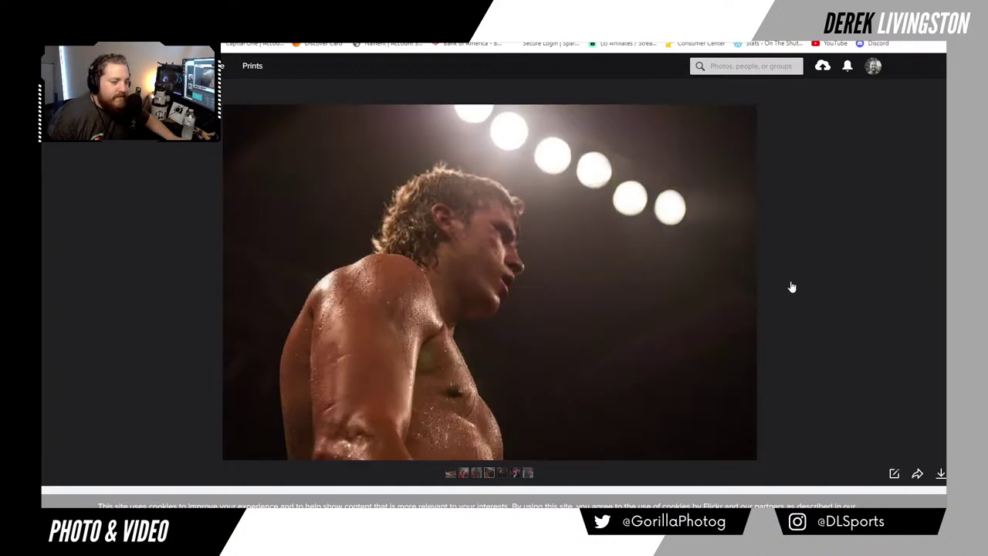
key(Left)
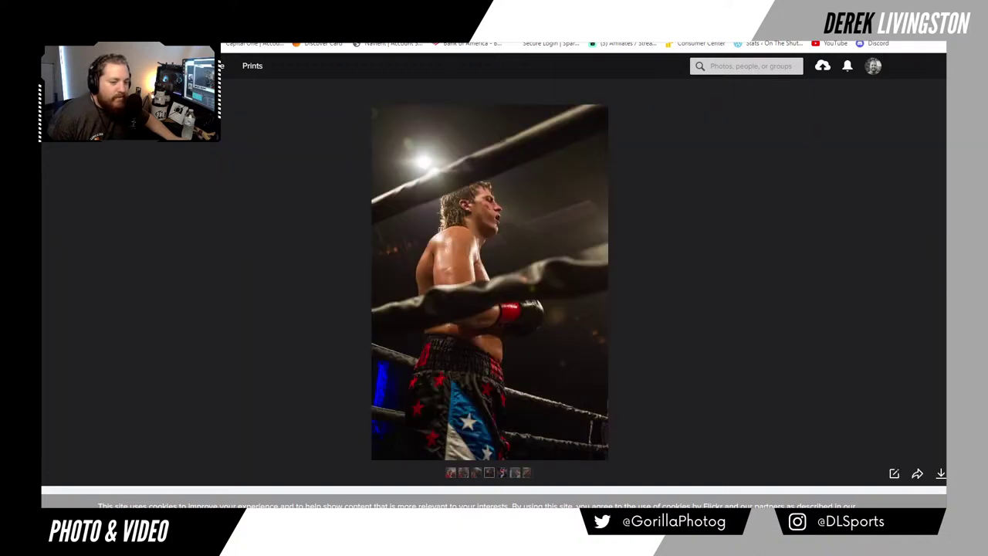
key(Left)
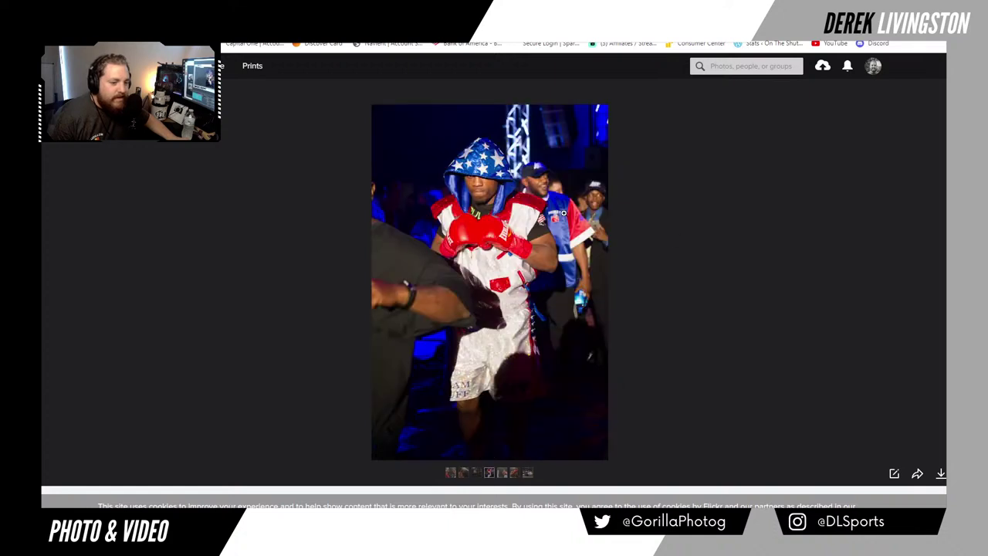
scroll(624, 286, down, 2)
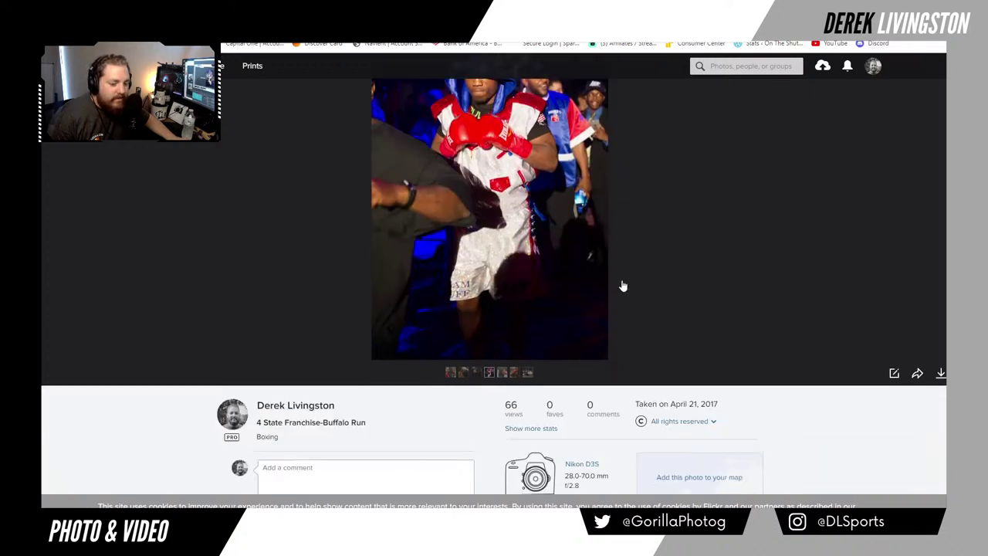
scroll(624, 286, down, 3)
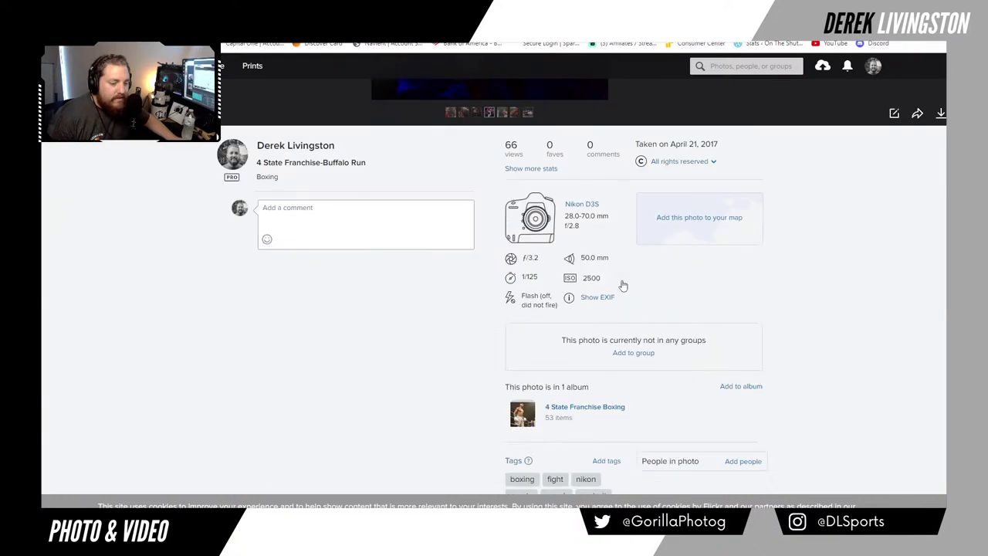
scroll(624, 283, up, 5)
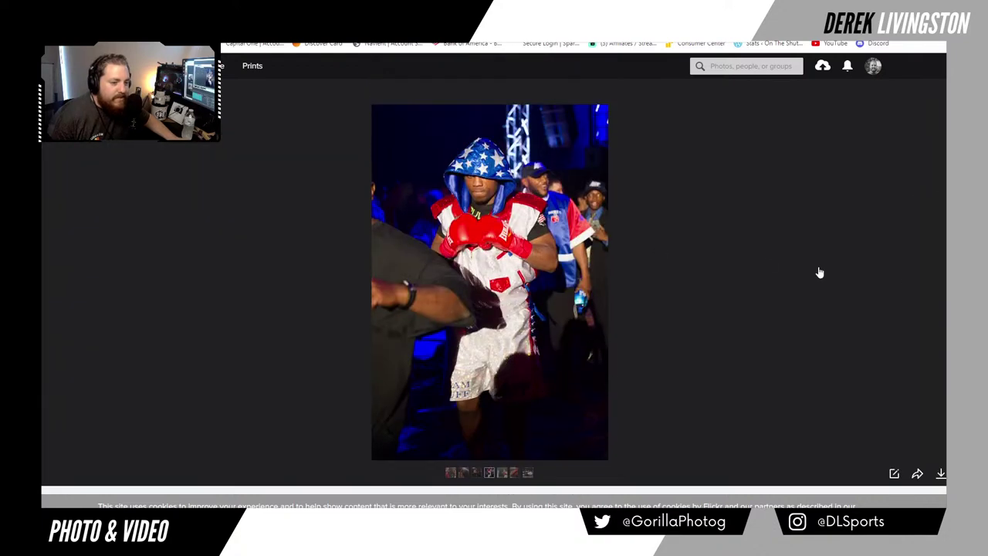
Step: Step forward through the album's full-size photos to the vertical corner shot
click(917, 278)
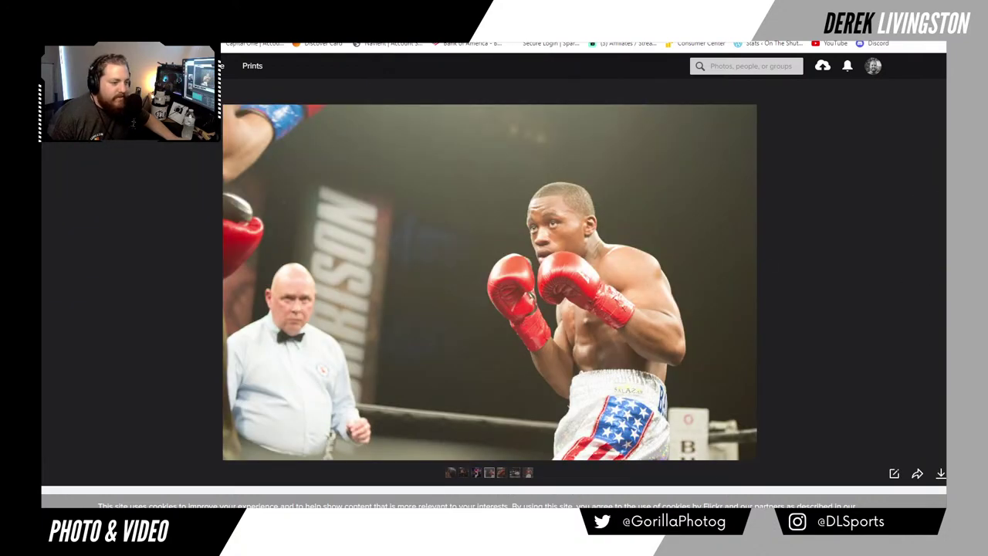
key(Right)
key(Right)
key(Right)
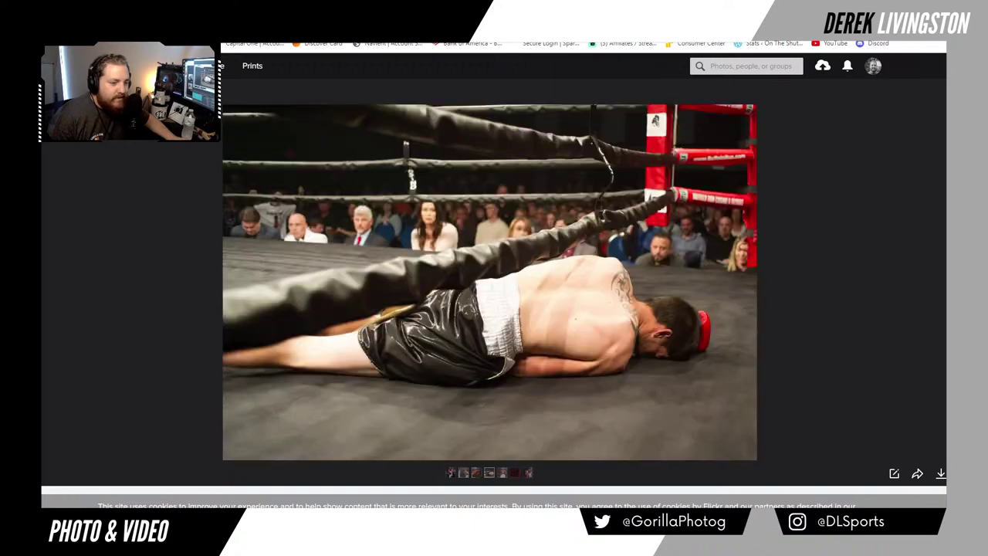
key(Right)
key(Right)
key(Right)
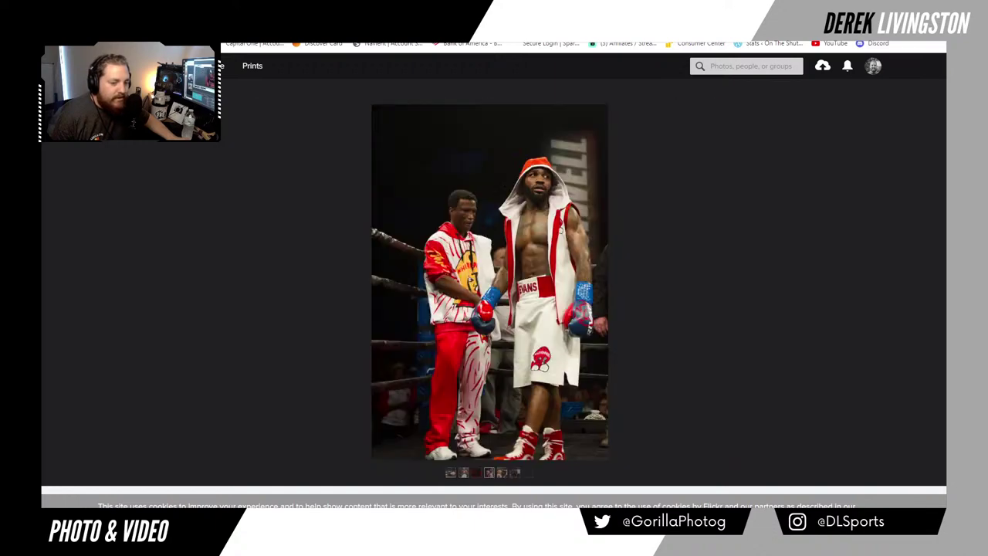
key(Right)
key(Right)
key(Right)
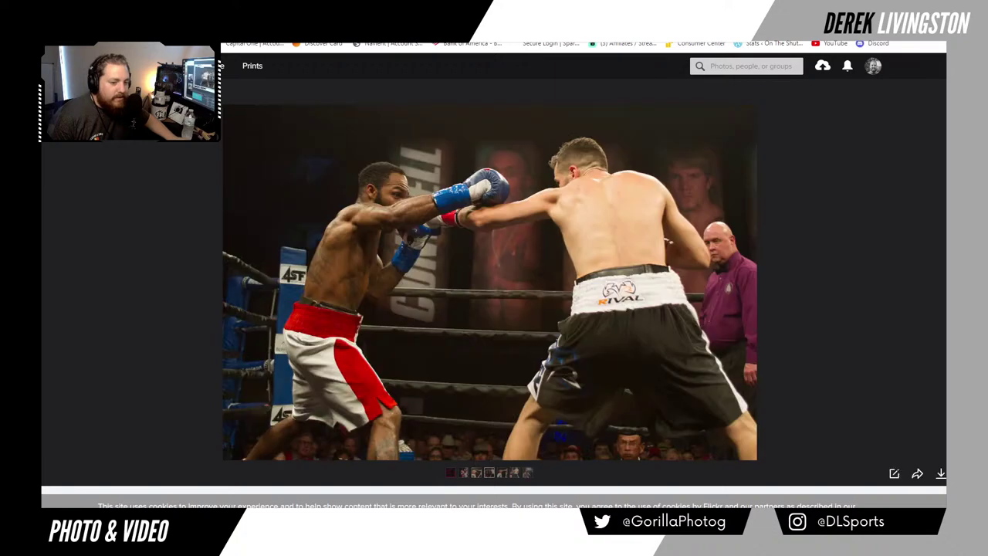
key(Right)
key(Right)
key(Right)
key(Right)
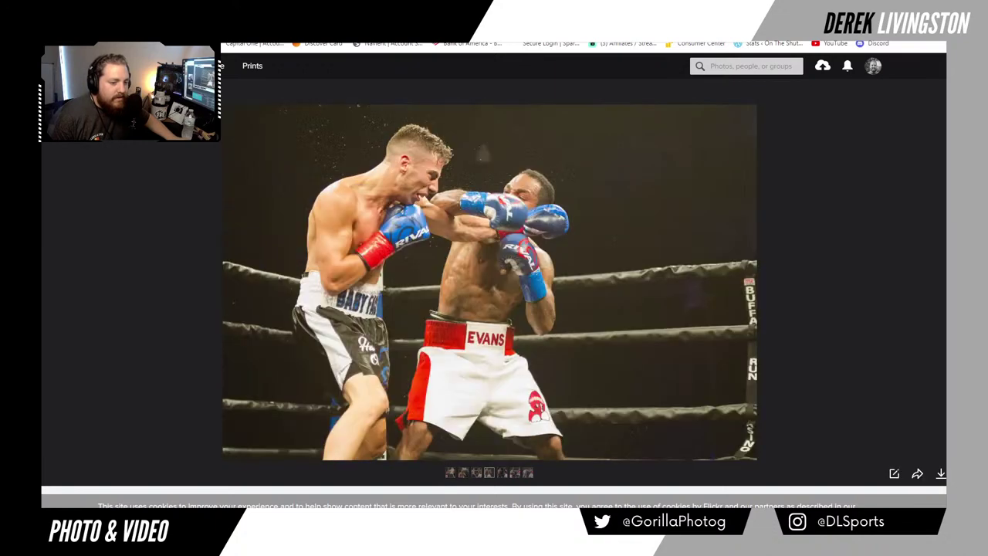
key(Right)
key(Right)
key(Right)
key(Right)
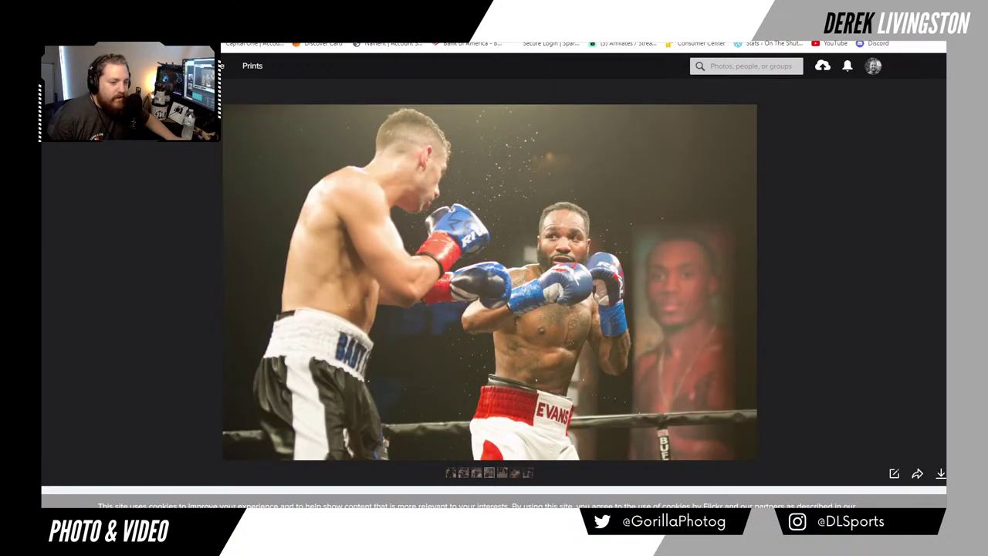
key(Right)
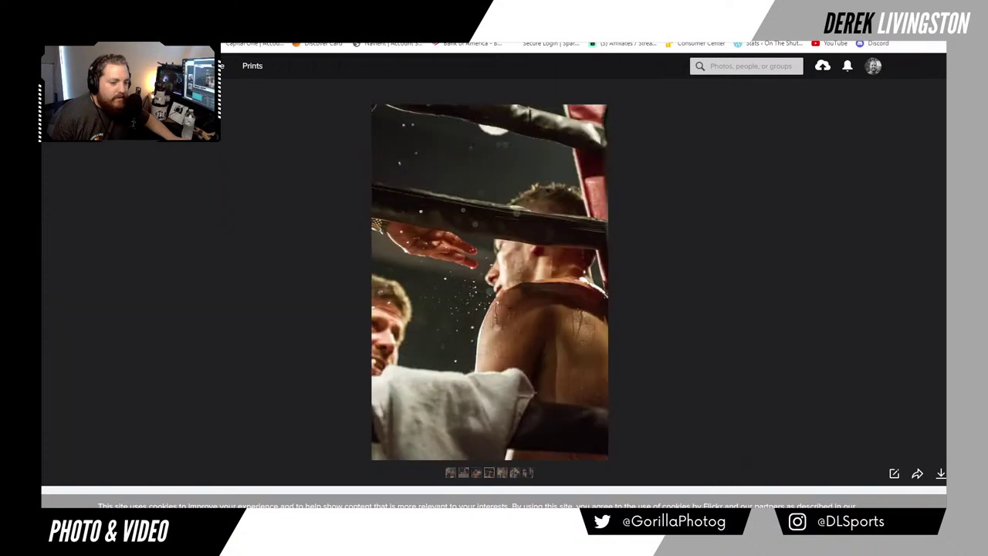
Step: Zoom into the corner shot's detail, page on to the smiling boxer, and close the lightbox
click(452, 268)
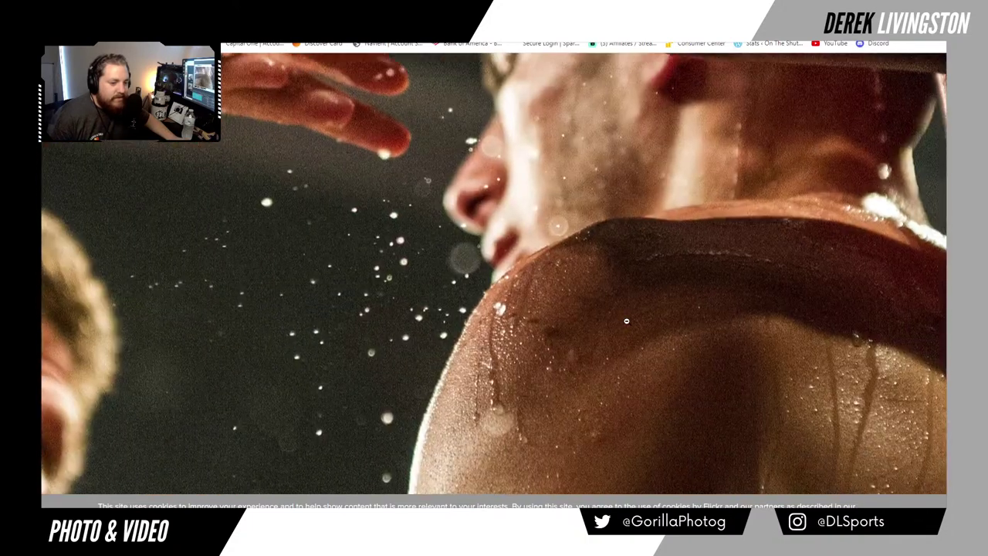
click(682, 364)
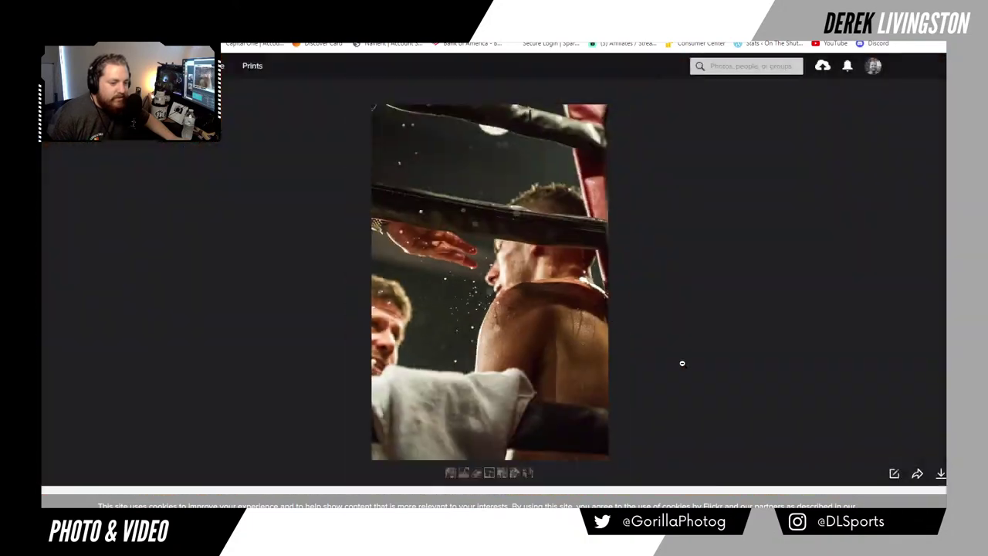
key(Right)
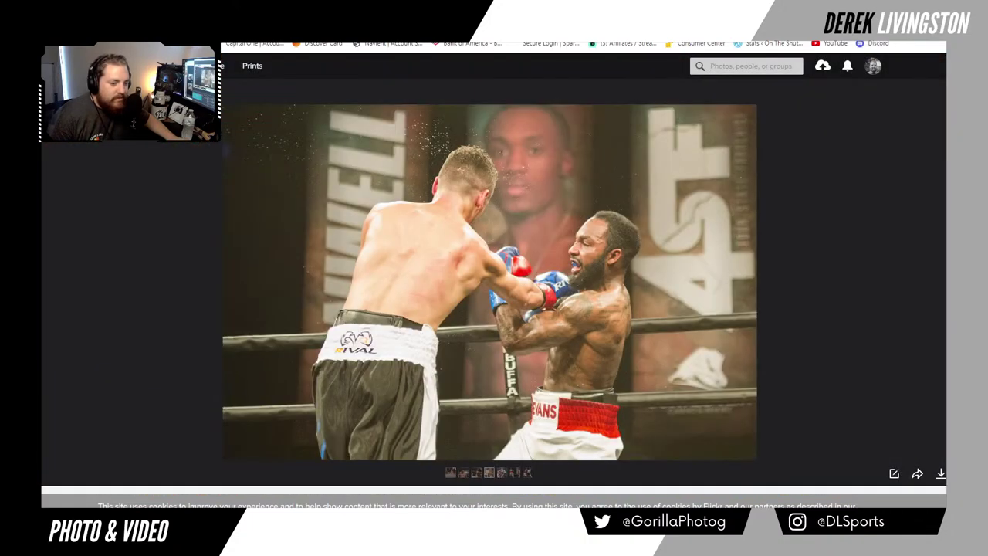
key(Right)
key(Right)
key(Right)
key(Right)
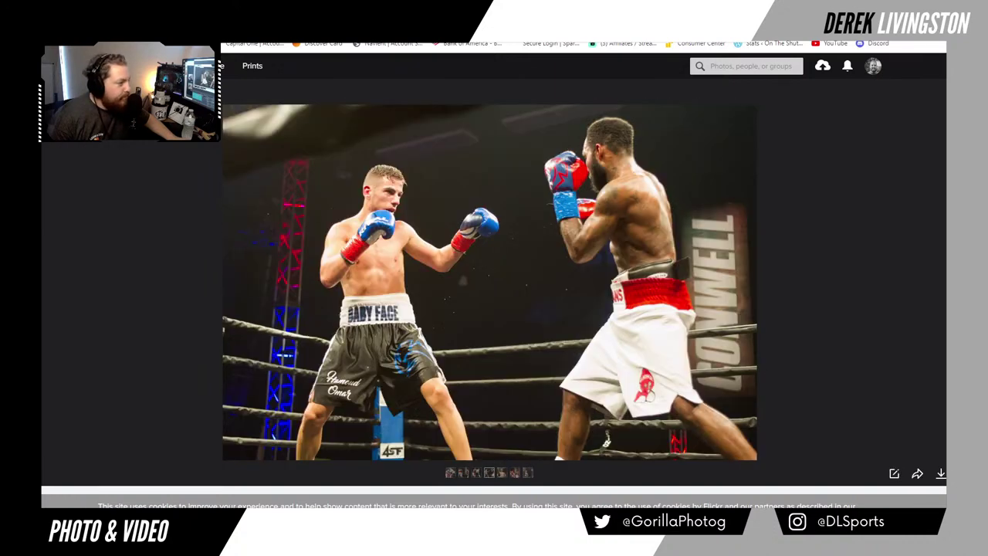
key(Right)
key(Right)
key(Right)
key(Right)
key(Right)
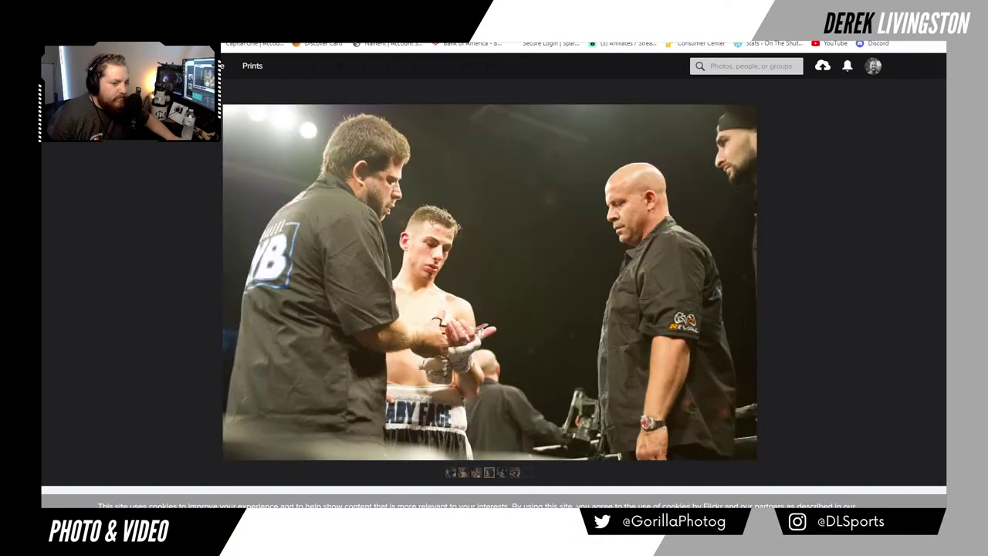
key(Right)
key(Right)
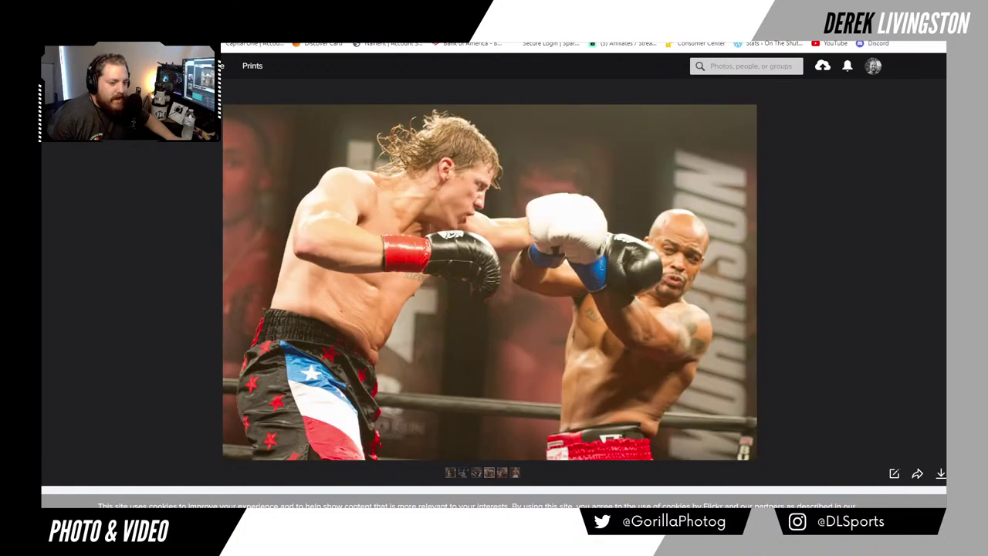
key(Right)
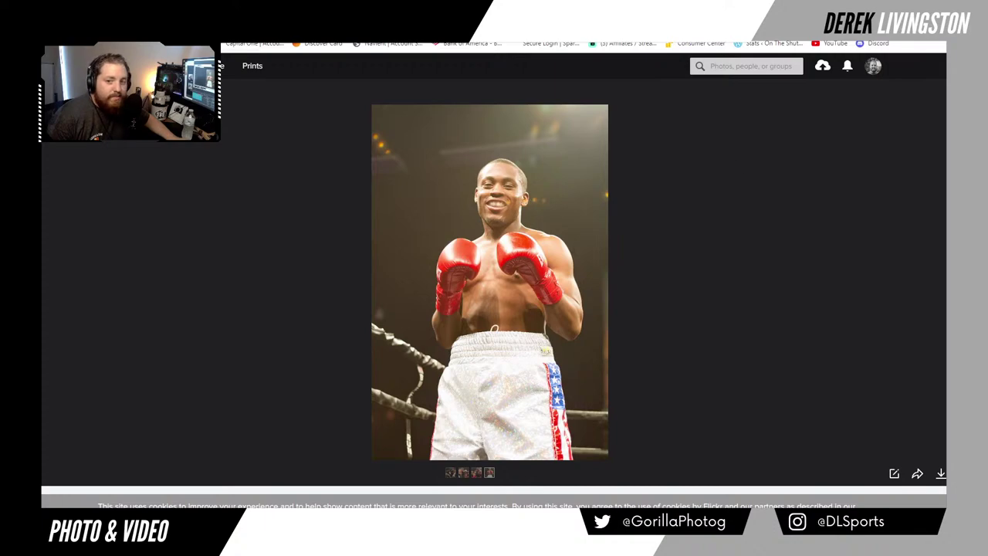
key(Escape)
Step: Go to the Albums list and open the Kenzi album
scroll(221, 67, up, 10)
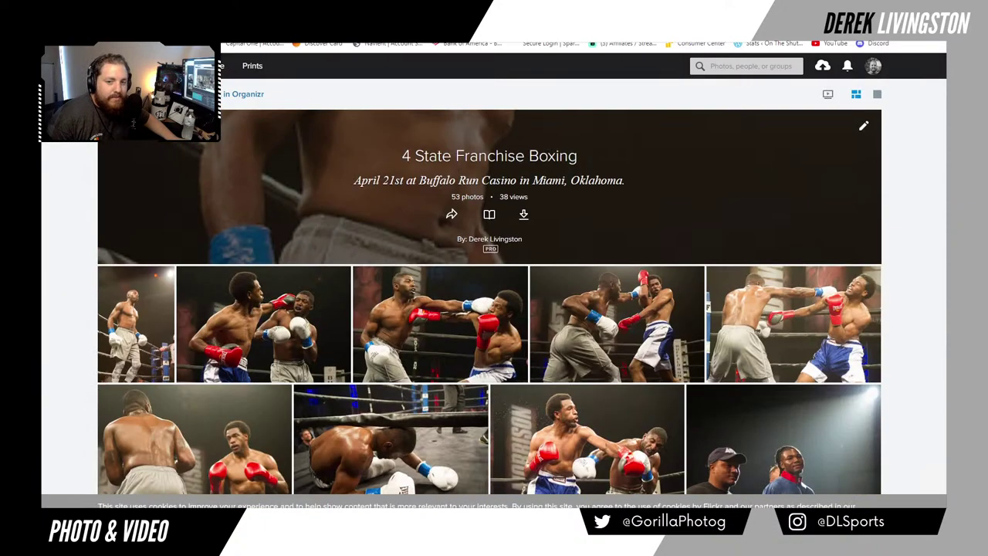
click(131, 93)
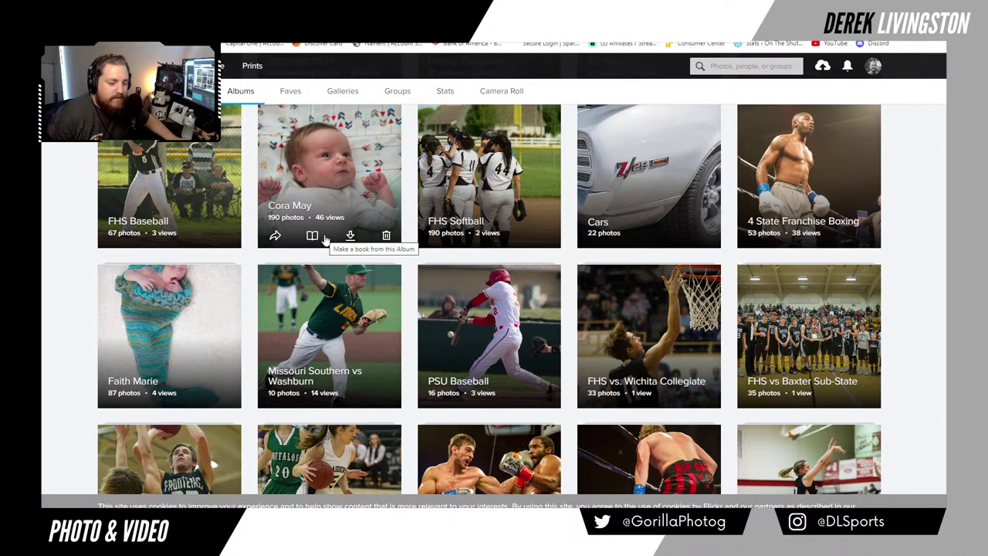
scroll(324, 302, down, 2)
scroll(325, 240, down, 2)
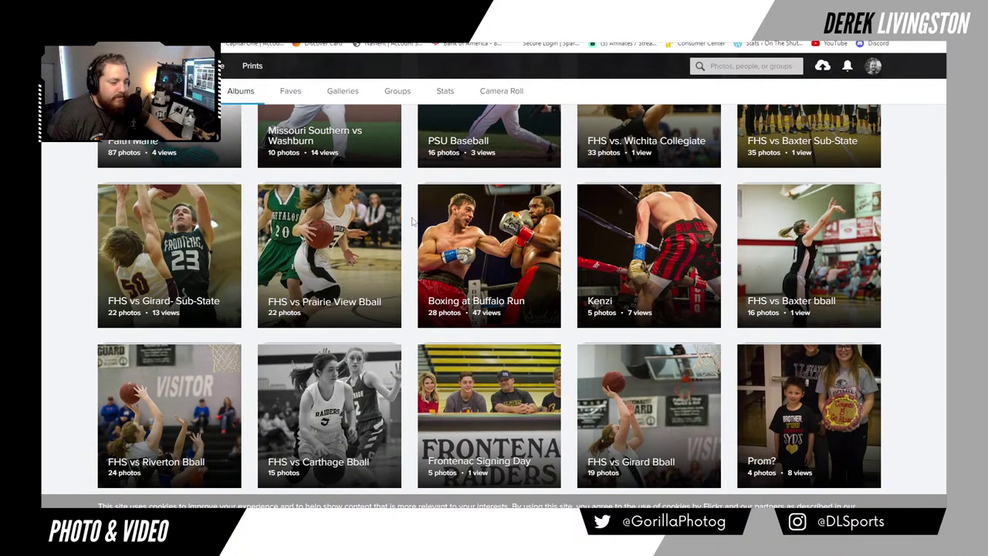
click(684, 202)
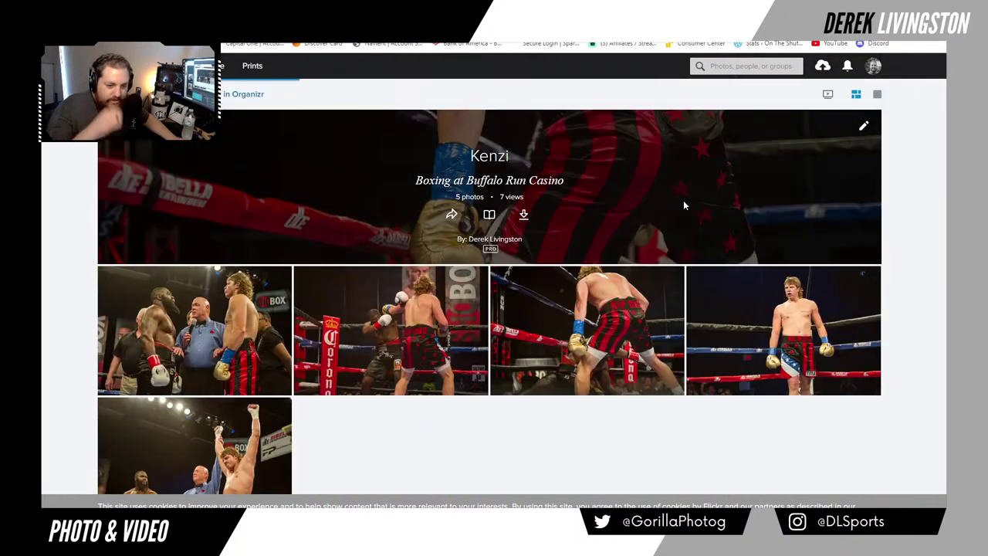
Step: View the third Kenzi photo, go back to the face-off shot, then open the raised-arms victory photo
scroll(684, 205, down, 2)
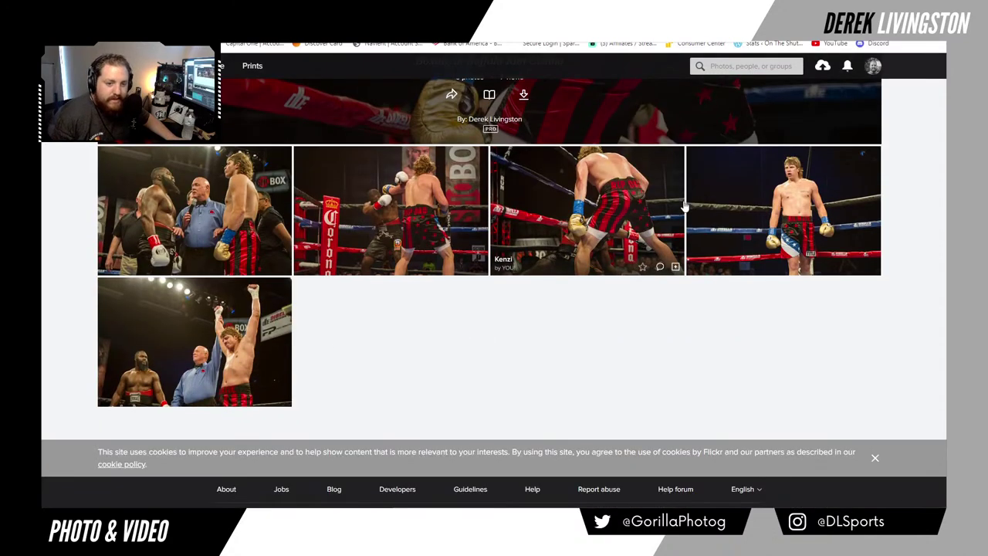
click(501, 197)
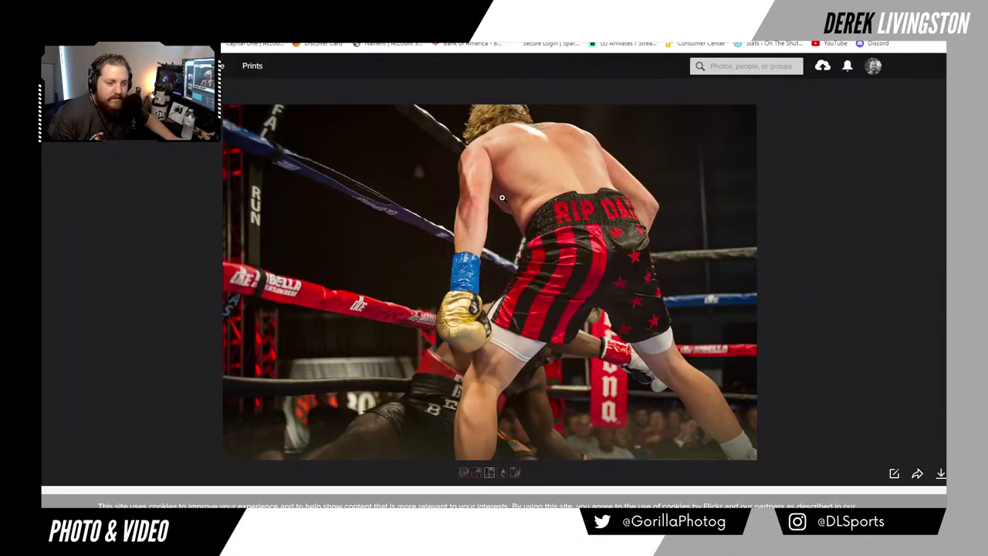
click(199, 315)
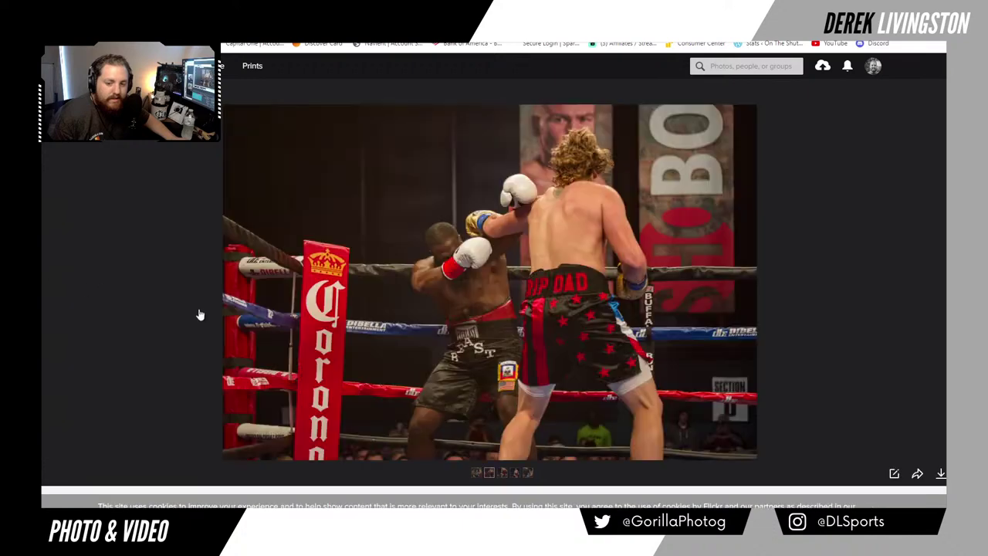
key(Left)
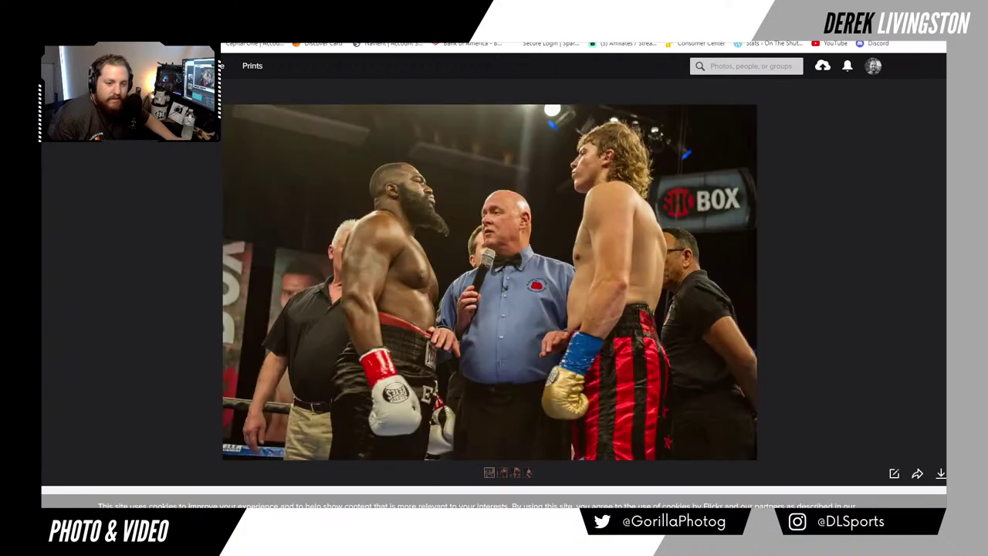
key(Escape)
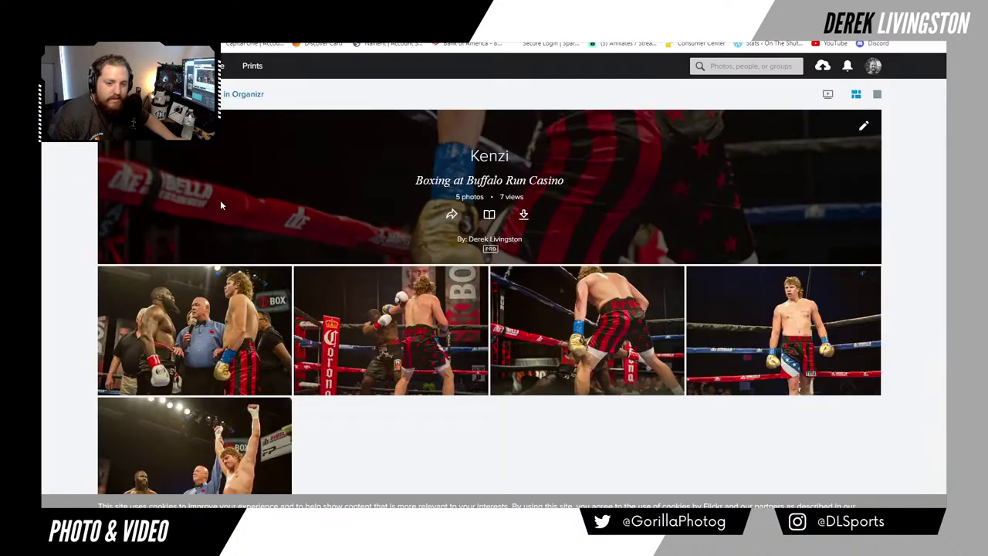
scroll(220, 201, down, 3)
click(199, 298)
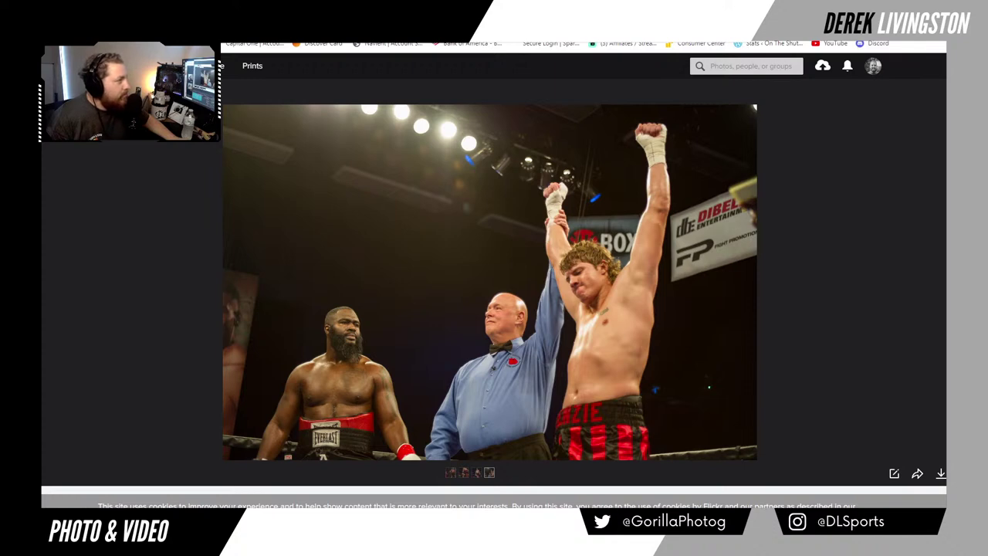
key(alt+Tab)
Step: Move the image search window left and preview the Tommy Morrison Rocky V images
drag(595, 69, 256, 74)
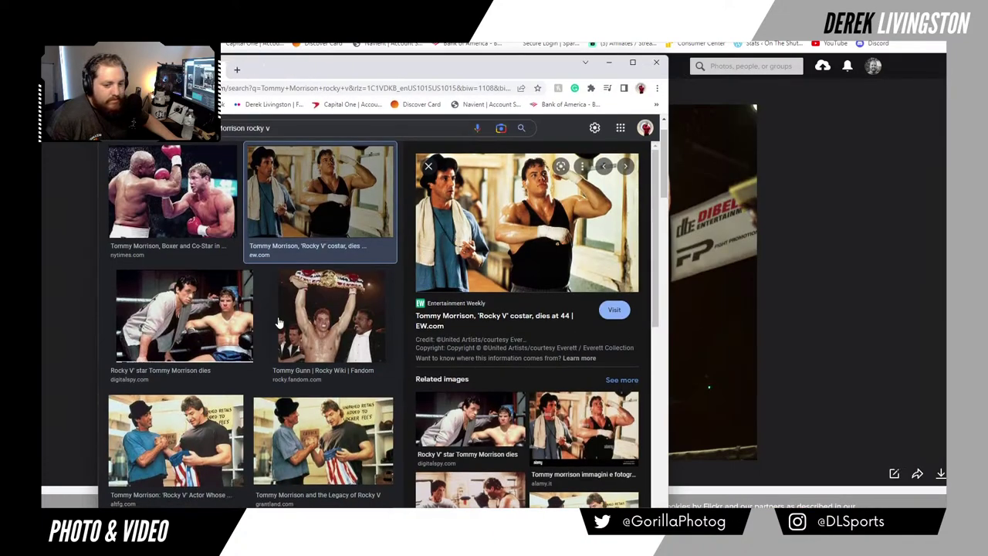
click(207, 319)
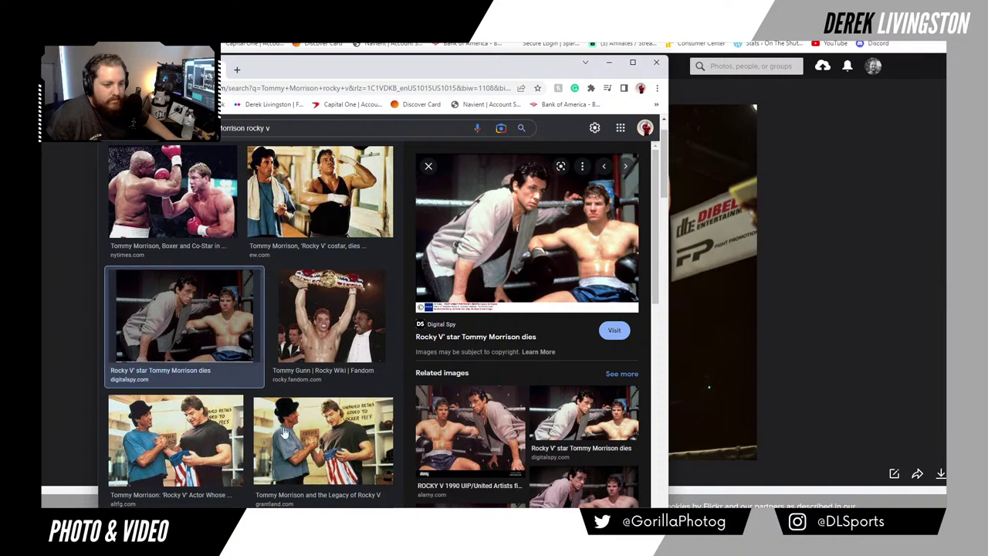
click(164, 438)
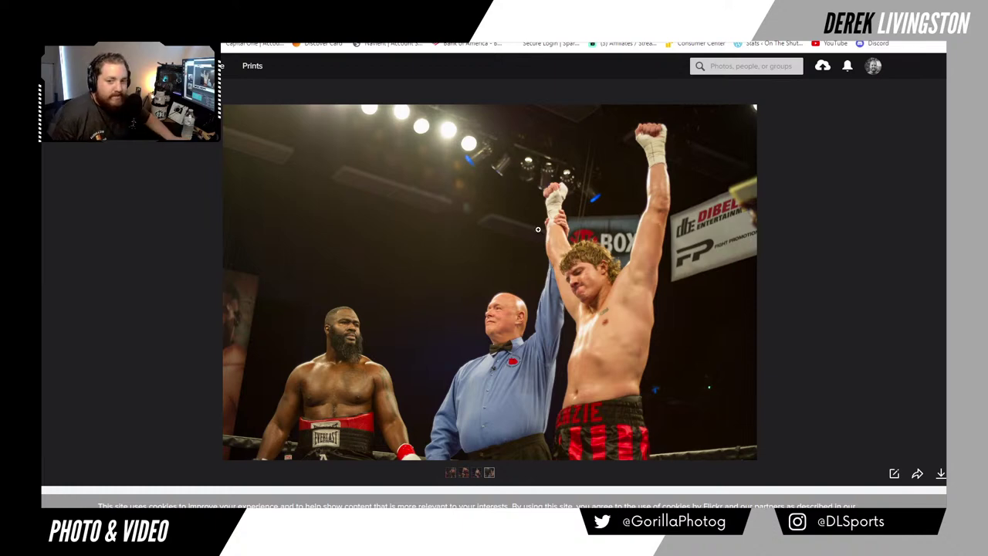
Step: Navigate back through browser history to the photographer's Flickr photostream
key(Escape)
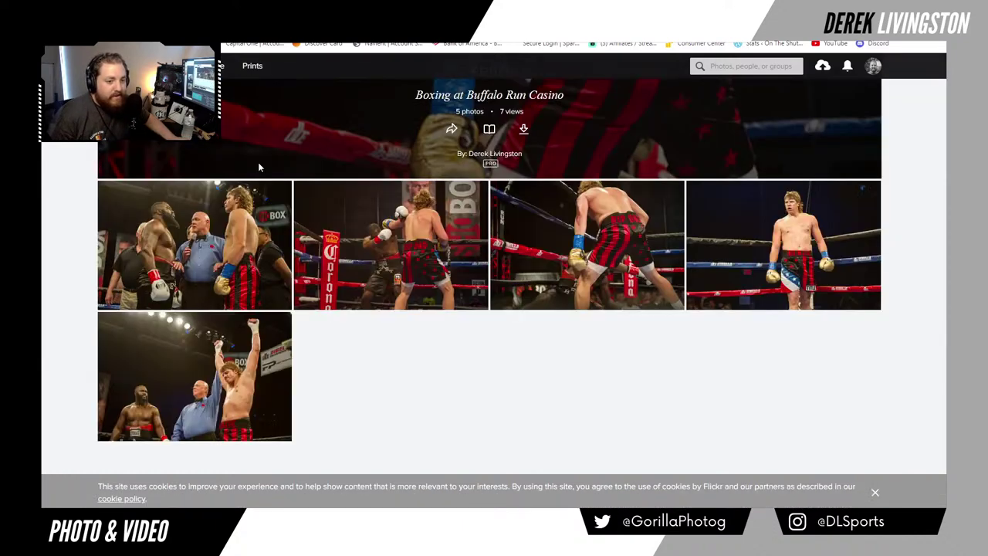
key(alt+Left)
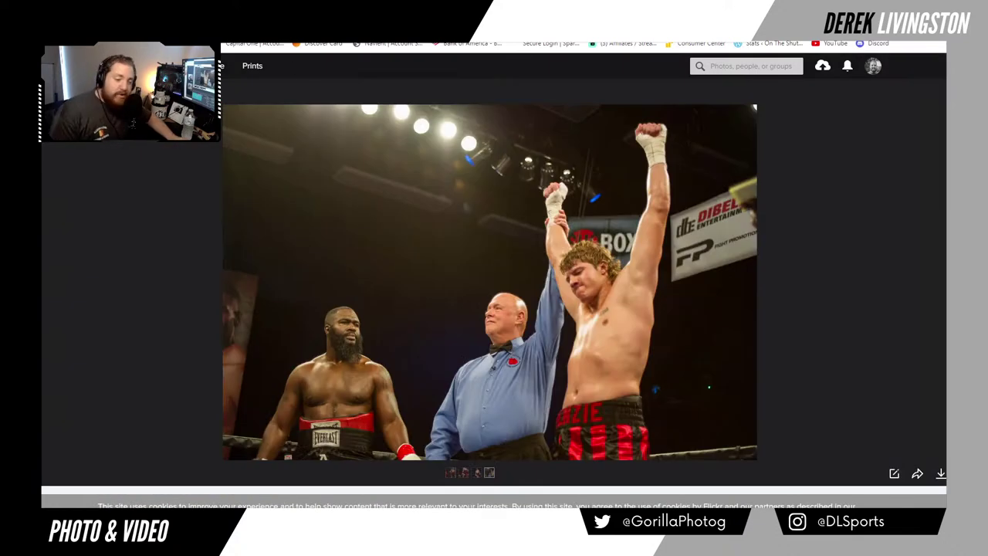
key(alt+Left)
scroll(292, 155, down, 4)
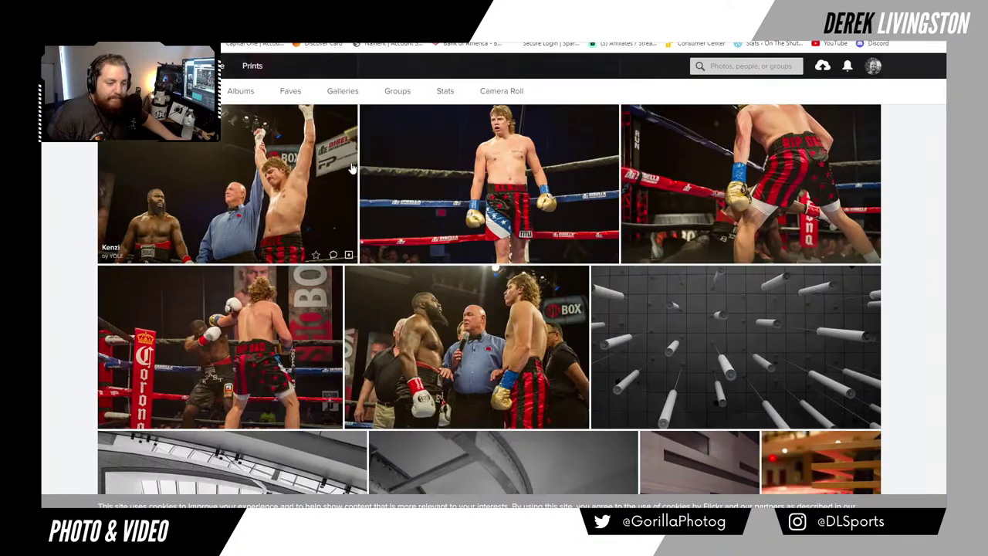
scroll(292, 155, up, 6)
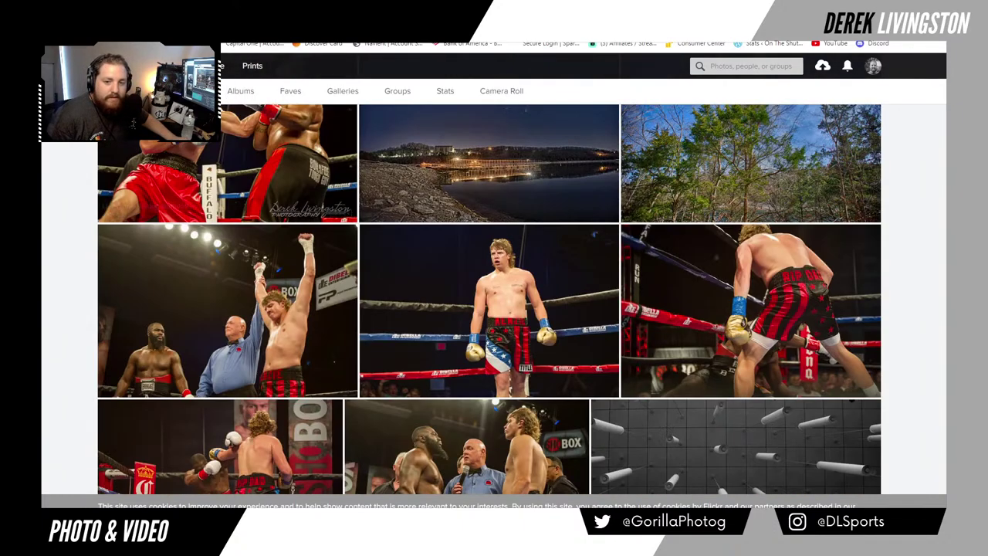
key(alt+Left)
key(alt+Left)
key(alt+Left)
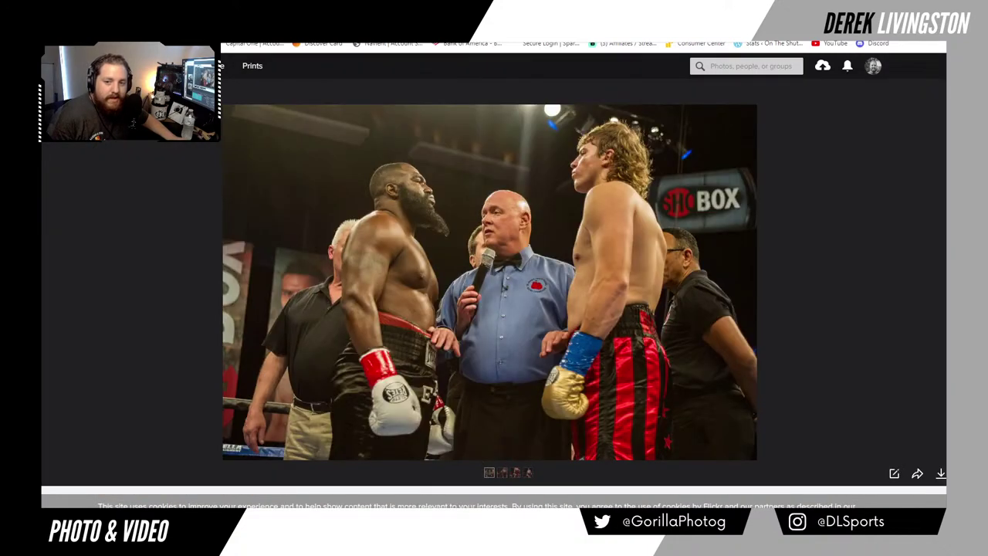
key(alt+Left)
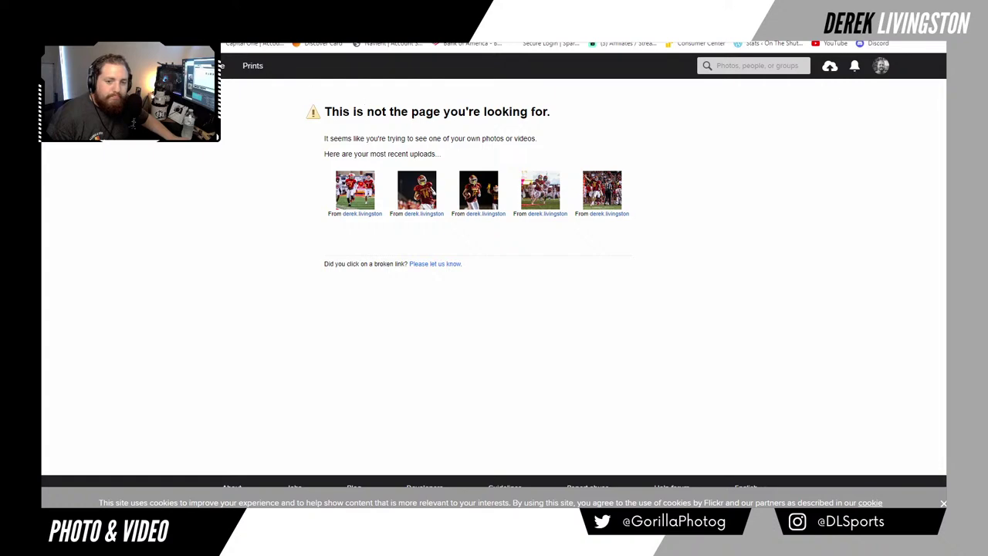
key(alt+Left)
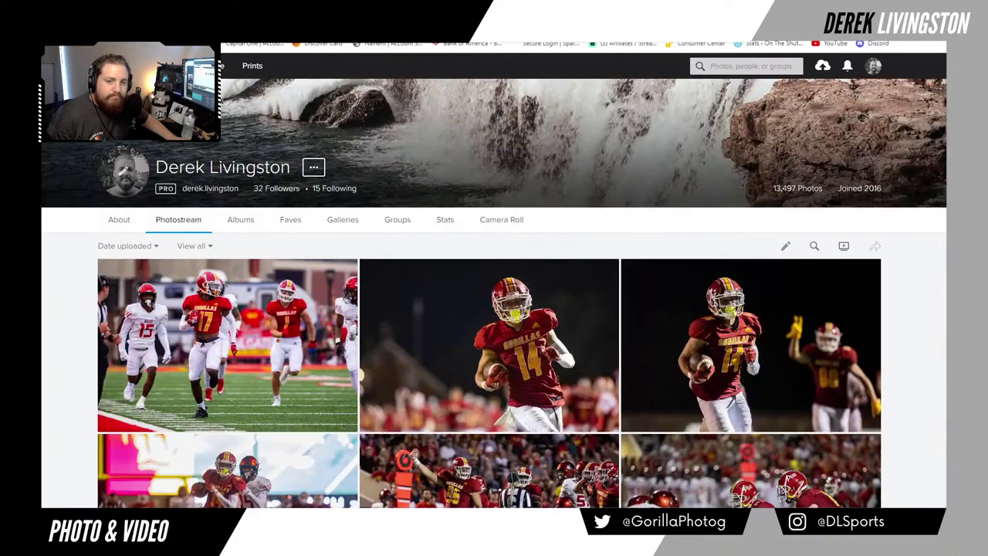
Step: Open photo 36 of the celebrating players and apply Auto tone with an exposure tweak
click(241, 220)
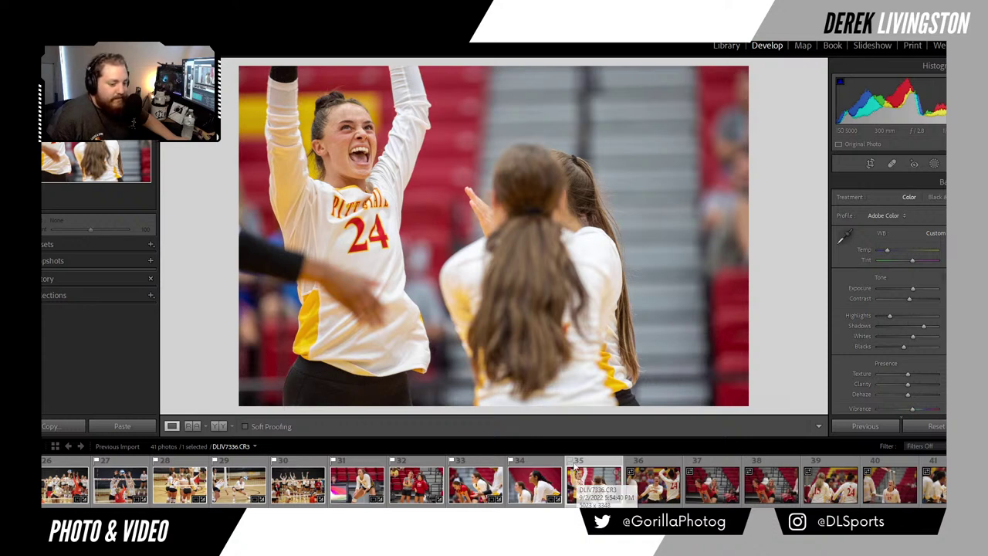
click(652, 485)
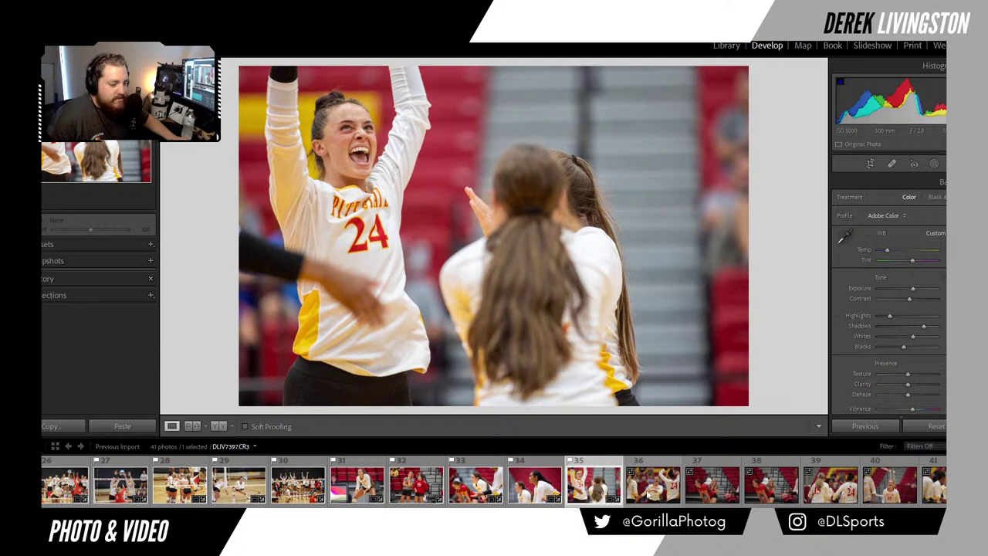
click(939, 280)
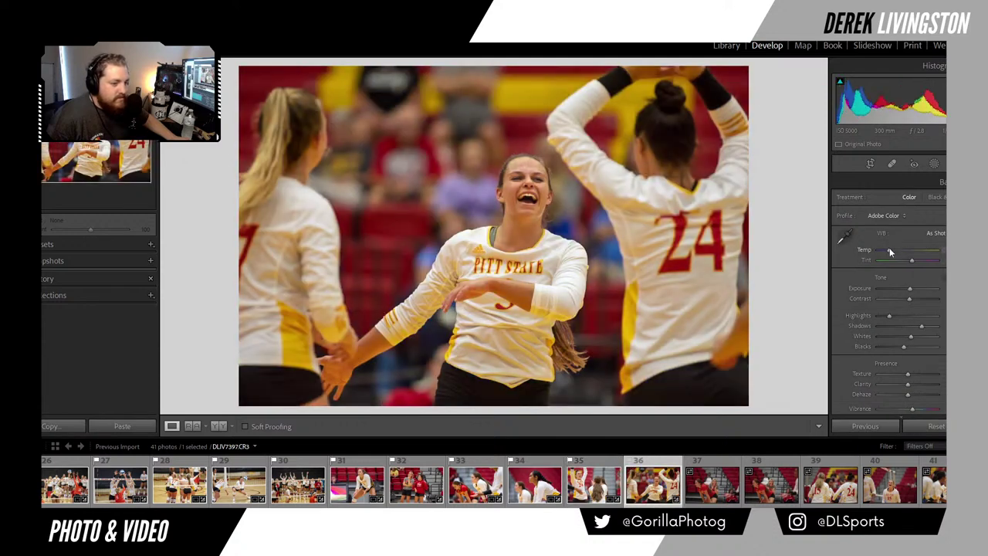
click(889, 248)
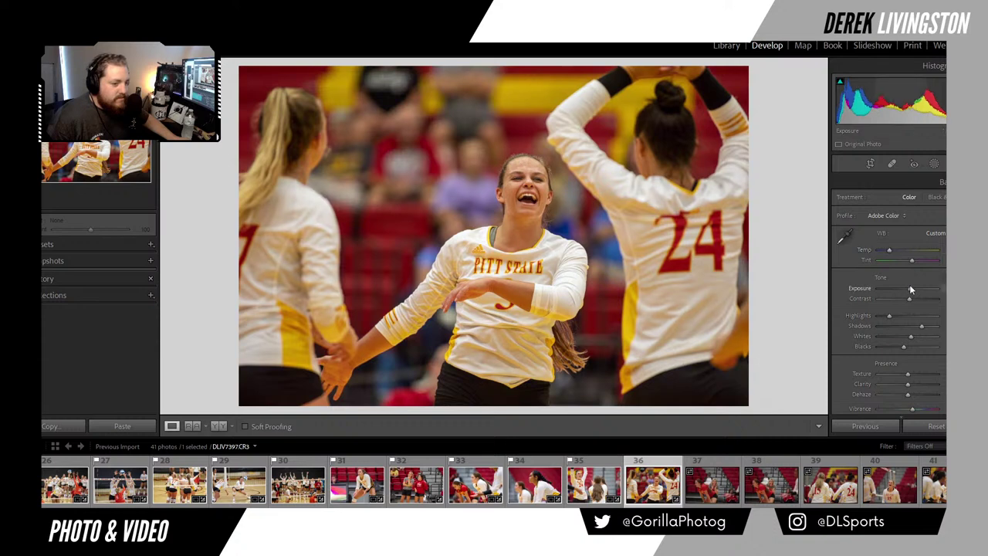
drag(910, 287, 911, 289)
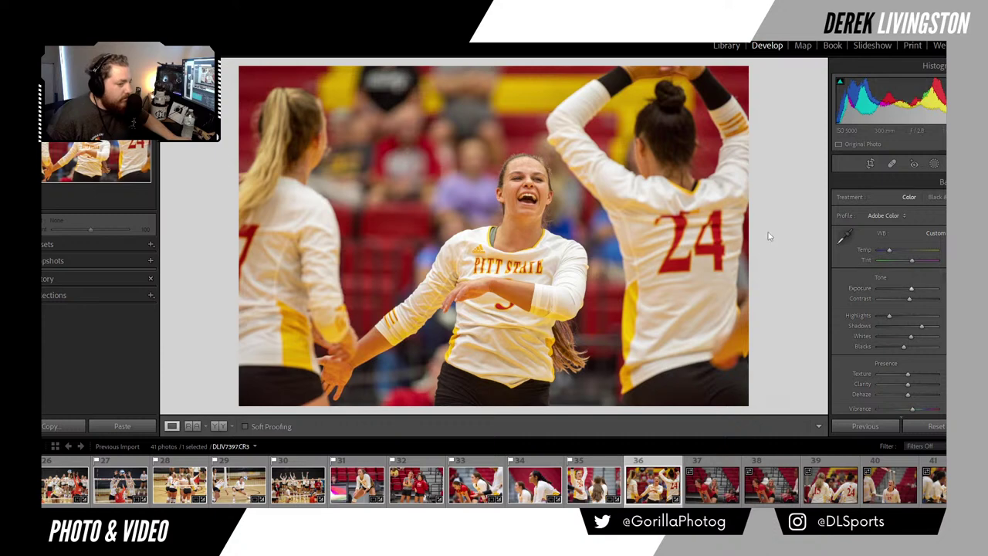
Step: Crop the celebrating-players photo tighter by pulling the top edge down
click(872, 163)
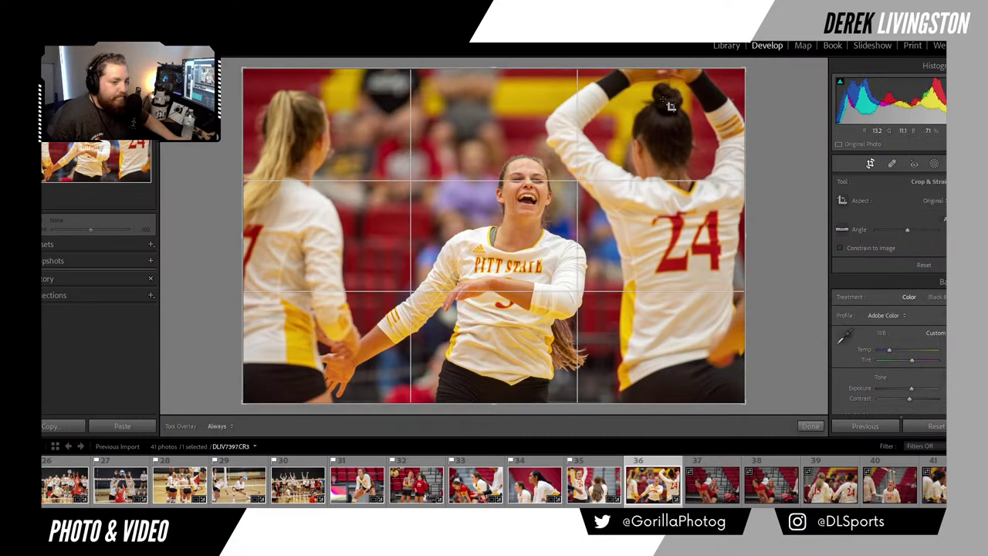
drag(661, 67, 655, 90)
key(Return)
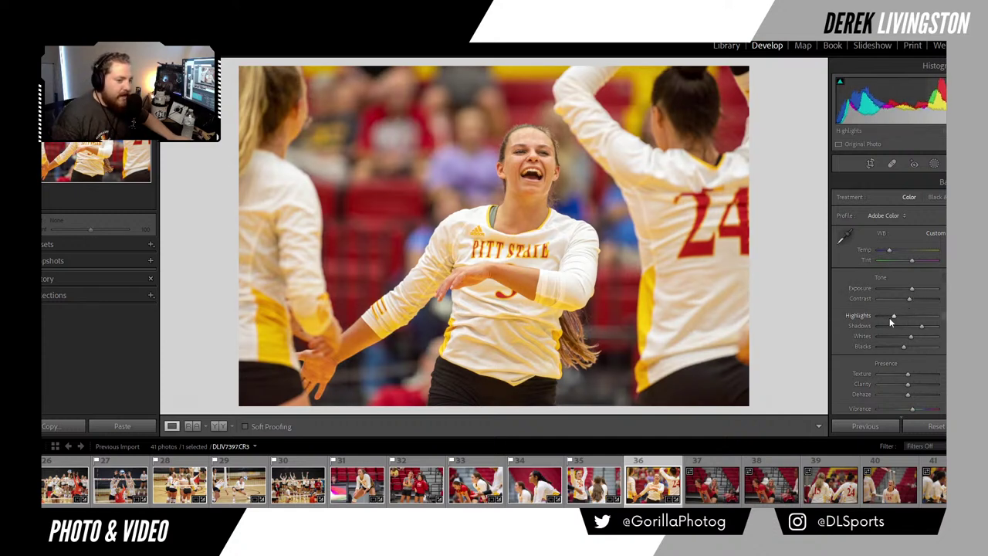
Step: Raise highlights slightly, cool the white balance a touch and add a little clarity
drag(889, 317, 893, 315)
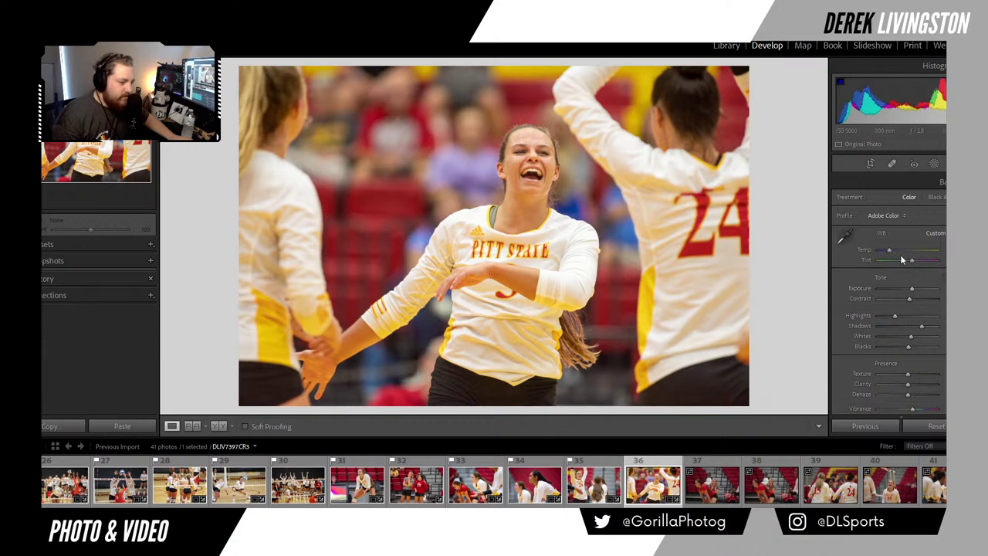
drag(890, 252, 889, 253)
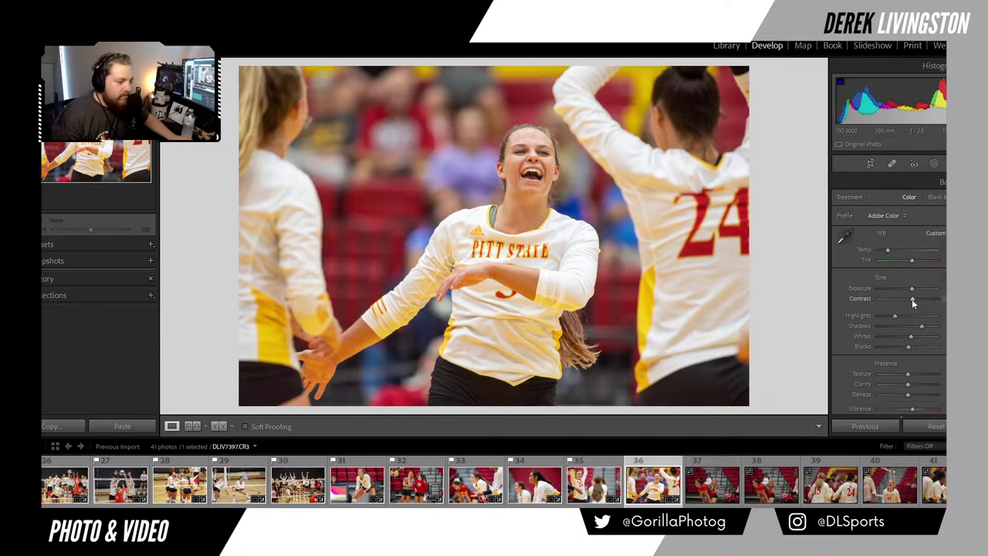
drag(909, 385, 911, 385)
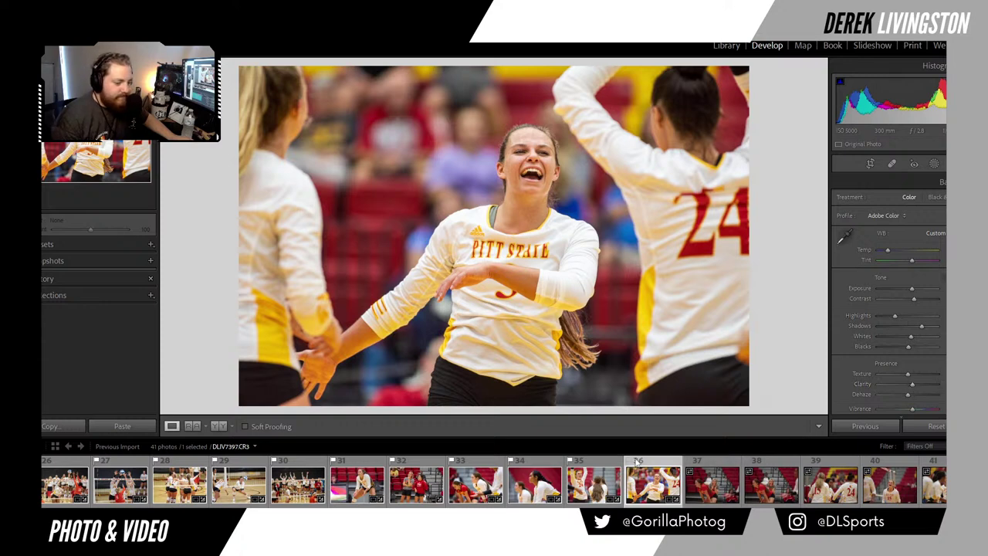
click(699, 491)
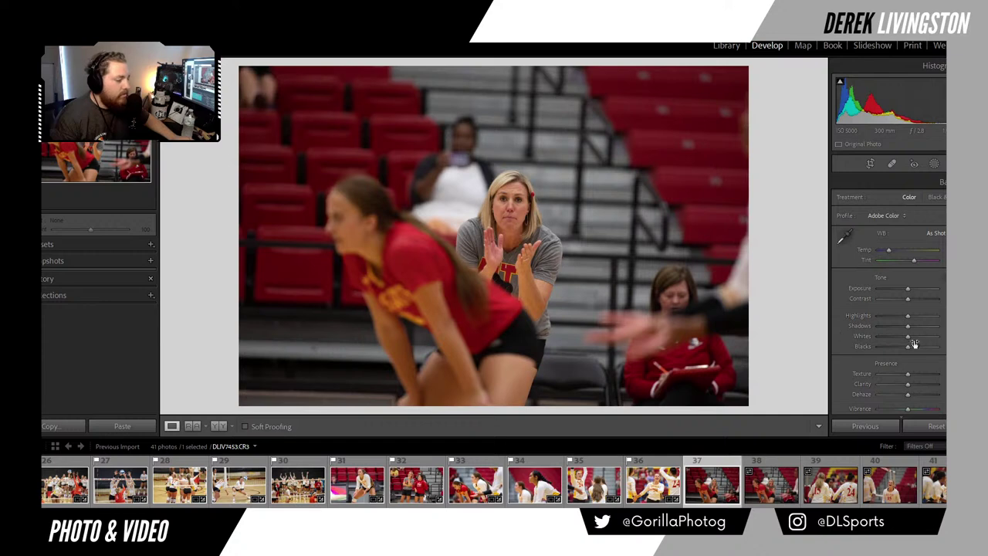
Step: Crop the clapping-coach photo tighter from the top
click(870, 164)
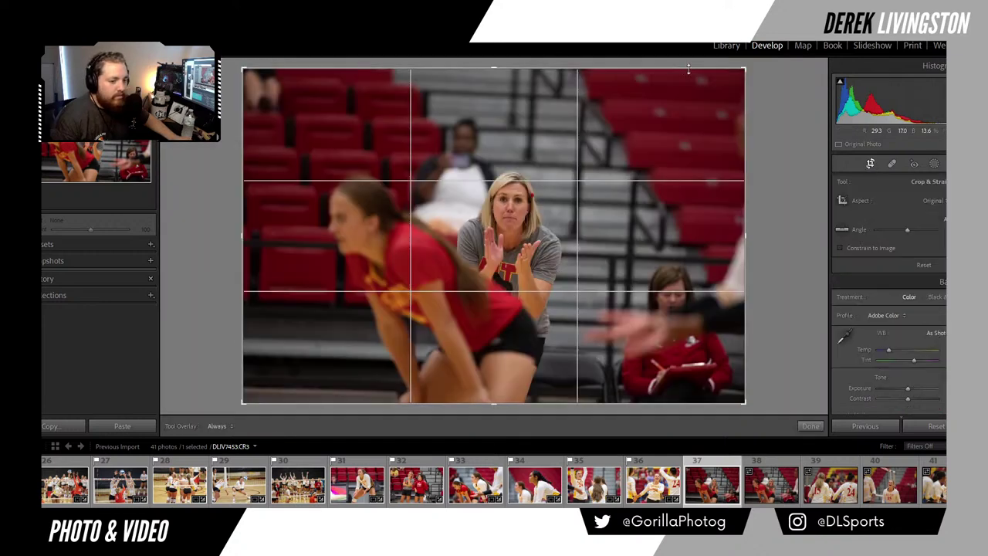
drag(670, 59, 670, 94)
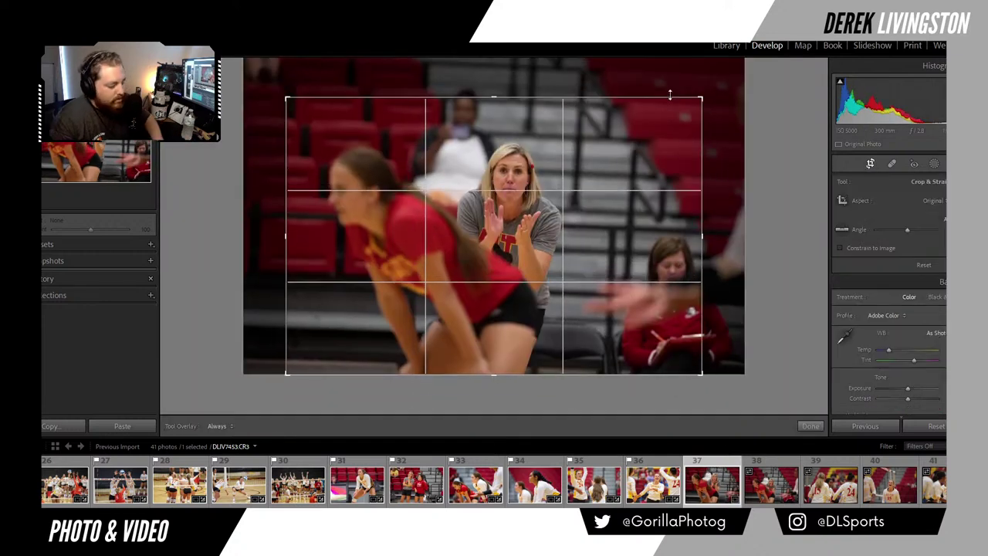
click(810, 426)
Step: Remove the clapping-coach photo from the Lightroom catalog only
click(774, 486)
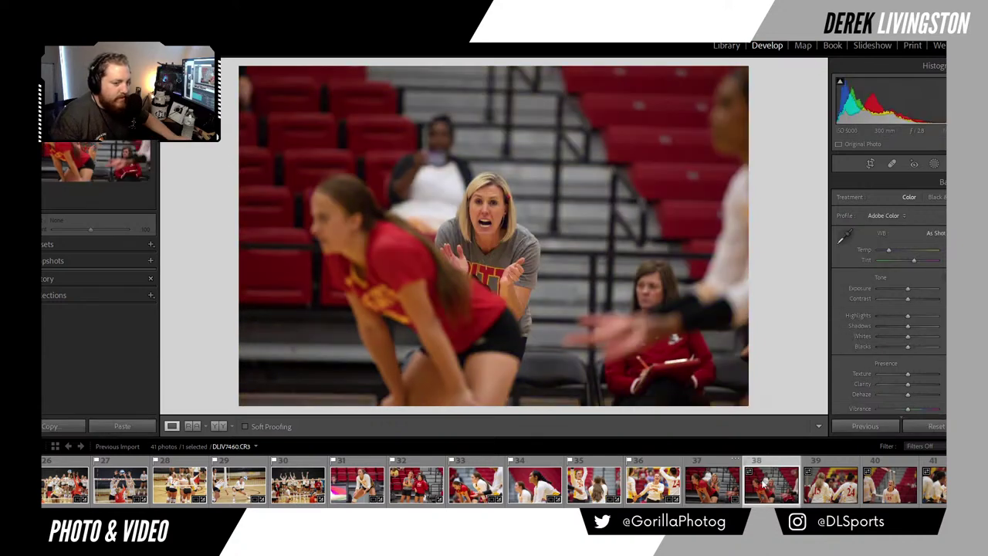
right_click(703, 492)
click(740, 466)
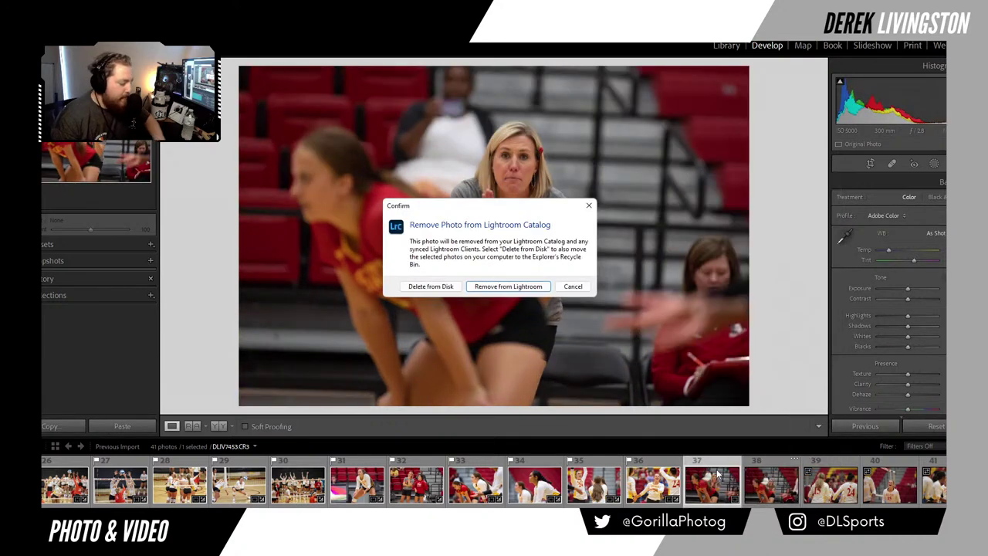
key(Return)
Step: Crop the shouting-coach photo from the top, apply Auto tone, cool the white balance, add contrast and clarity
click(871, 165)
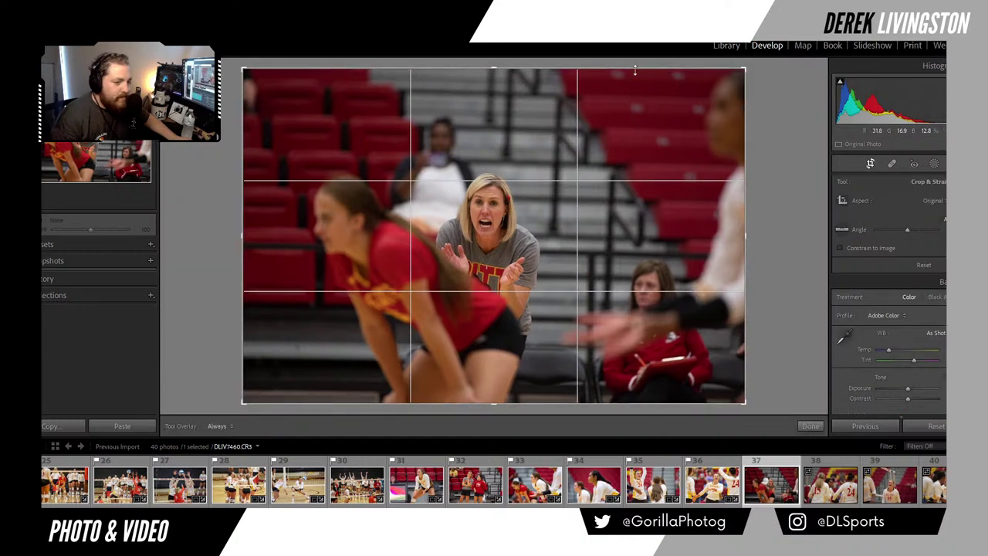
drag(635, 67, 639, 108)
key(Return)
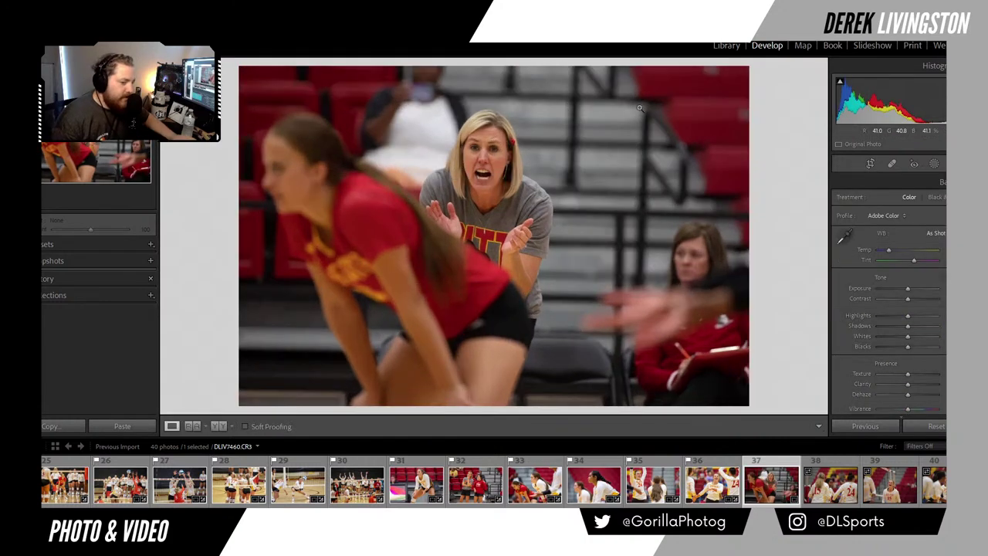
click(944, 278)
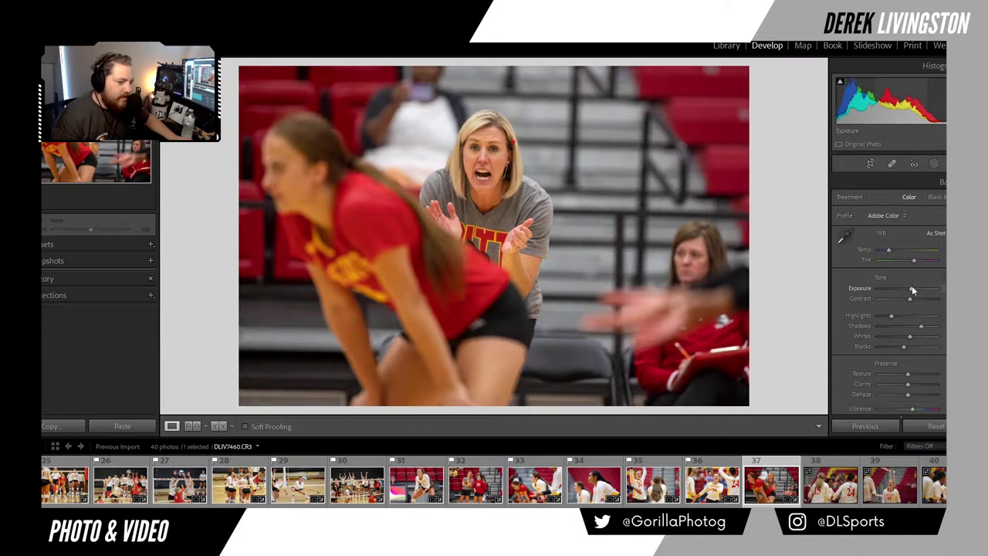
drag(890, 251, 888, 251)
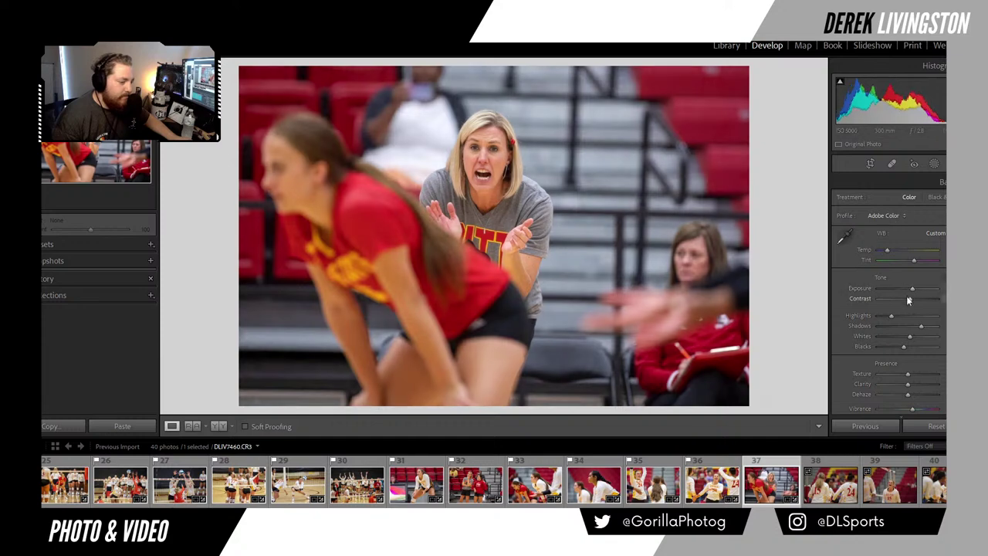
drag(908, 300, 913, 300)
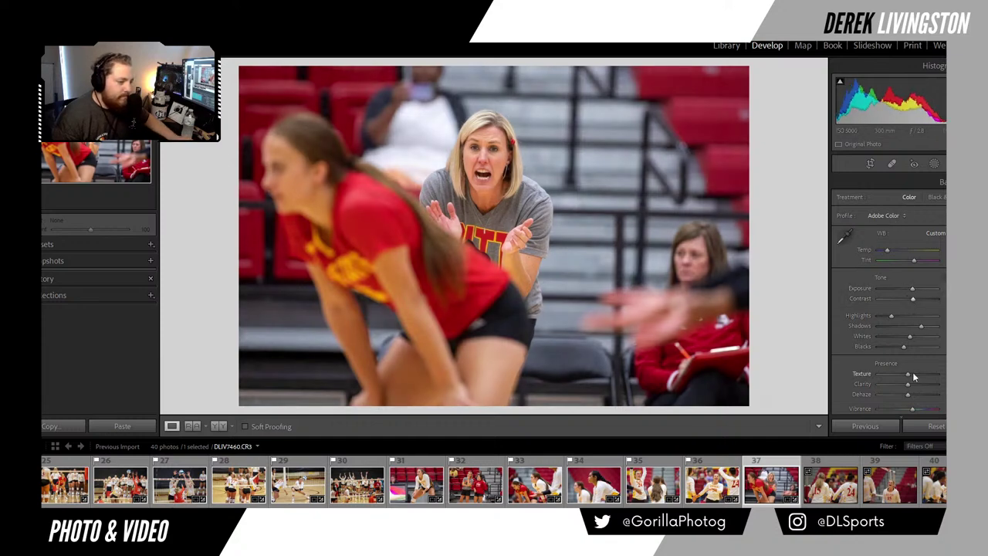
drag(908, 383, 911, 383)
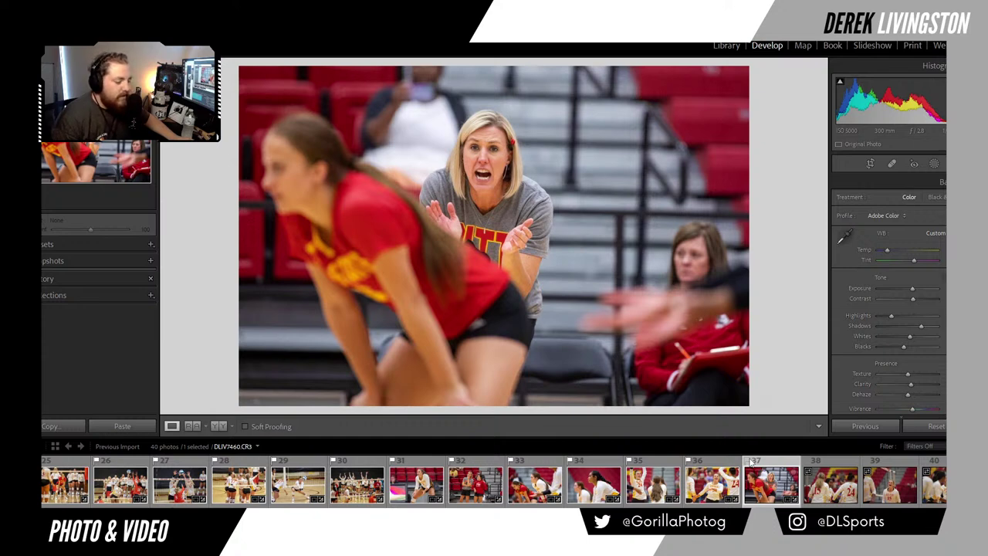
Step: Crop photo 38 of players 13 and 24 tighter from the top
click(830, 501)
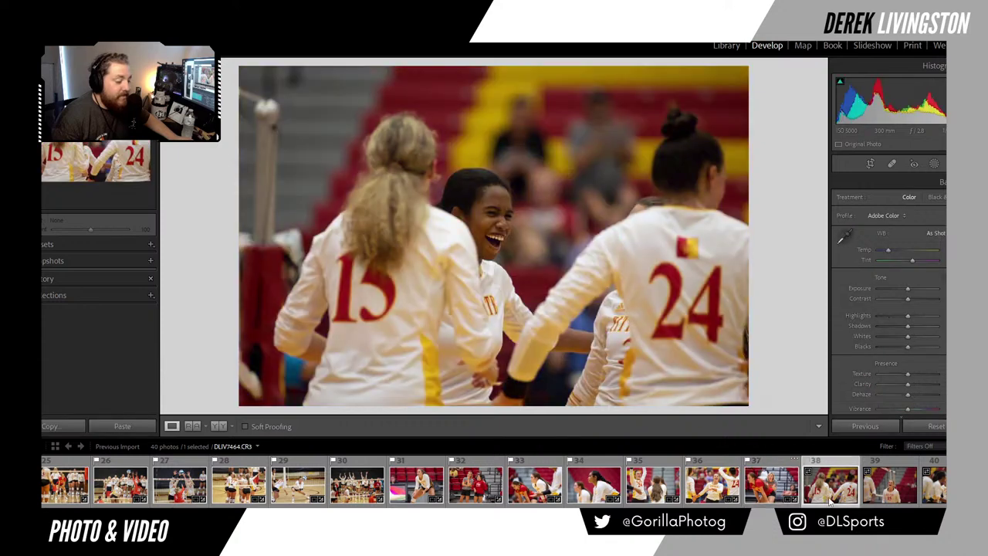
click(870, 164)
drag(597, 68, 597, 89)
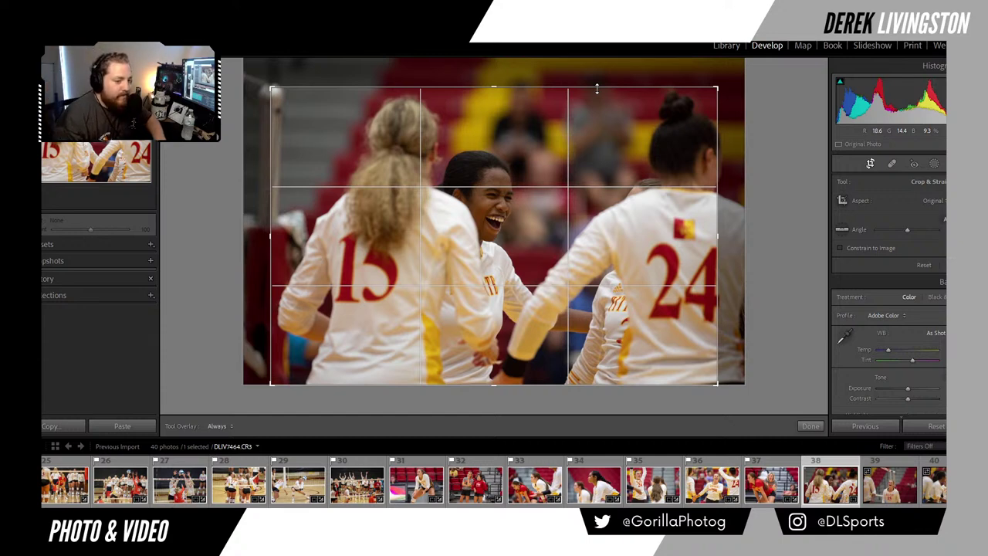
key(Return)
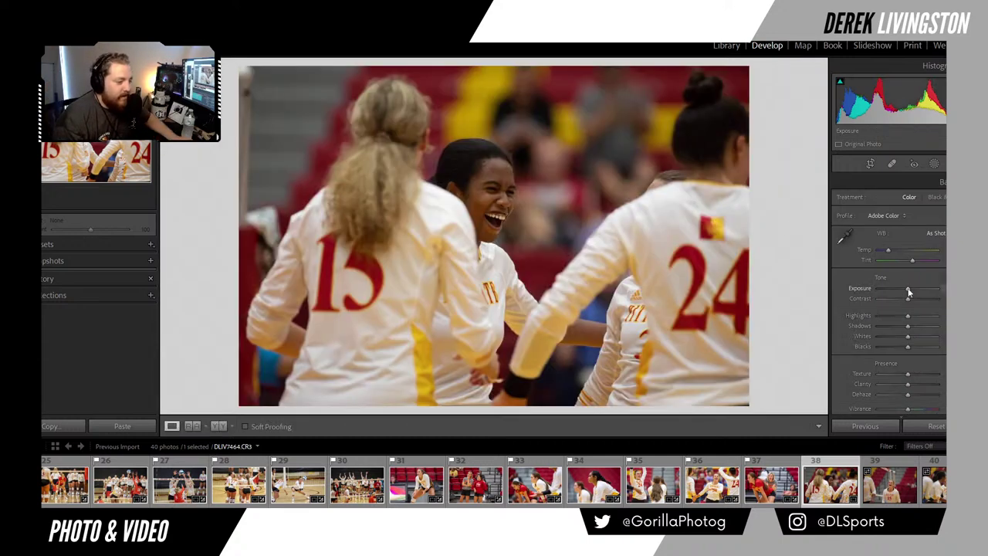
Step: Brighten the exposure, adjust temperature, apply Auto tone, and check the face at 1:1
drag(909, 291, 912, 290)
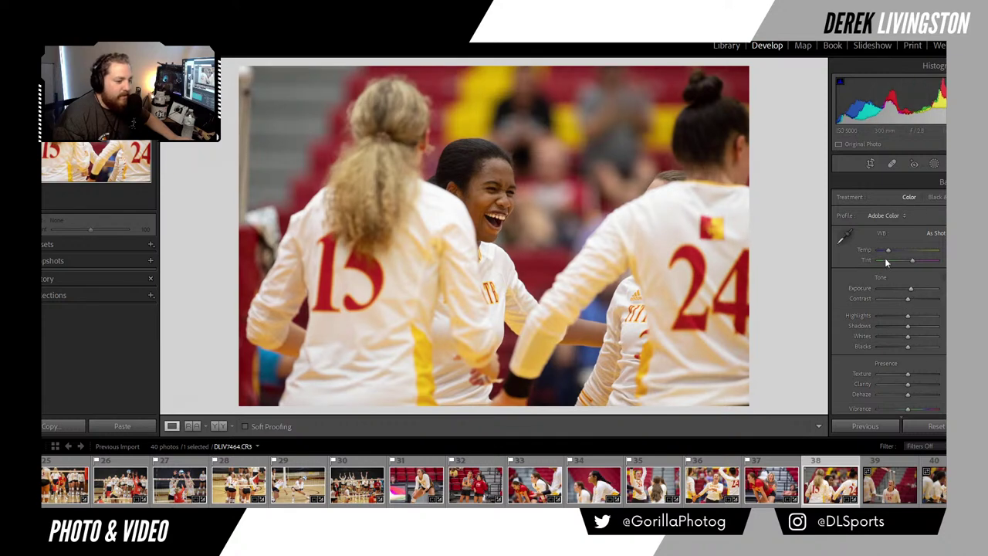
drag(889, 251, 889, 252)
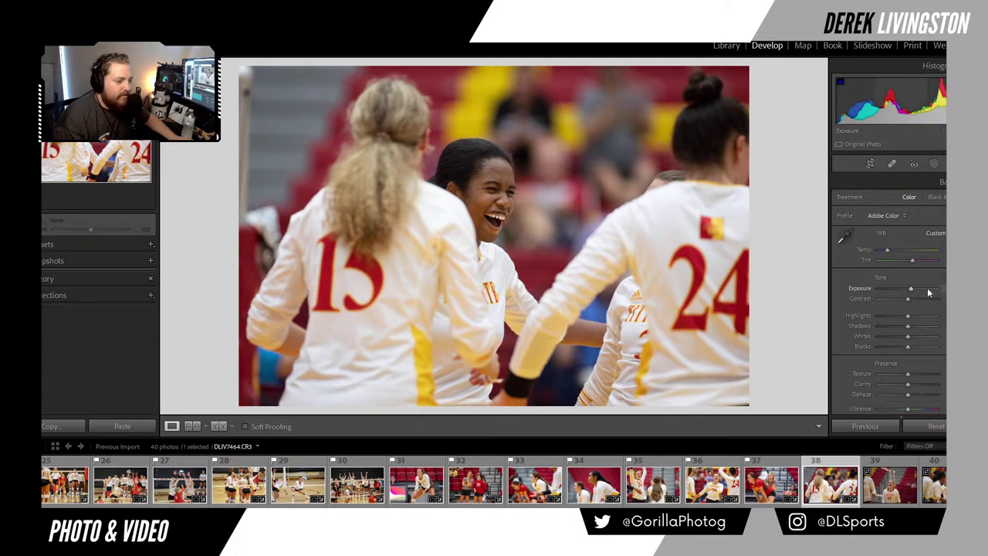
key(ctrl+u)
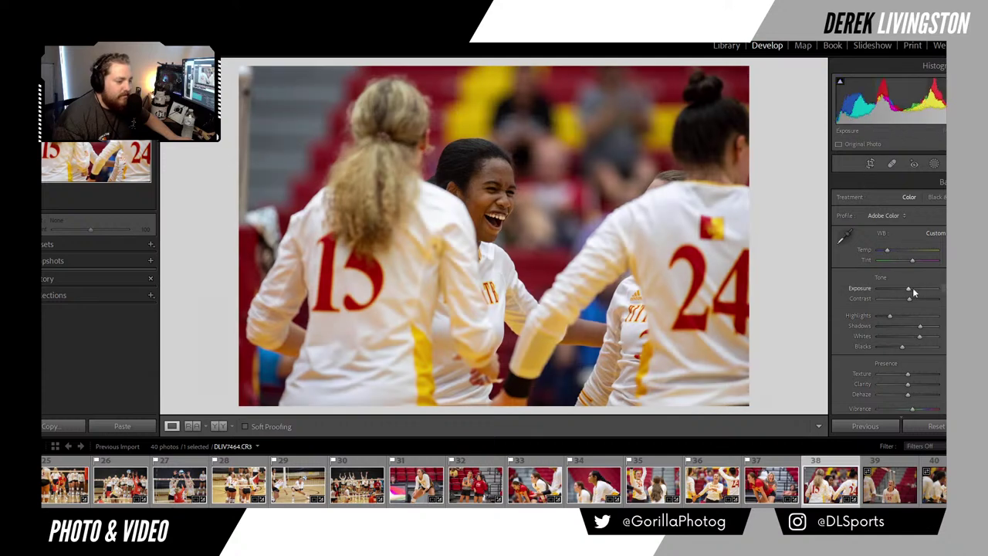
drag(912, 289, 911, 289)
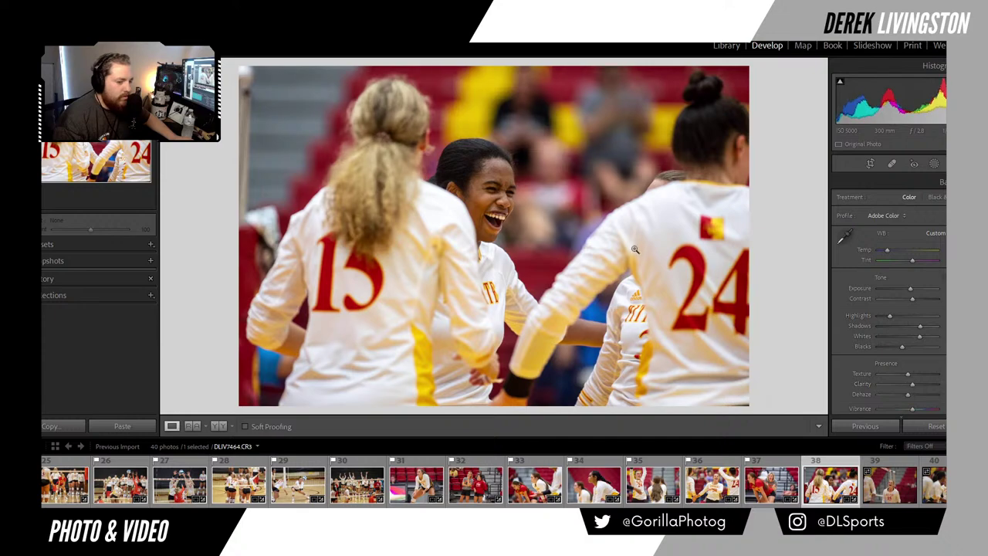
click(492, 195)
click(489, 188)
Step: Apply Auto tone and a temperature tweak to the #15 photo, and crop it tighter from the top
click(888, 485)
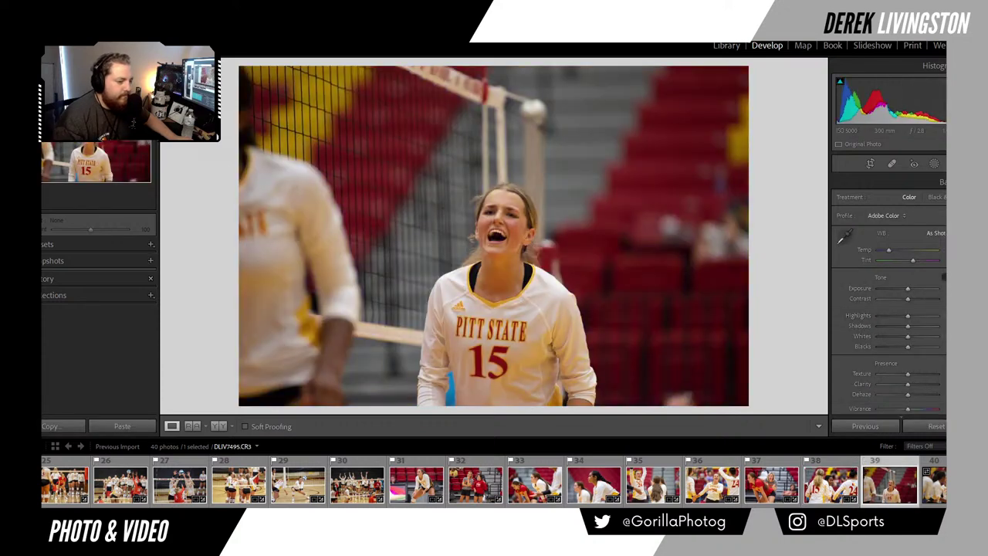
click(943, 276)
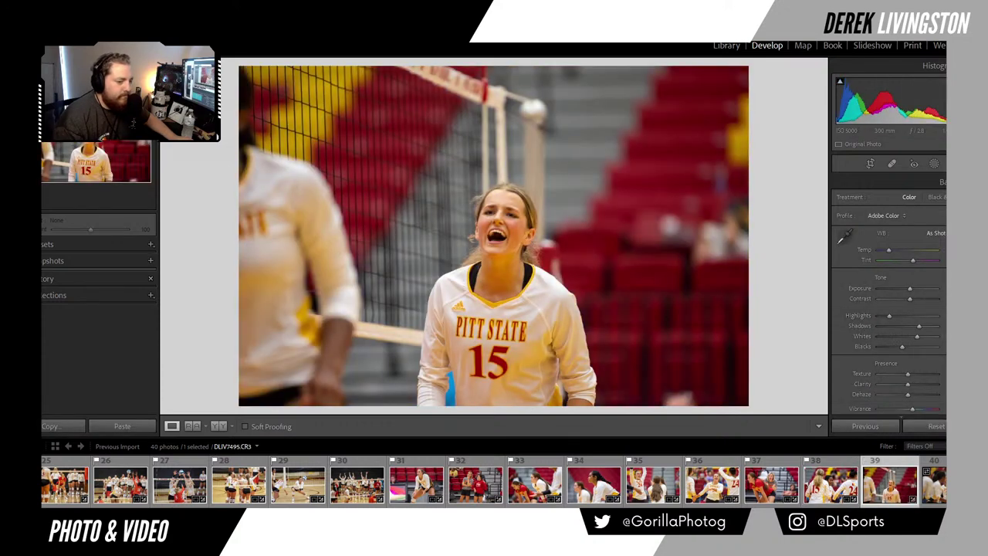
click(888, 249)
click(869, 163)
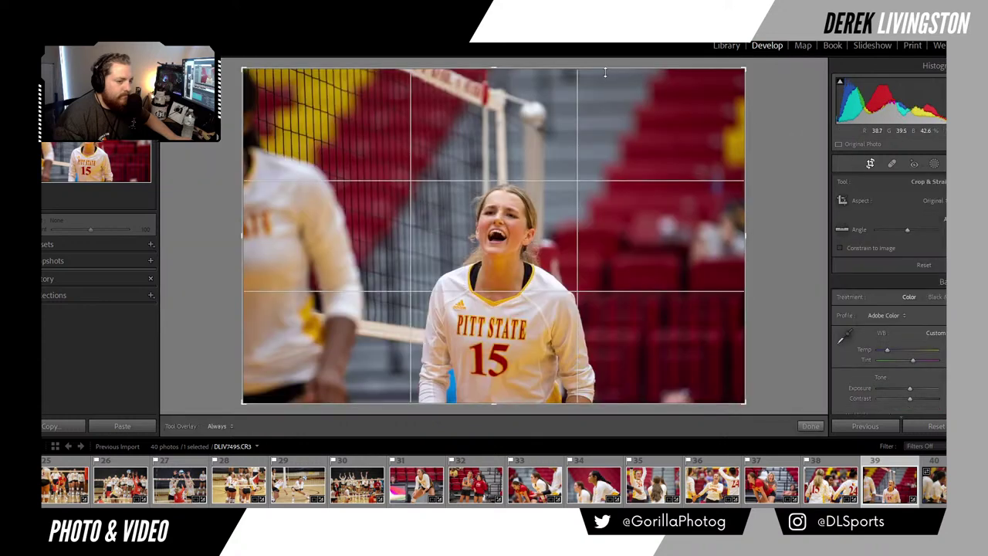
drag(606, 72, 607, 99)
key(Return)
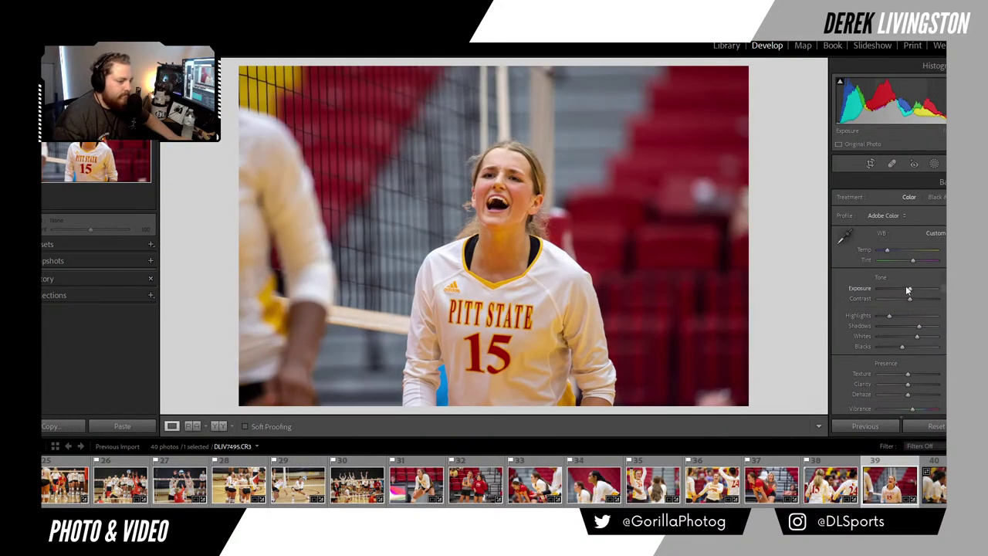
Step: Raise the #15 photo's exposure, contrast and clarity slightly, checking the face at 1:1
drag(906, 288, 910, 287)
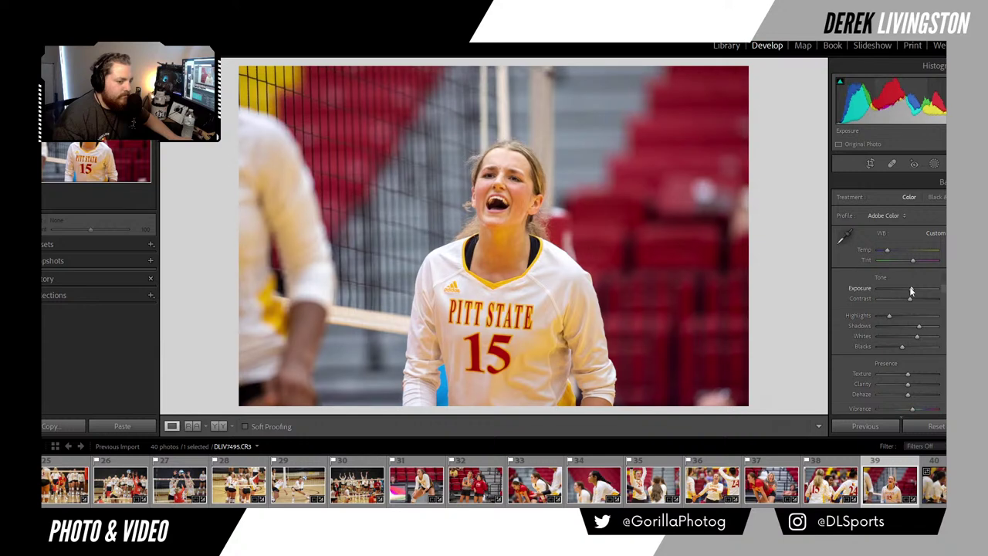
drag(910, 299, 913, 299)
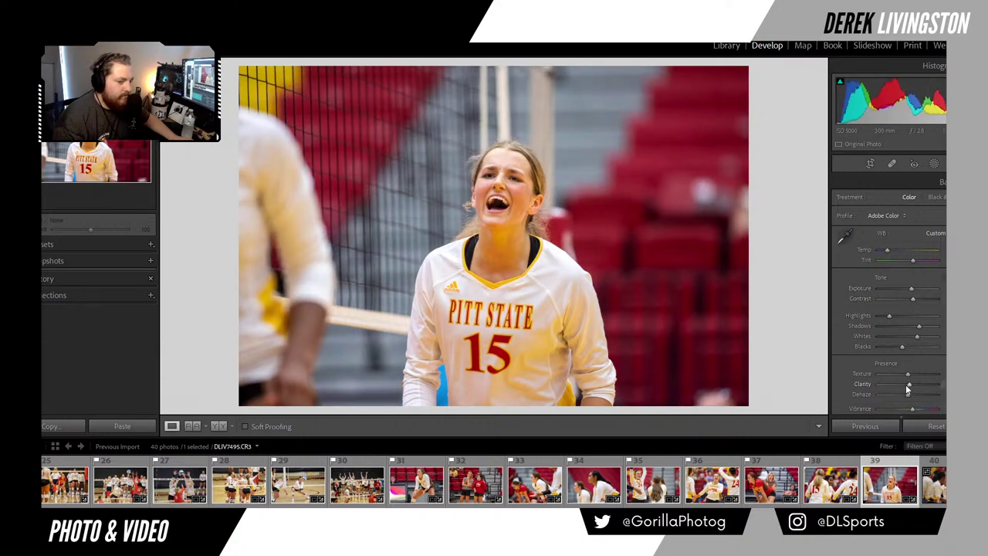
drag(907, 385, 909, 386)
click(507, 173)
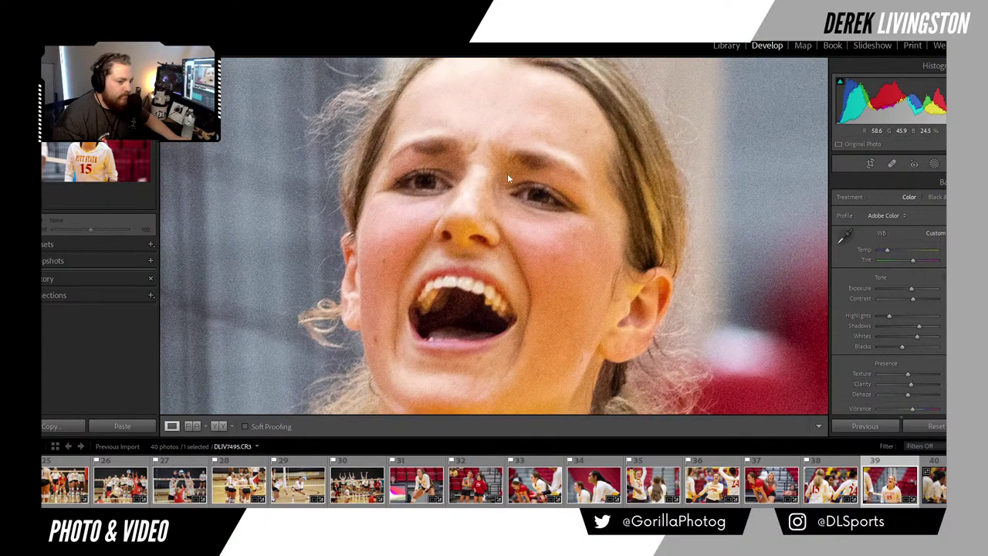
click(508, 173)
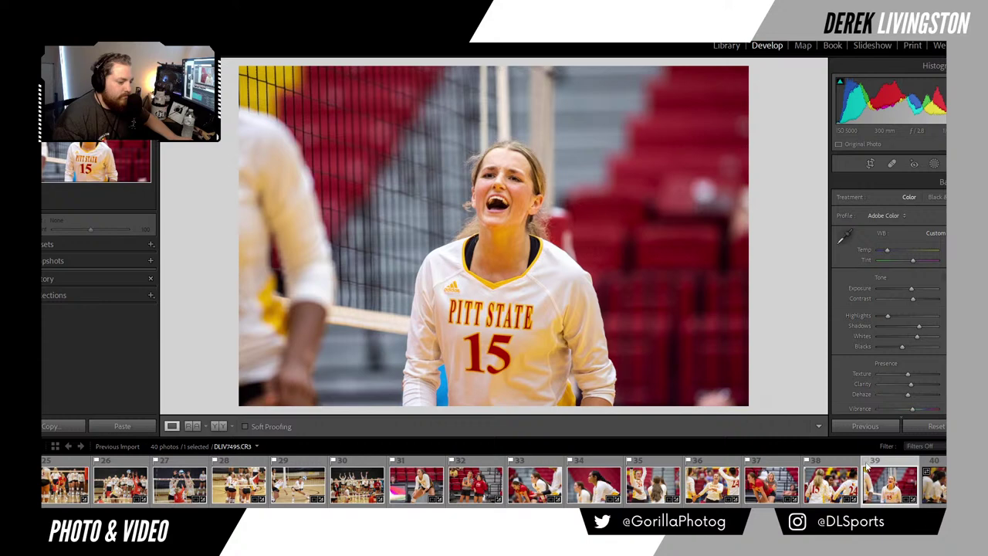
Step: Inspect the #24 photo at 1:1, then crop it by pulling the top-right corner inward
click(934, 485)
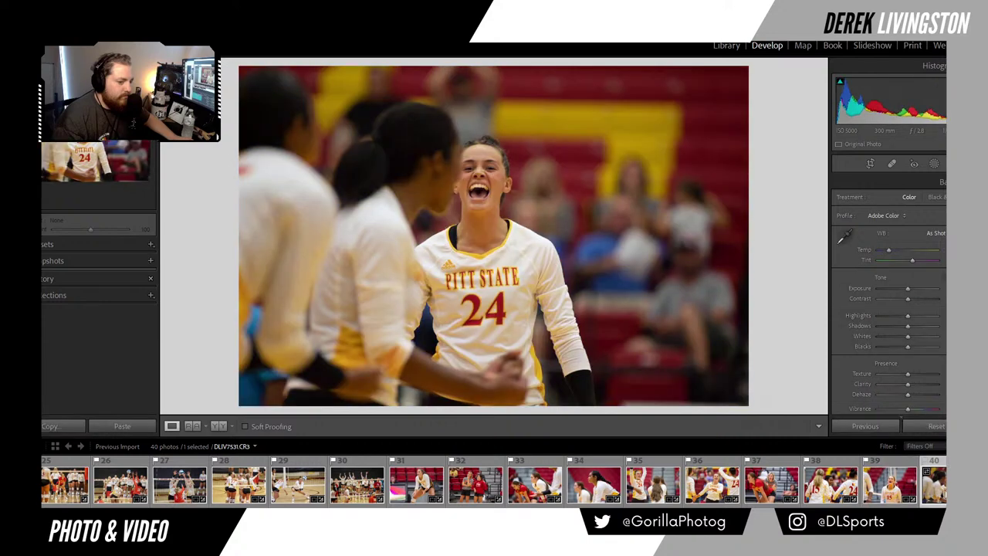
click(473, 183)
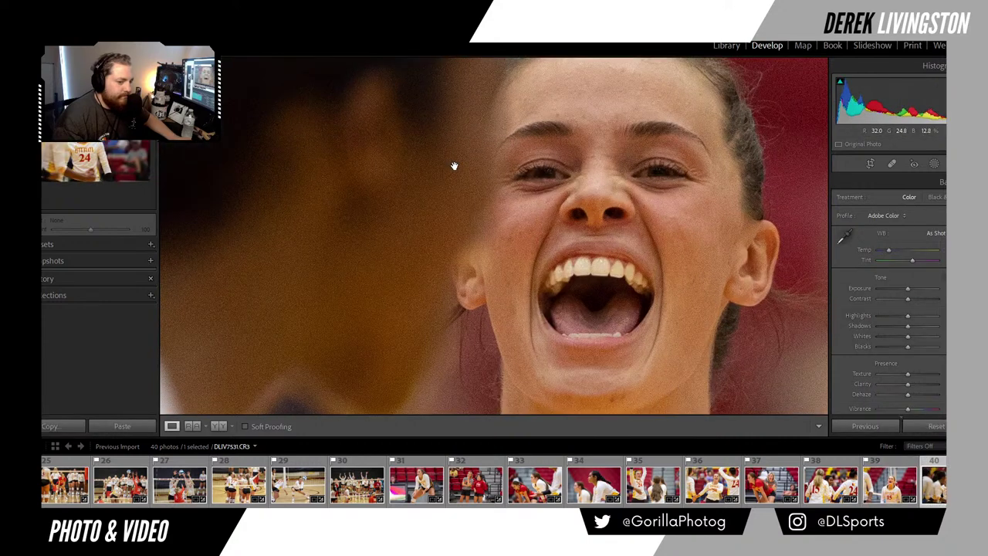
drag(455, 165, 474, 222)
click(475, 222)
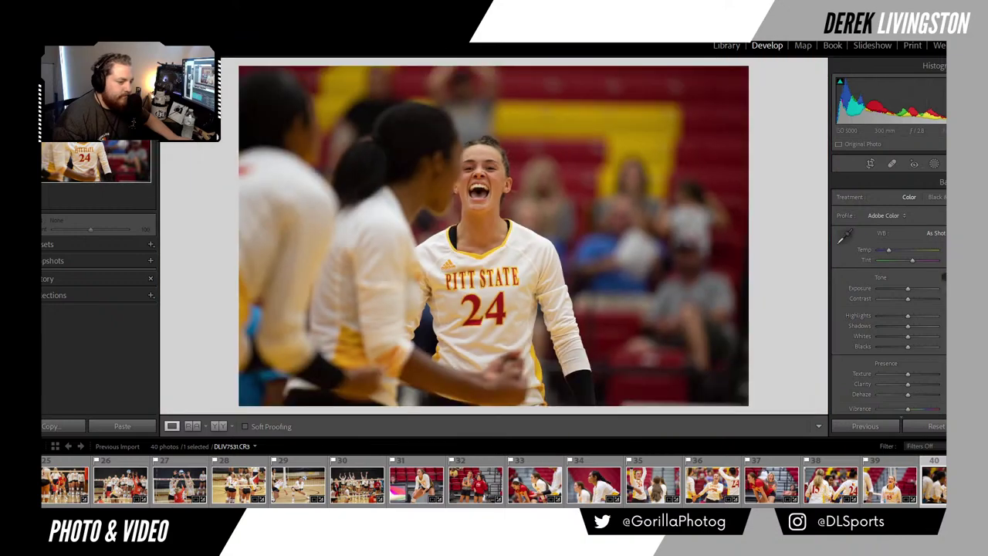
click(870, 163)
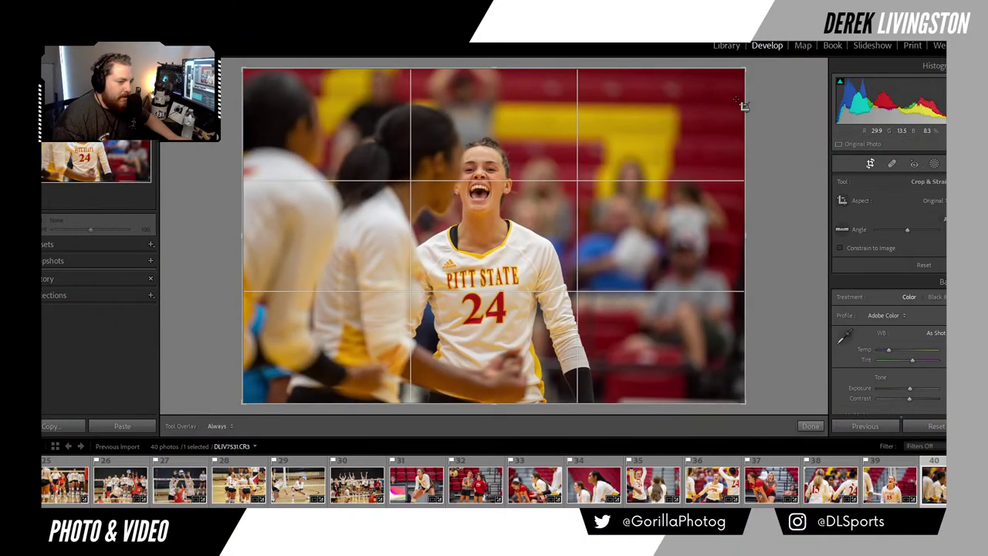
drag(726, 73, 729, 84)
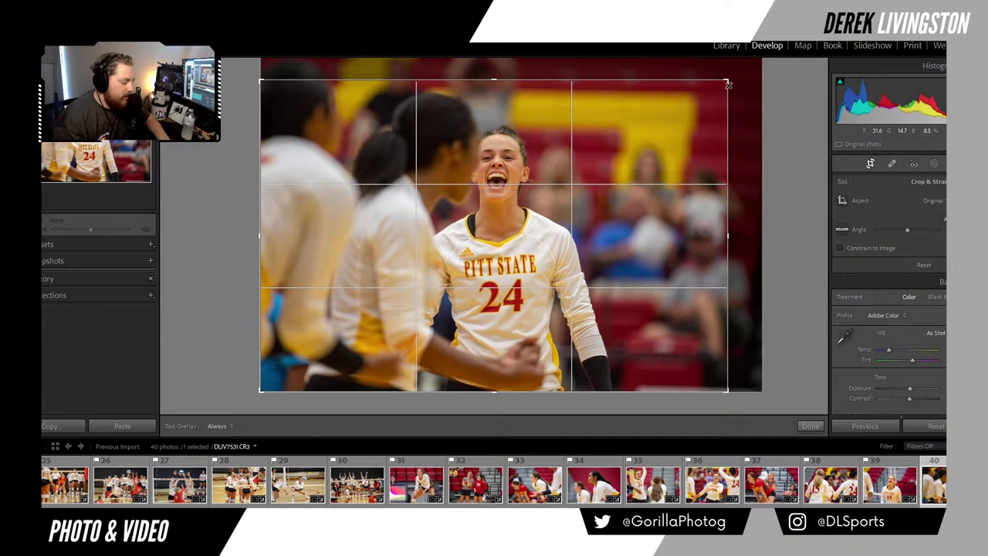
key(Return)
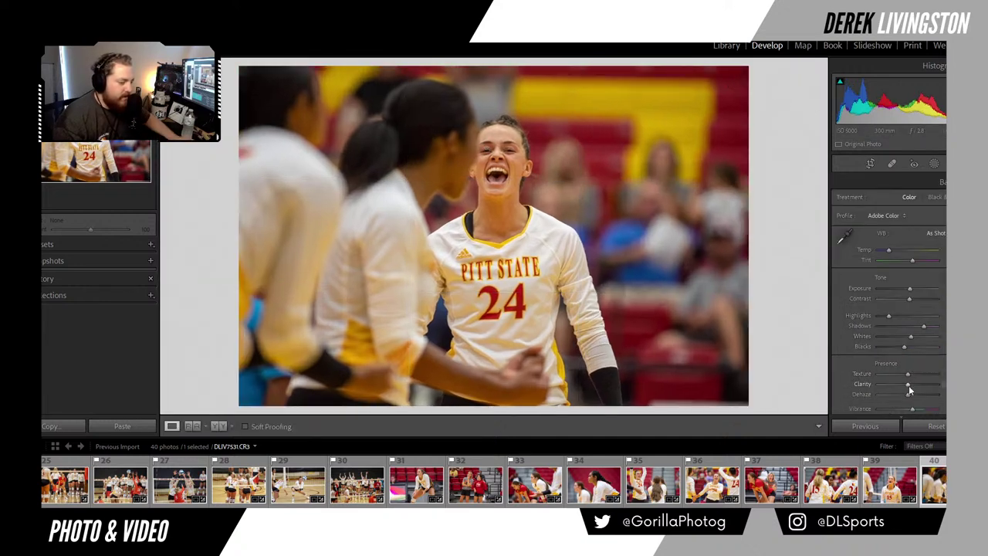
Step: Add clarity, brighten the exposure and cool the white balance on the #24 photo, checking background noise
drag(908, 385, 910, 384)
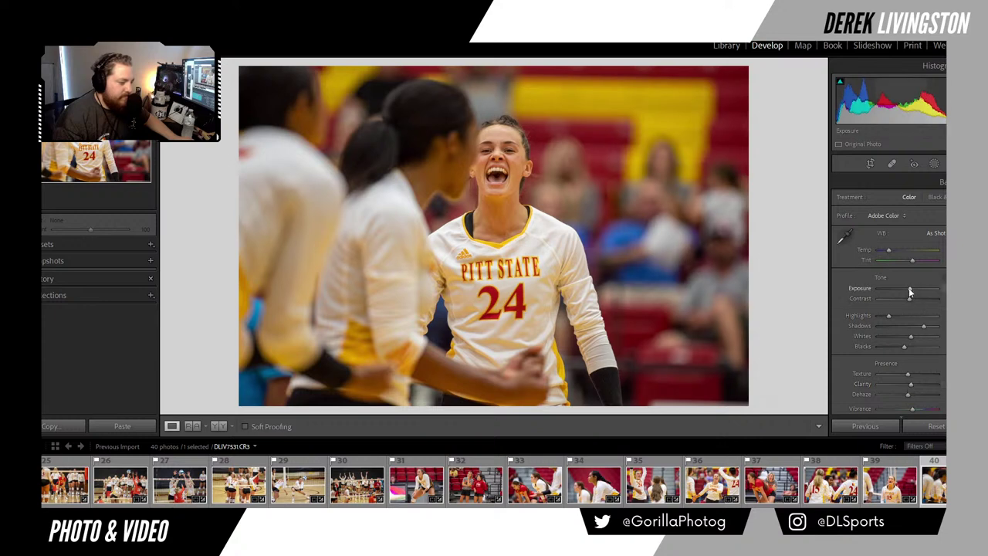
drag(908, 287, 910, 287)
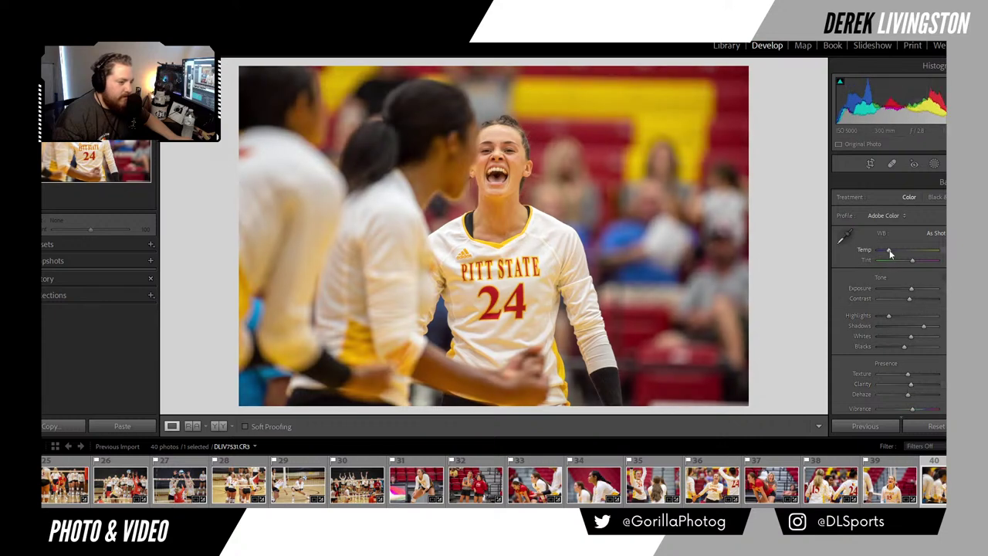
drag(889, 251, 888, 251)
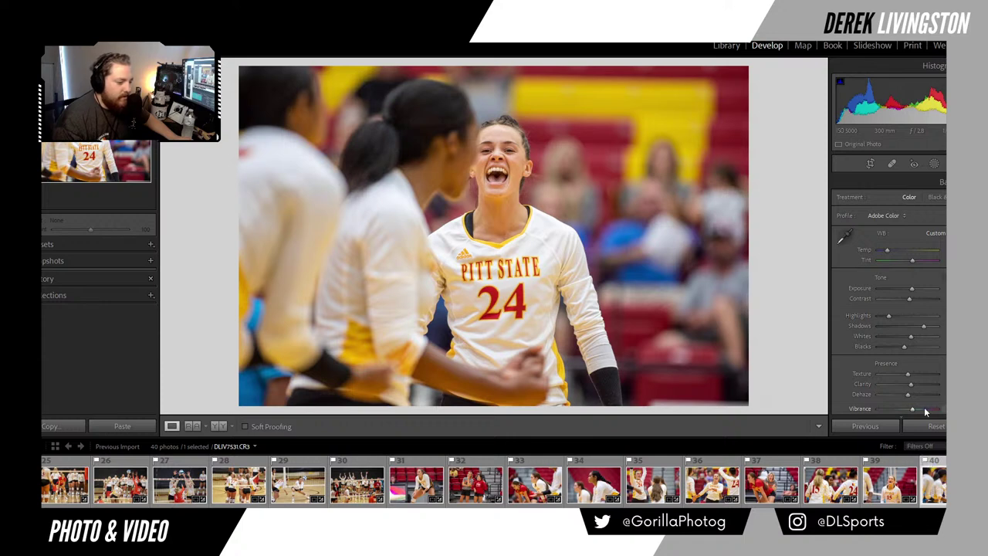
drag(909, 386, 911, 386)
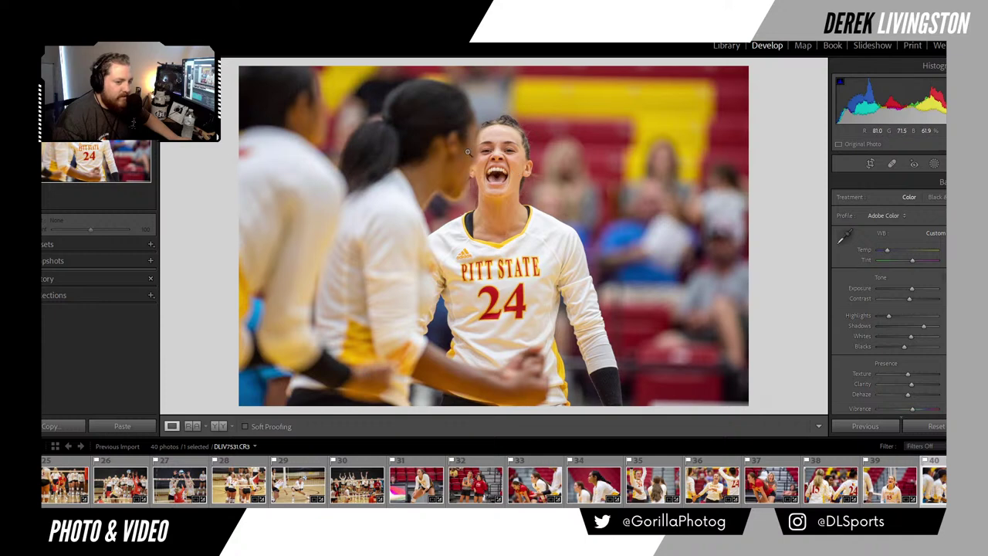
click(661, 154)
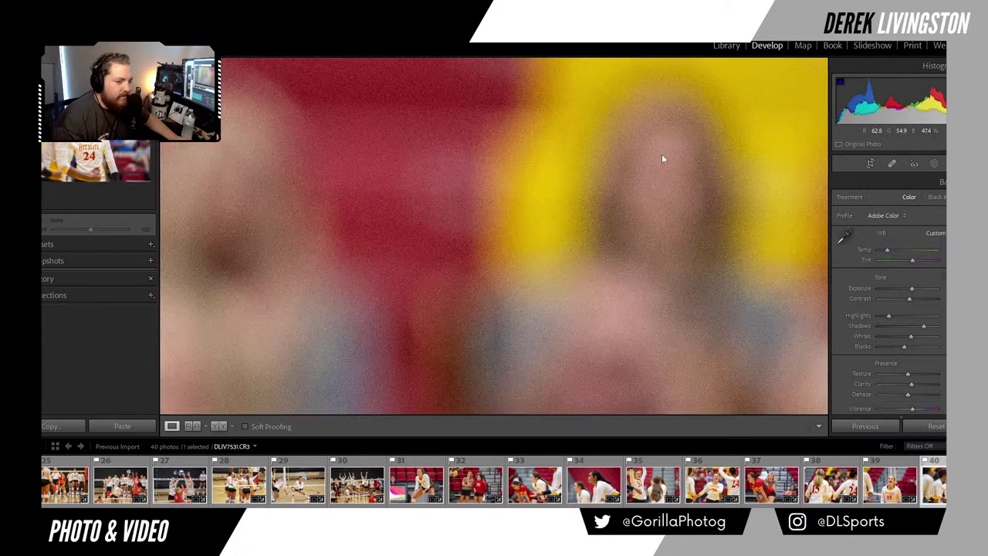
click(661, 153)
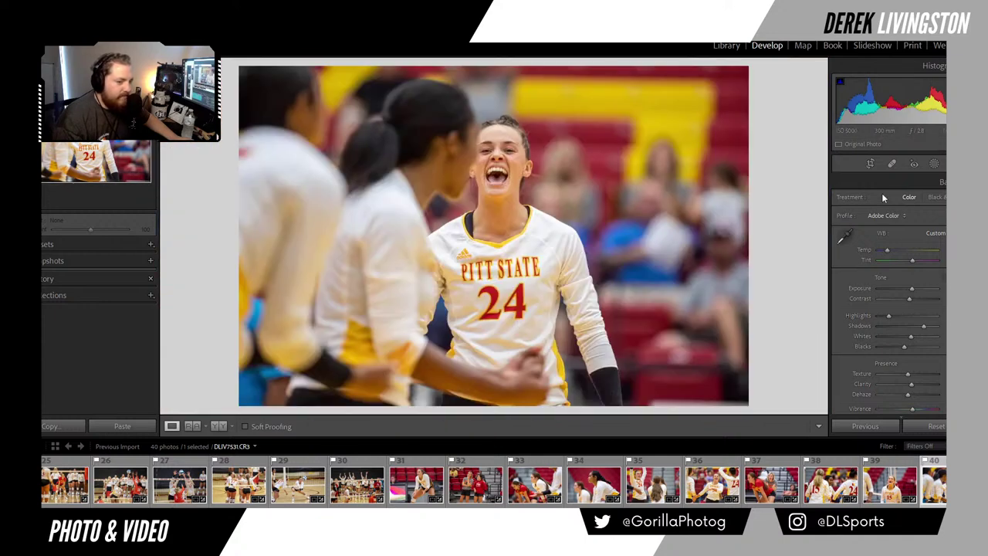
Step: Open the first photo and step forward five photos with the Right arrow key
scroll(892, 483, up, 5)
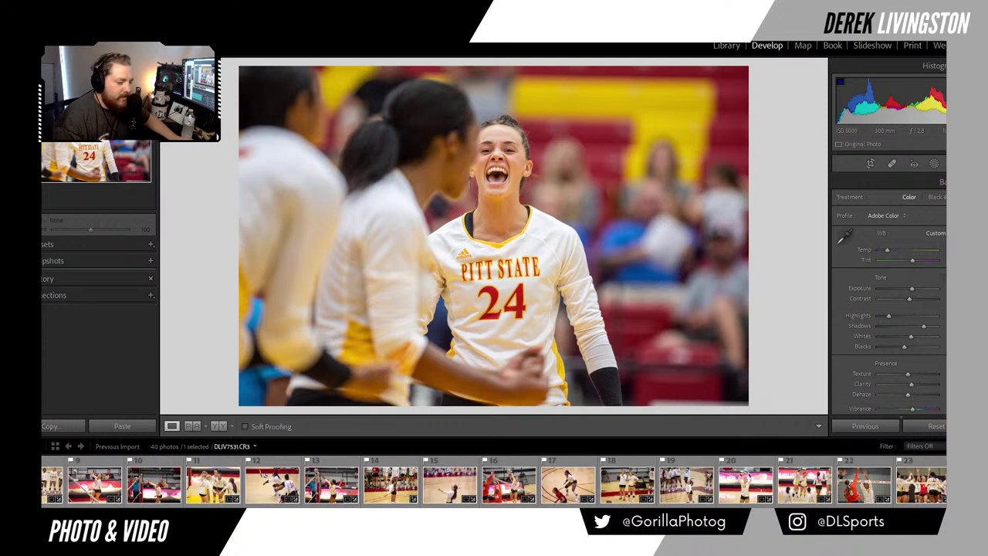
click(54, 483)
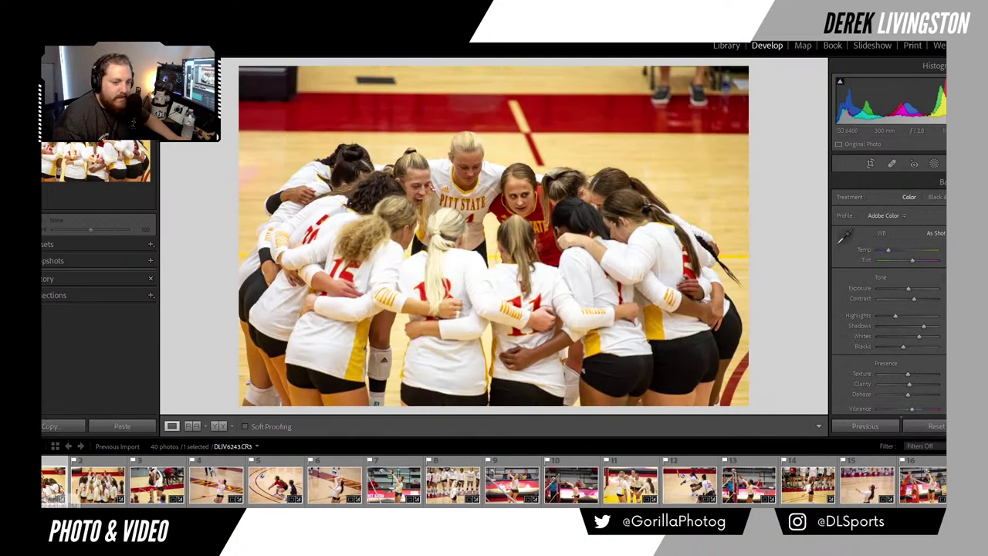
key(Right)
key(Right)
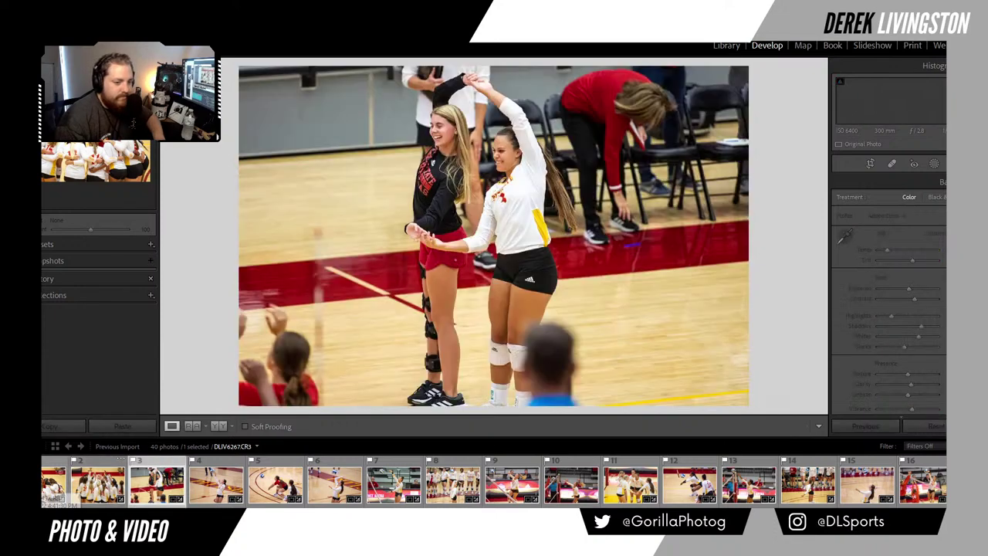
key(Right)
key(Right)
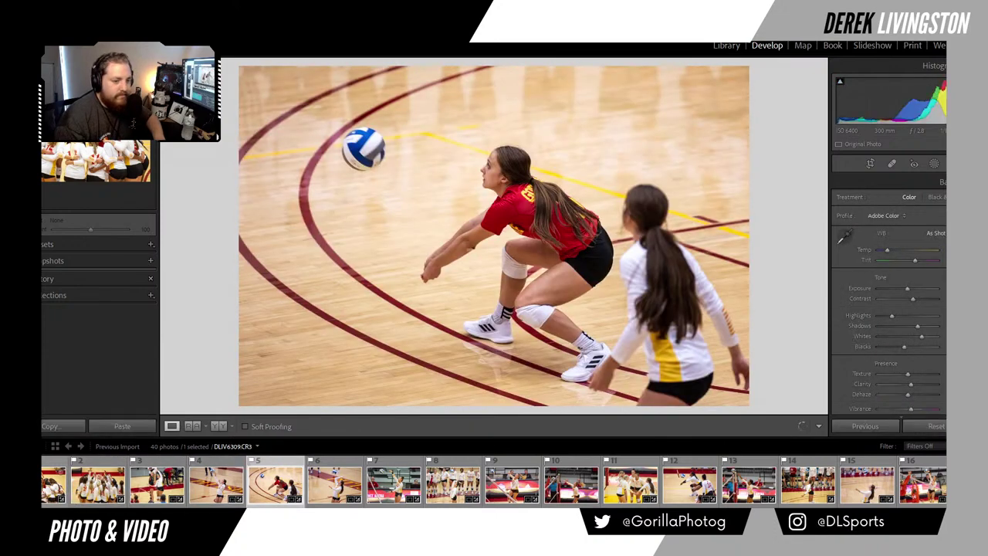
key(Right)
key(Right)
key(Right)
key(Right)
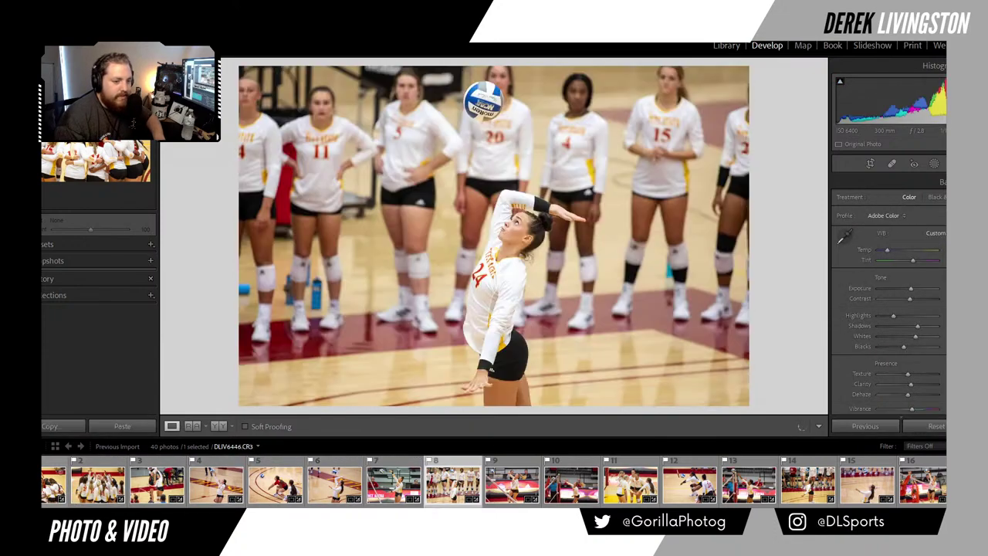
key(Right)
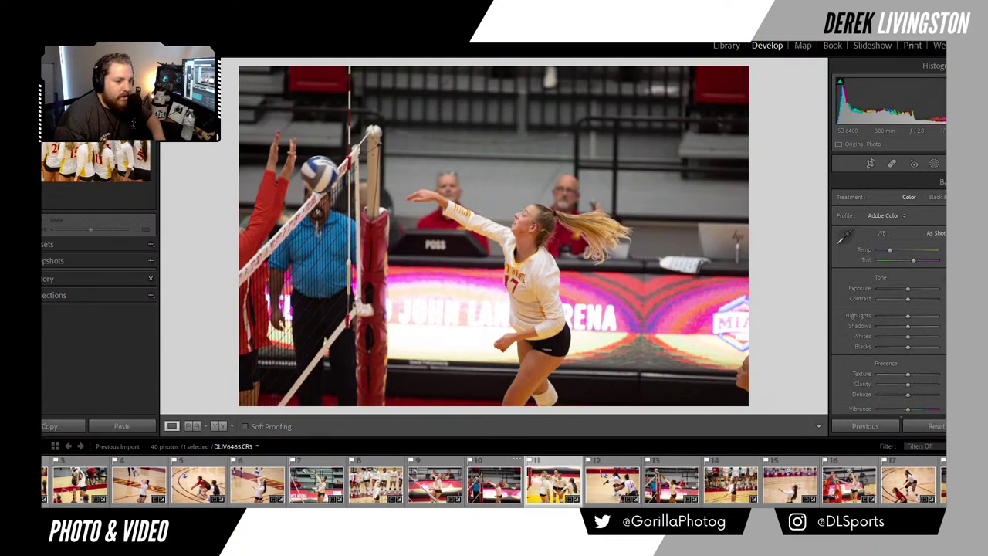
key(Right)
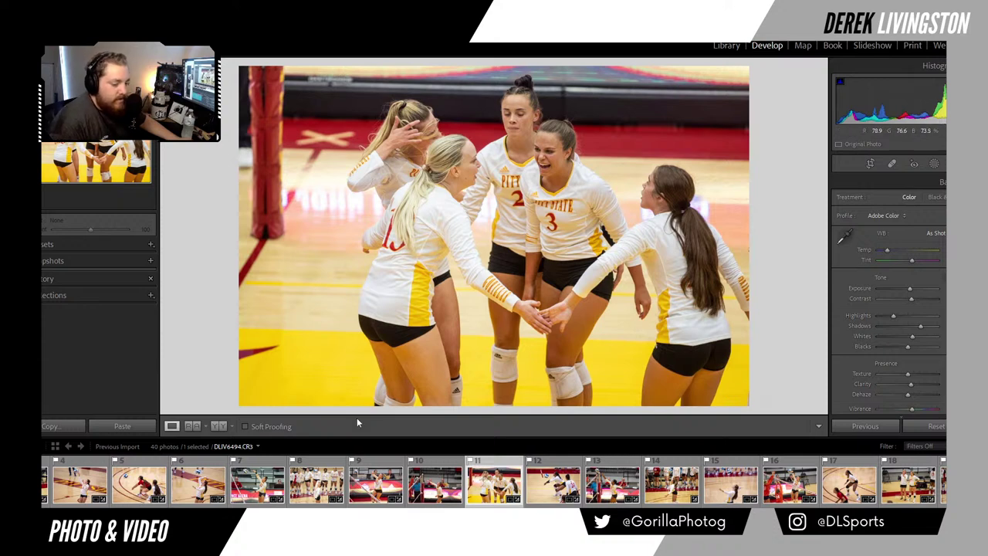
Step: View the team huddle photo at 1:1, pan across the players' faces, then fit it again
scroll(494, 483, up, 3)
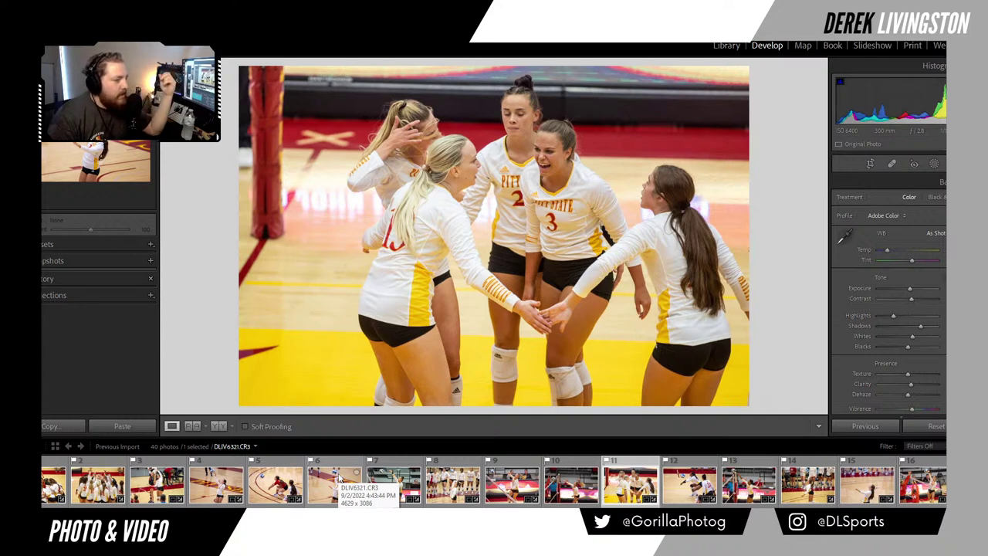
click(521, 156)
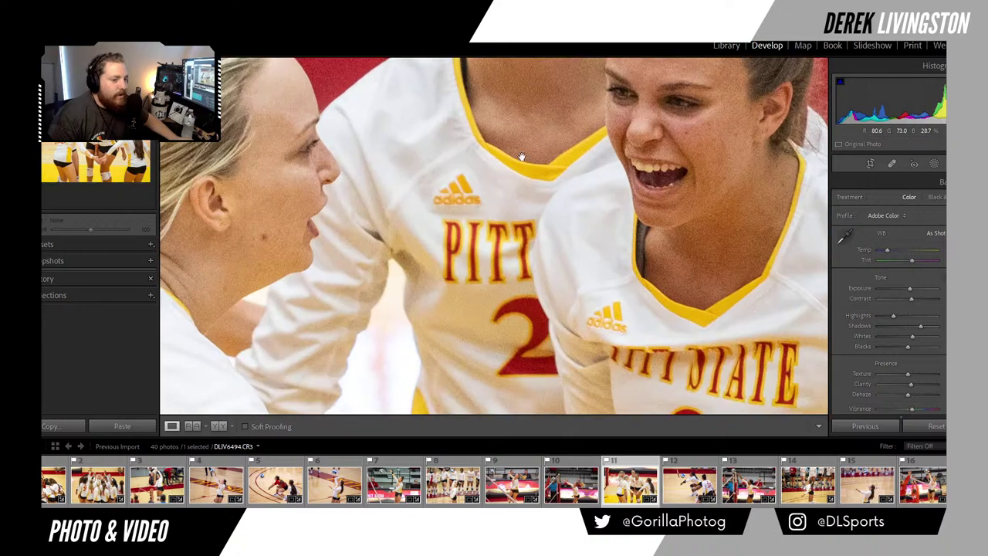
drag(521, 156, 554, 282)
drag(540, 188, 507, 260)
click(507, 260)
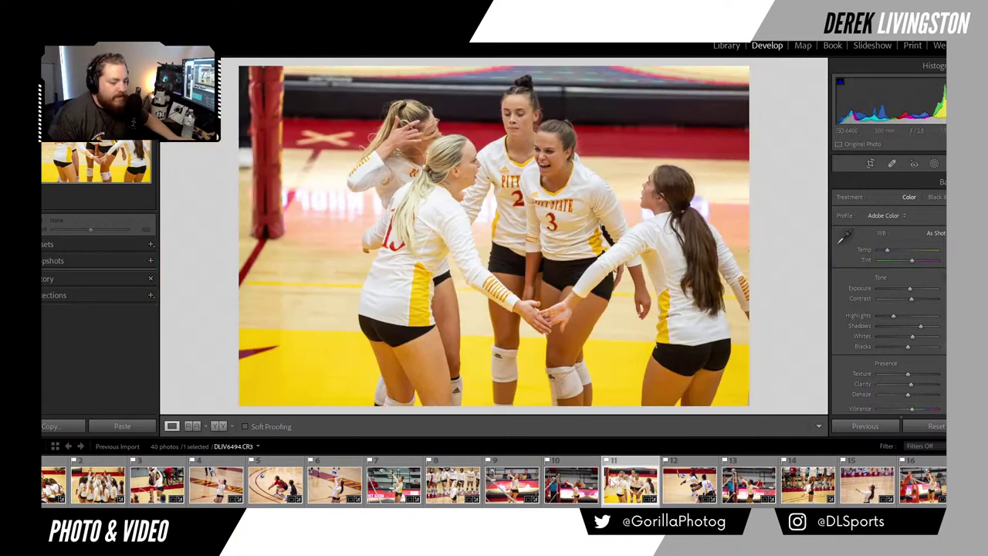
key(Left)
key(Left)
key(Left)
key(Left)
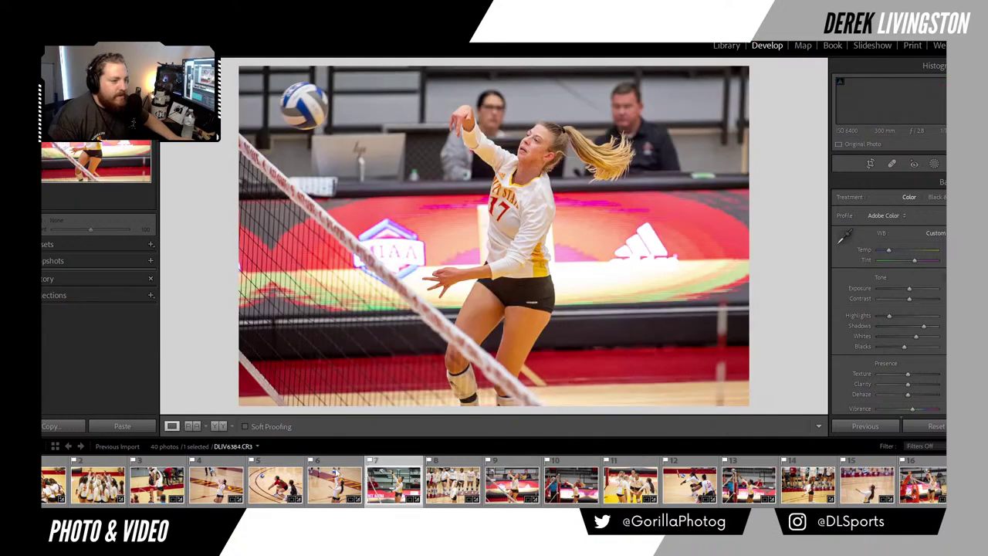
Step: Step back to the third photo with the Left arrow, then advance to photo 12
key(Left)
key(Left)
key(Left)
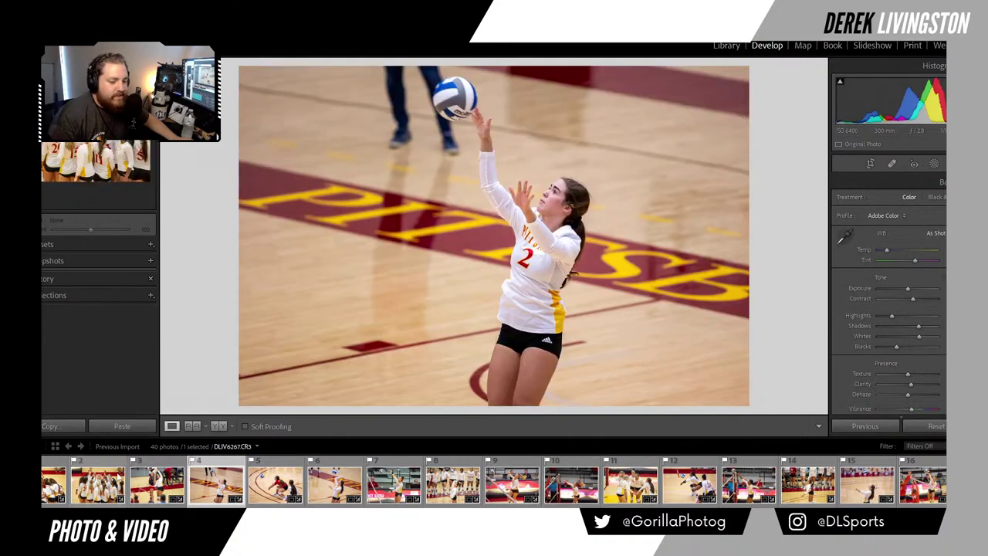
key(Left)
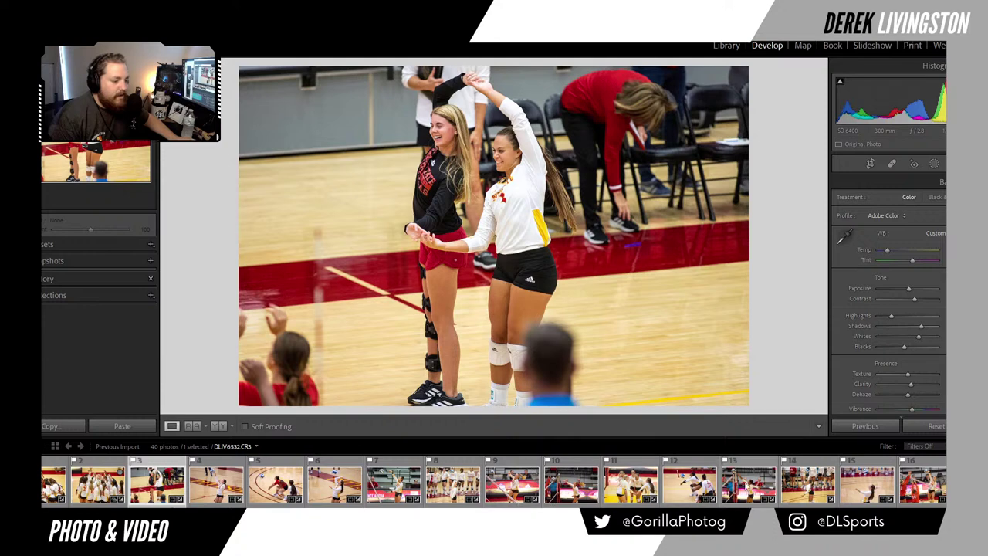
key(Right)
key(Right)
key(Right)
key(Right)
key(Right)
key(Right)
key(Right)
key(Right)
key(Right)
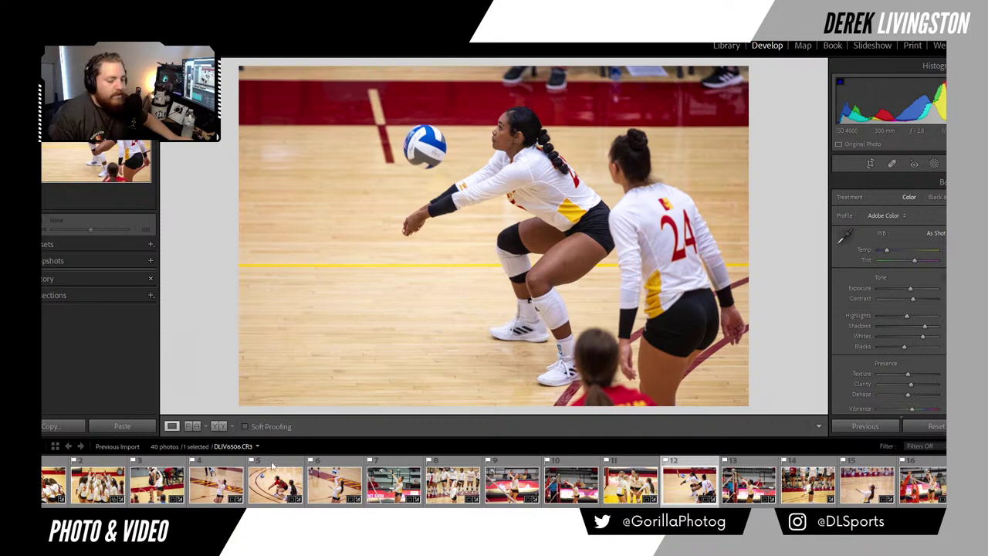
Step: Review photos 3 through 11 one after another in the filmstrip
scroll(232, 483, down, 3)
scroll(494, 483, down, 5)
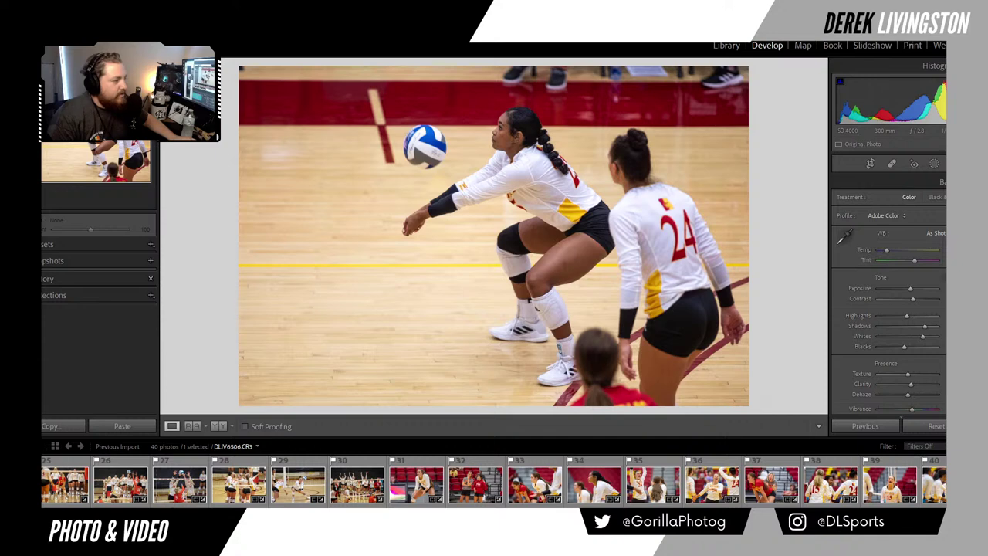
scroll(494, 483, up, 5)
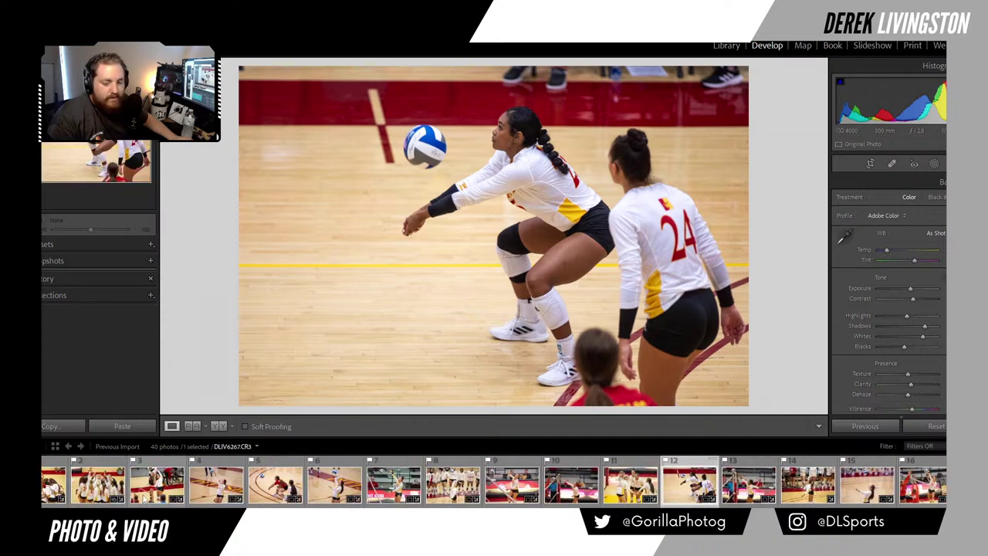
click(157, 482)
click(216, 482)
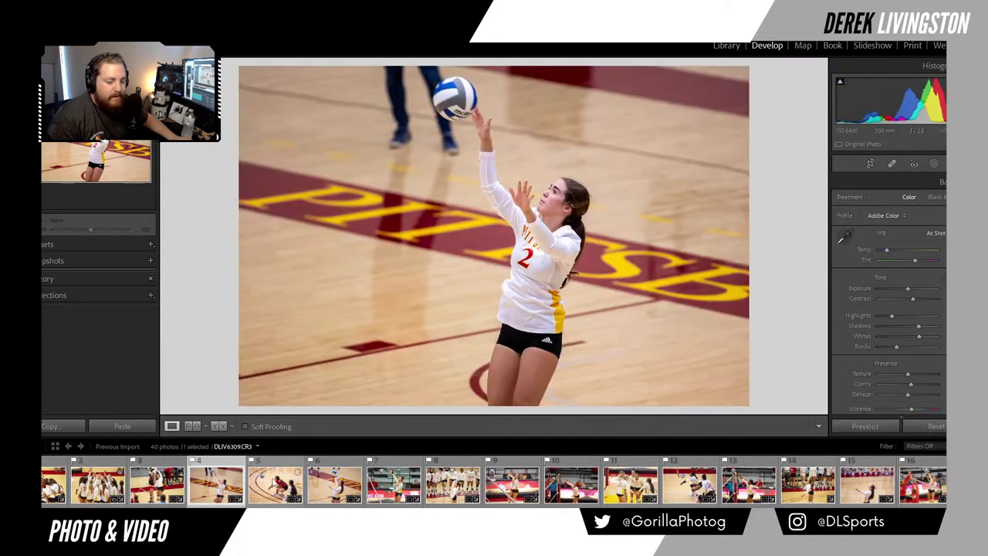
click(275, 482)
click(330, 487)
click(376, 491)
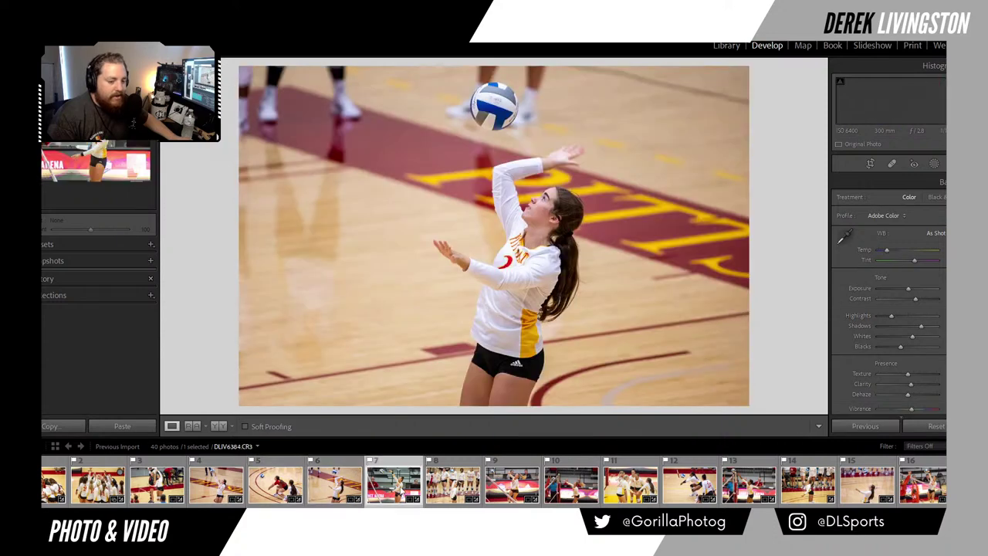
click(453, 486)
click(507, 489)
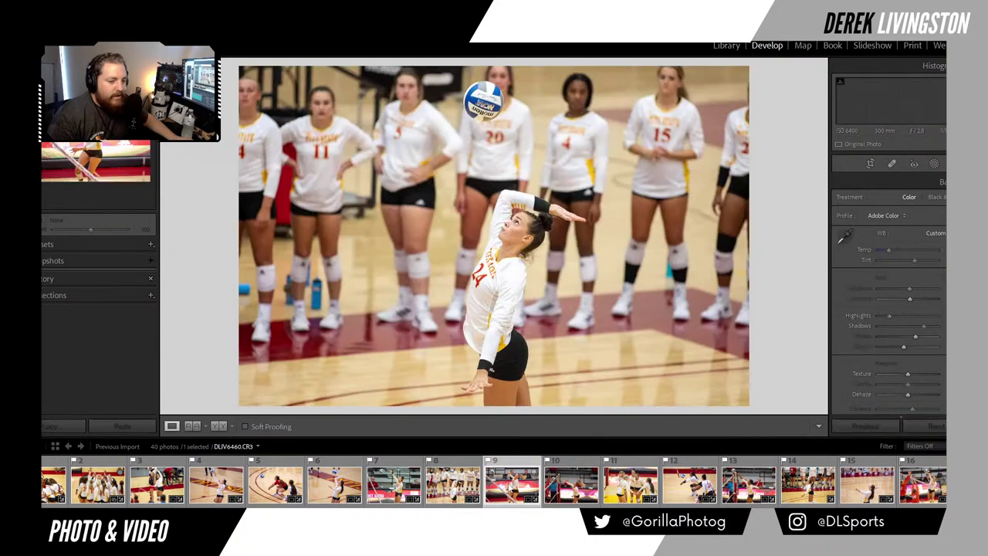
click(552, 485)
click(621, 486)
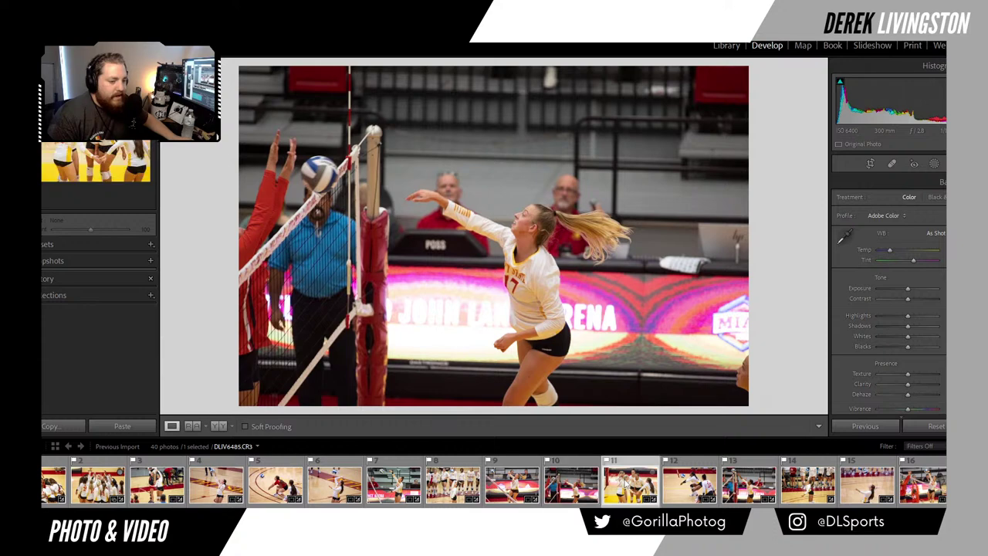
Step: Revisit the spiking-player photo, then review photos 11 through 16
click(512, 485)
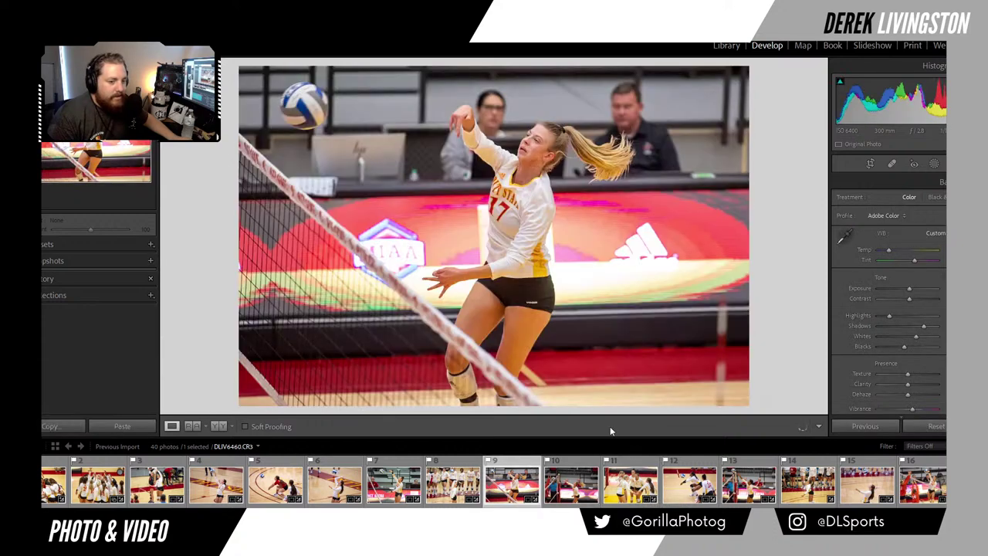
click(638, 480)
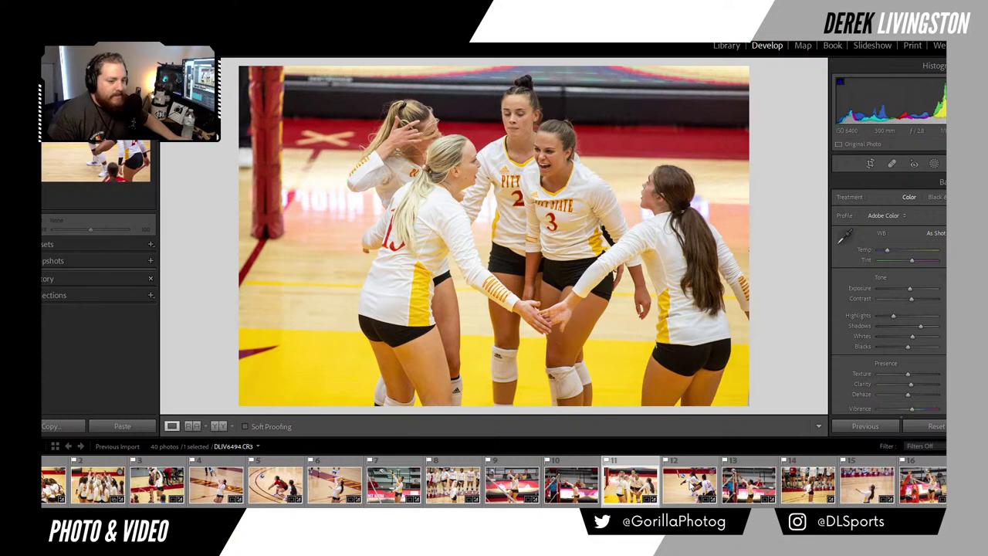
click(689, 487)
click(748, 488)
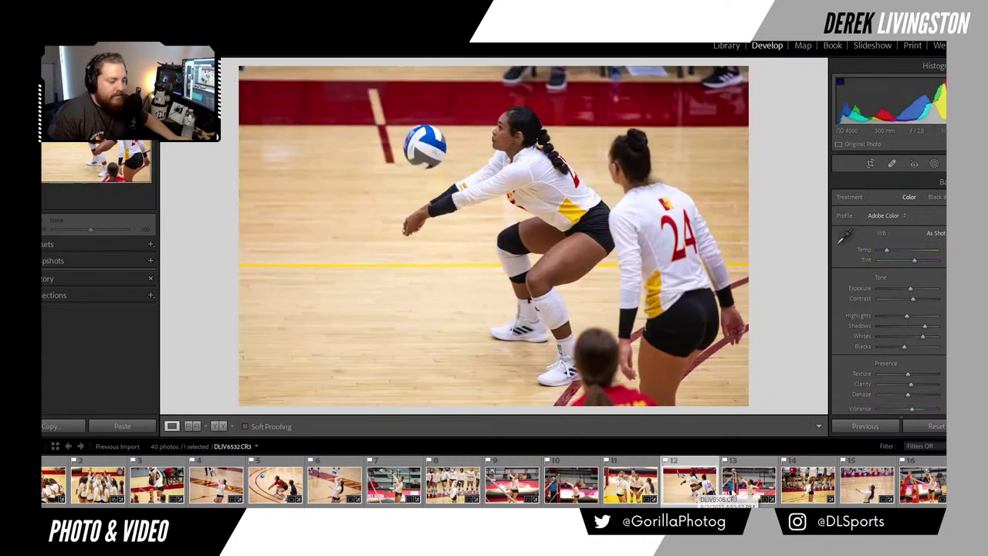
click(796, 494)
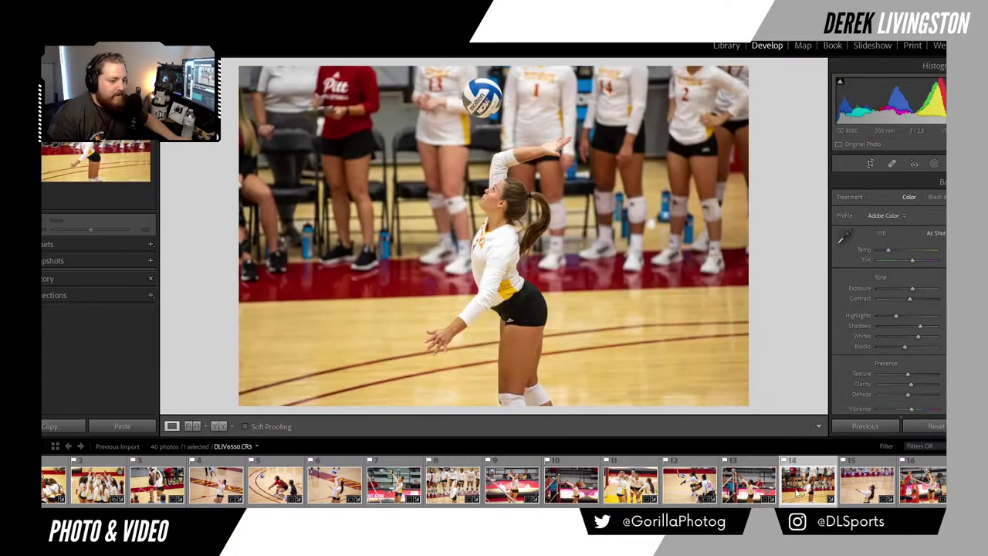
click(858, 492)
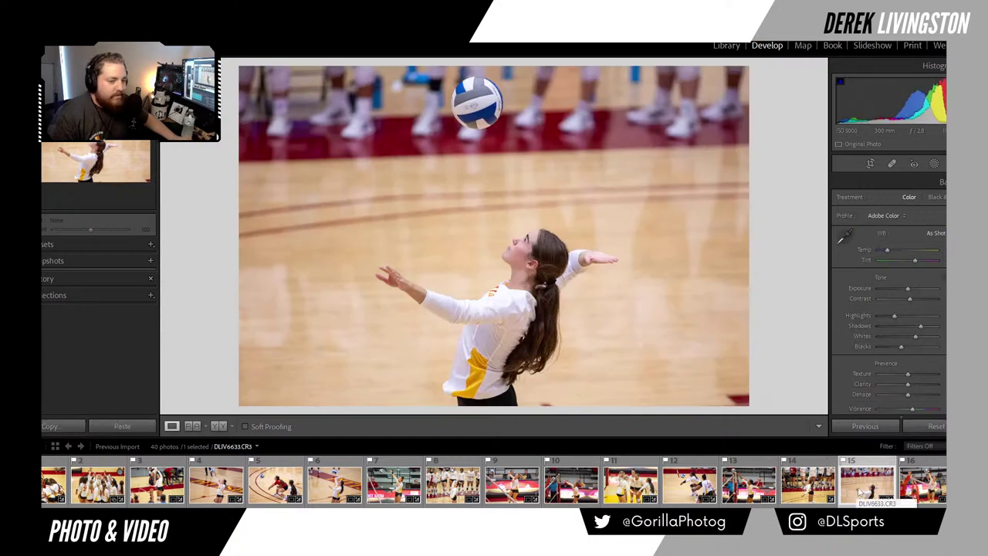
click(920, 485)
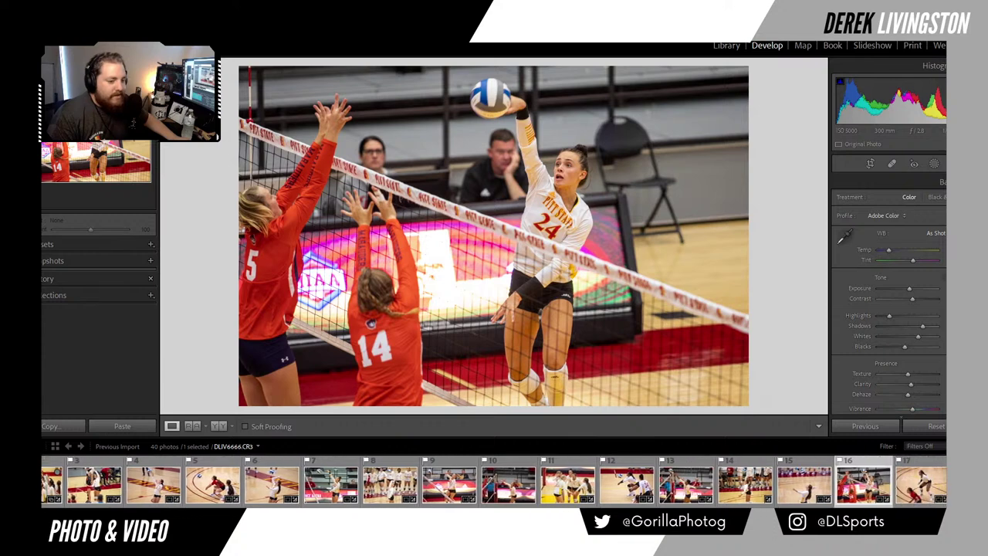
Step: Review photos 17 through 23, from the coach-and-player shot to the team celebration
key(Right)
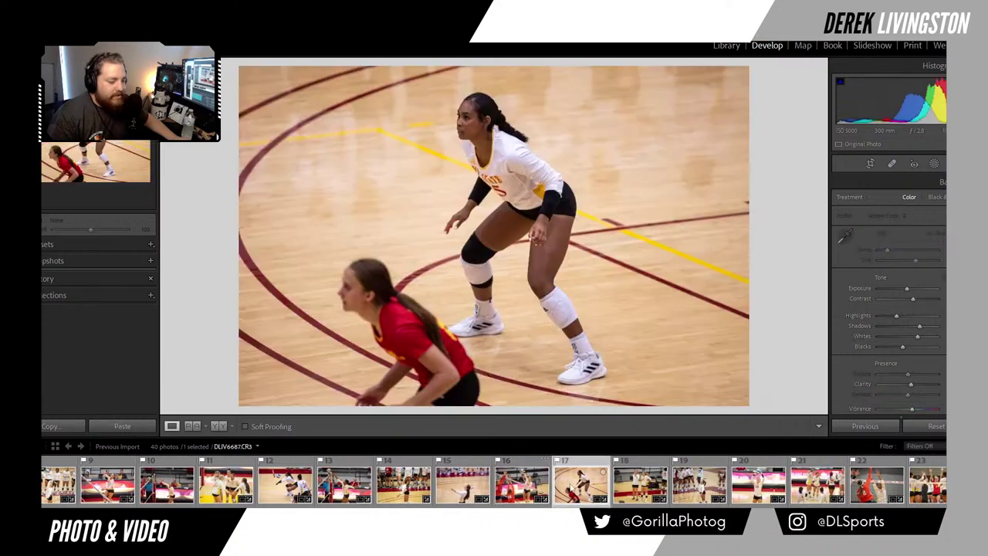
key(Right)
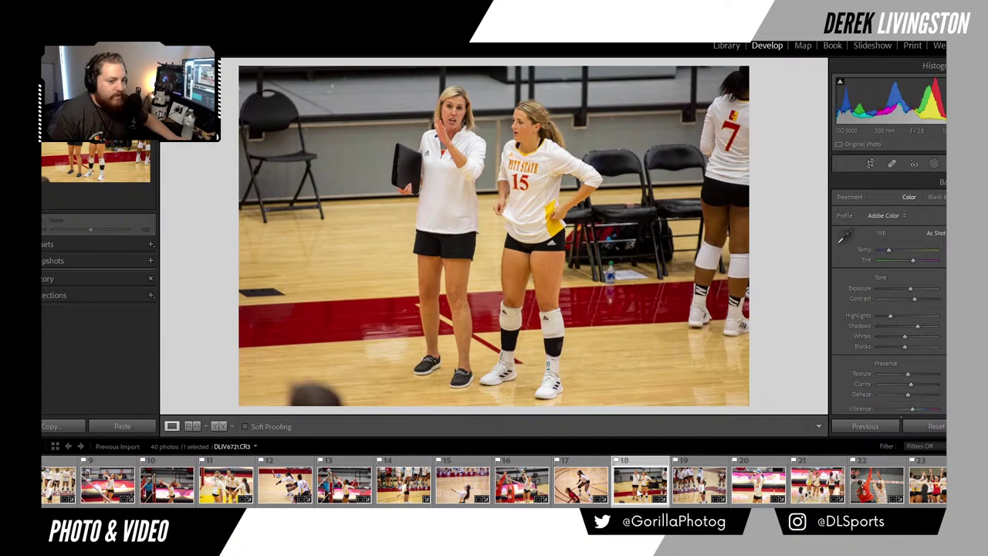
click(703, 487)
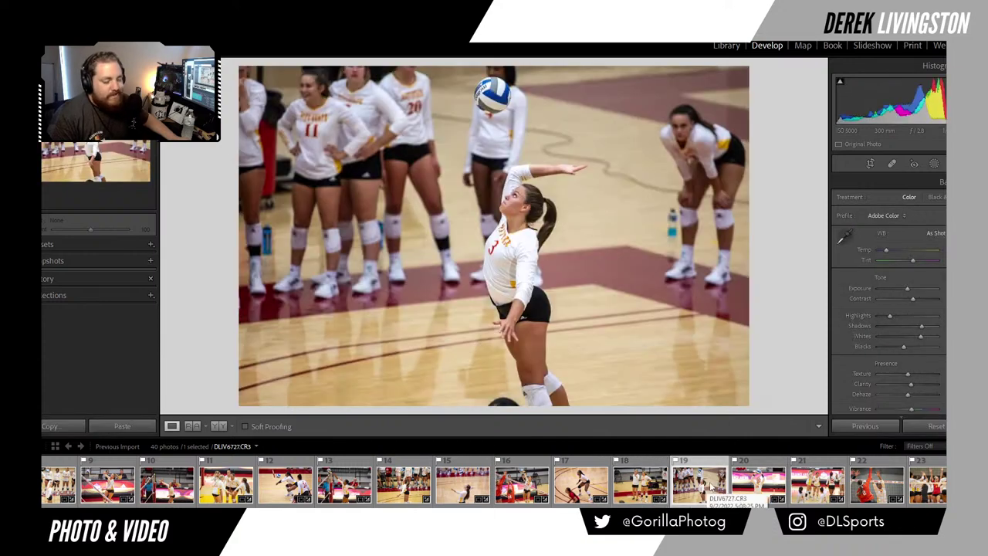
click(737, 487)
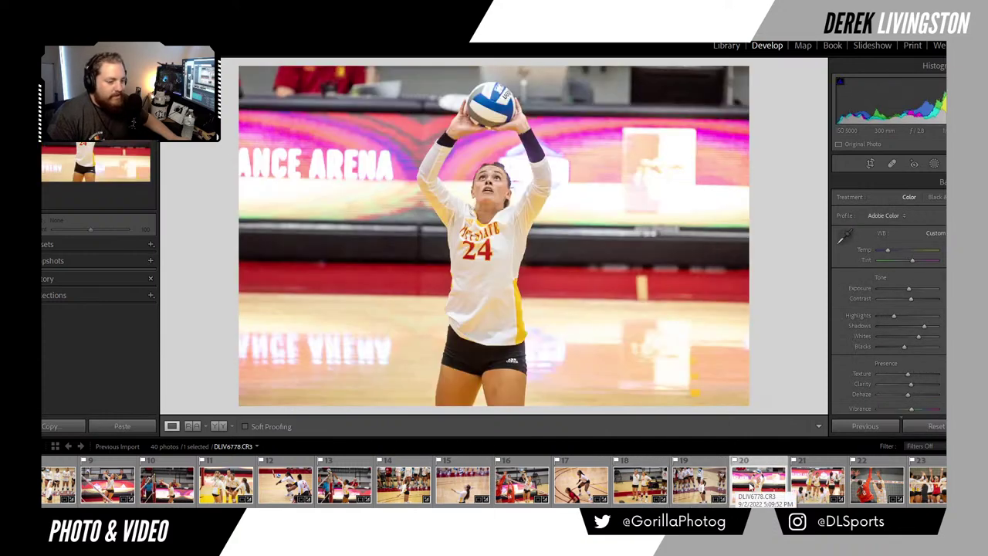
click(803, 488)
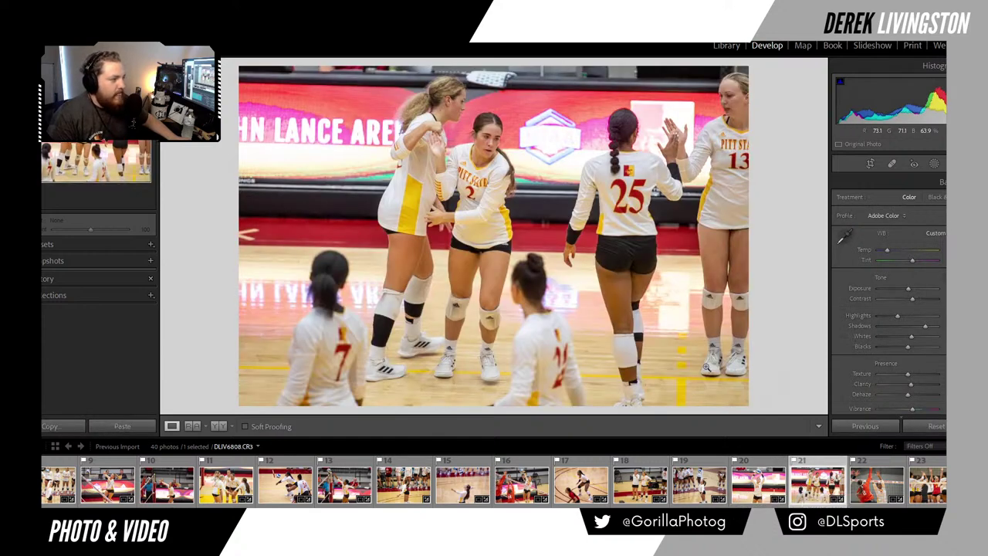
click(877, 485)
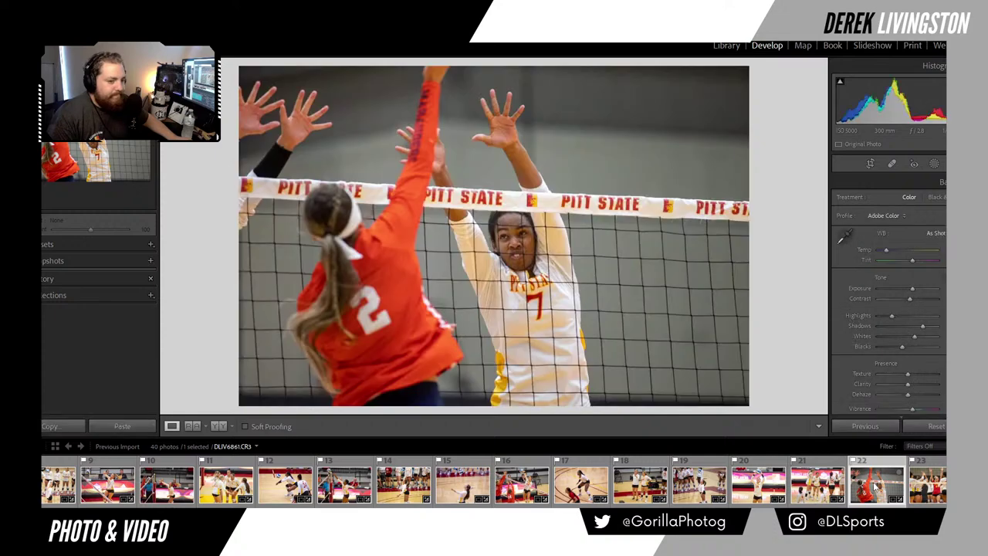
key(Right)
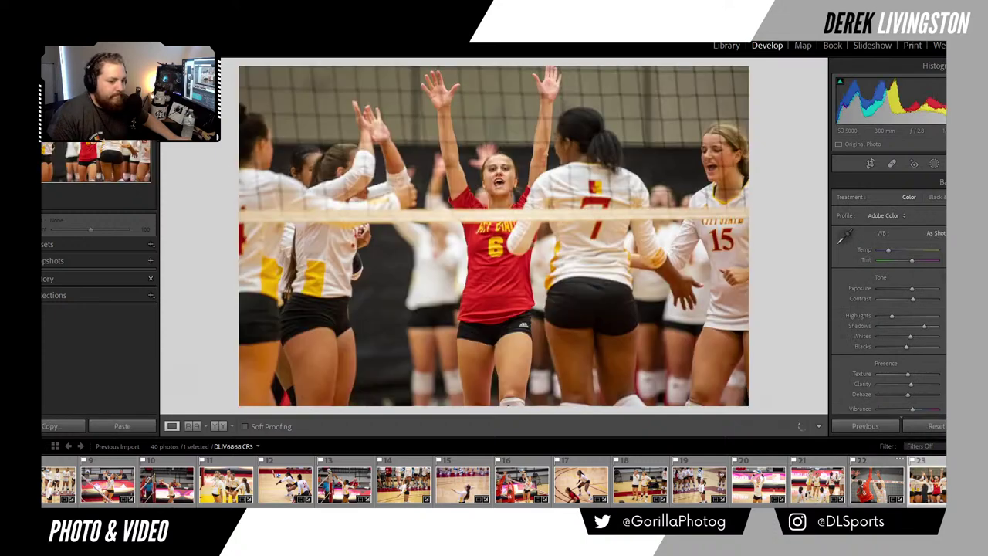
Step: Review photos 24 and 25, comparing the team-line shot with the block
scroll(539, 502, down, 8)
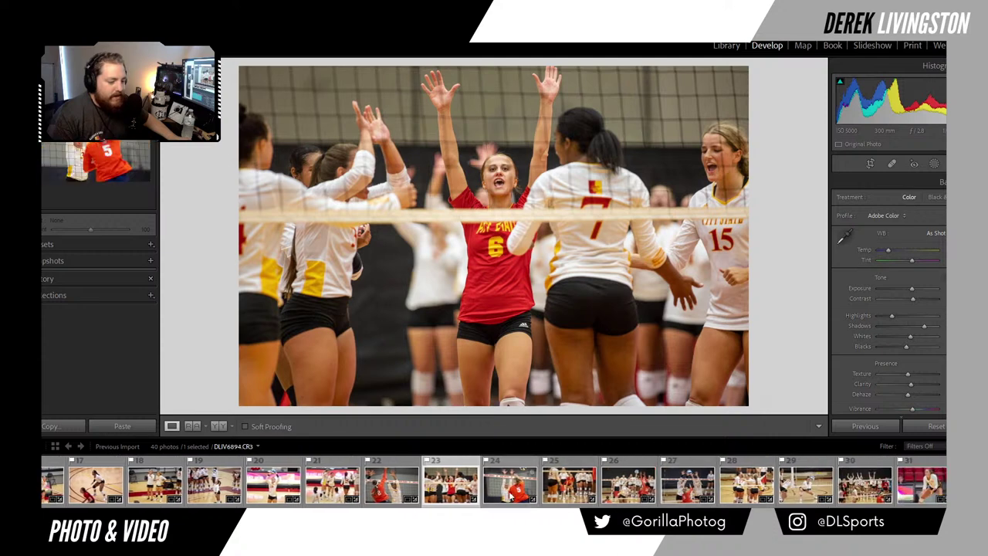
click(509, 485)
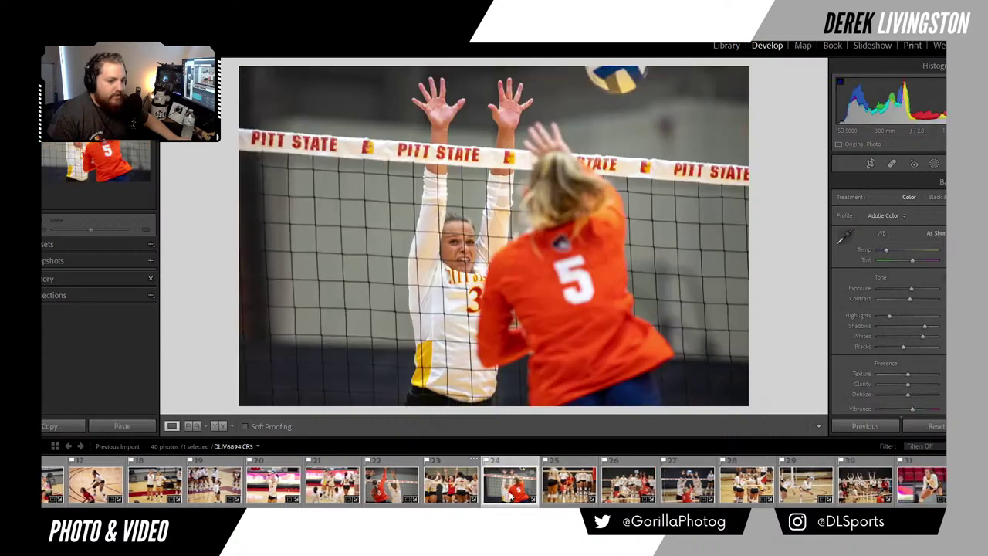
click(569, 485)
key(Left)
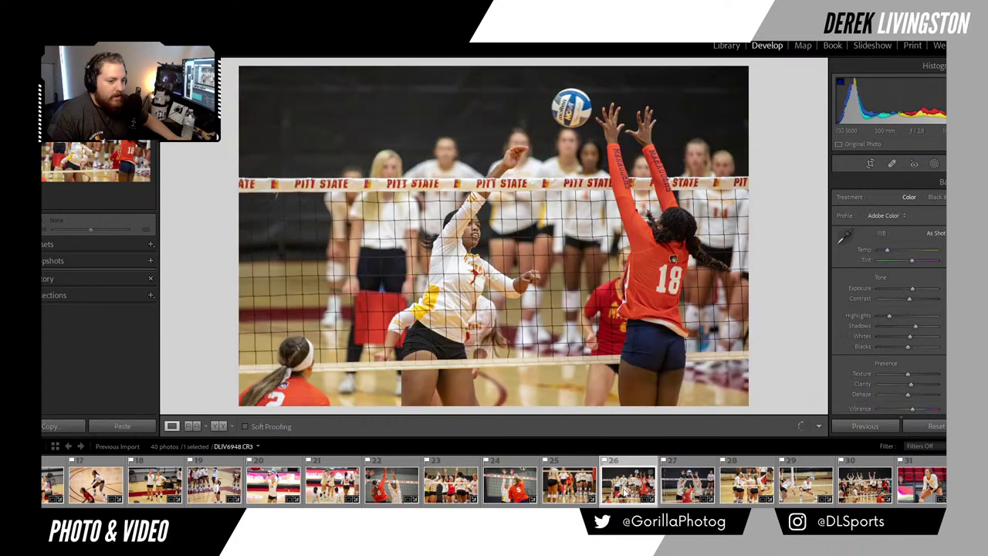
key(Right)
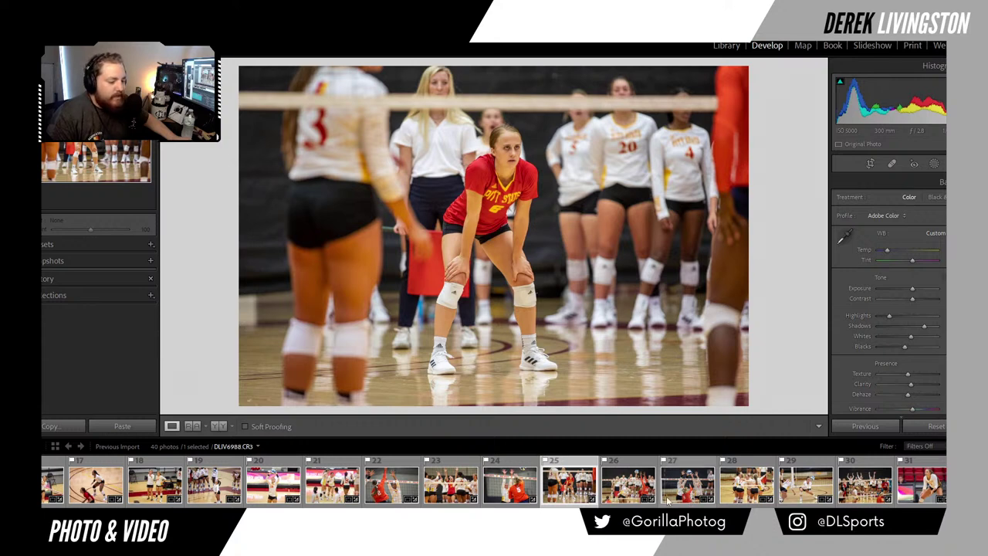
Step: Review photos 26 through 36, from the net block to the late celebration shots
click(609, 492)
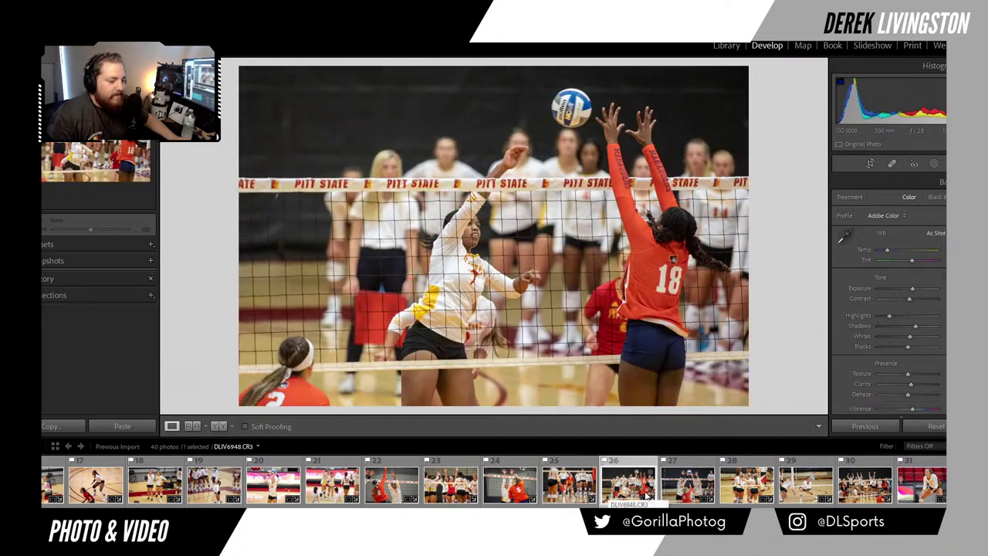
click(683, 494)
click(737, 484)
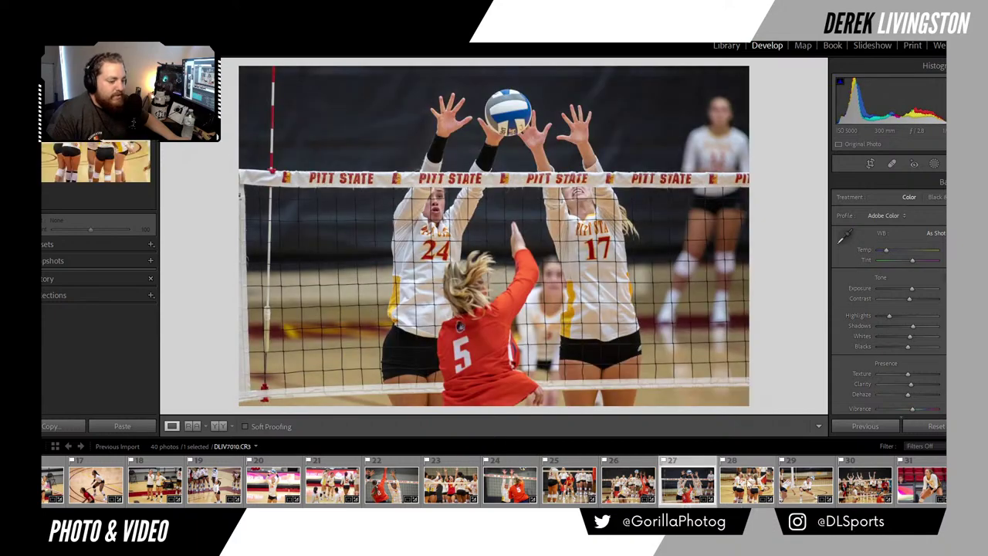
click(803, 485)
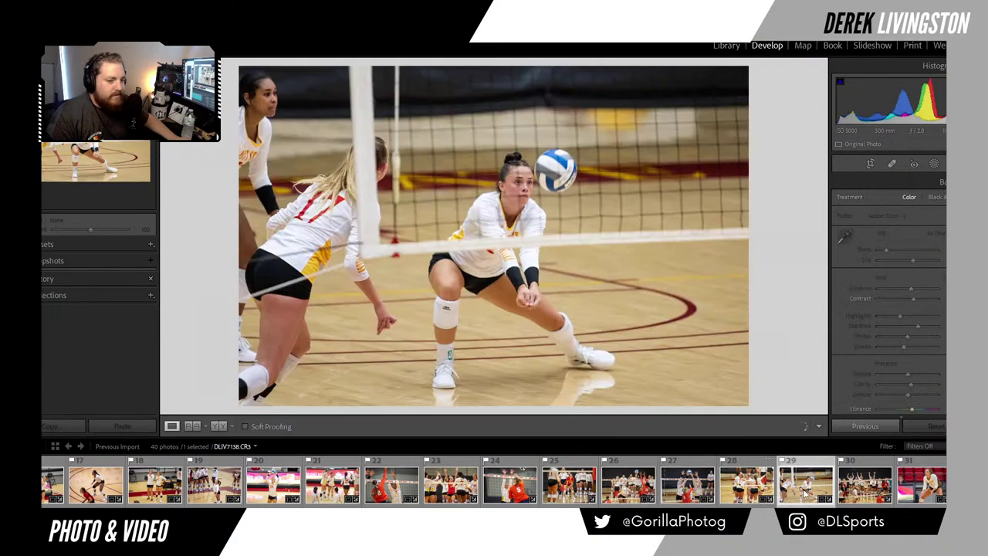
click(879, 491)
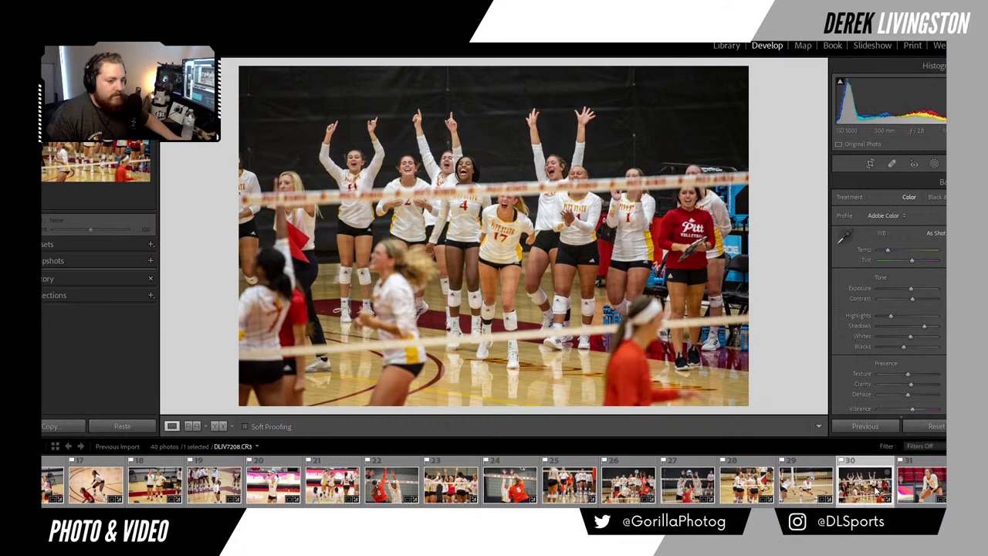
click(905, 483)
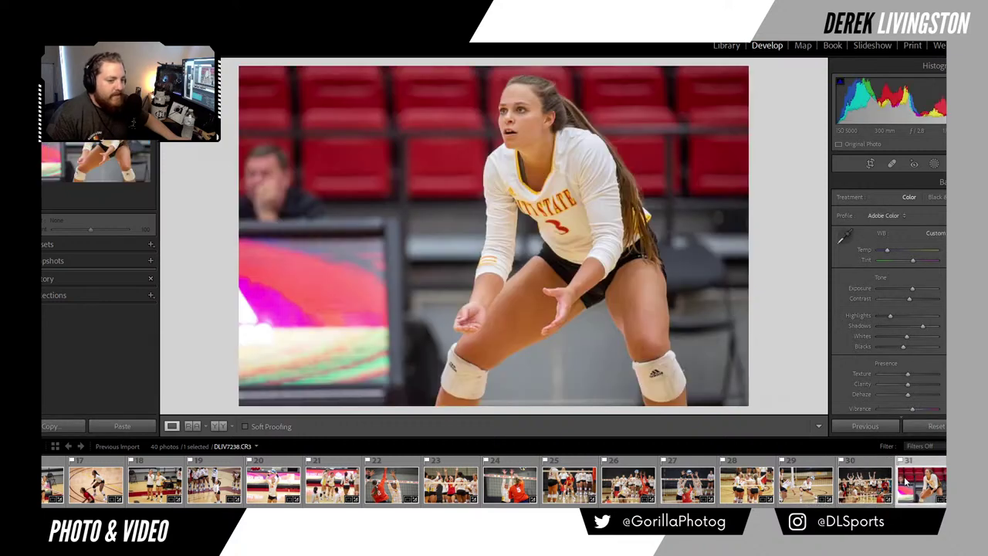
key(Right)
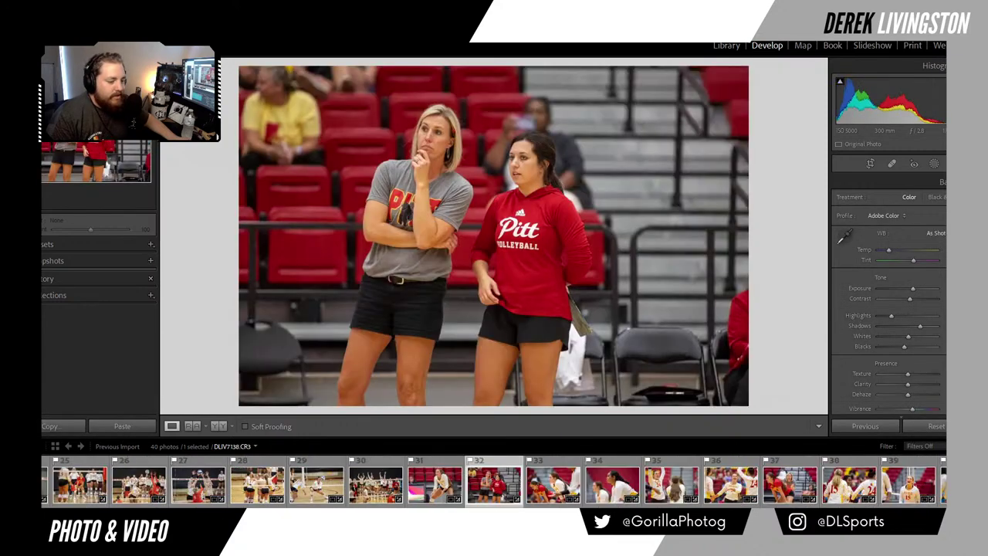
click(569, 498)
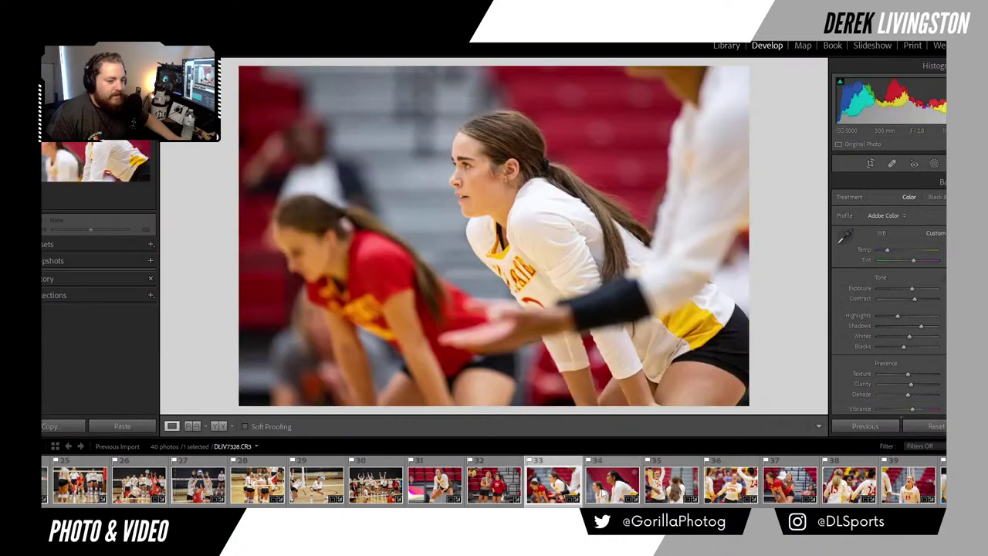
click(604, 493)
click(662, 494)
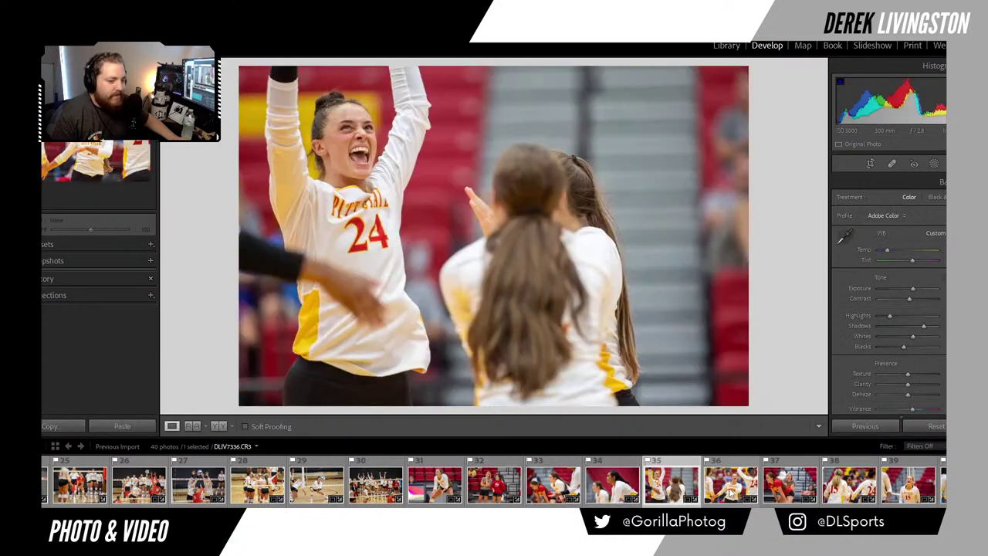
click(726, 494)
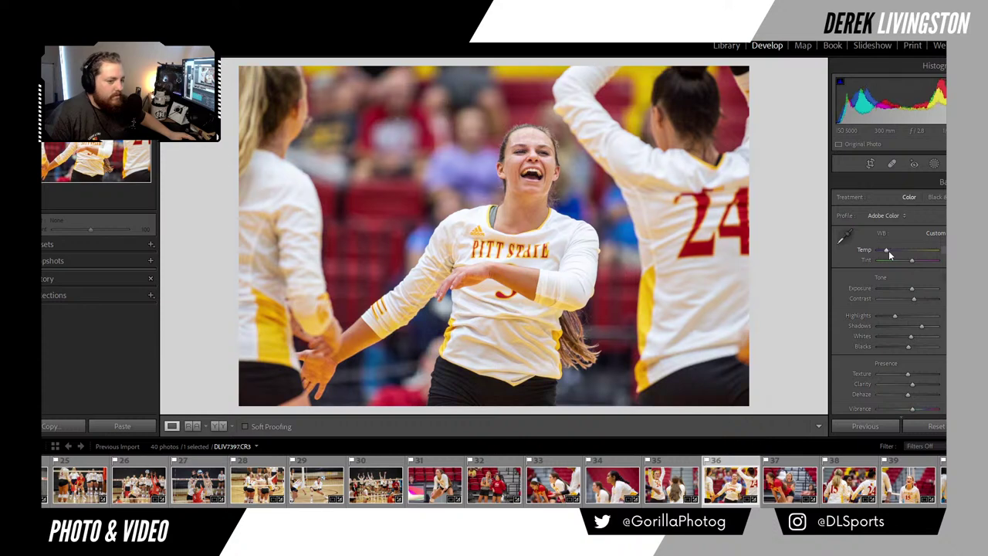
Step: Look over photos 37 to 40, the shouting coach and celebration shots
click(814, 496)
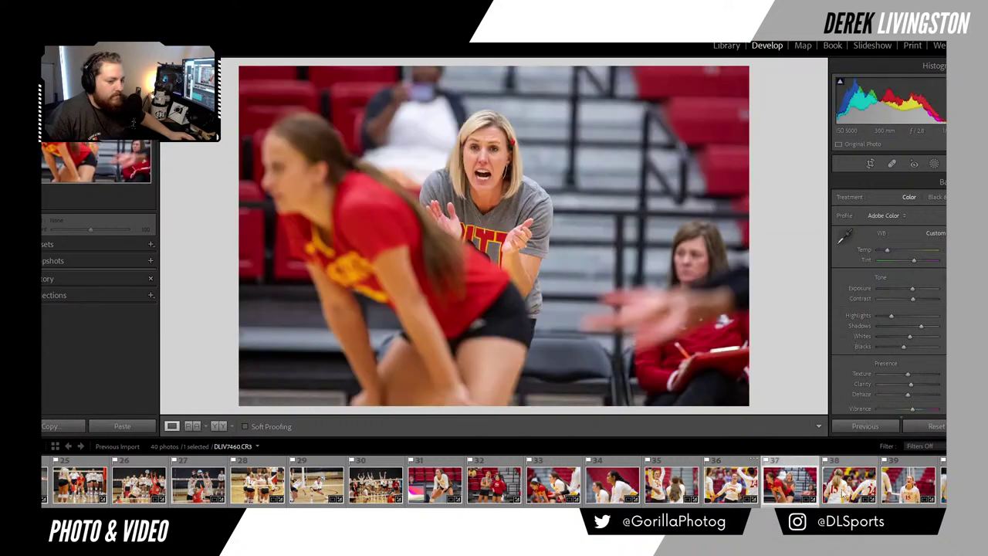
click(841, 495)
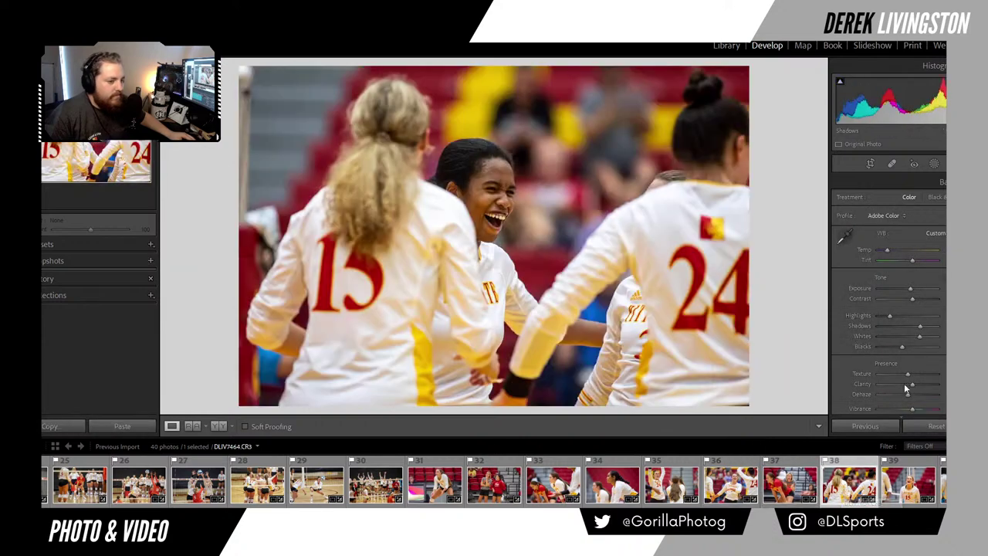
click(908, 485)
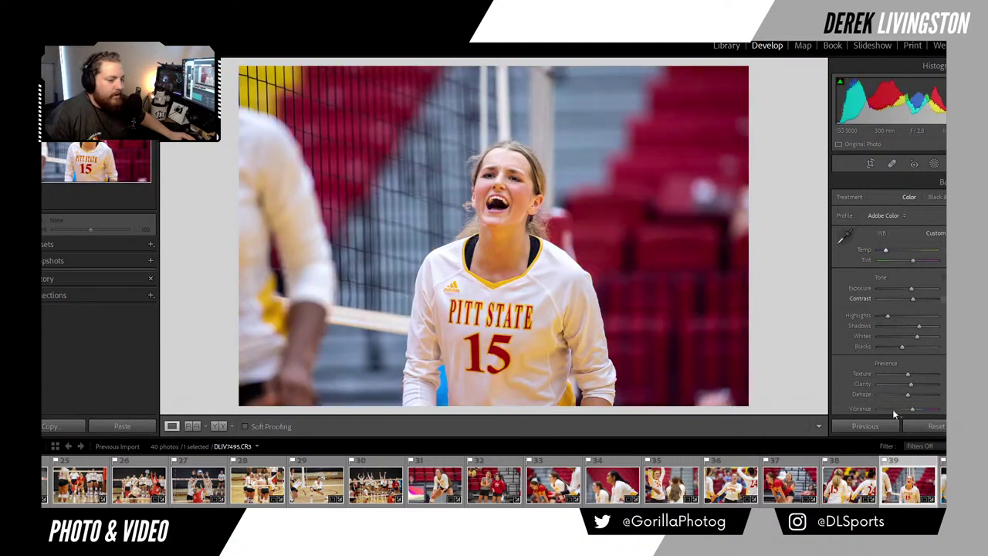
click(942, 485)
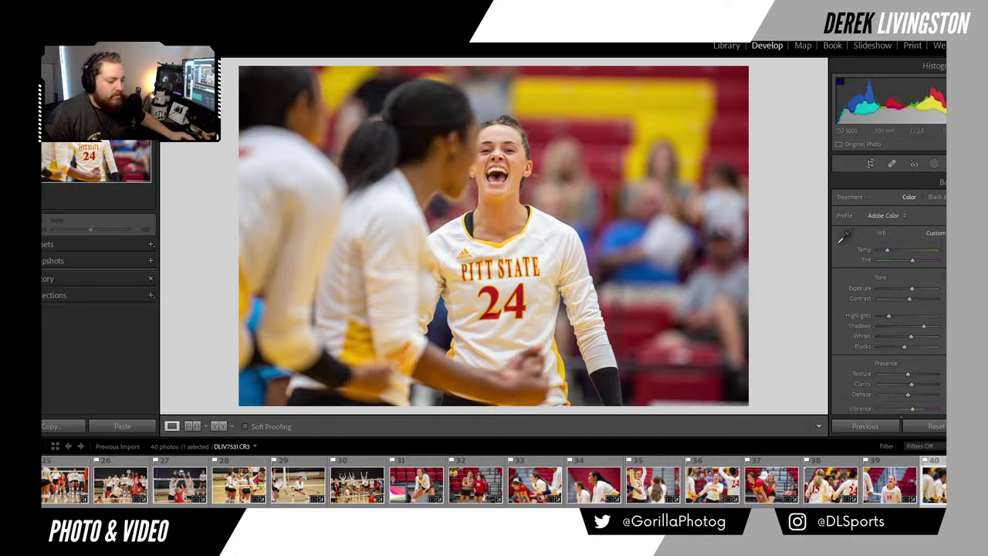
Step: Bring up the two-coaches photo 32, then the volleyball dig photo 29
scroll(590, 487, up, 2)
click(590, 498)
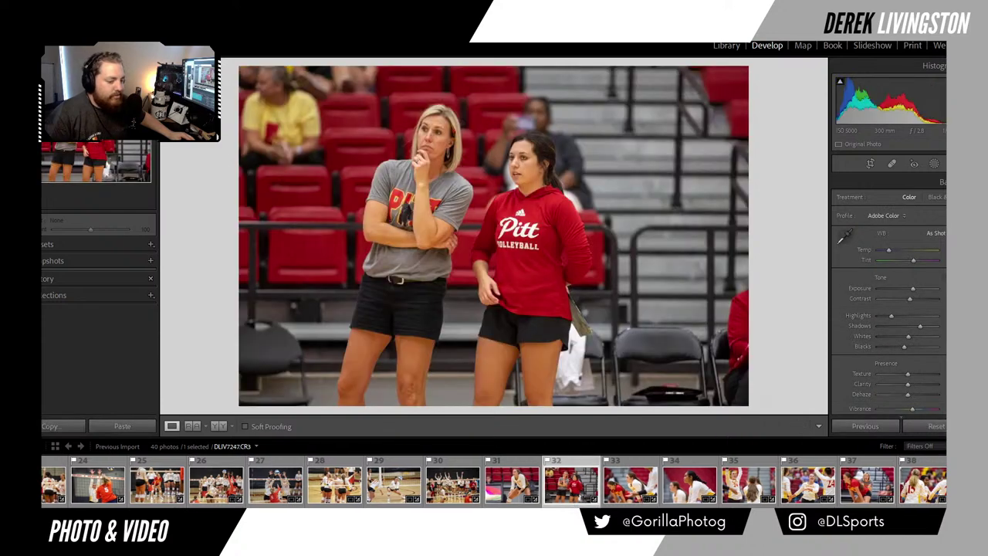
scroll(461, 491, up, 2)
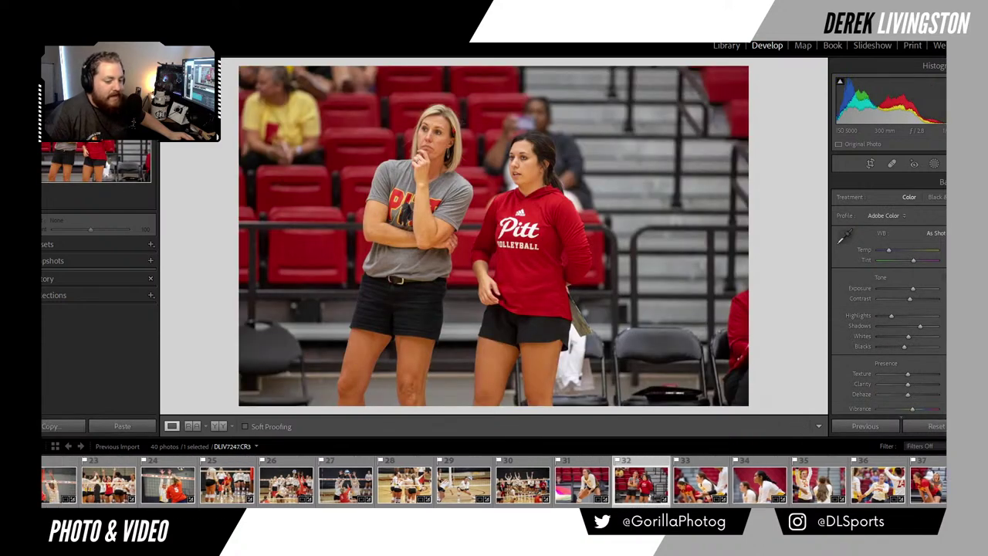
click(462, 491)
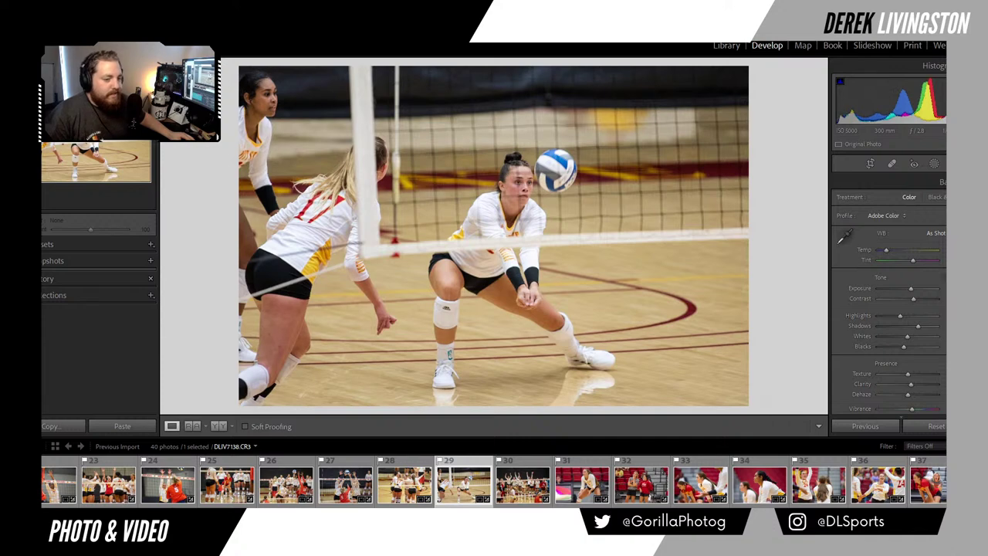
Step: Tighten the dig photo's crop slightly from the top-right corner
click(869, 165)
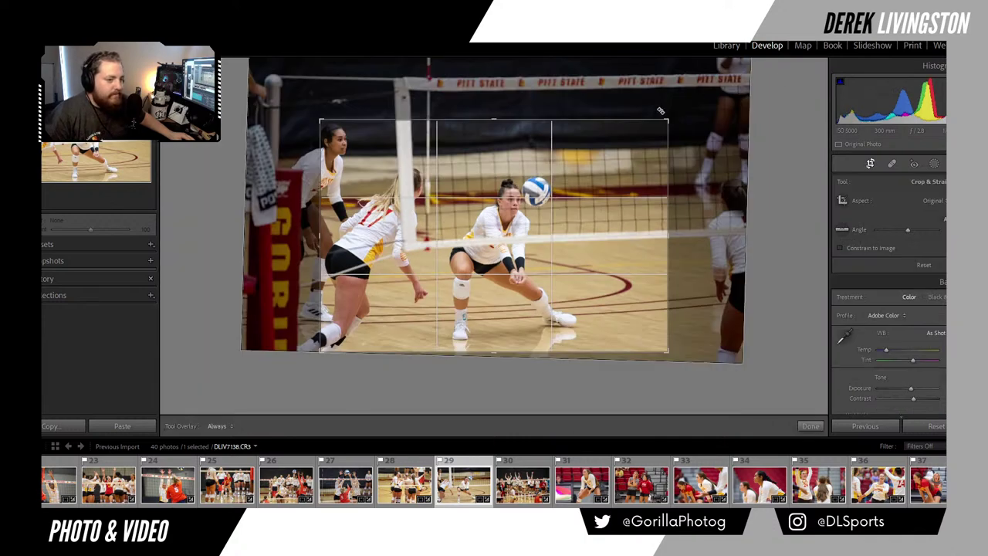
drag(664, 116, 657, 124)
key(Return)
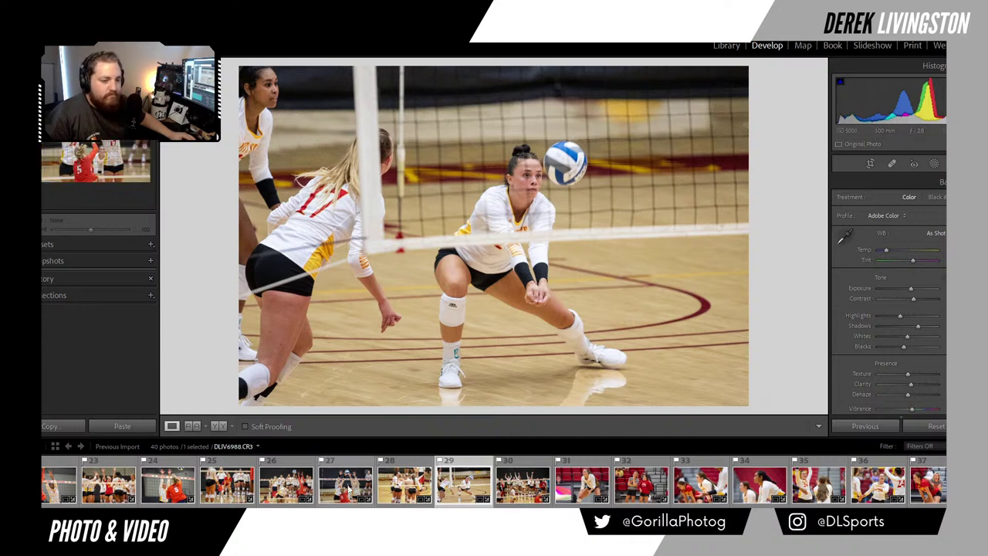
click(344, 490)
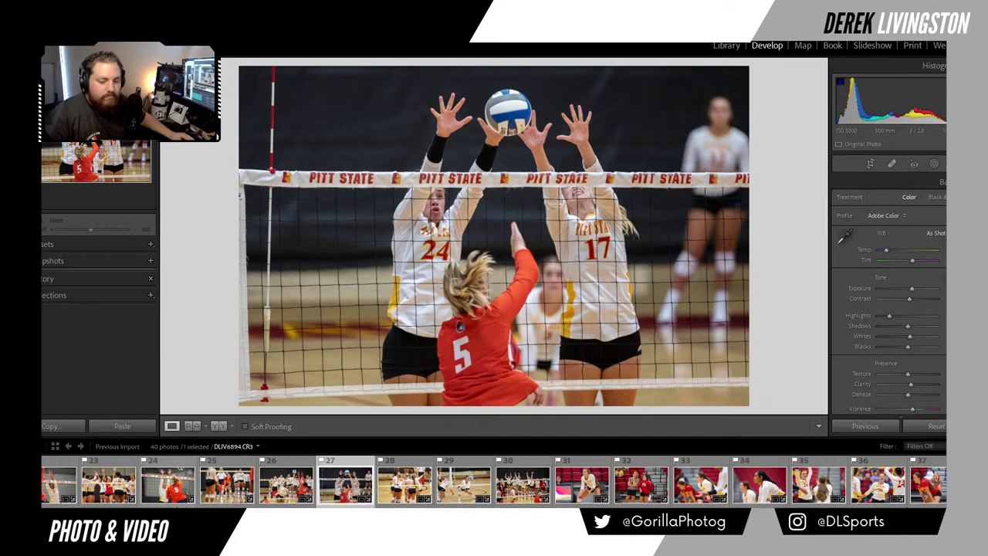
Step: Raise Contrast slightly on photo 24, the blocking shot, and adjust Temp on photo 28, the team celebration
click(169, 498)
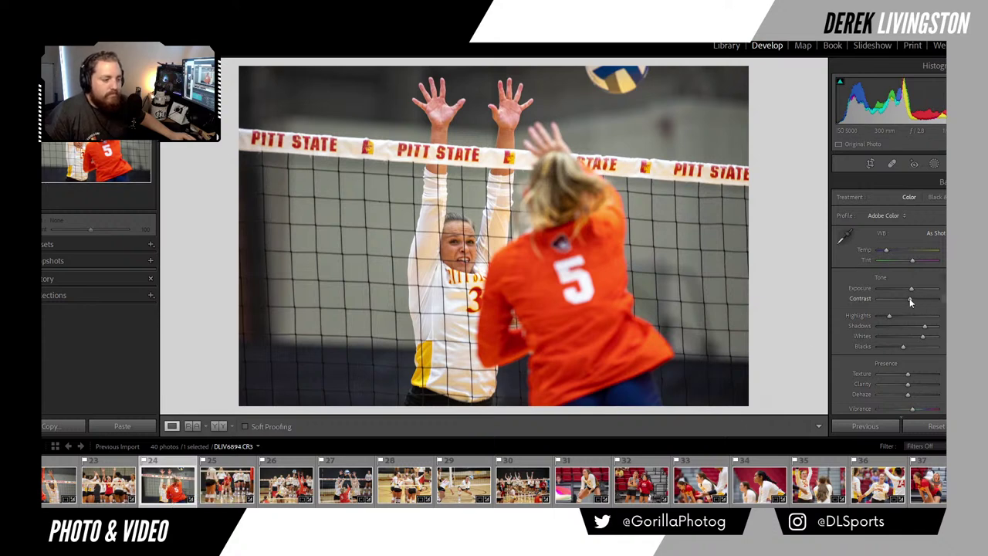
drag(909, 298, 914, 298)
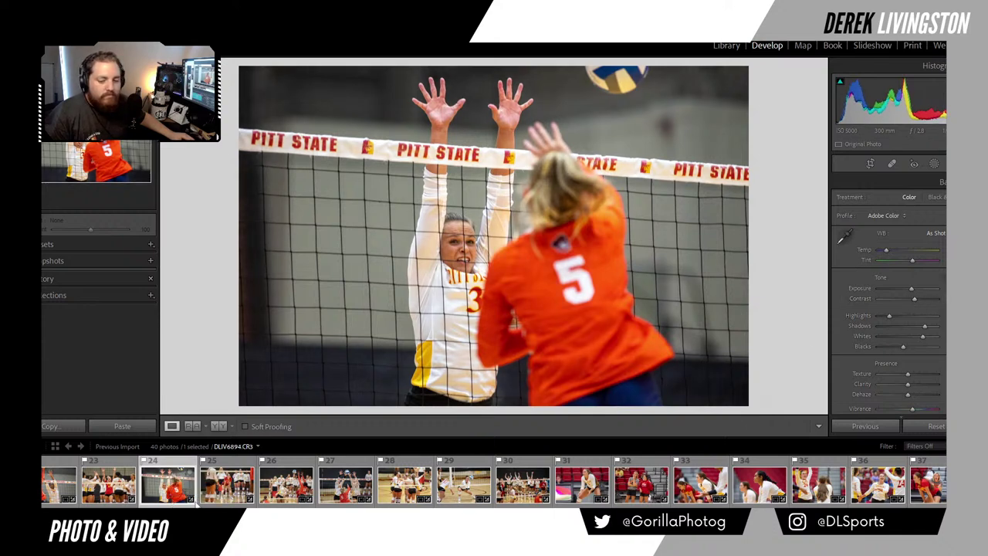
scroll(540, 483, down, 3)
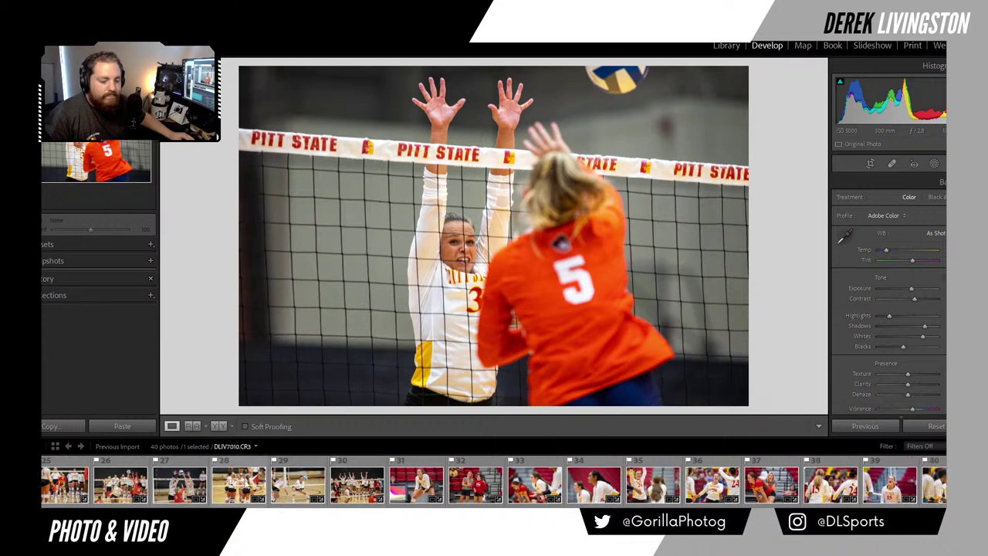
click(236, 484)
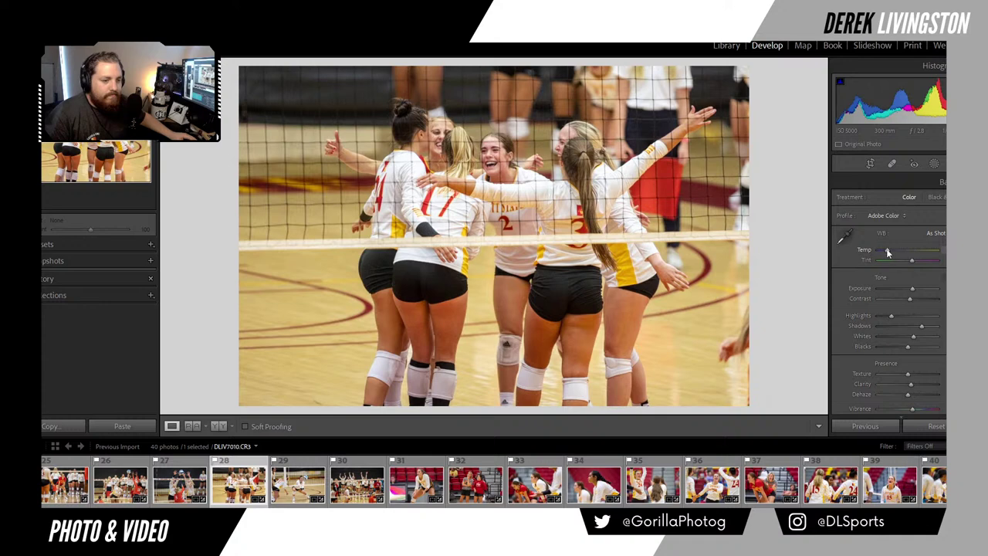
drag(888, 252, 887, 252)
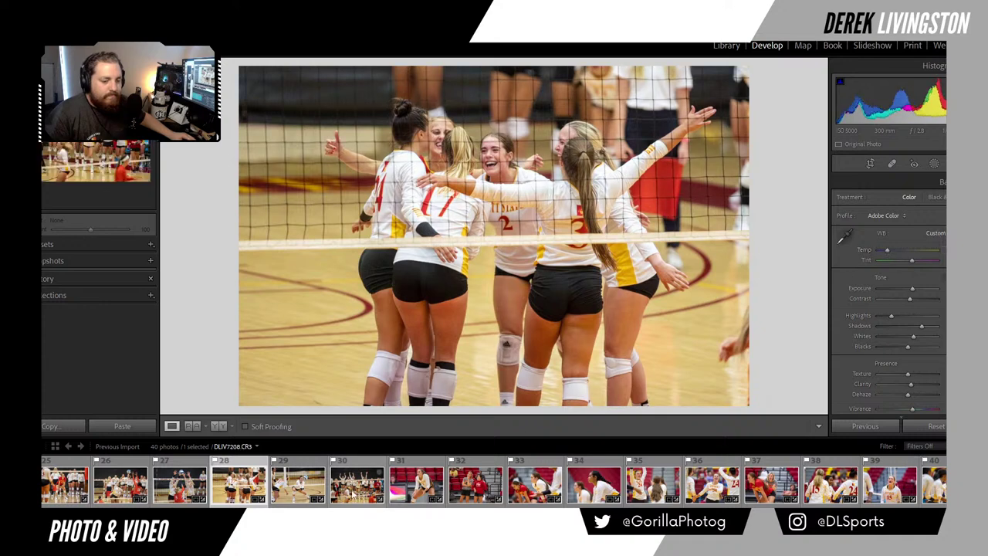
Step: Browse the dig, celebrating player and shouting coach photos, ending on the crouching player in white
click(357, 485)
click(287, 487)
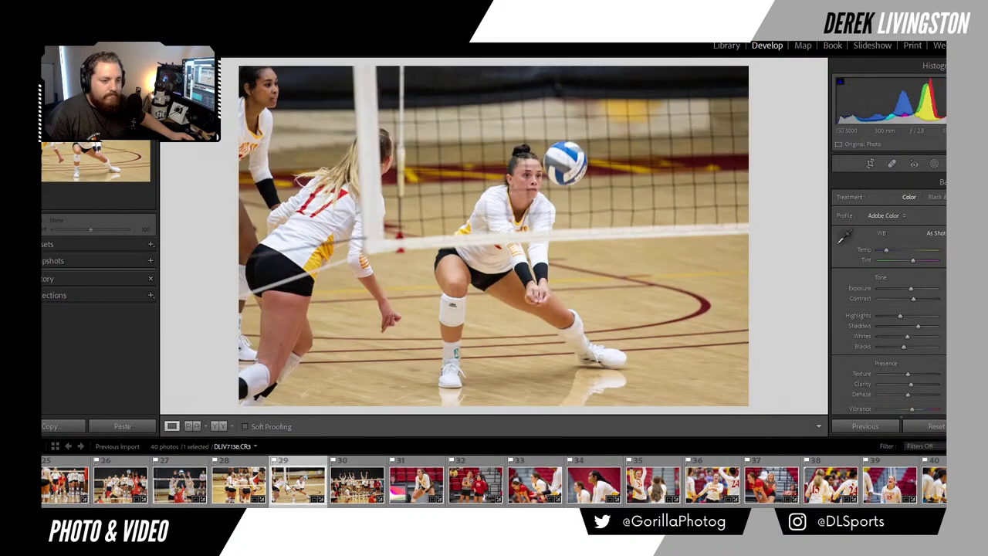
click(718, 486)
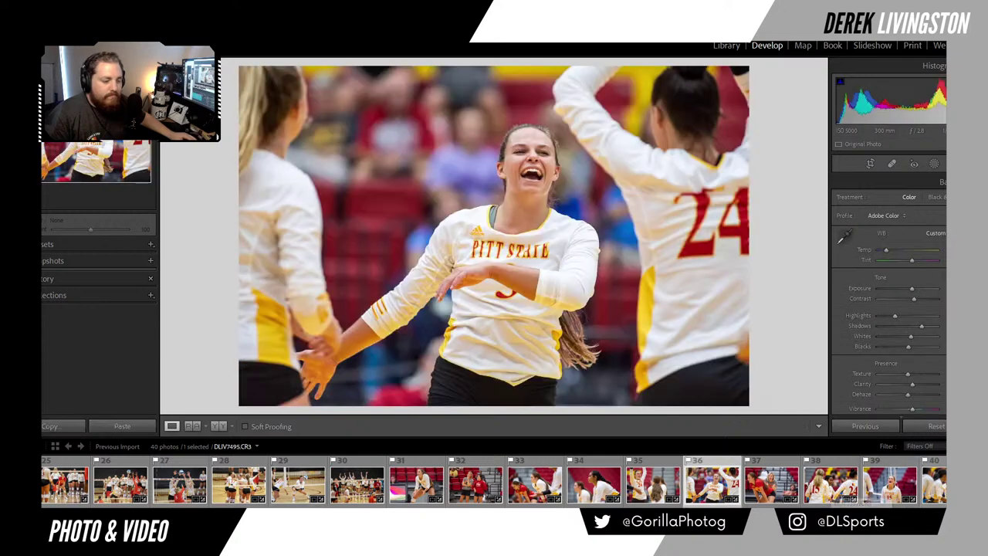
click(830, 485)
click(780, 498)
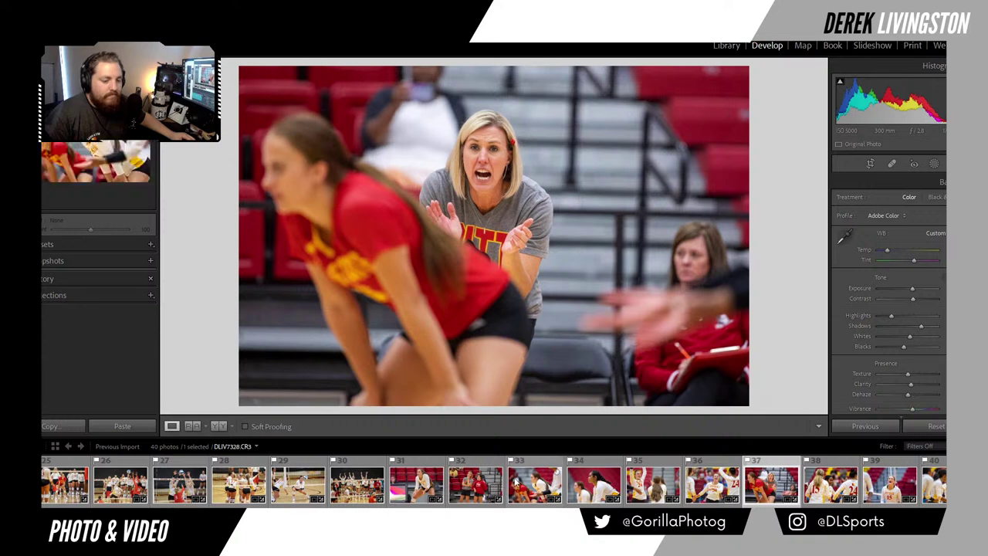
click(516, 483)
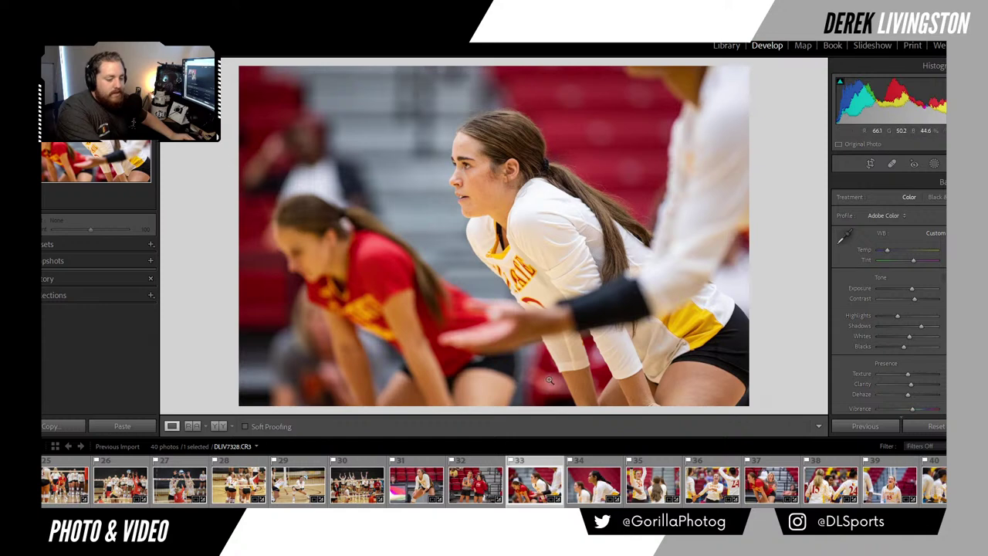
Step: Review filmstrip photos 34 back to 25, ending on the player in red waiting to receive
click(591, 486)
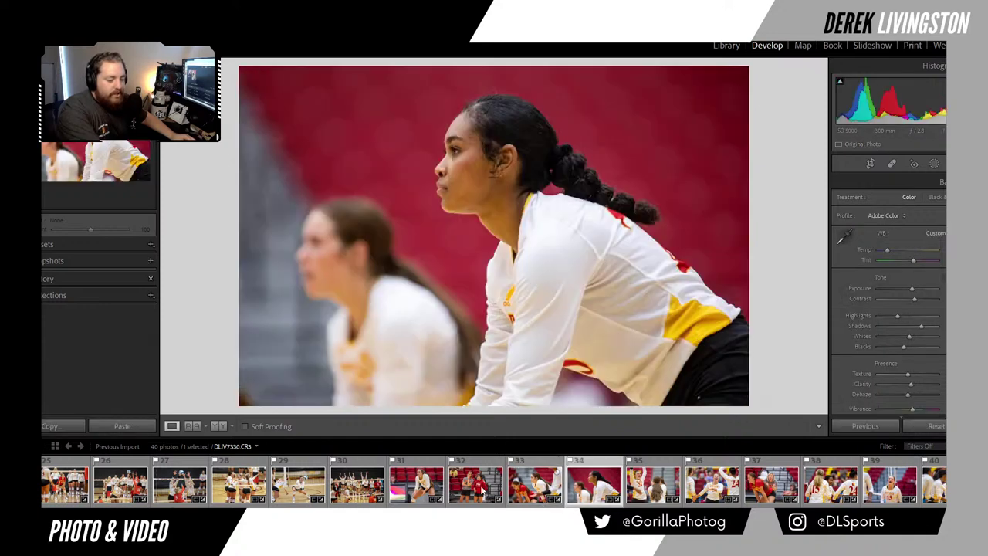
click(423, 498)
click(338, 494)
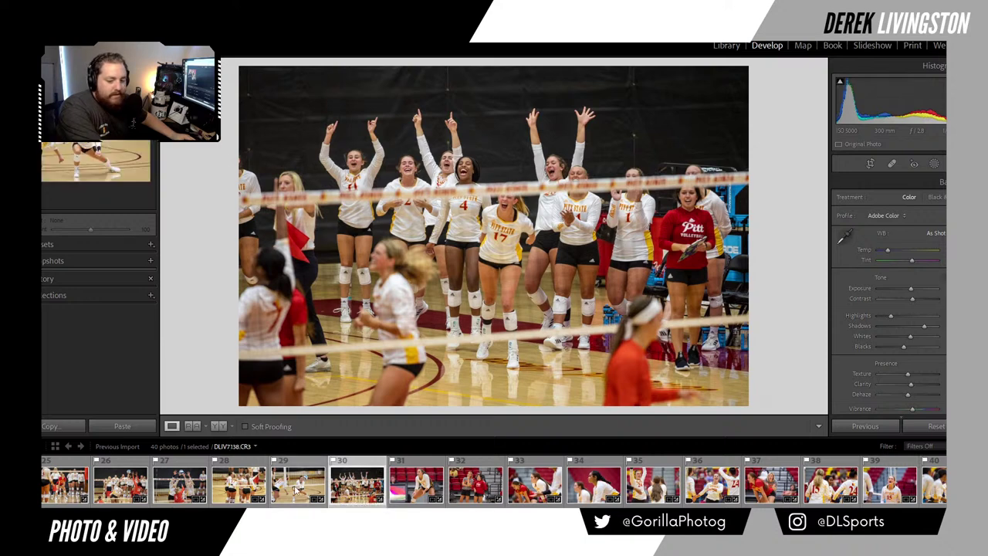
click(297, 483)
click(237, 483)
click(771, 482)
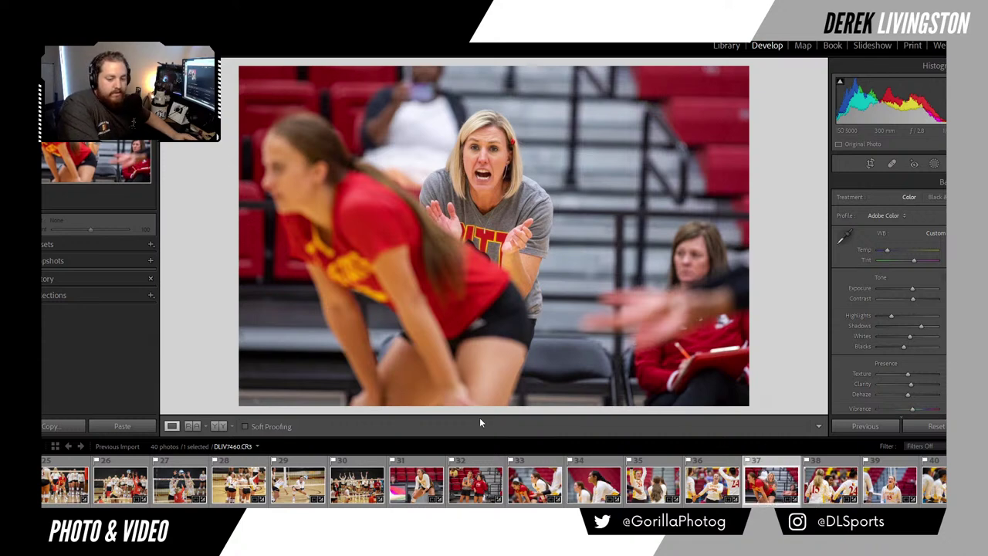
click(157, 482)
click(119, 485)
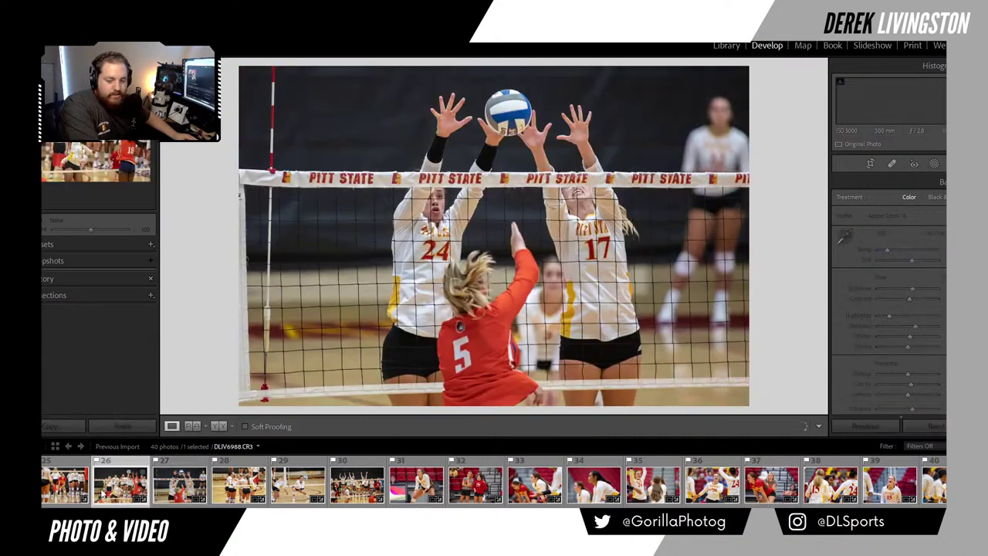
click(46, 497)
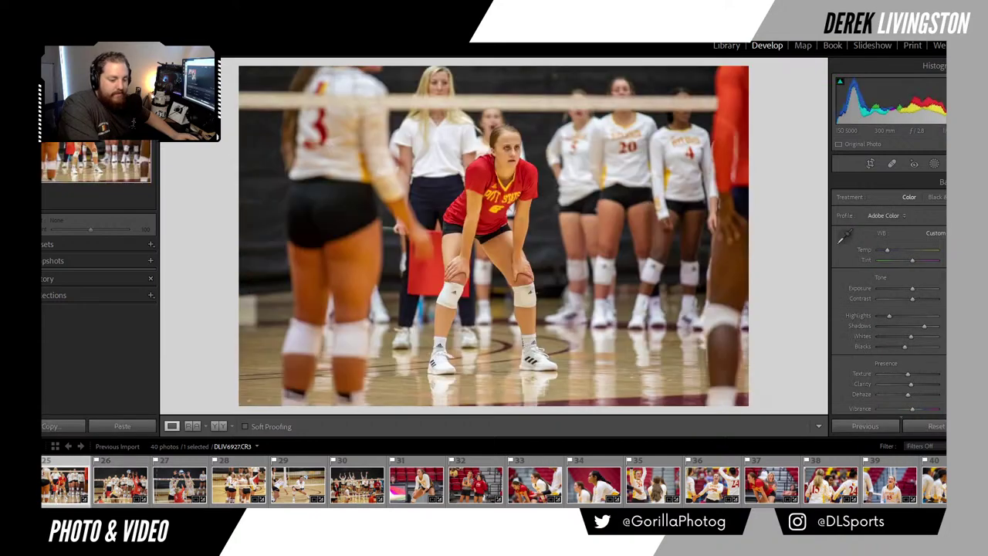
Step: Jump to the first photo, then view photos 4, 14, 12 and 10, the attack at the net
key(Home)
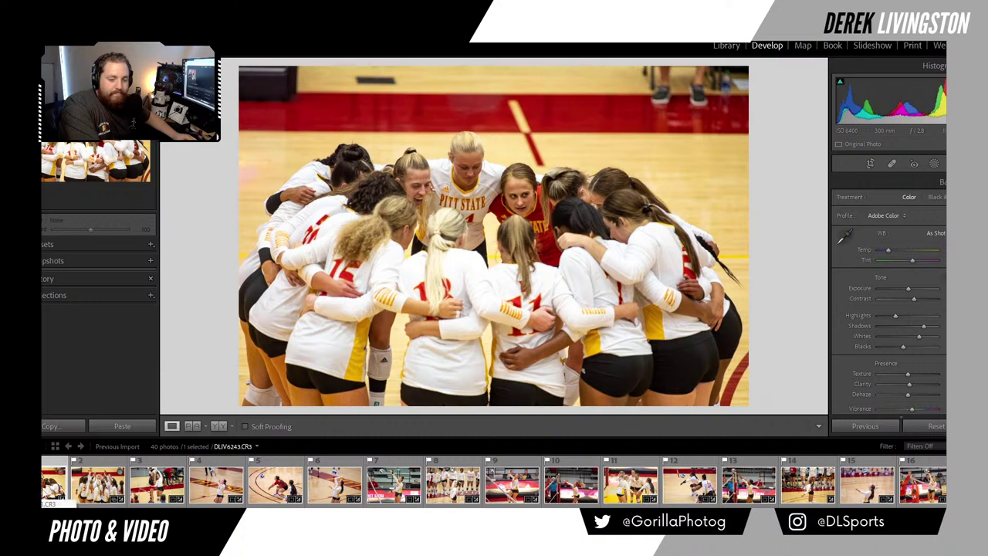
click(156, 484)
click(213, 486)
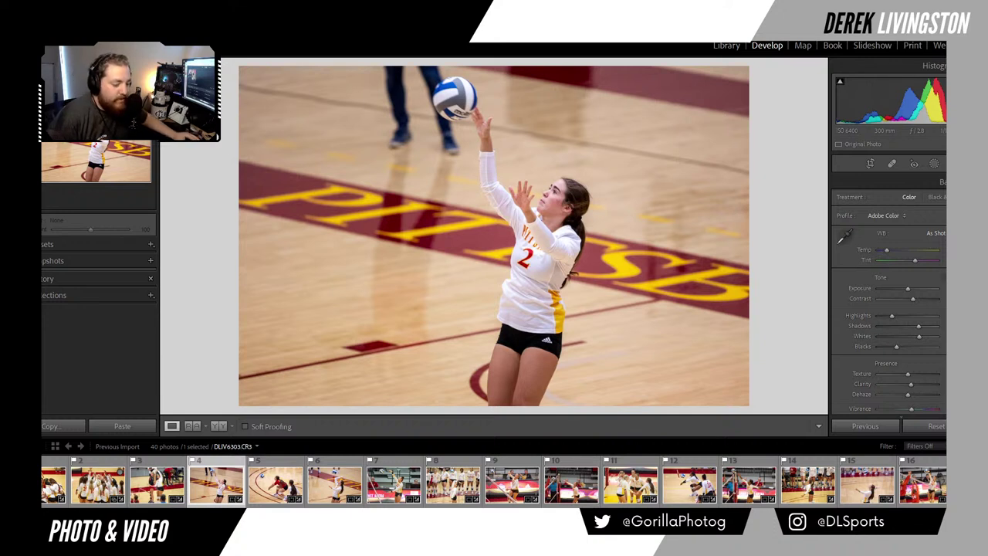
scroll(494, 483, right, 6)
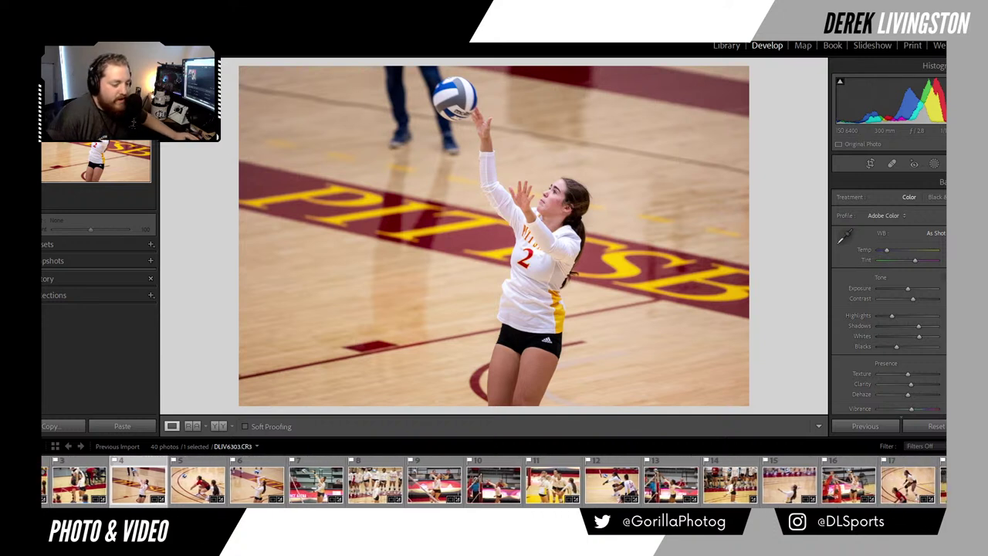
click(629, 487)
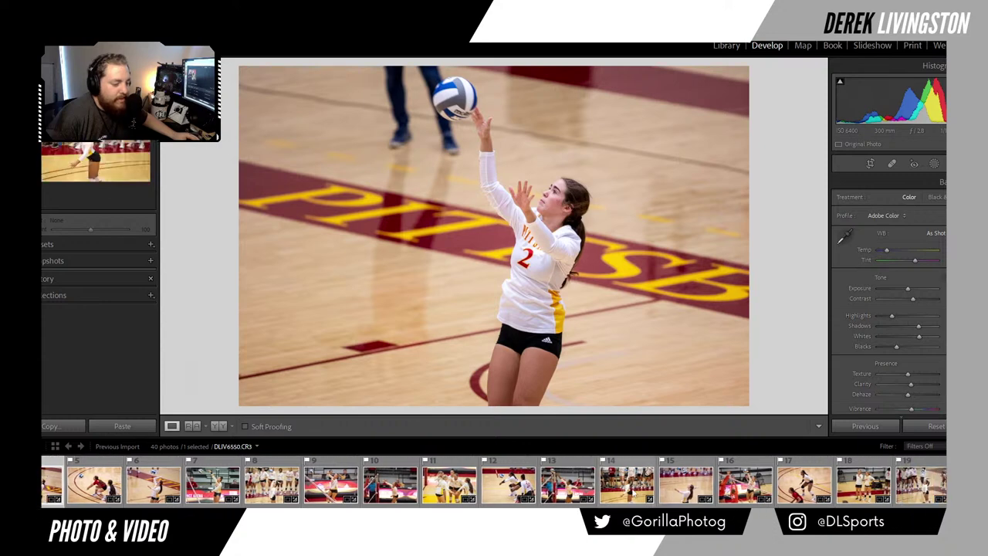
click(508, 485)
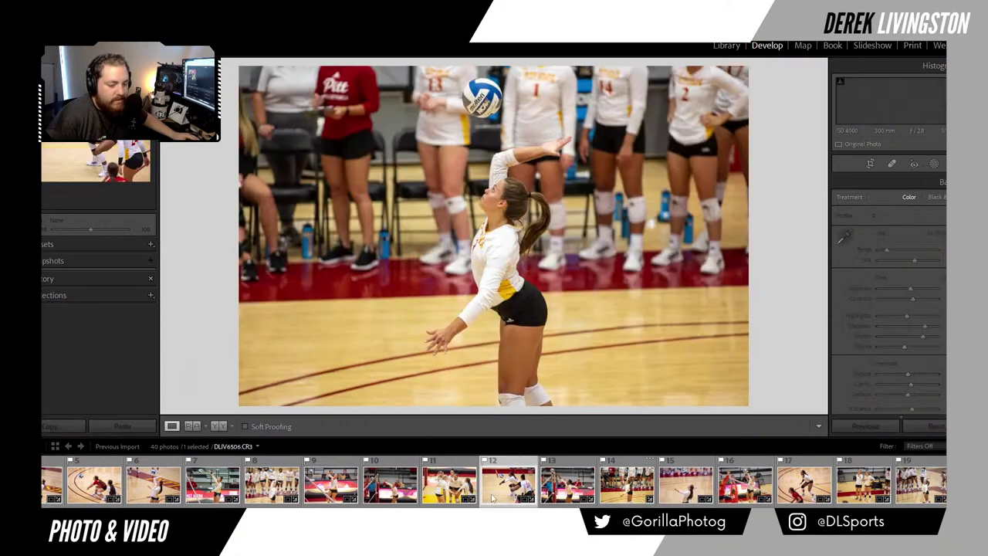
click(391, 494)
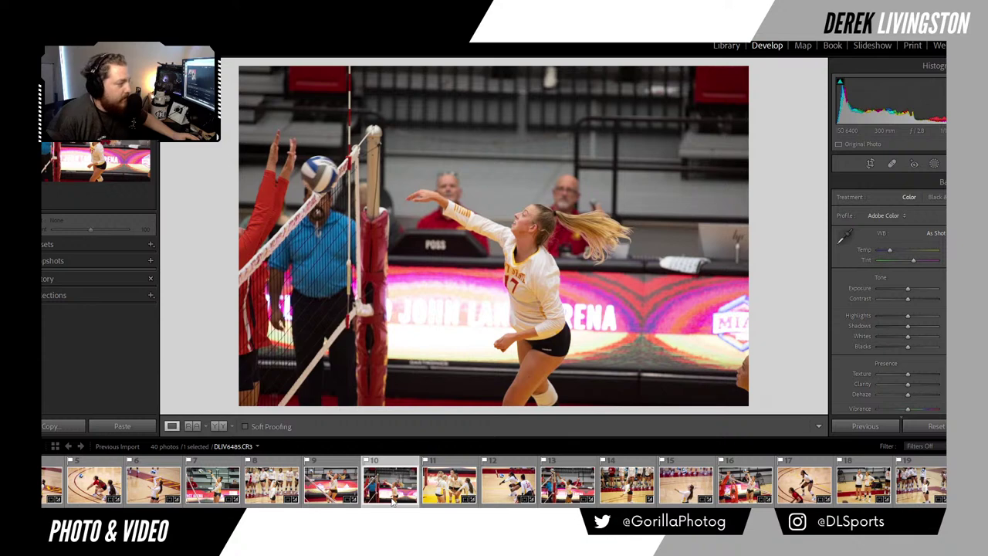